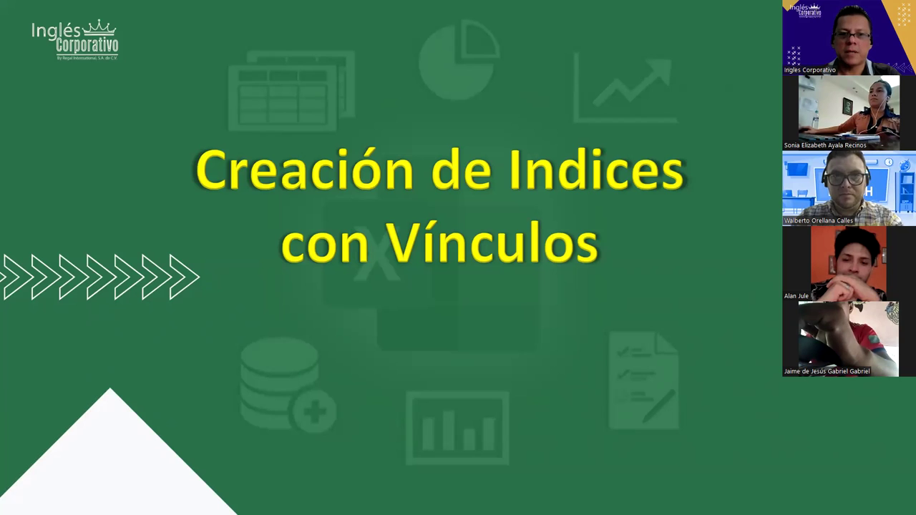
# - Advance to the Objetivo slide, then leave the slideshow to return to the Excel workbook
pyautogui.click(413, 388)
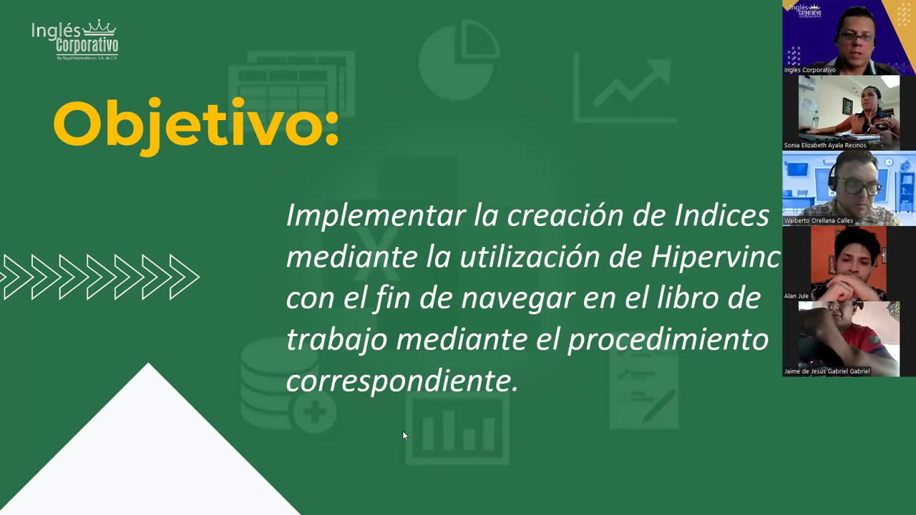
pyautogui.hotkey('alt', 'Tab')
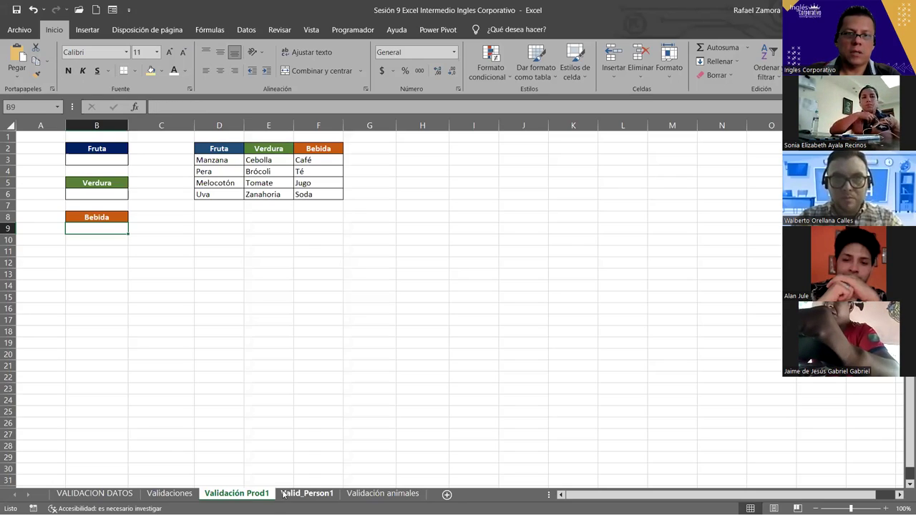
# - Open the Valid_Person1 sheet after glancing at Validación animales, and zoom in on it
pyautogui.click(301, 494)
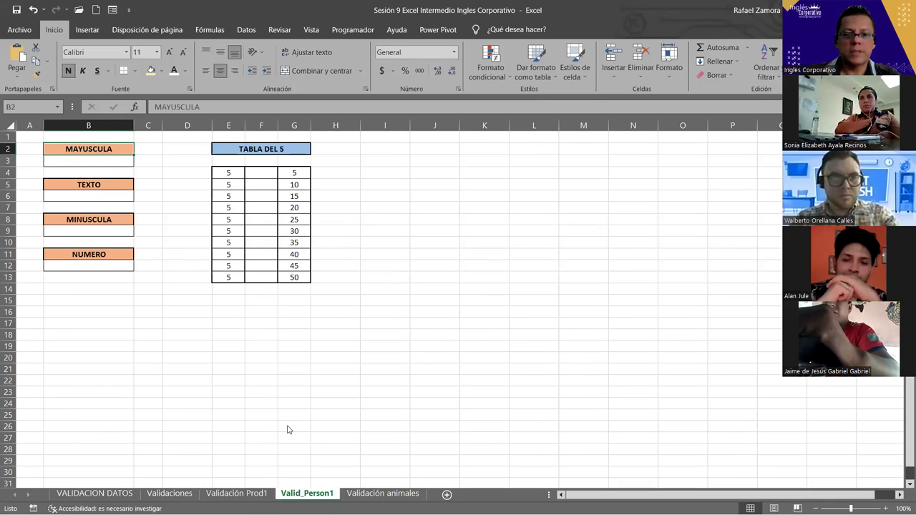
pyautogui.click(379, 494)
pyautogui.click(329, 495)
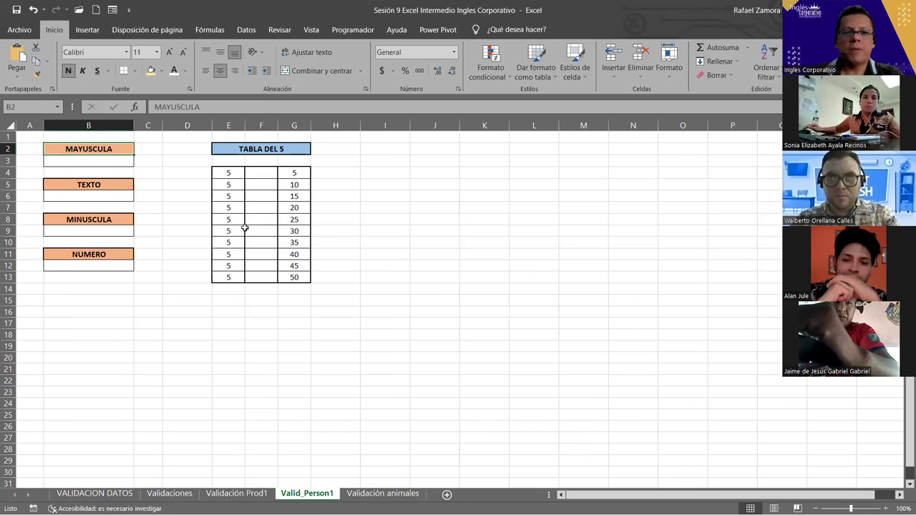
pyautogui.scroll(1, 379, 308)
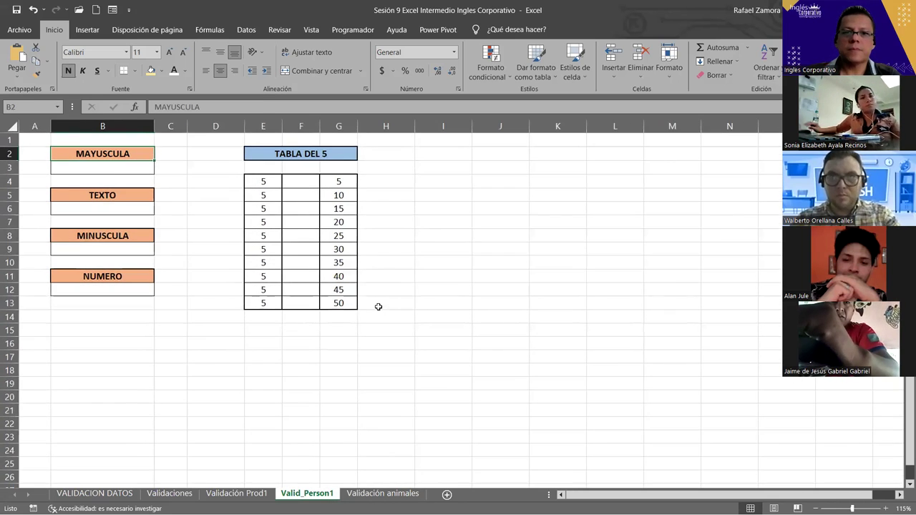
pyautogui.scroll(1, 378, 308)
pyautogui.scroll(1, 378, 308)
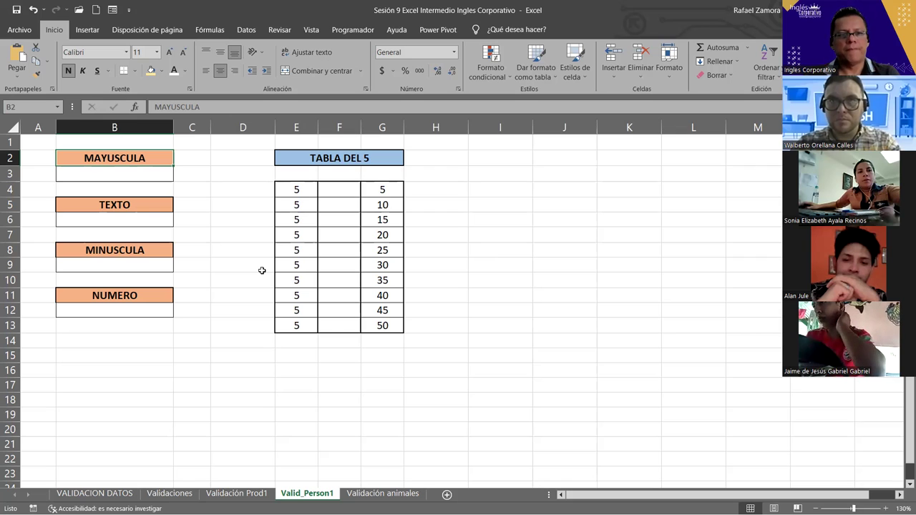
pyautogui.moveTo(134, 173); pyautogui.dragTo(132, 308)
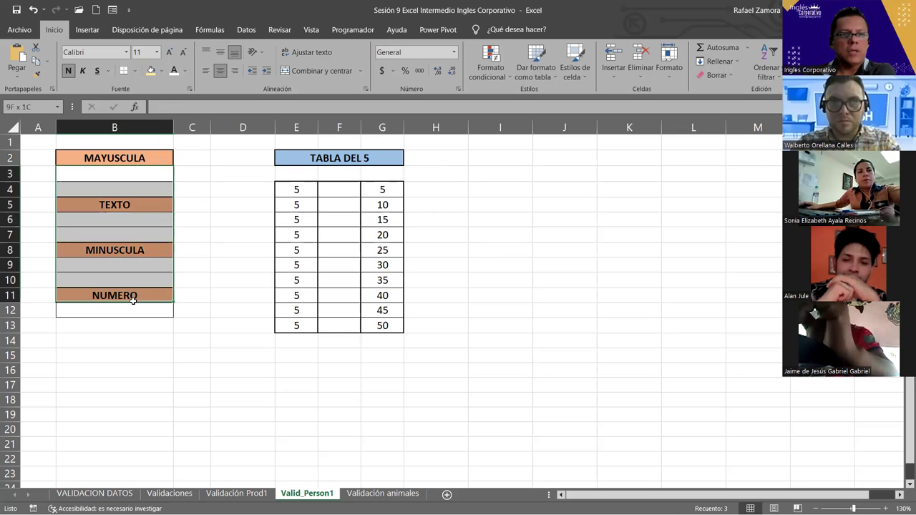
pyautogui.click(120, 206)
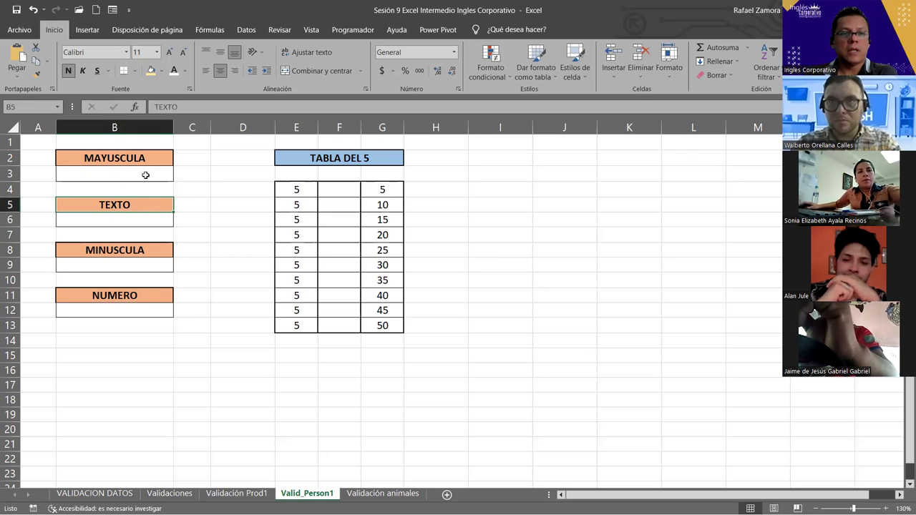
pyautogui.click(155, 223)
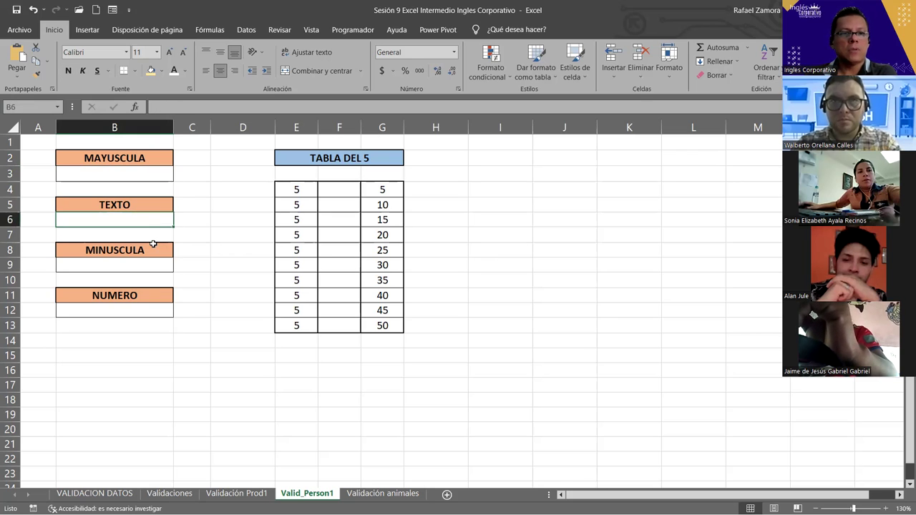
pyautogui.click(146, 268)
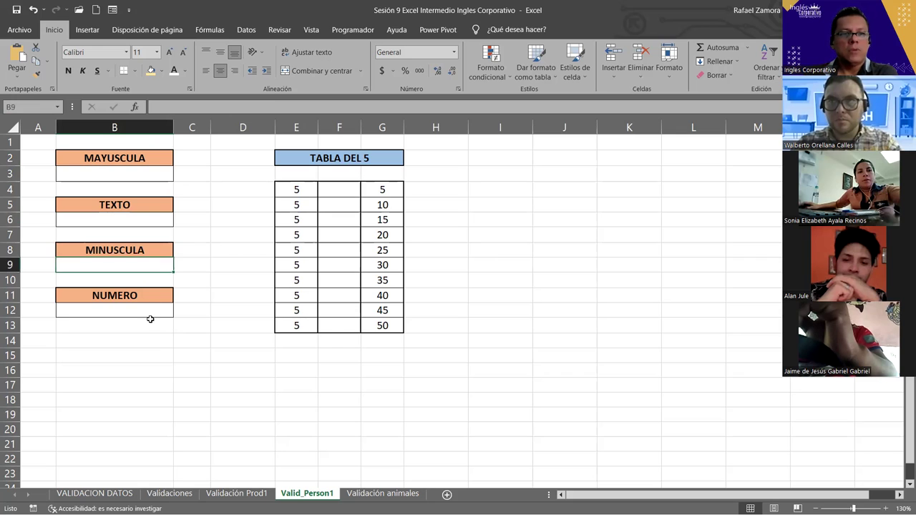
pyautogui.click(150, 314)
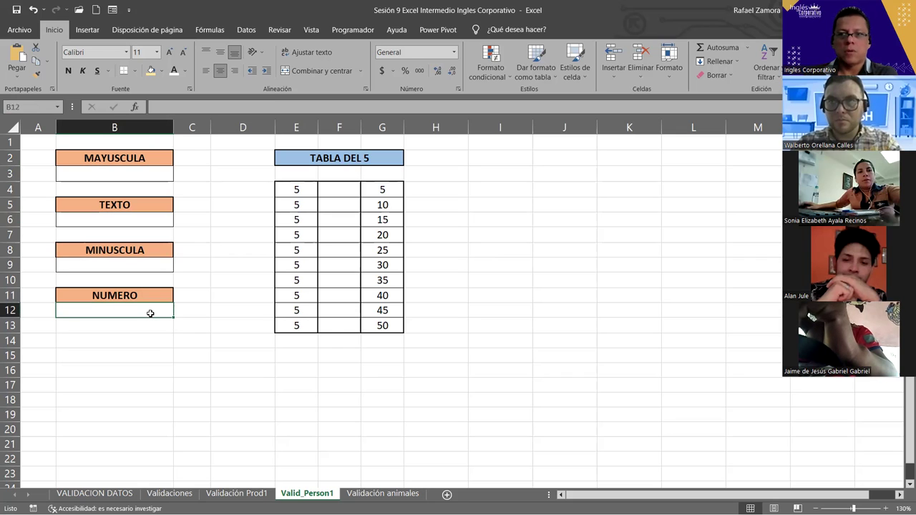
pyautogui.click(138, 180)
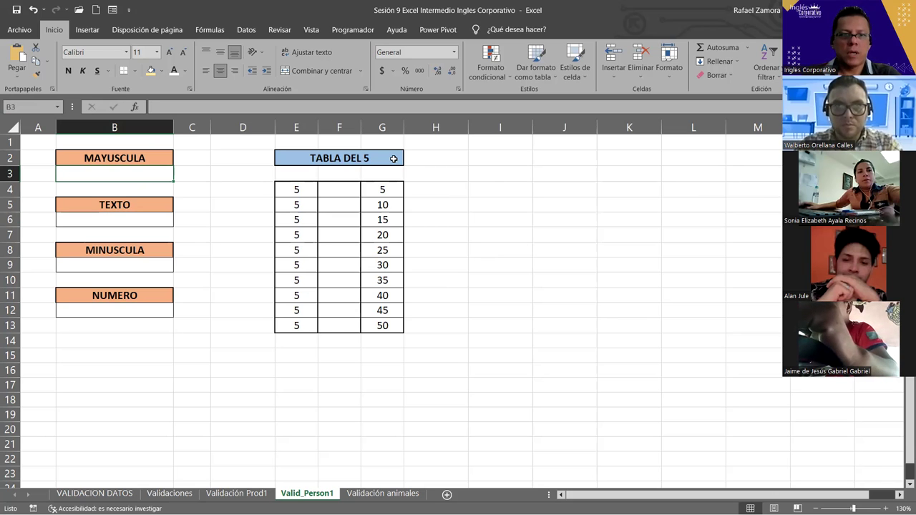
pyautogui.click(148, 268)
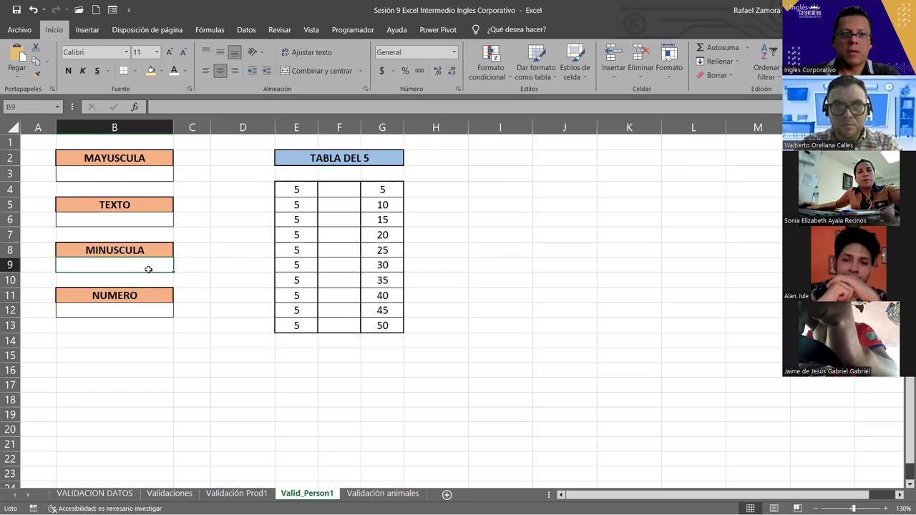
pyautogui.click(148, 219)
pyautogui.click(146, 312)
pyautogui.click(151, 220)
pyautogui.click(151, 306)
pyautogui.click(138, 216)
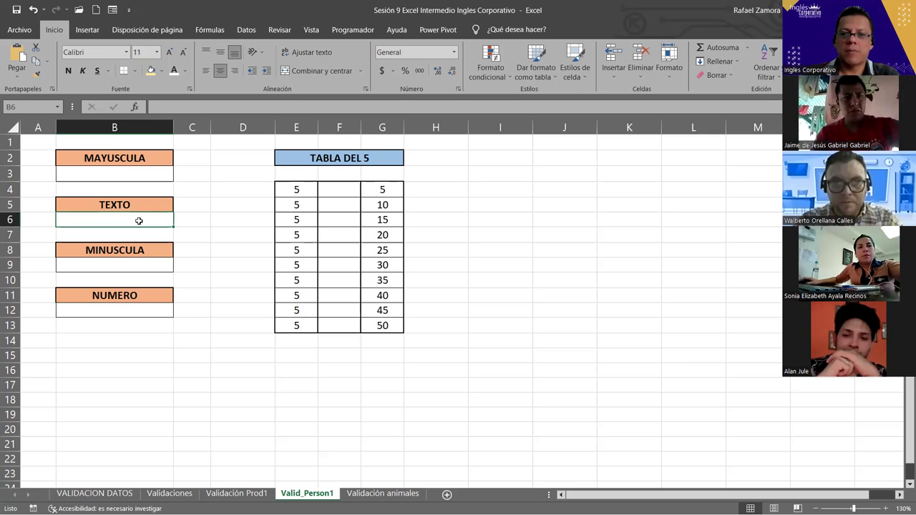
pyautogui.click(143, 315)
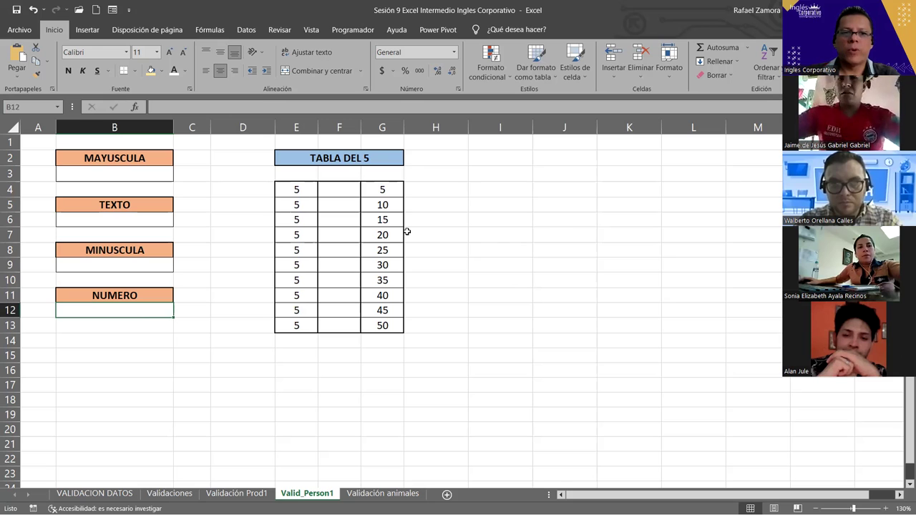
pyautogui.click(123, 173)
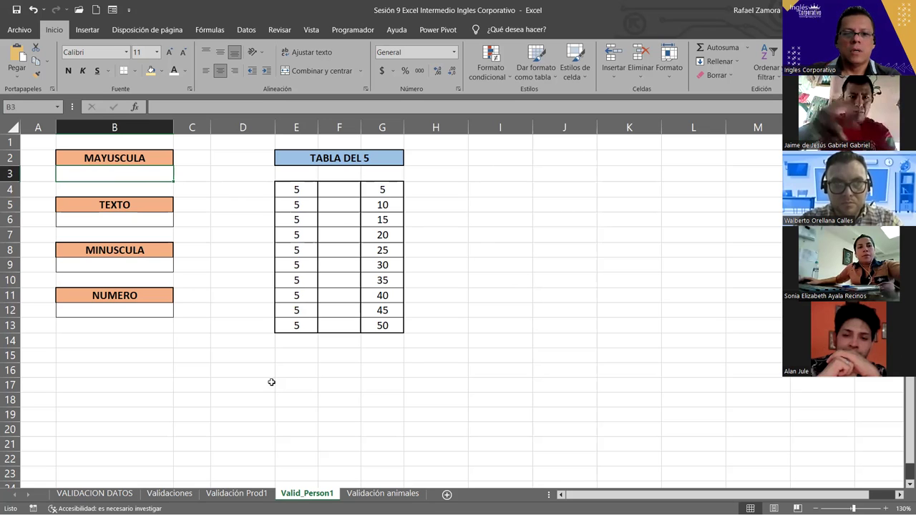
# - Enter the sample word excel in cell B16
pyautogui.click(101, 366)
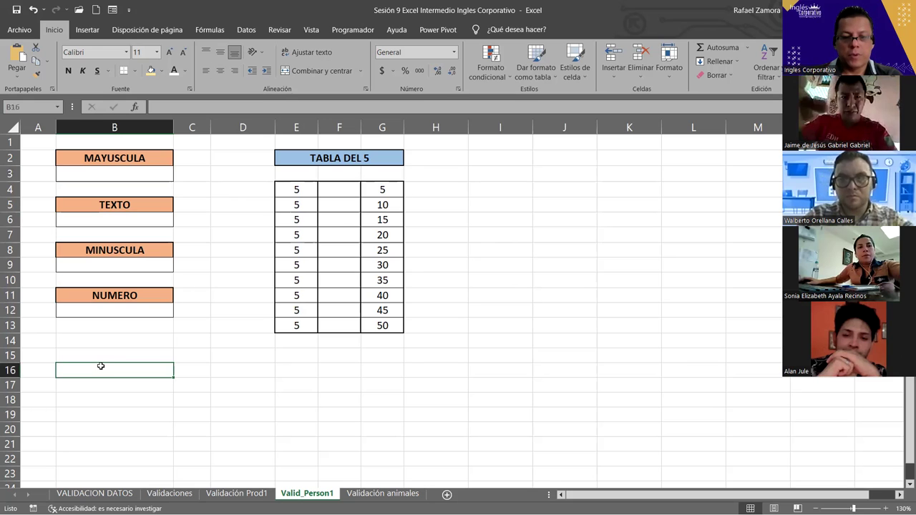
pyautogui.write('excel')
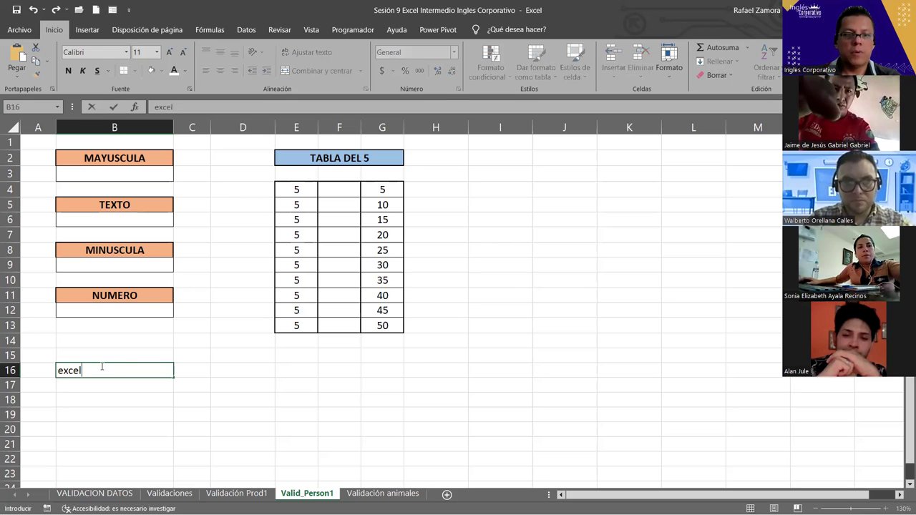
pyautogui.press('Return')
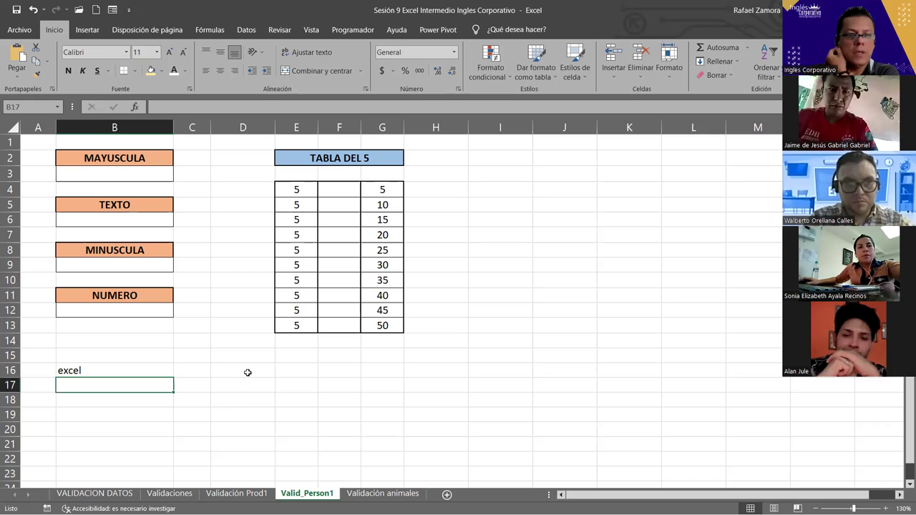
# - Enter =MAYUSC(B16) in D16 to show EXCEL, then clear the B15:D17 sample
pyautogui.click(248, 372)
pyautogui.write('?')
pyautogui.press('BackSpace')
pyautogui.write('¿')
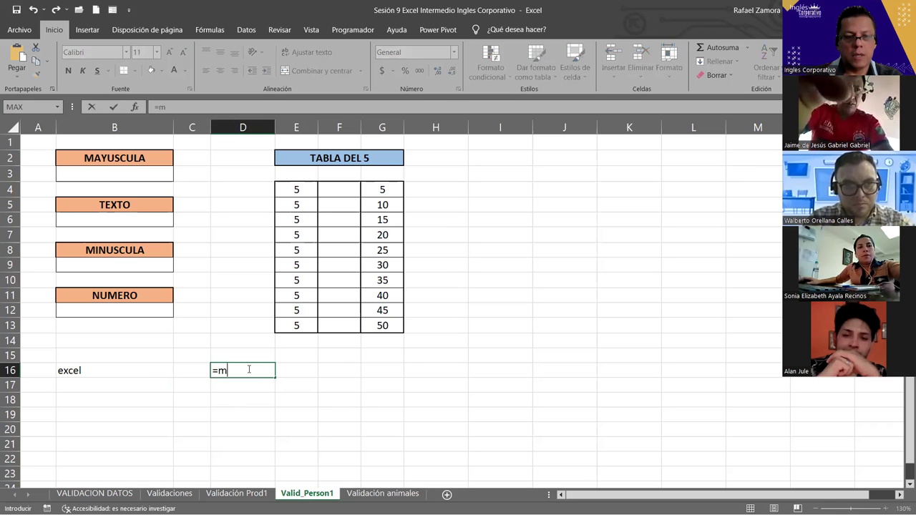
pyautogui.write('ayu')
pyautogui.press('Tab')
pyautogui.click(104, 372)
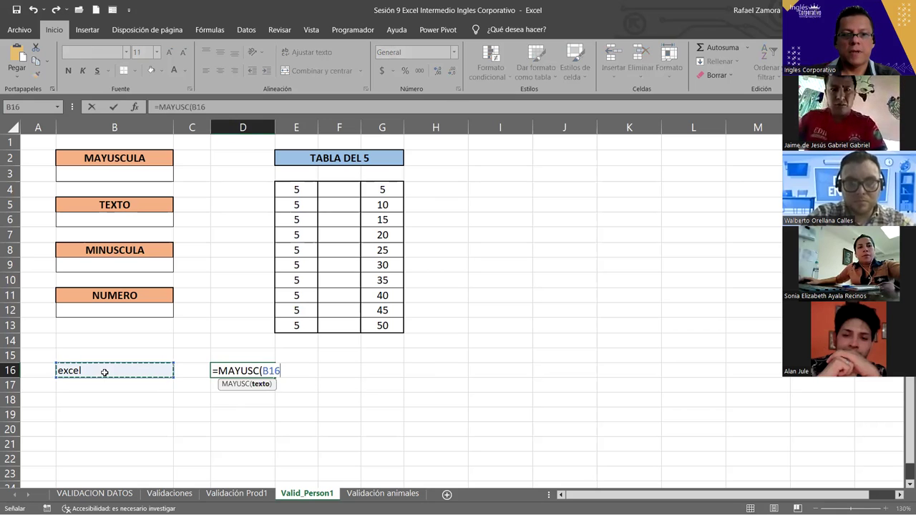
pyautogui.write('=')
pyautogui.press('BackSpace')
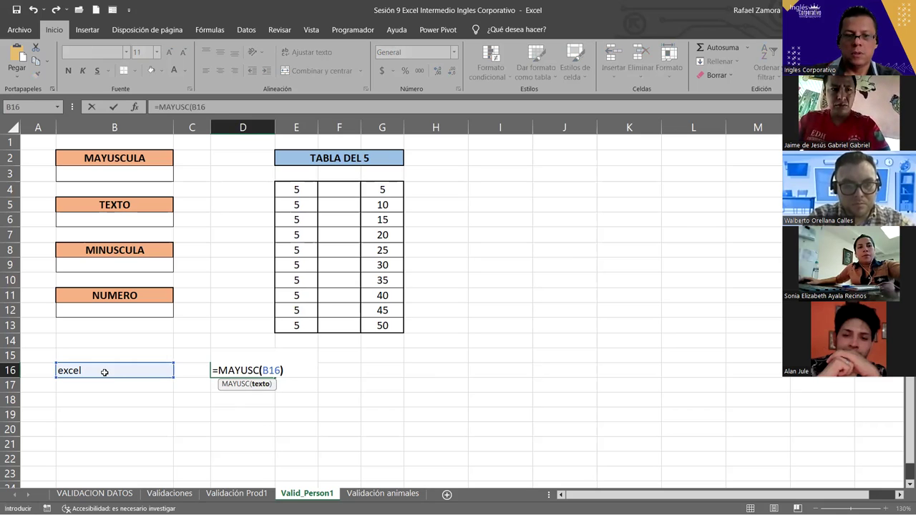
pyautogui.write(')')
pyautogui.press('Return')
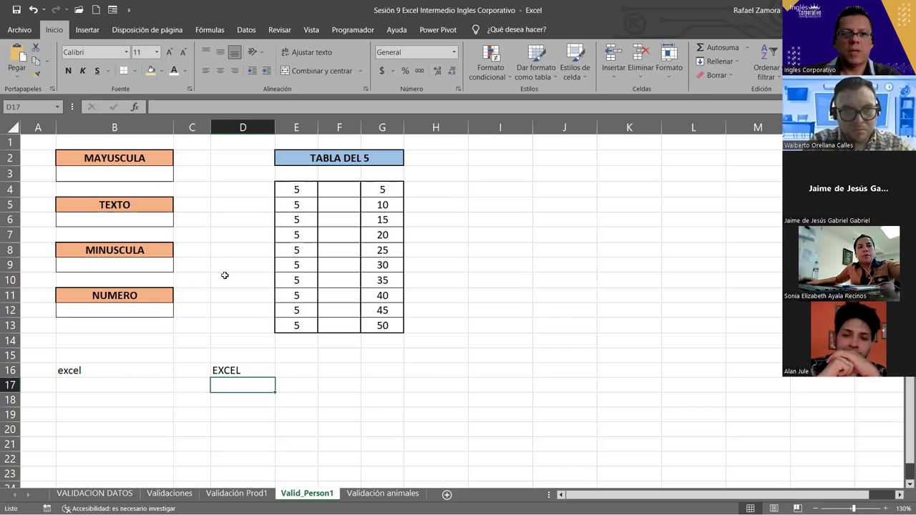
pyautogui.moveTo(129, 355); pyautogui.dragTo(231, 386)
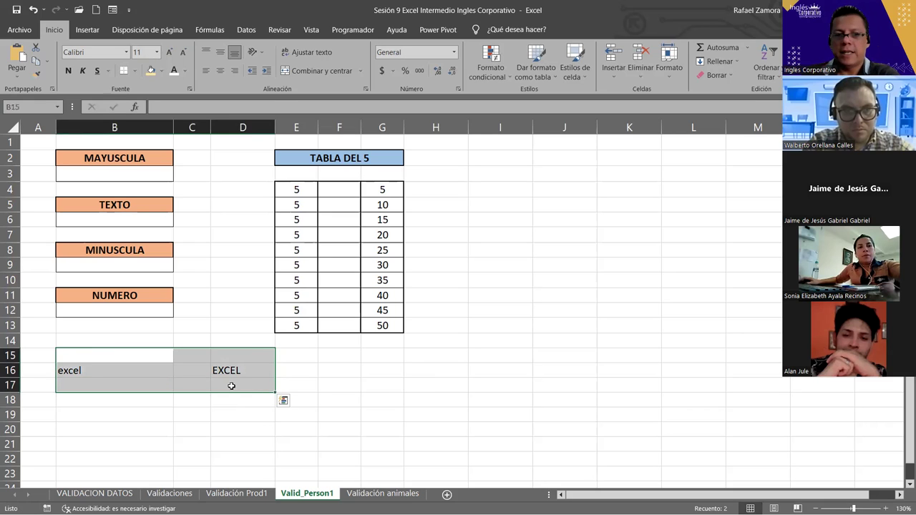
pyautogui.press('Delete')
# - Open data validation for cell B3 and set Permitir to Personalizada
pyautogui.click(146, 177)
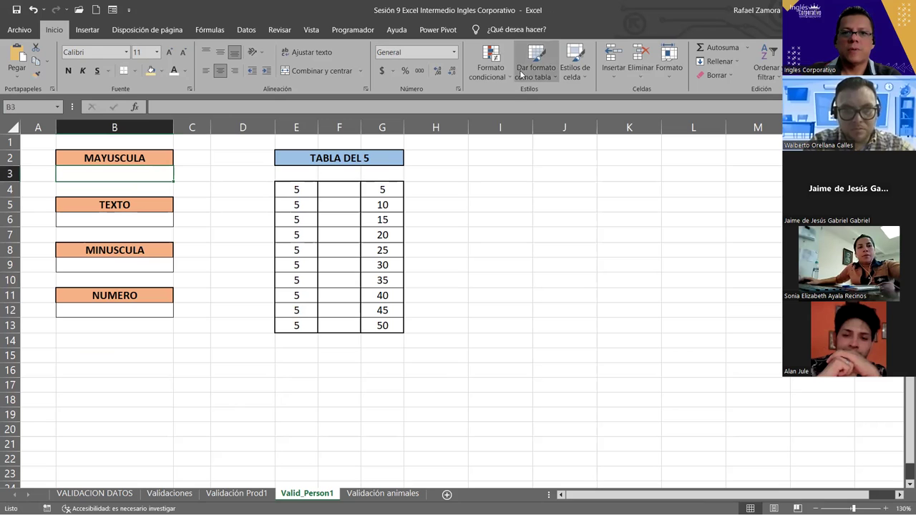
pyautogui.click(246, 34)
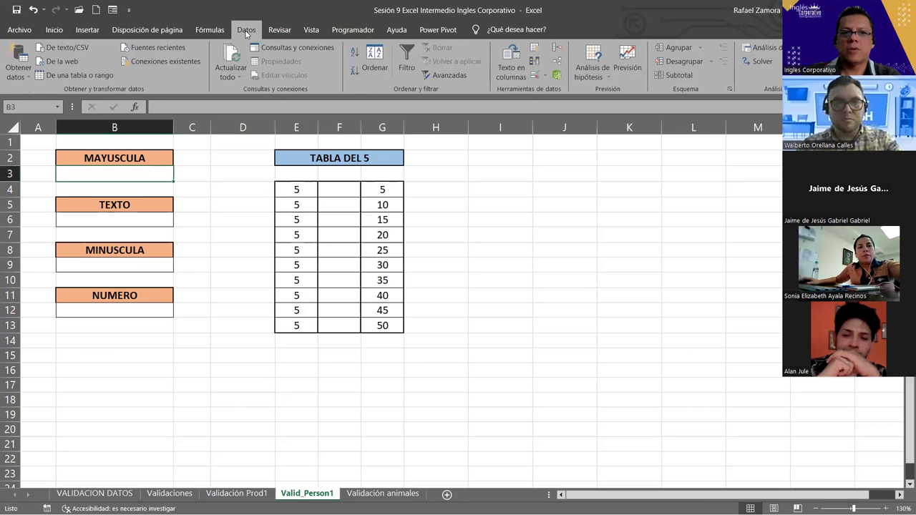
pyautogui.click(534, 76)
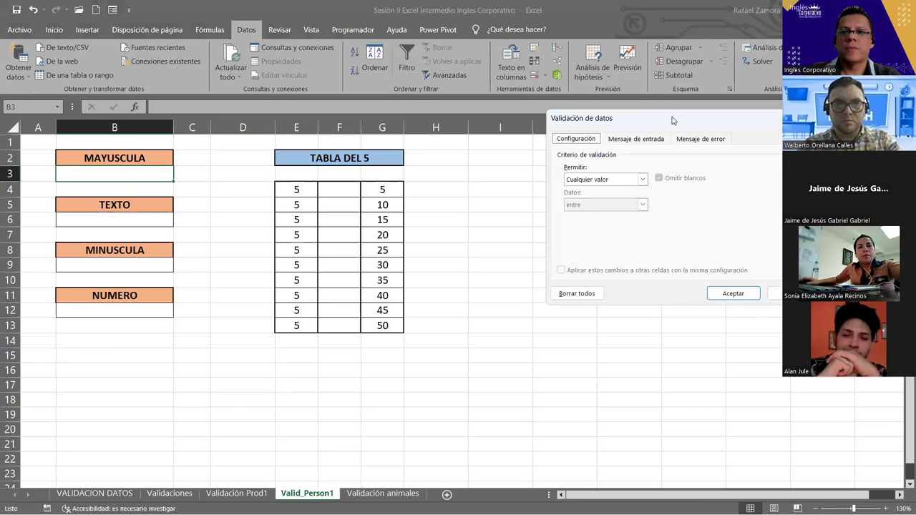
pyautogui.moveTo(672, 120); pyautogui.dragTo(617, 20)
pyautogui.click(548, 79)
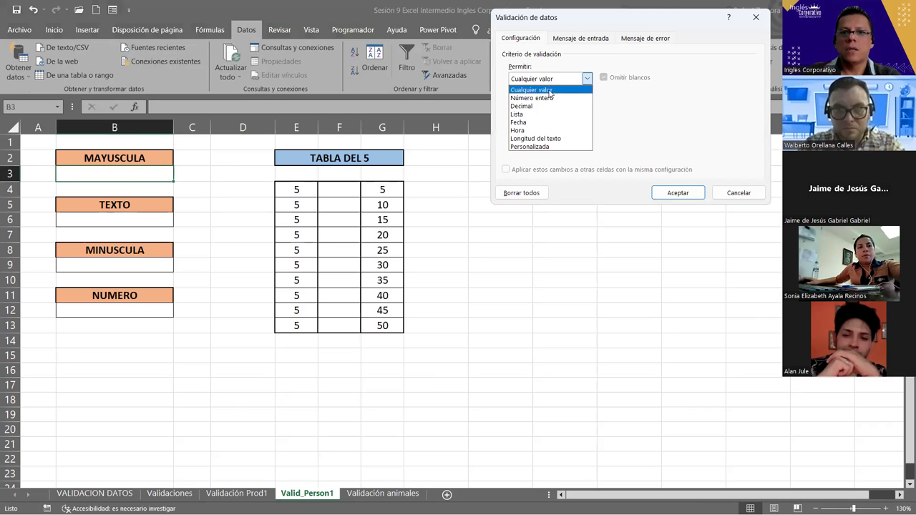
pyautogui.click(548, 147)
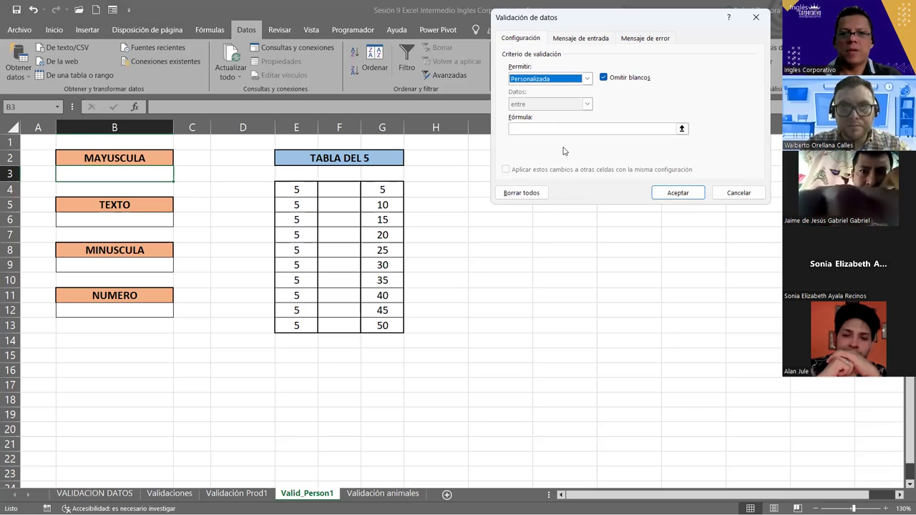
# - Enter the custom validation formula =igual(B3,mayusc(B3)) for B3
pyautogui.click(576, 129)
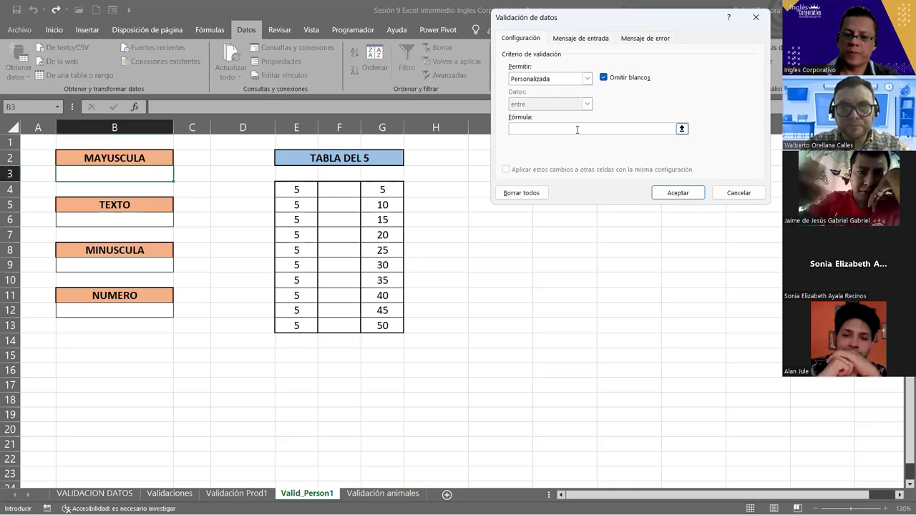
pyautogui.write('=')
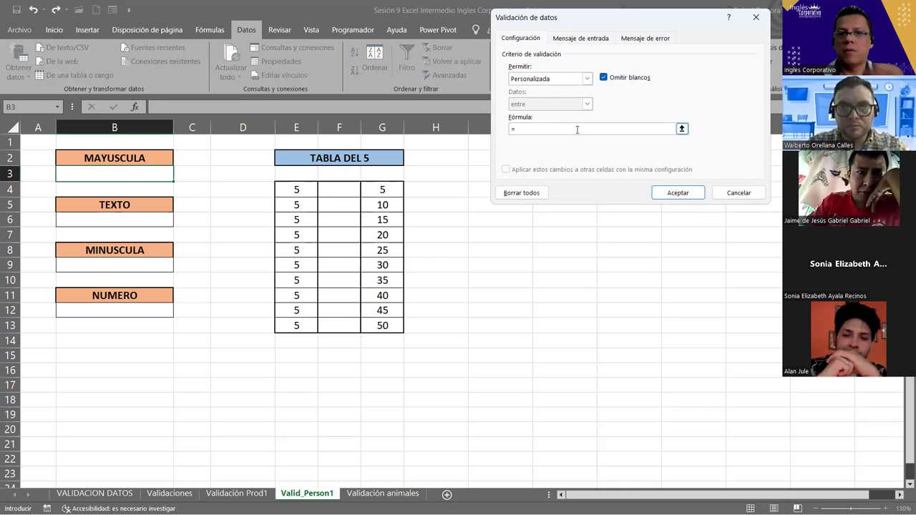
pyautogui.write('igual')
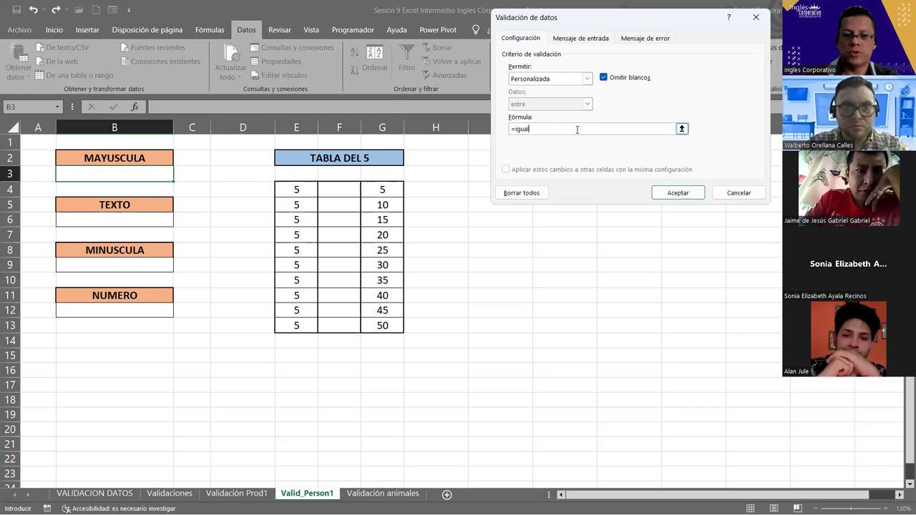
pyautogui.write('(')
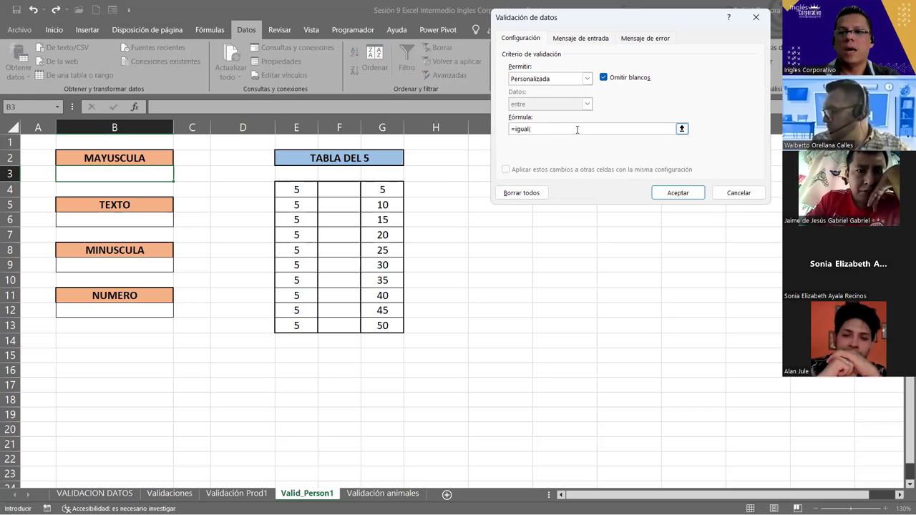
pyautogui.press('BackSpace')
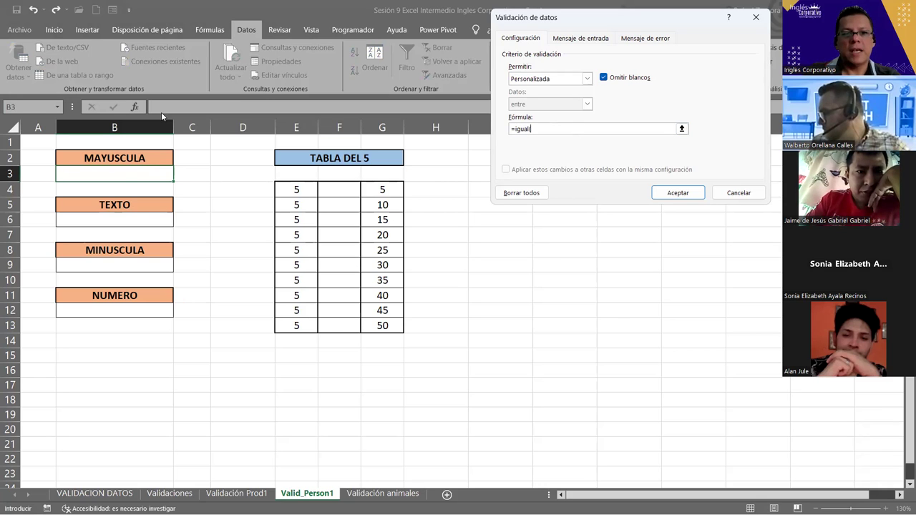
pyautogui.click(145, 174)
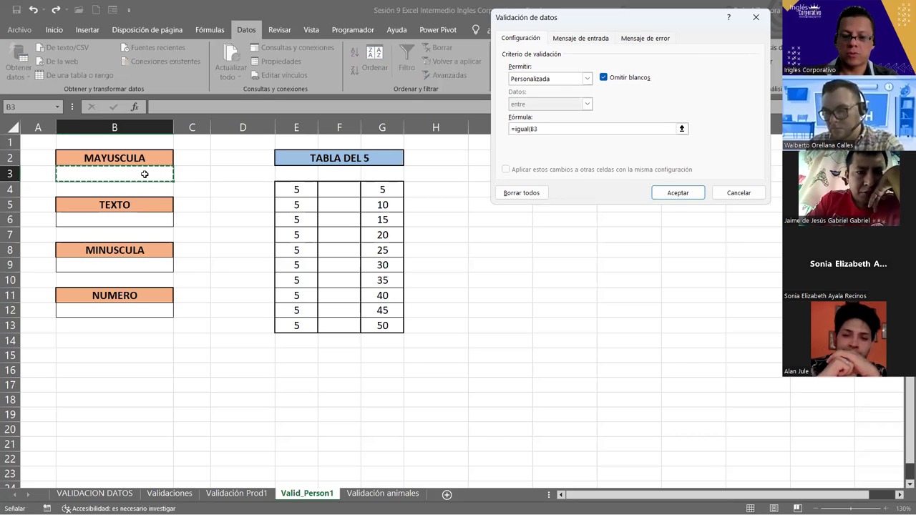
pyautogui.write(',')
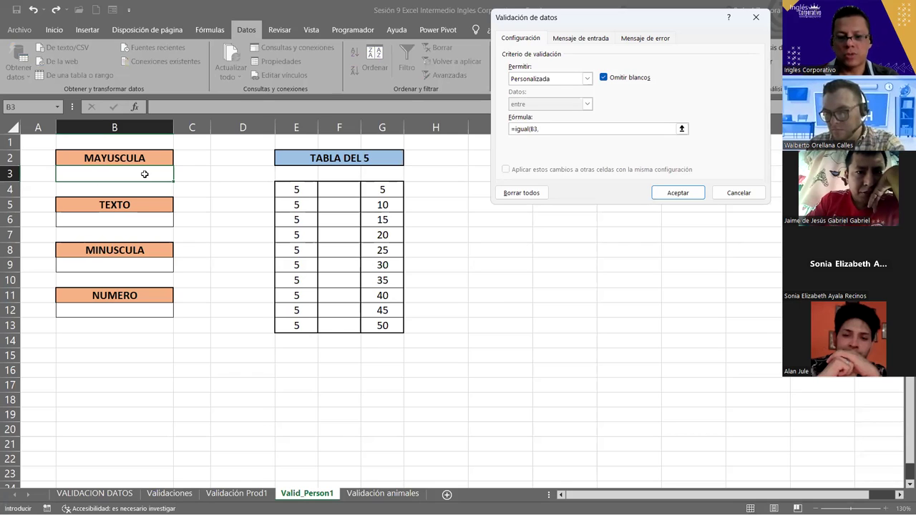
pyautogui.write('mayusc')
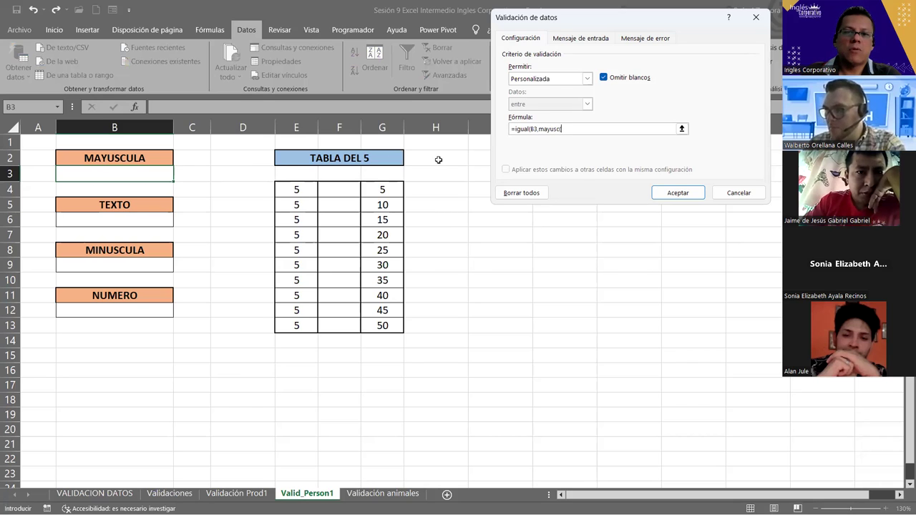
pyautogui.click(133, 174)
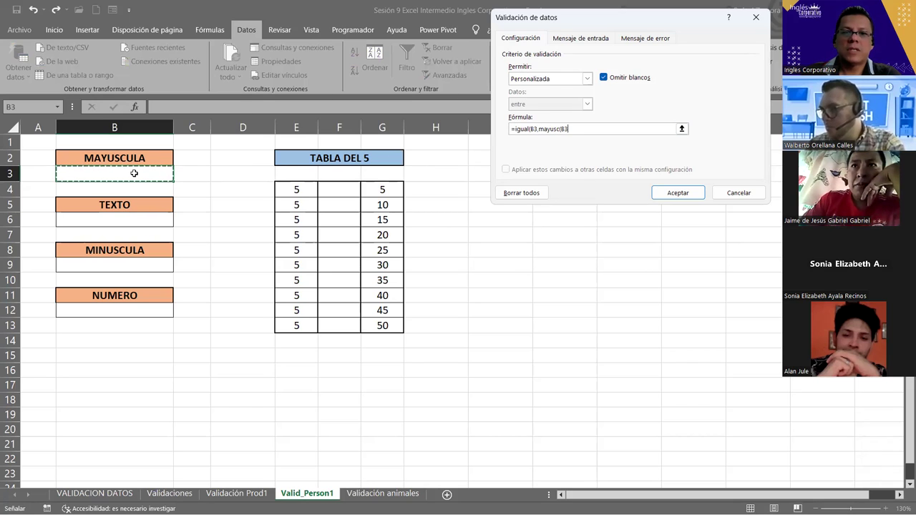
pyautogui.write(')')
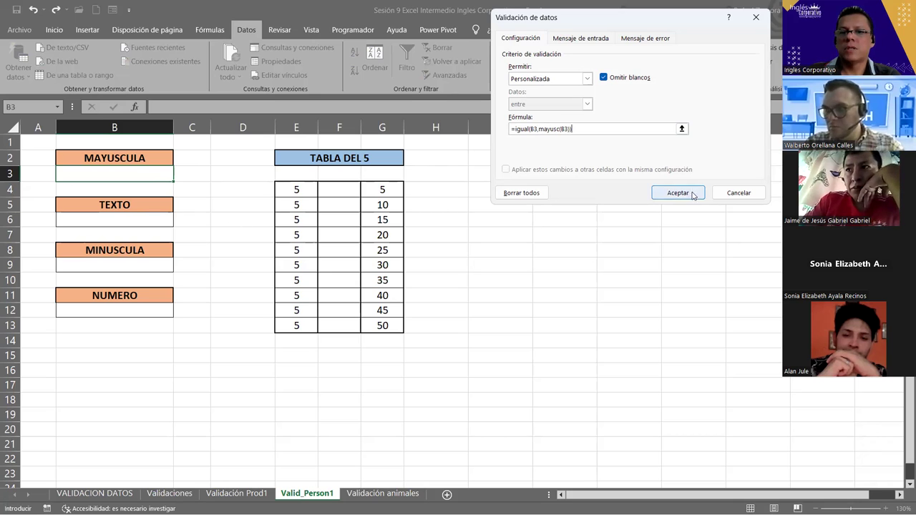
# - Apply the rule, then test B3: excel and Excel are rejected, EXCEL is accepted
pyautogui.click(690, 193)
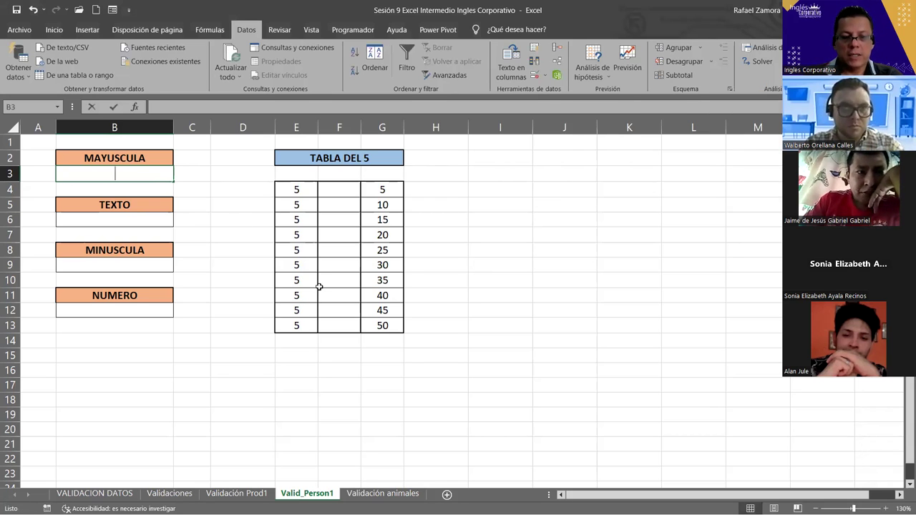
pyautogui.write('excel')
pyautogui.press('Return')
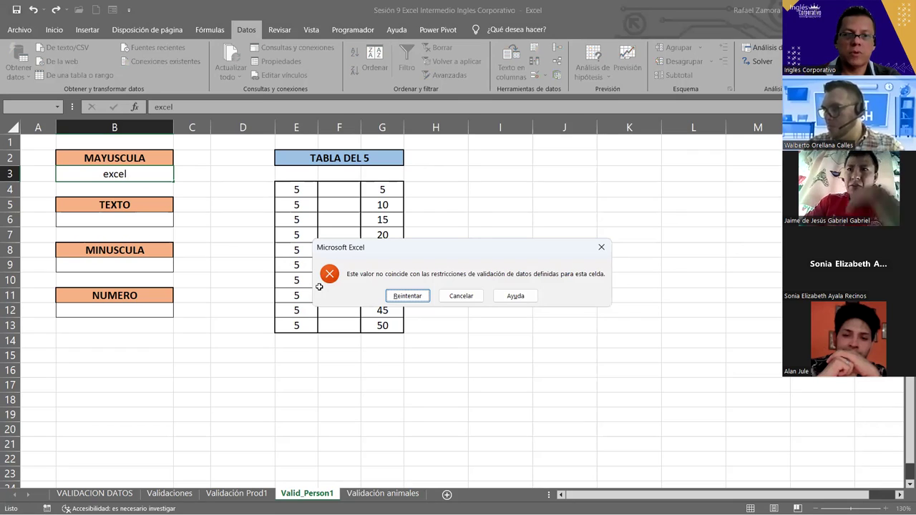
pyautogui.press('Return')
pyautogui.write('Excel')
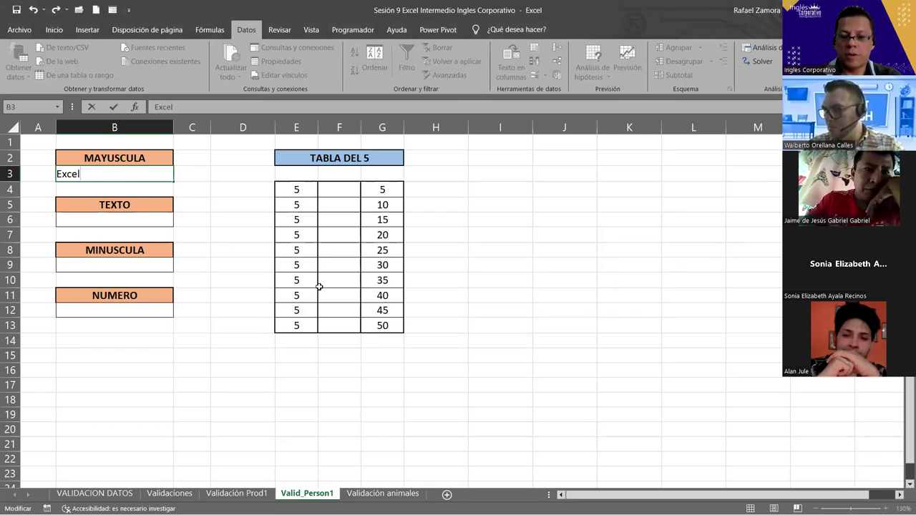
pyautogui.press('Return')
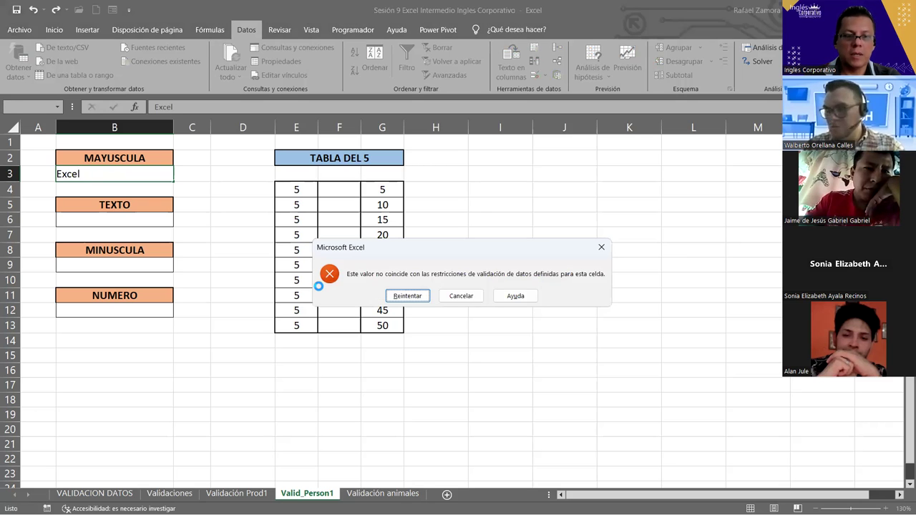
pyautogui.press('Return')
pyautogui.write('EXCEL')
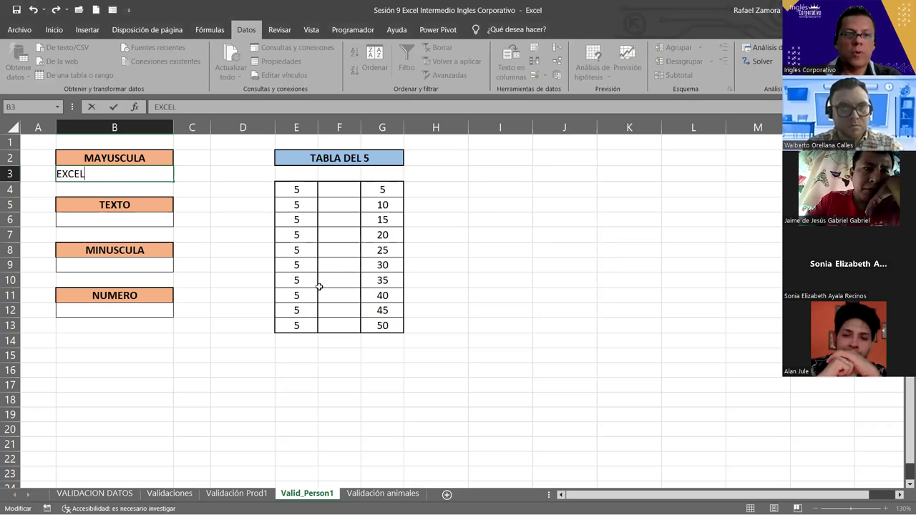
pyautogui.press('Return')
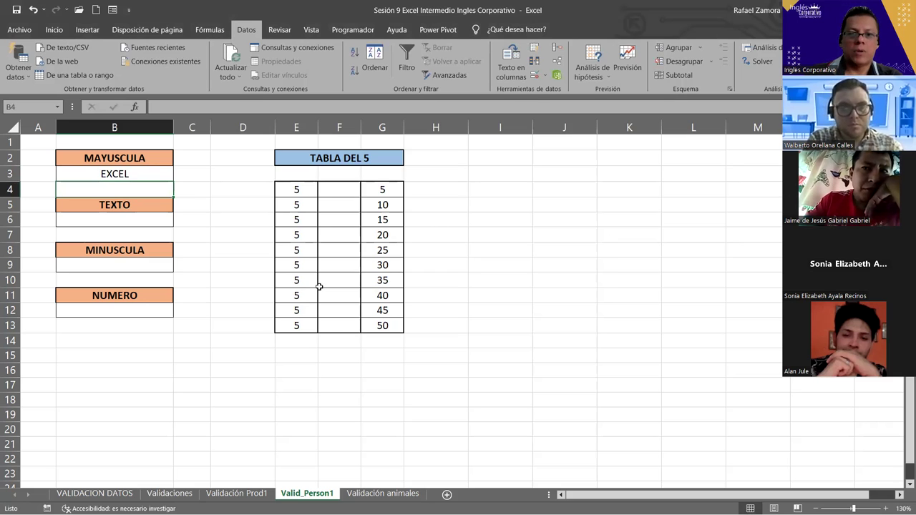
# - Put borders around cell I2
pyautogui.click(133, 387)
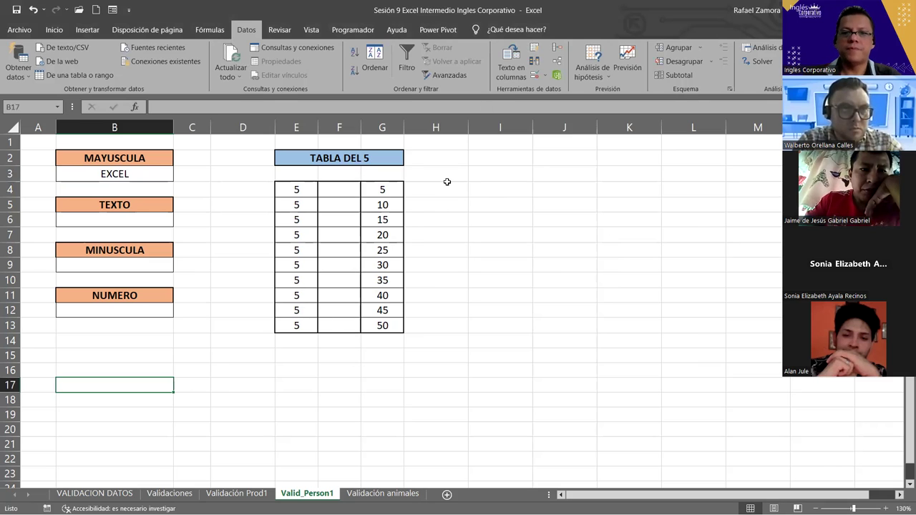
pyautogui.click(506, 175)
pyautogui.click(508, 160)
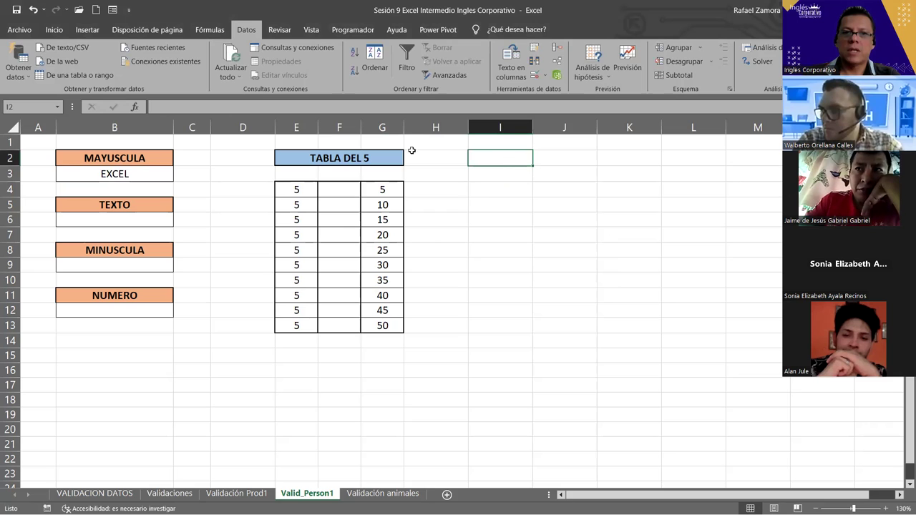
pyautogui.click(53, 30)
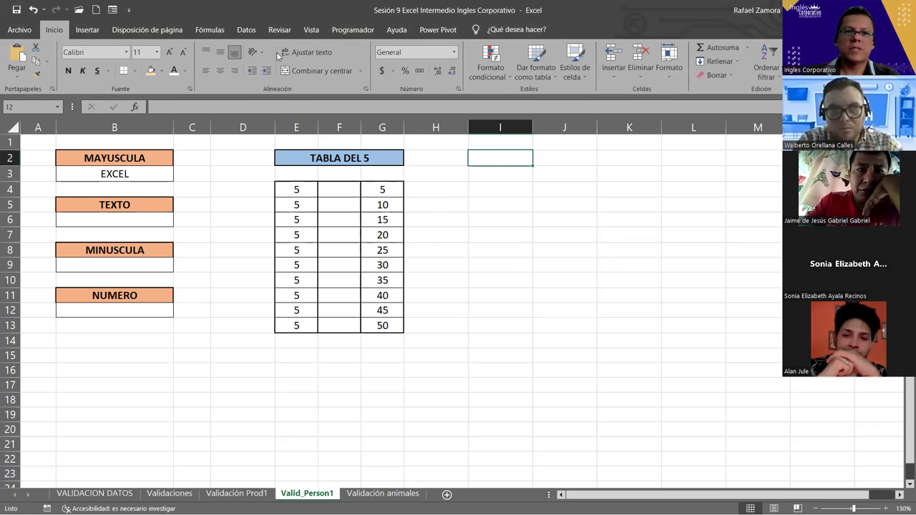
pyautogui.click(134, 71)
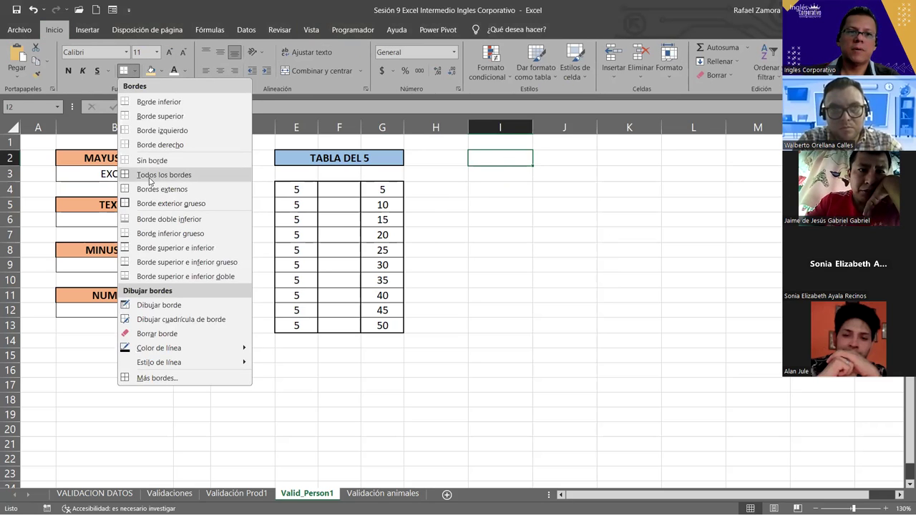
pyautogui.click(638, 153)
# - Enter =IGUAL(I2,MAYUSC(I2)) in K2, which returns VERDADERO
pyautogui.click(636, 156)
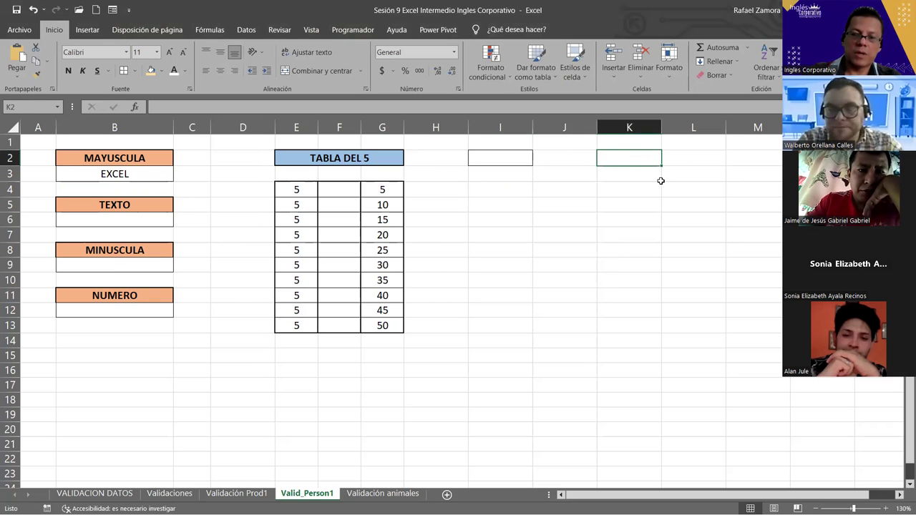
pyautogui.write('=')
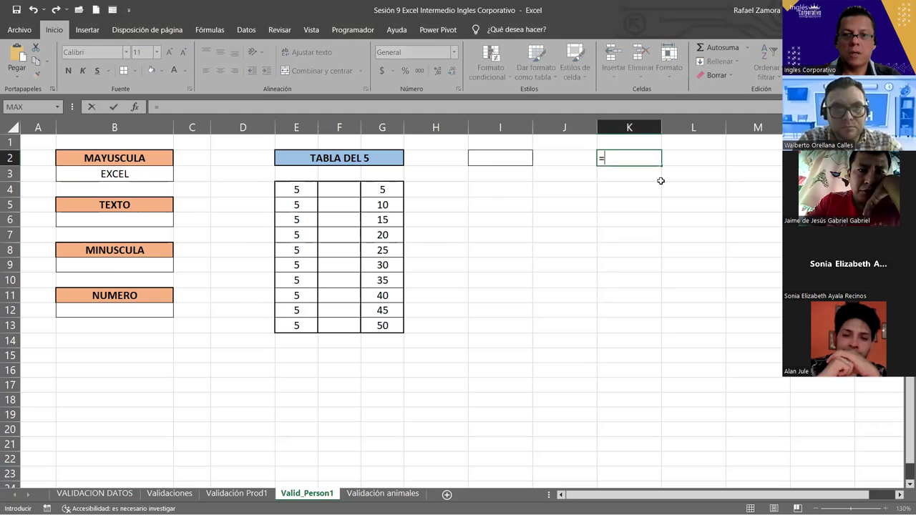
pyautogui.write('IGU')
pyautogui.press('Tab')
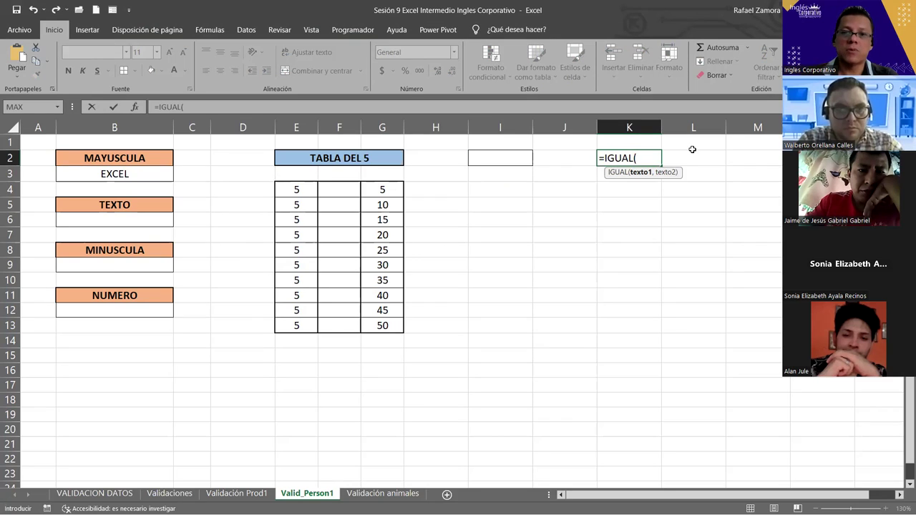
pyautogui.click(494, 155)
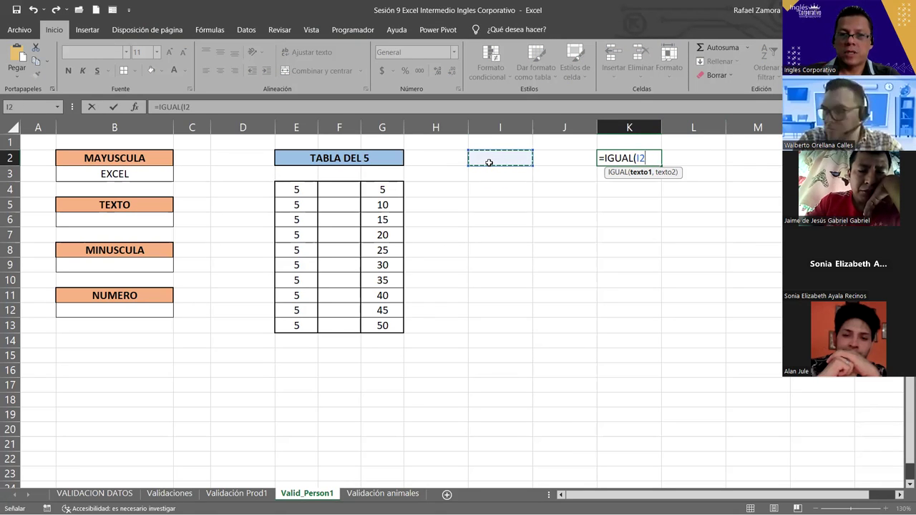
pyautogui.write(',')
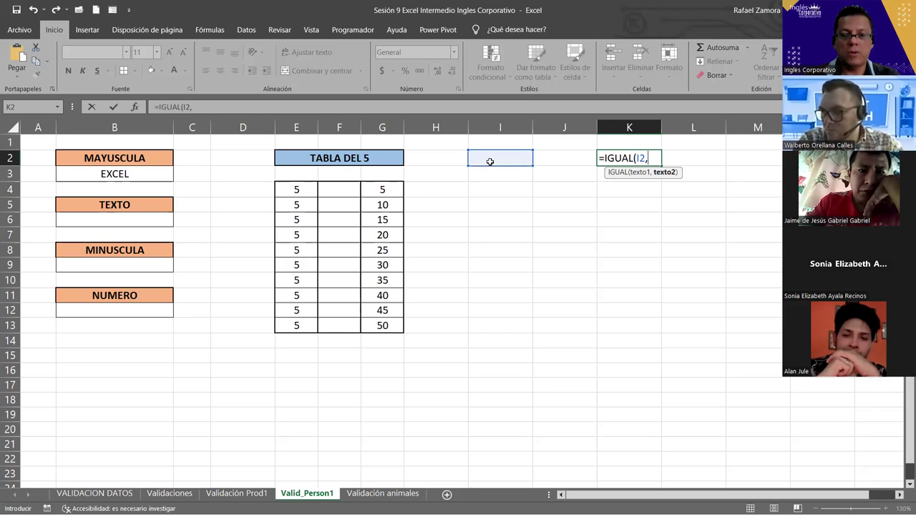
pyautogui.write('MAYUSC(')
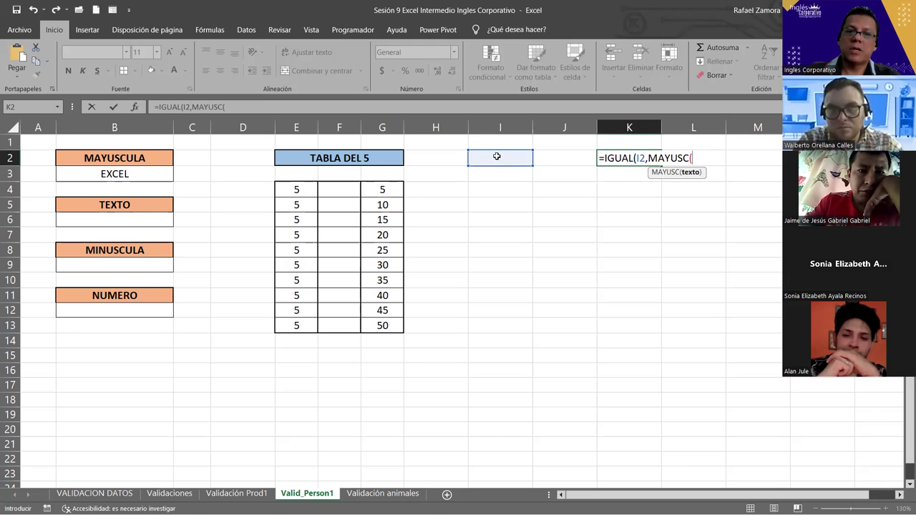
pyautogui.click(497, 156)
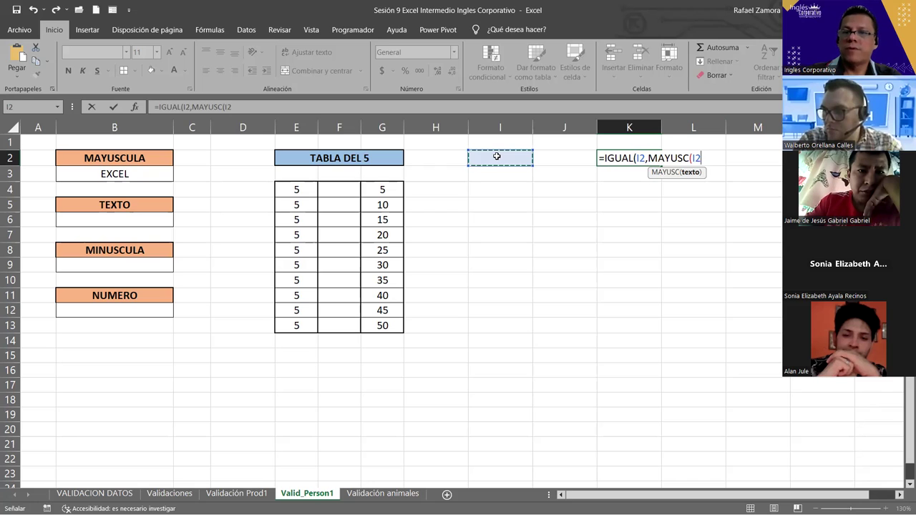
pyautogui.write('))')
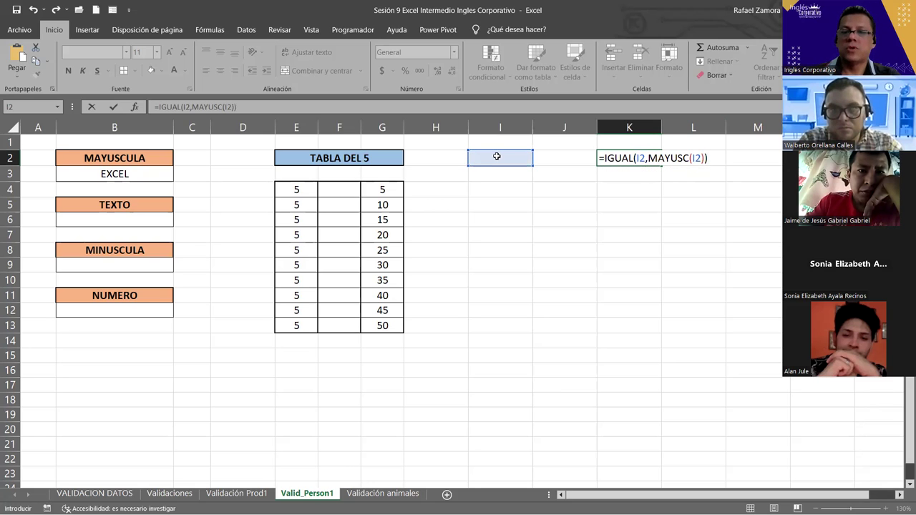
pyautogui.press('Return')
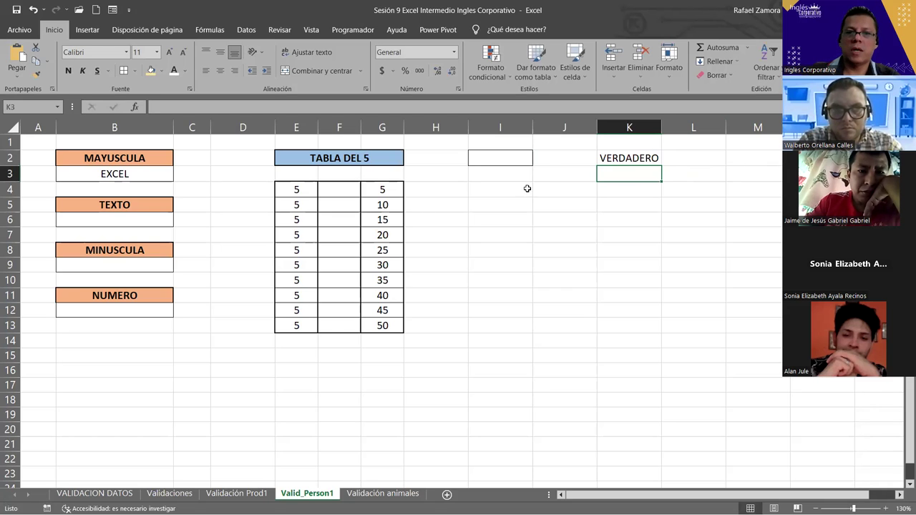
# - Enter lowercase excel in I2 so K2 shows FALSO
pyautogui.click(498, 158)
pyautogui.write('EXCEÑ')
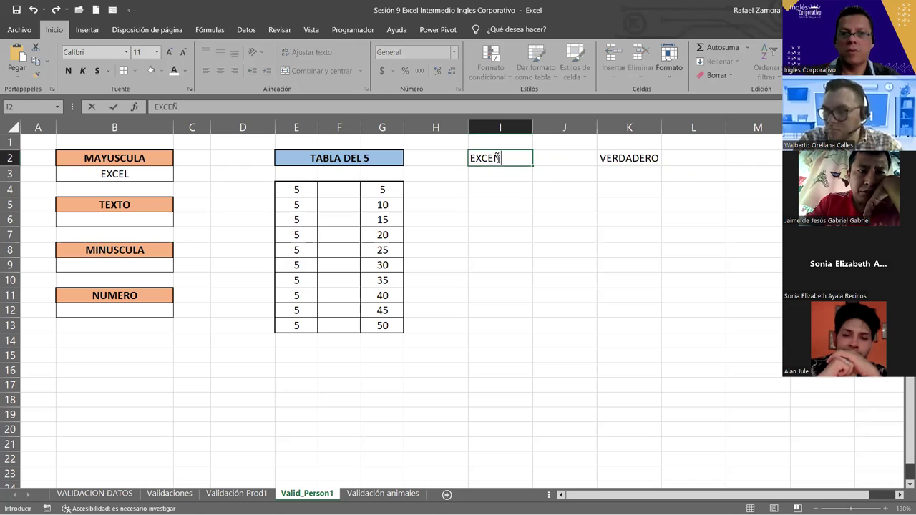
pyautogui.press('BackSpace')
pyautogui.press('BackSpace')
pyautogui.press('BackSpace')
pyautogui.press('BackSpace')
pyautogui.press('BackSpace')
pyautogui.write('exce')
pyautogui.press('Return')
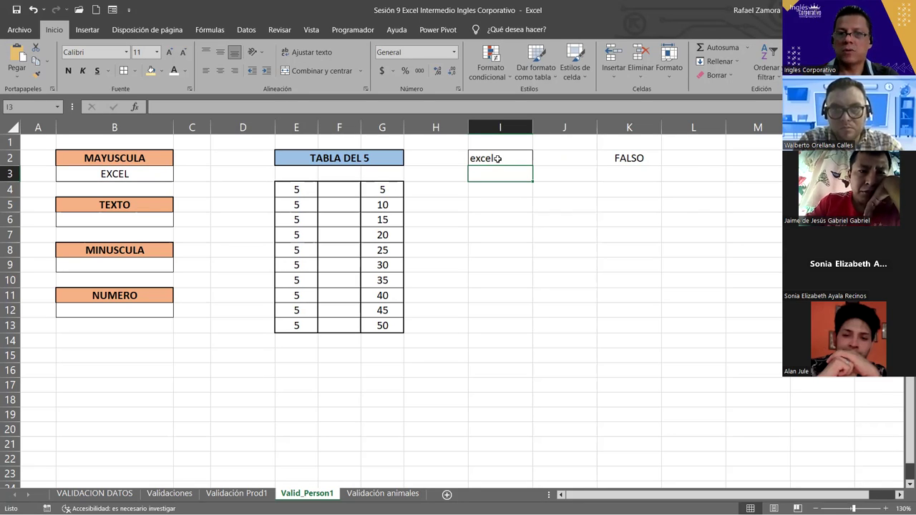
# - Change I2 to EXCEL so K2 returns VERDADERO again
pyautogui.click(497, 158)
pyautogui.write('EXCE')
pyautogui.press('Return')
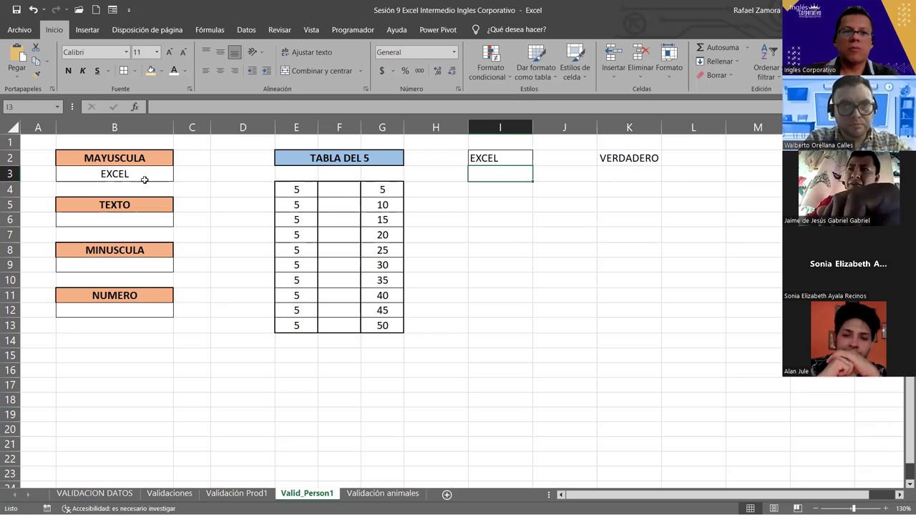
pyautogui.click(152, 267)
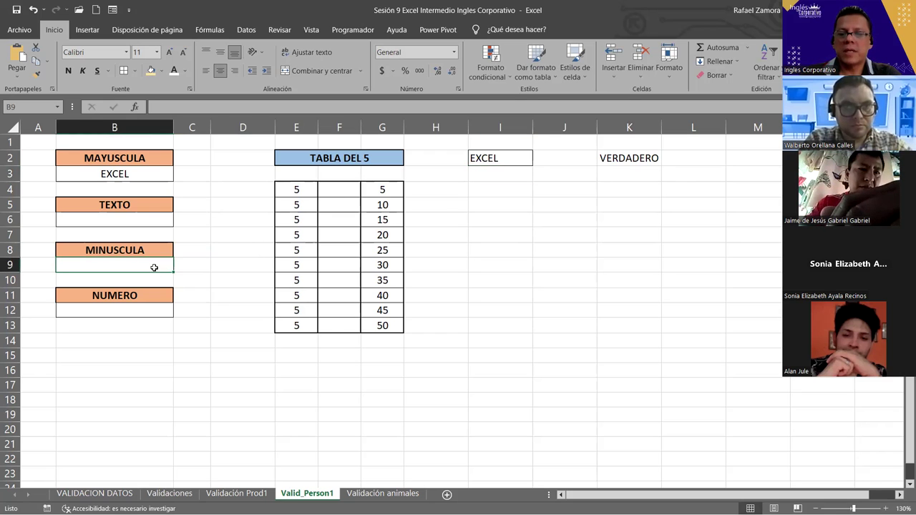
pyautogui.click(221, 366)
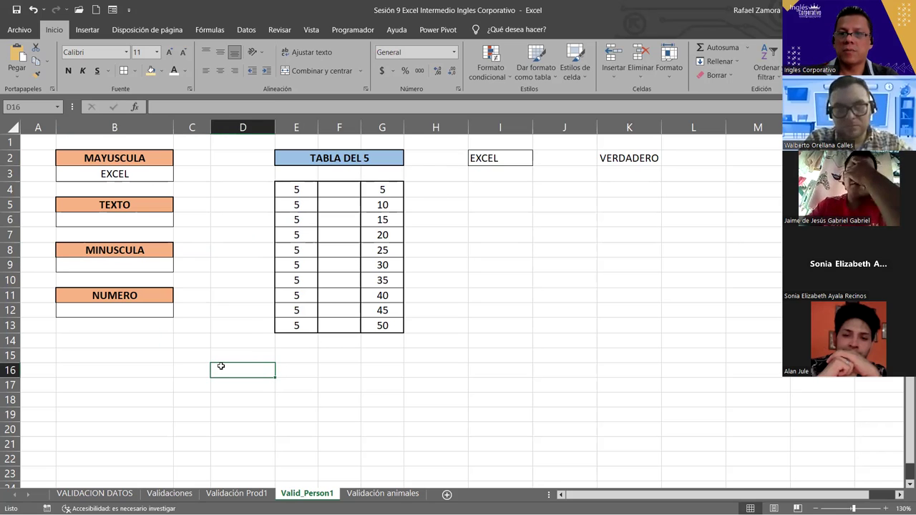
pyautogui.click(161, 264)
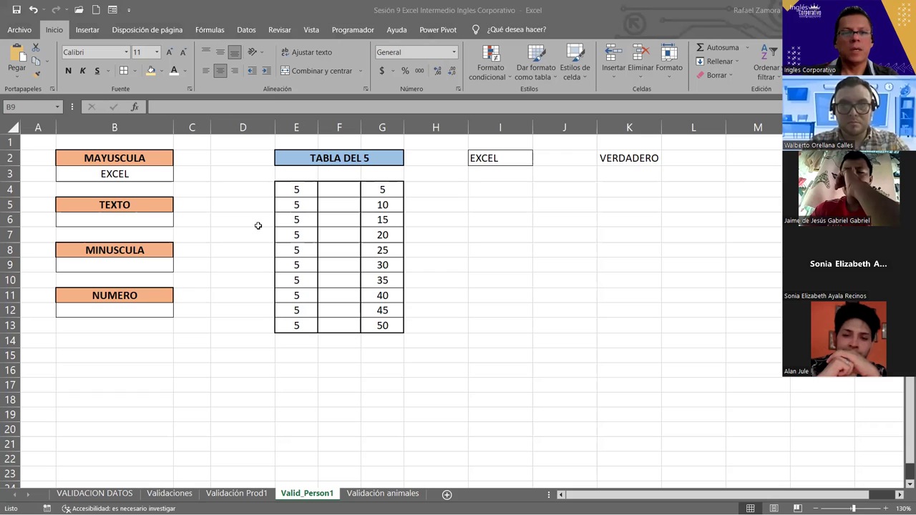
pyautogui.click(139, 222)
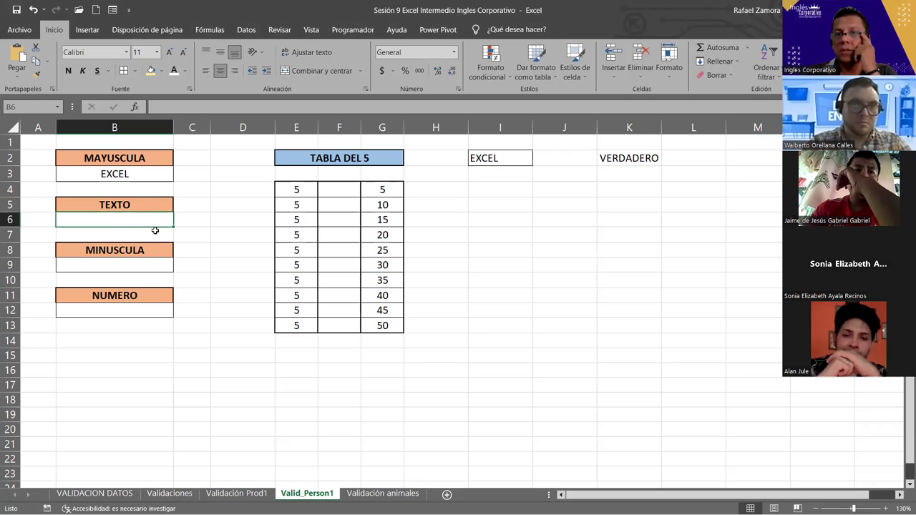
pyautogui.click(129, 314)
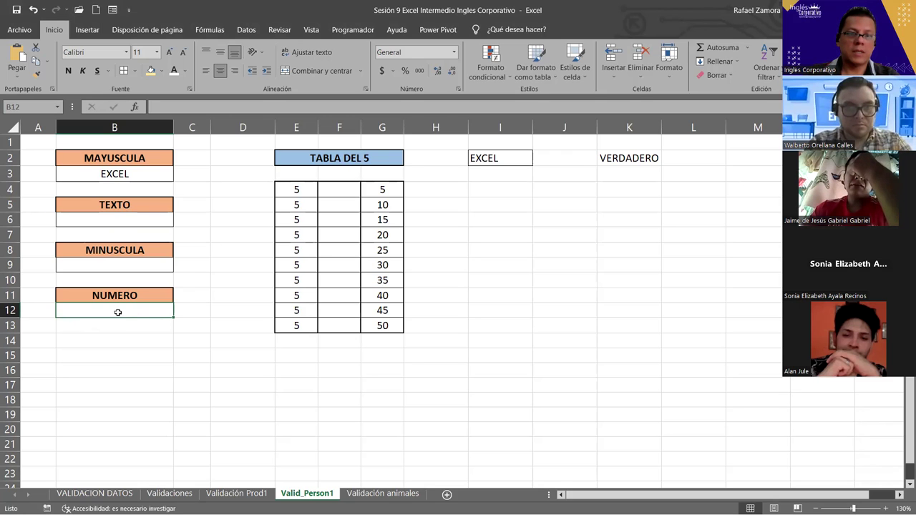
pyautogui.click(150, 219)
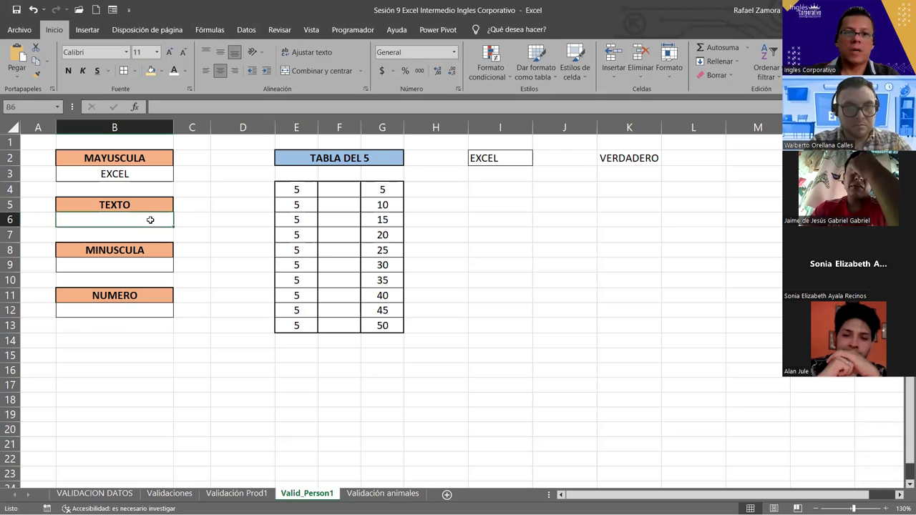
pyautogui.click(153, 309)
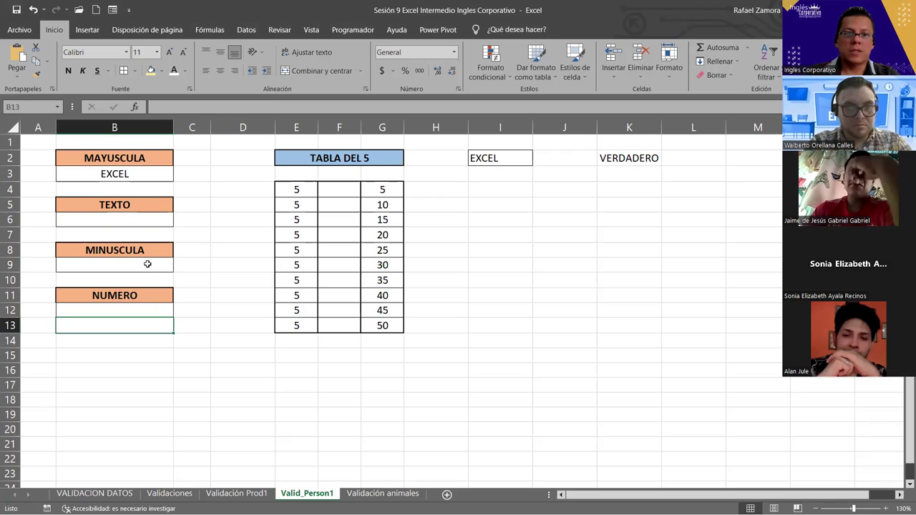
pyautogui.click(147, 218)
pyautogui.click(152, 308)
pyautogui.click(155, 222)
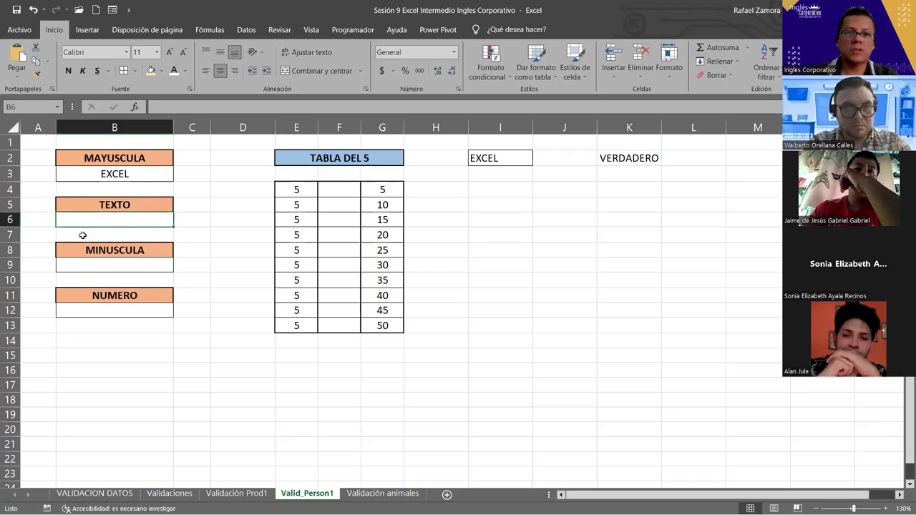
pyautogui.click(118, 306)
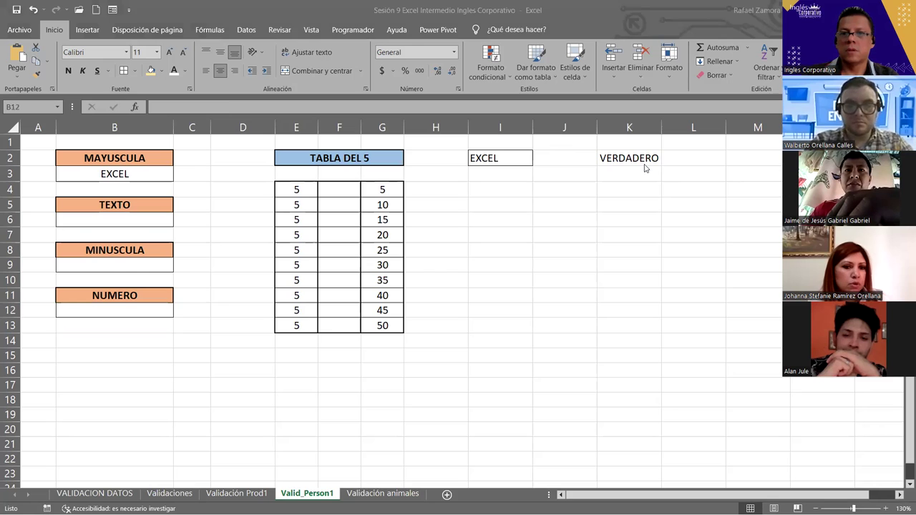
# - Open K2 in edit mode to show its formula =IGUAL(I2,MAYUSC(I2))
pyautogui.doubleClick(636, 158)
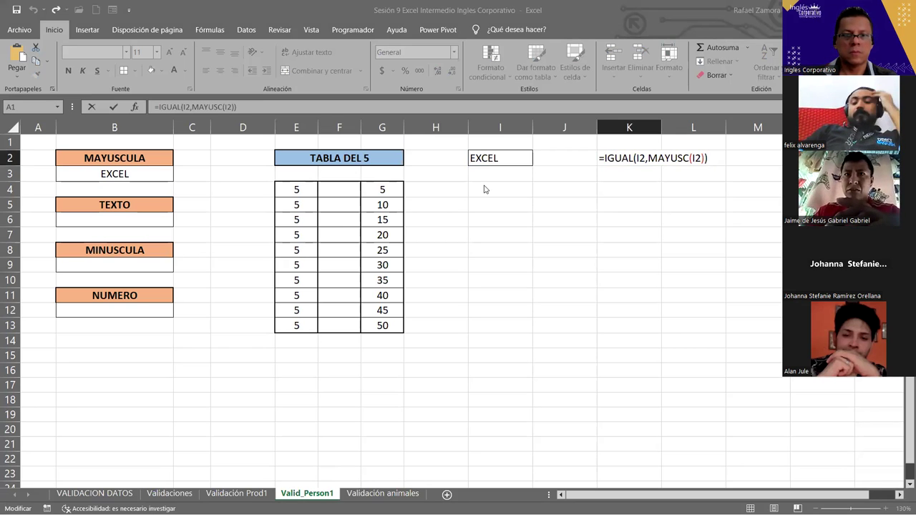
# - Exit K2's formula so it shows VERDADERO, and select a cell below the table
pyautogui.hotkey('ctrl', 'Return')
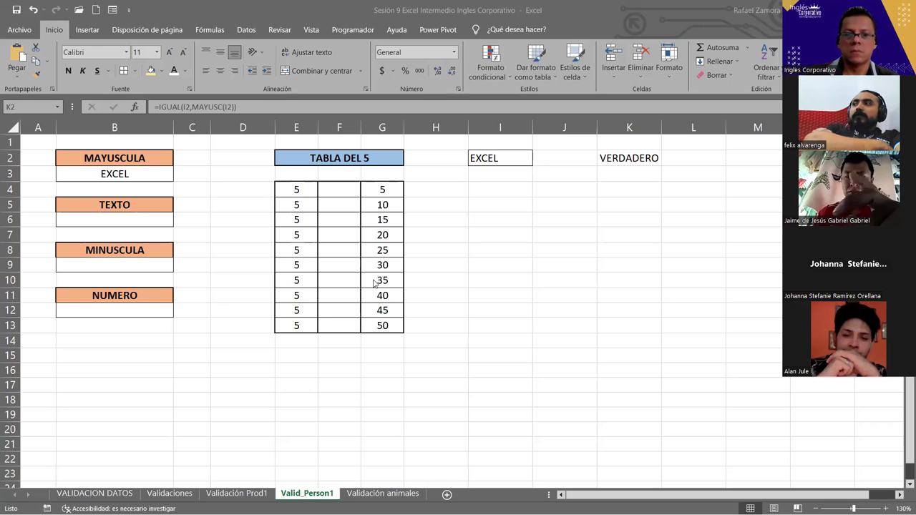
pyautogui.click(551, 325)
# - Paste the EN PRACTICA word-art title and place it below the TABLA DEL 5 table
pyautogui.hotkey('ctrl', 'v')
pyautogui.moveTo(611, 347); pyautogui.dragTo(411, 341)
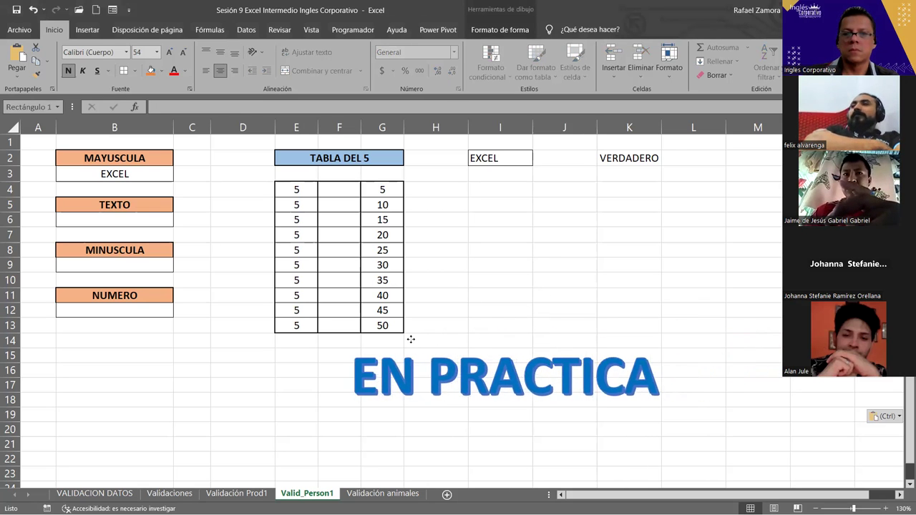
pyautogui.click(574, 264)
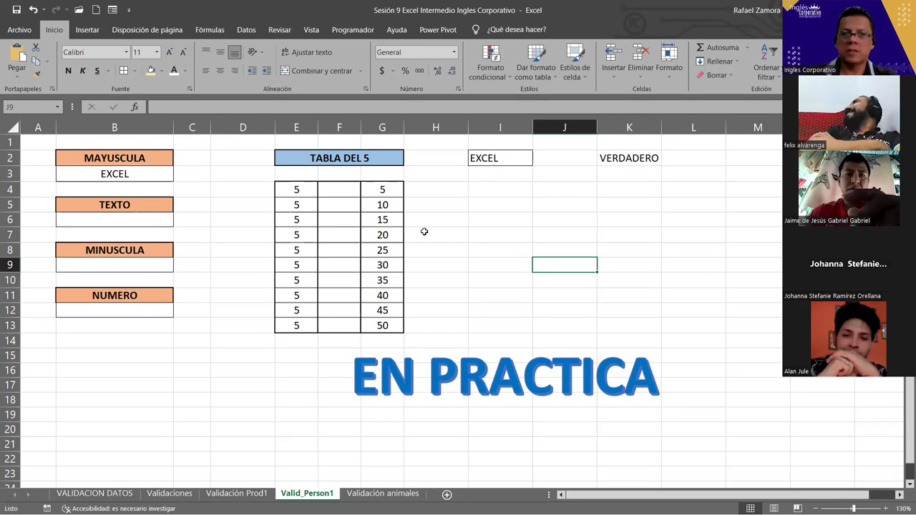
pyautogui.click(518, 199)
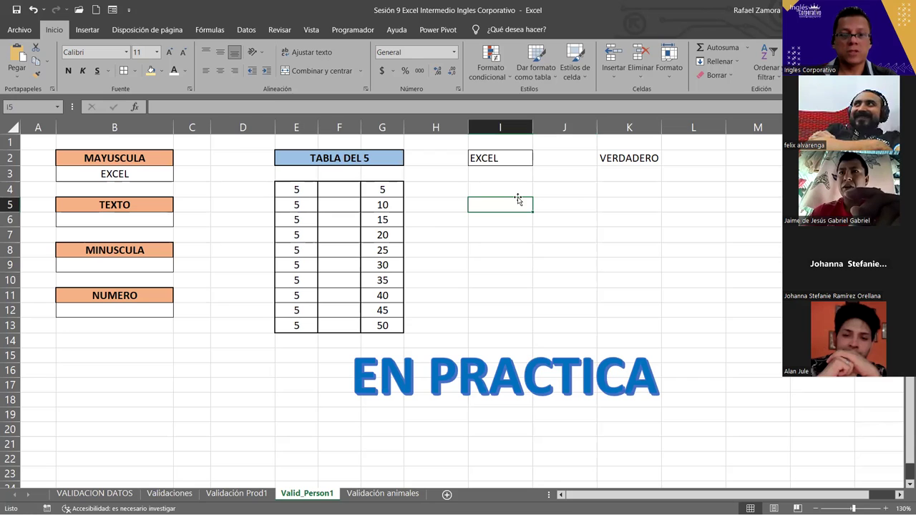
pyautogui.click(246, 28)
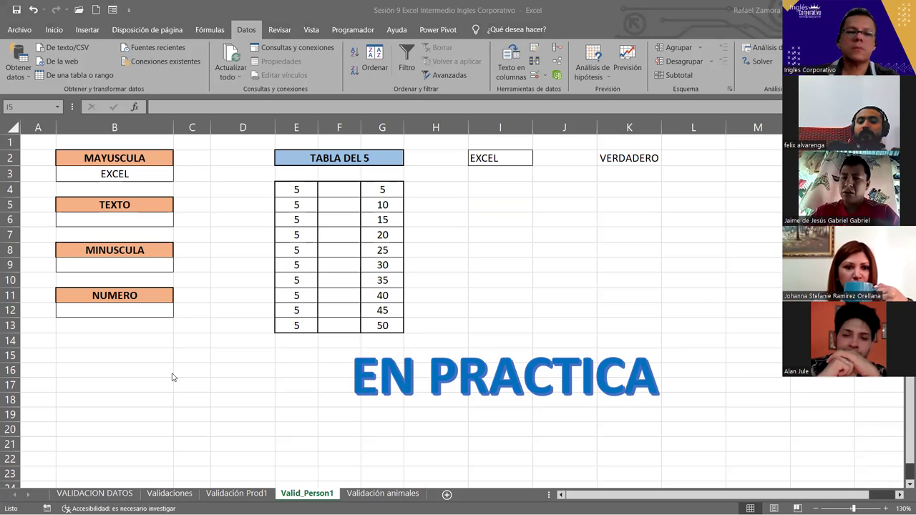
pyautogui.click(118, 347)
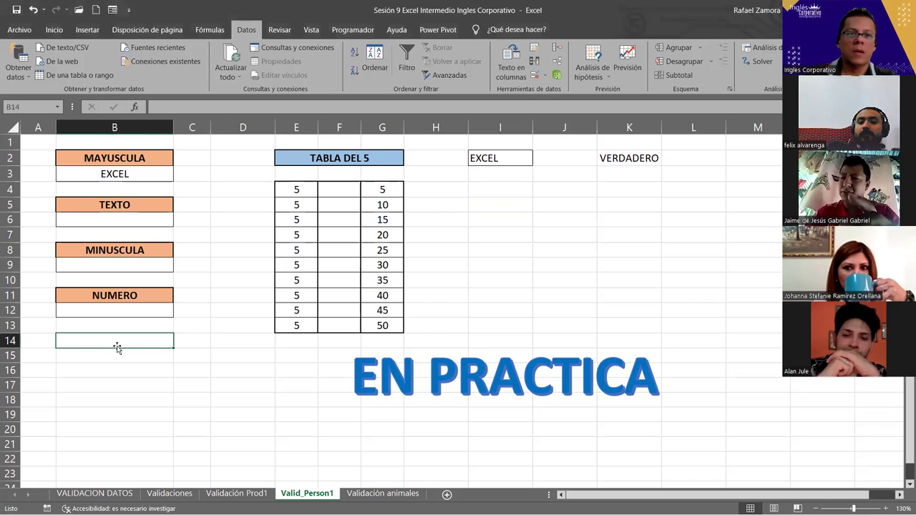
pyautogui.click(145, 218)
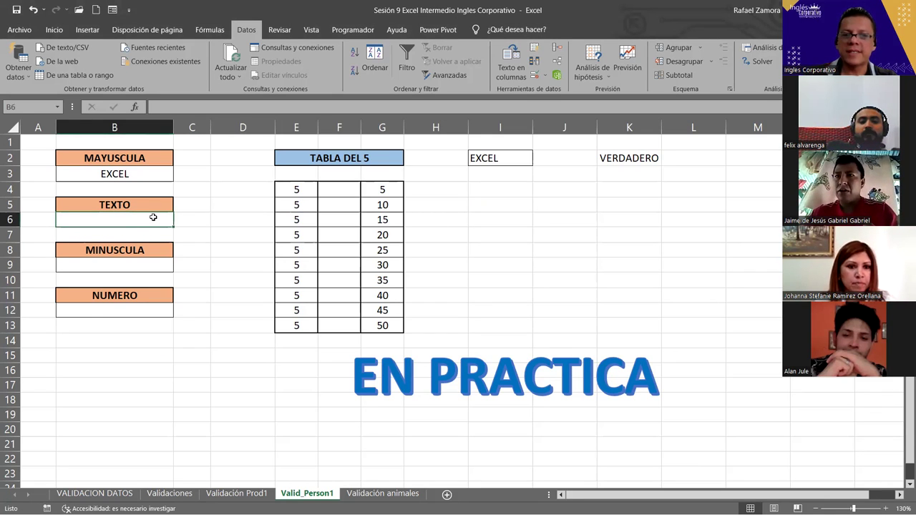
pyautogui.click(215, 220)
pyautogui.click(148, 217)
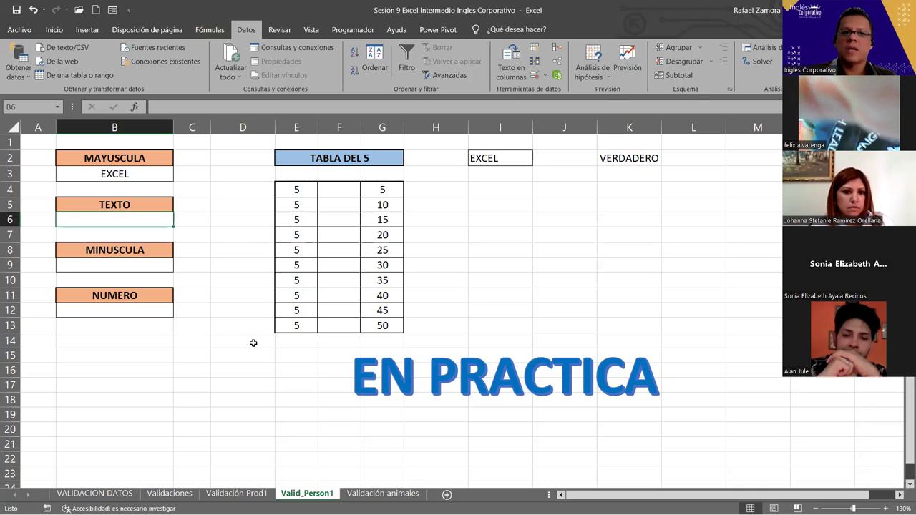
pyautogui.click(238, 218)
pyautogui.click(486, 224)
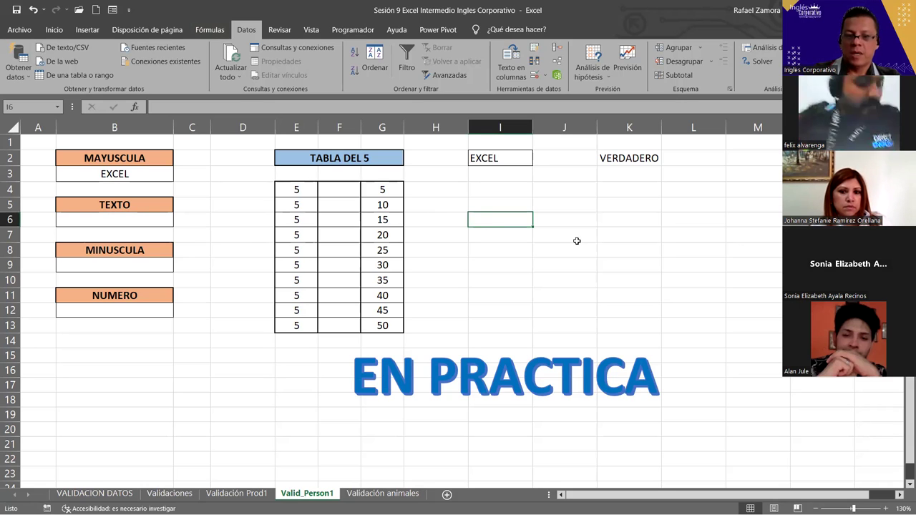
pyautogui.write('=')
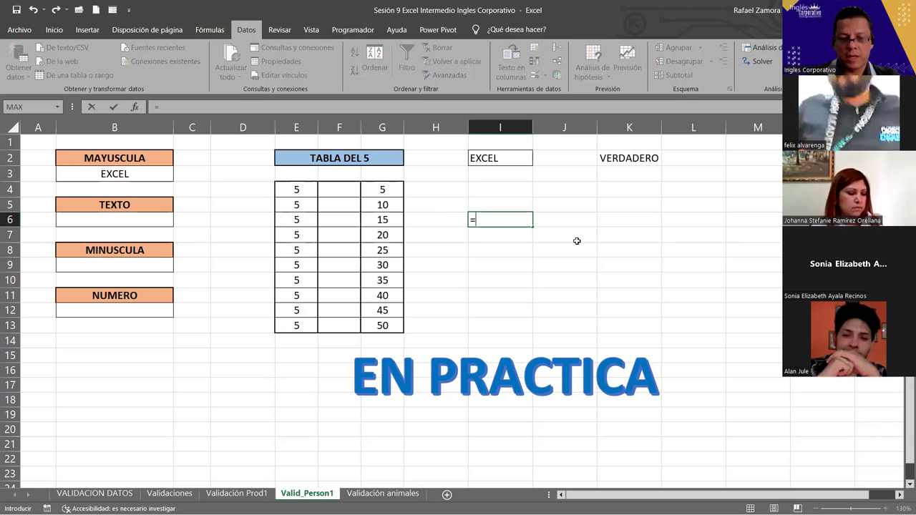
pyautogui.write('ez')
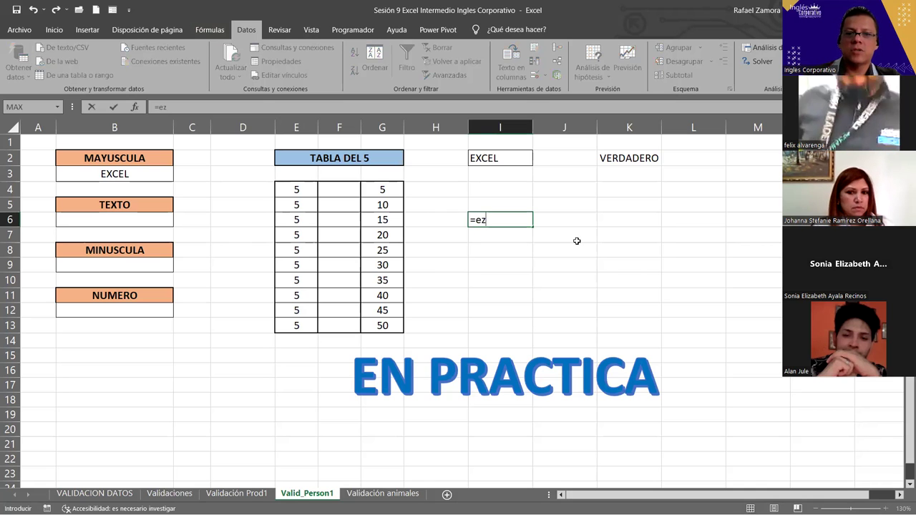
pyautogui.press('BackSpace')
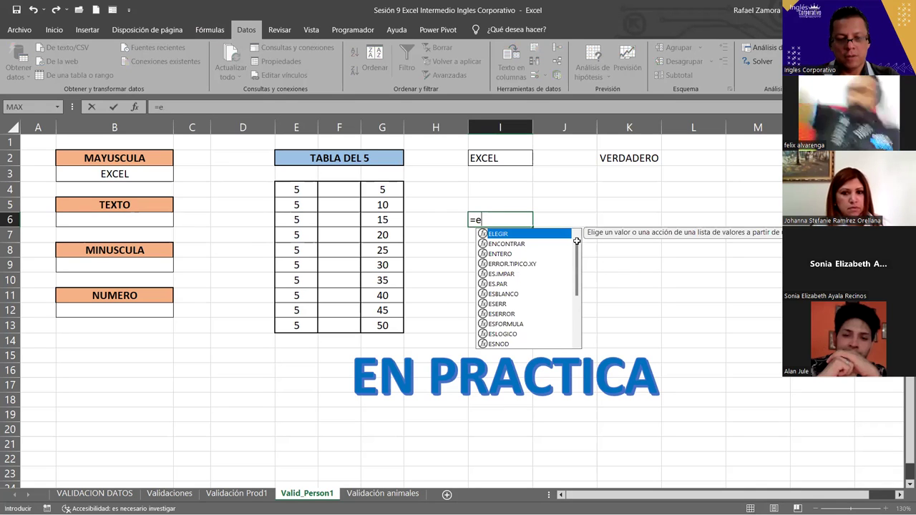
pyautogui.write('ste')
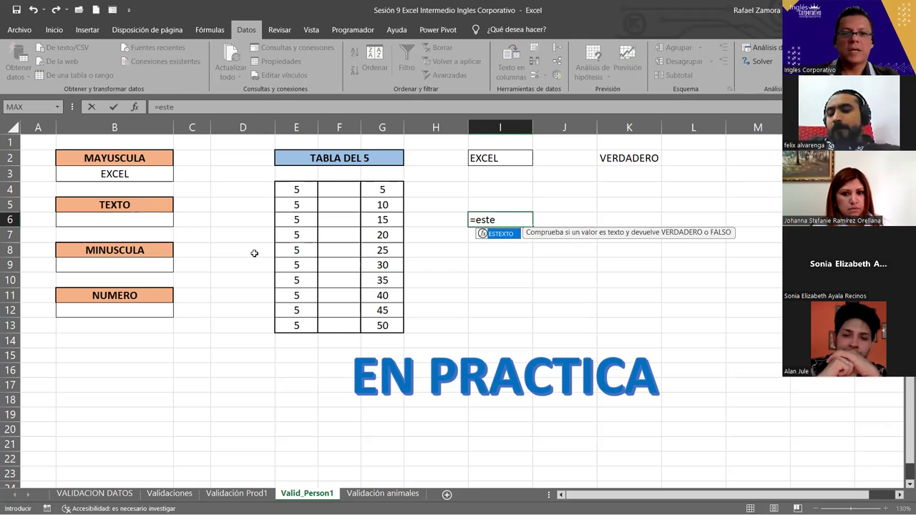
pyautogui.press('Tab')
pyautogui.click(146, 208)
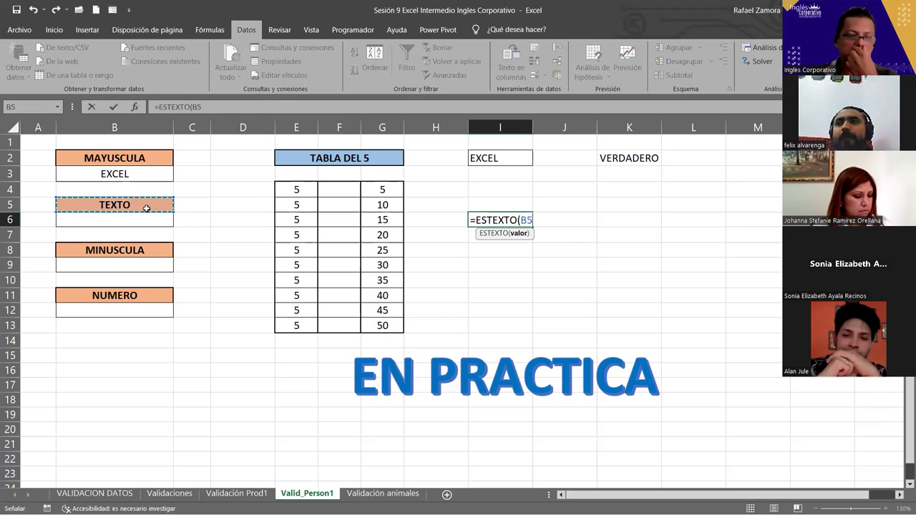
pyautogui.write('=')
pyautogui.press('BackSpace')
pyautogui.write(')')
pyautogui.press('Return')
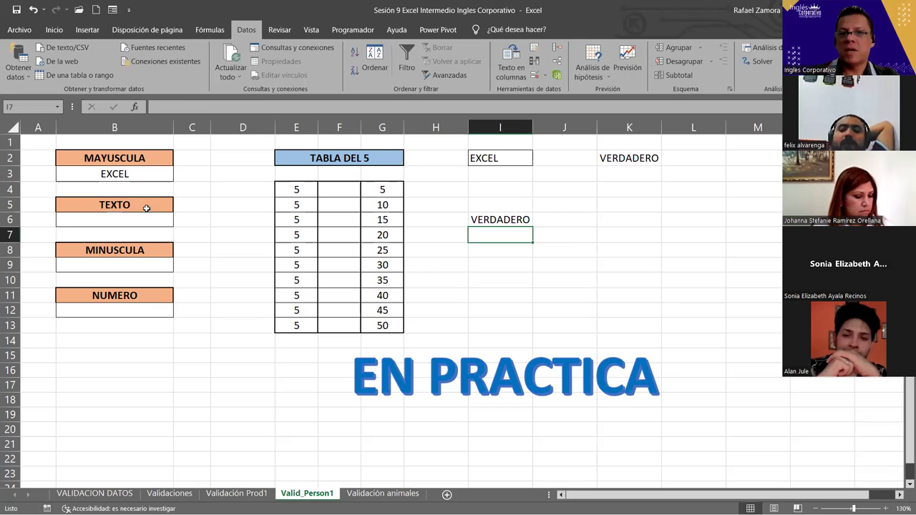
pyautogui.doubleClick(496, 221)
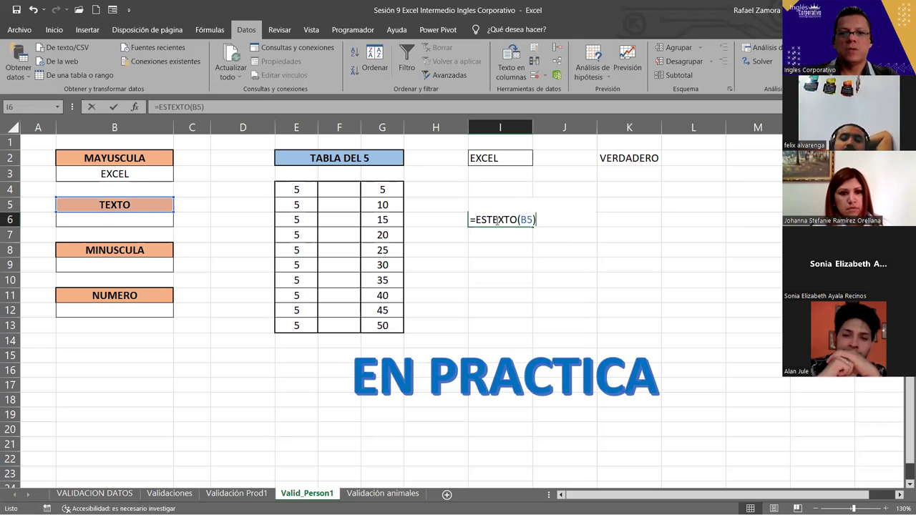
pyautogui.moveTo(172, 212)
pyautogui.mouseDown()
pyautogui.moveTo(299, 217)
pyautogui.moveTo(302, 205)
pyautogui.mouseUp()
pyautogui.press('Return')
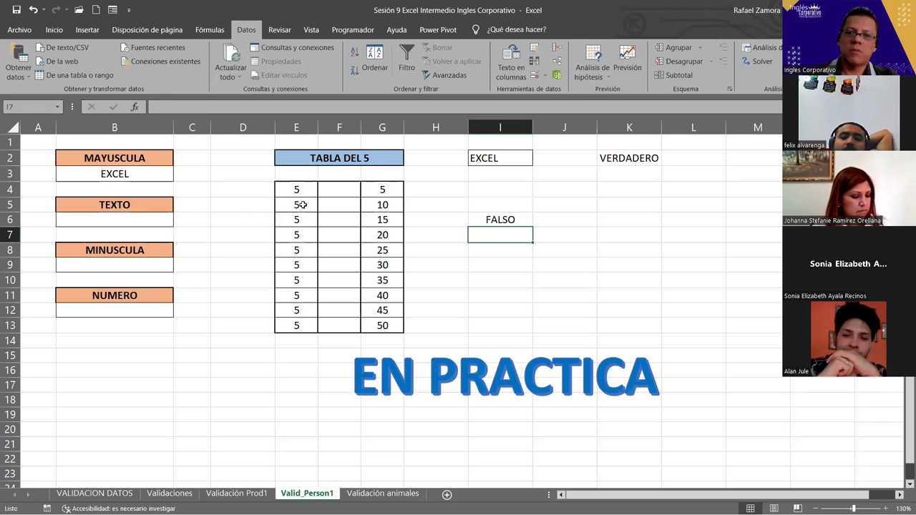
pyautogui.click(490, 215)
pyautogui.press('Delete')
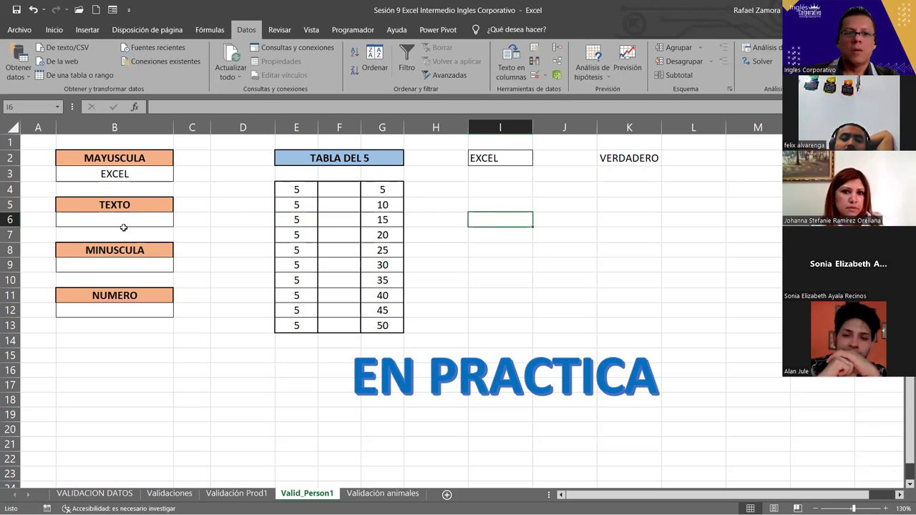
pyautogui.click(123, 224)
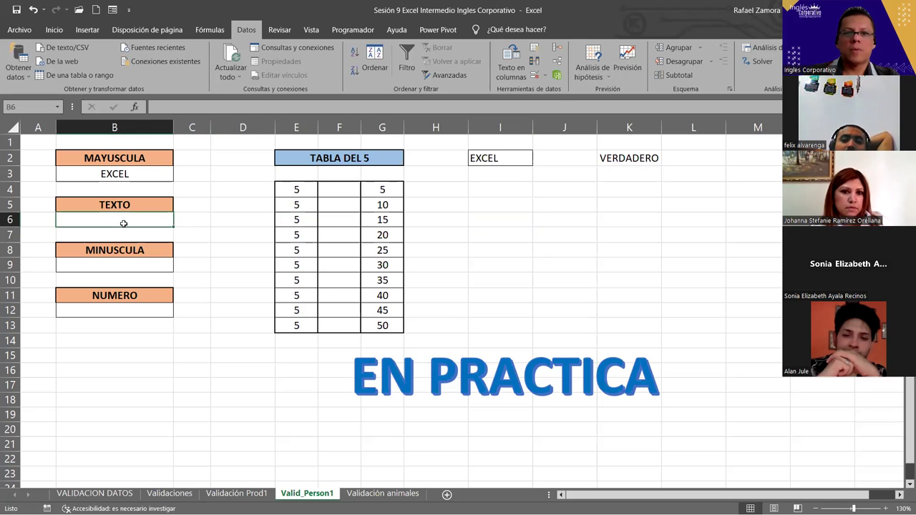
# - Give B6 a custom data validation rule with the formula =ESTEXTO(B6)
pyautogui.click(539, 75)
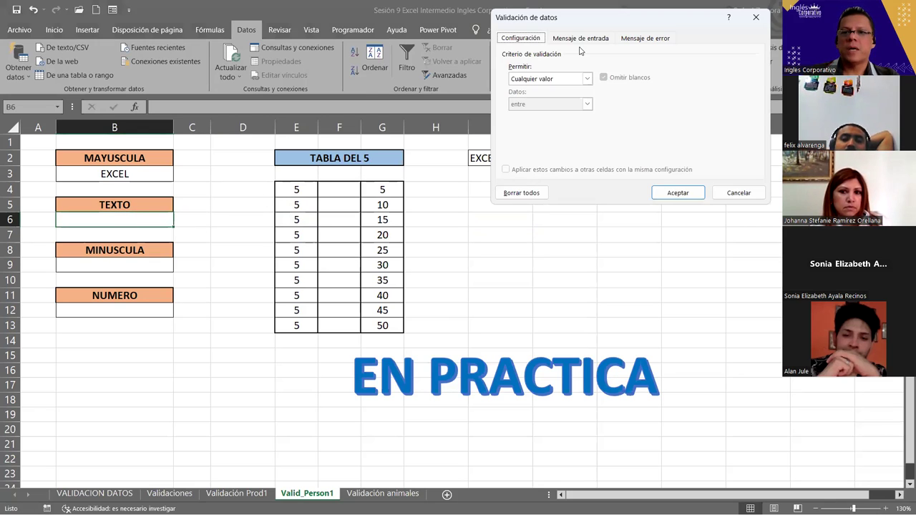
pyautogui.moveTo(544, 17); pyautogui.dragTo(368, 36)
pyautogui.click(411, 96)
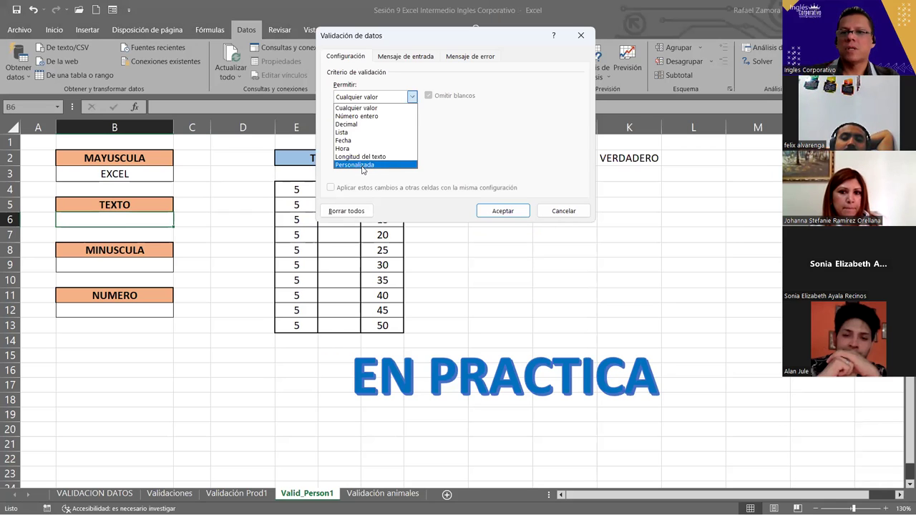
pyautogui.click(362, 166)
pyautogui.click(367, 145)
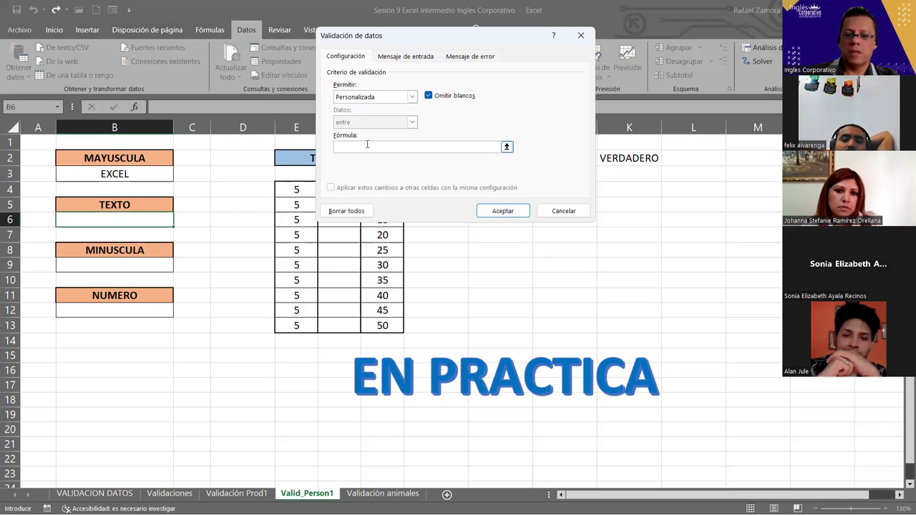
pyautogui.write('=')
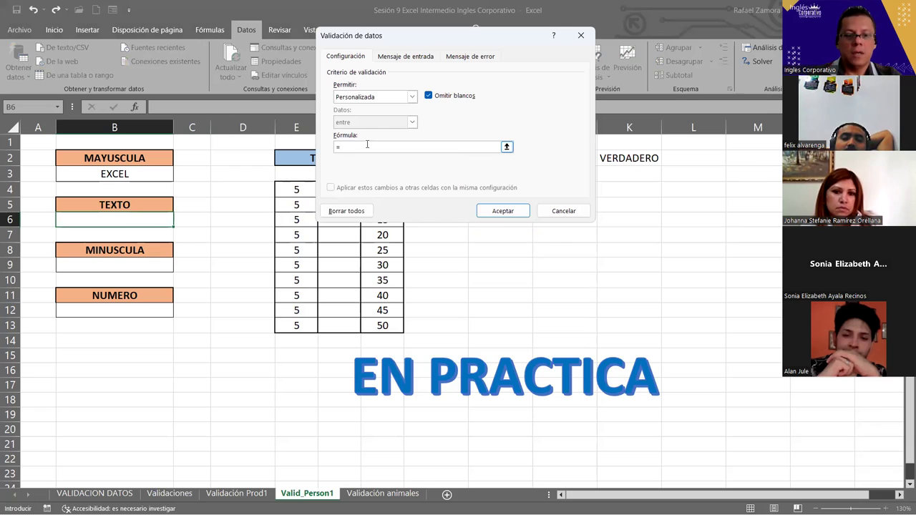
pyautogui.write('estexto(')
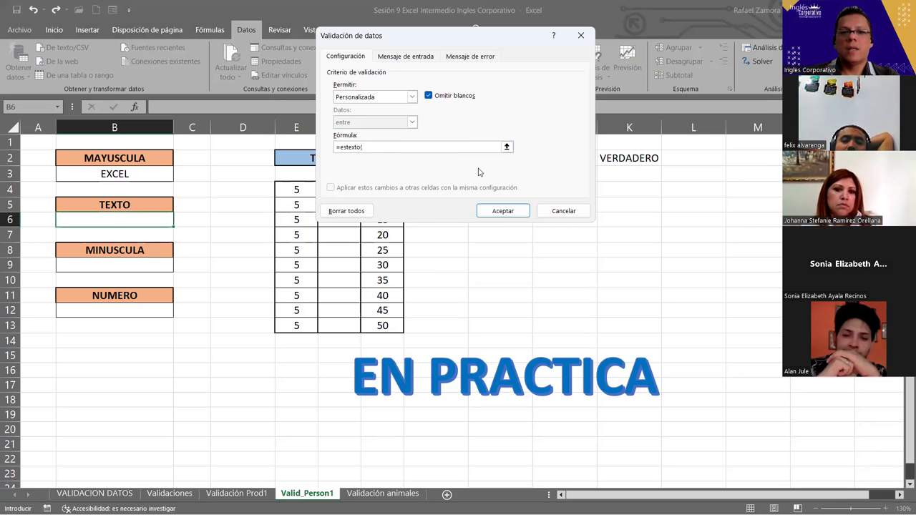
pyautogui.click(159, 220)
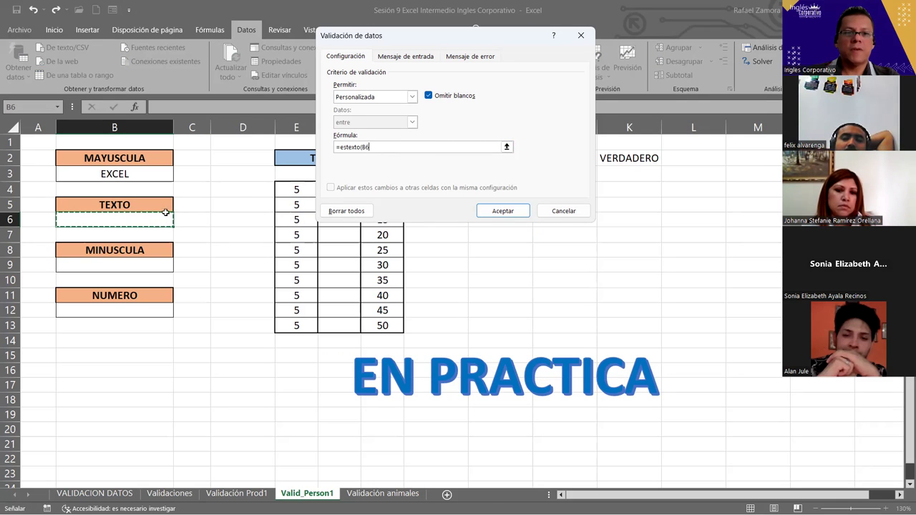
pyautogui.write(')')
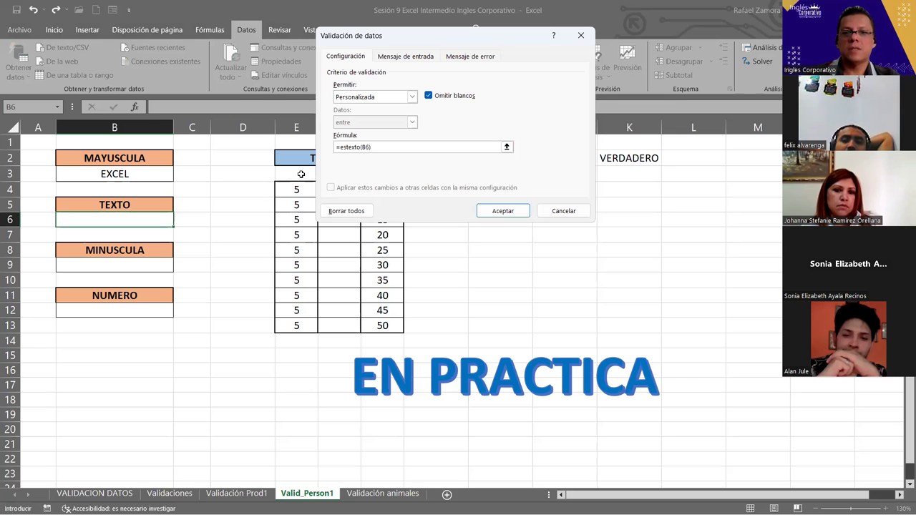
pyautogui.click(503, 211)
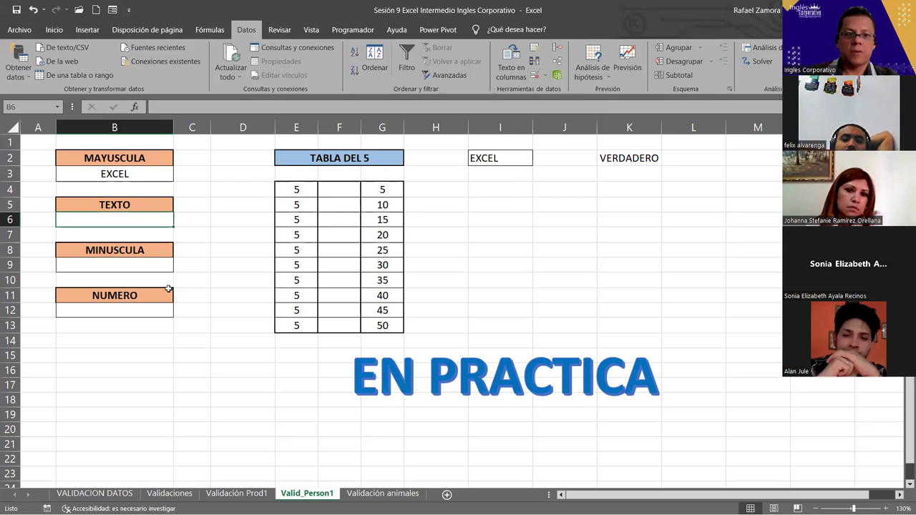
# - Test B6 with 123132, retry with text after the rejection, then undo to leave it empty
pyautogui.write('123132')
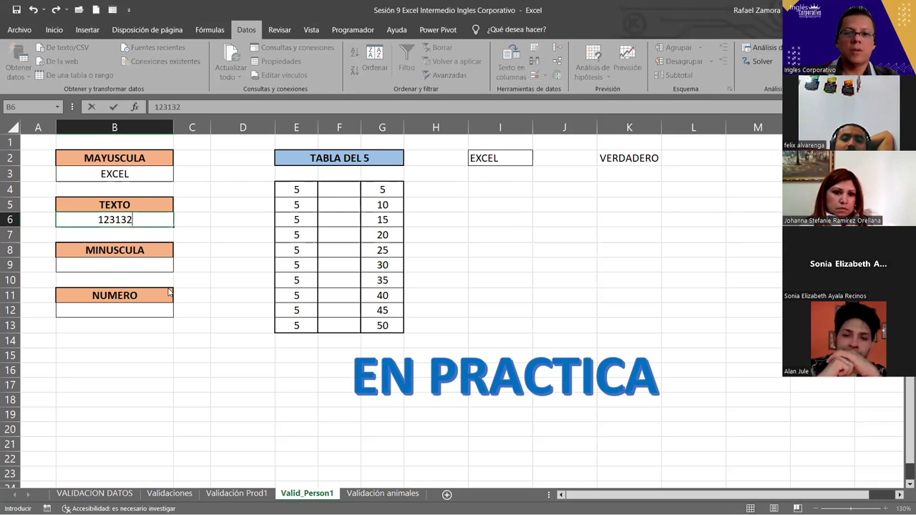
pyautogui.press('Return')
pyautogui.press('Return')
pyautogui.write('sdfs')
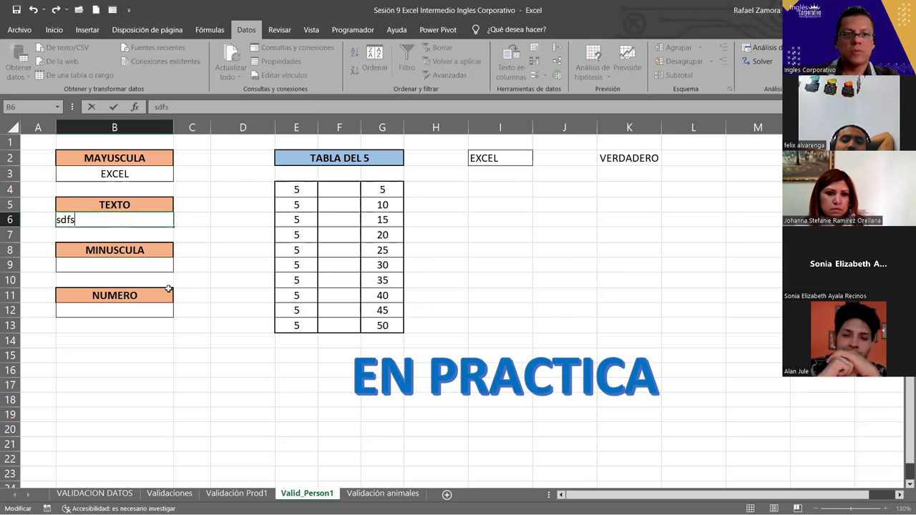
pyautogui.write('dfs')
pyautogui.press('Return')
pyautogui.hotkey('ctrl', 'z')
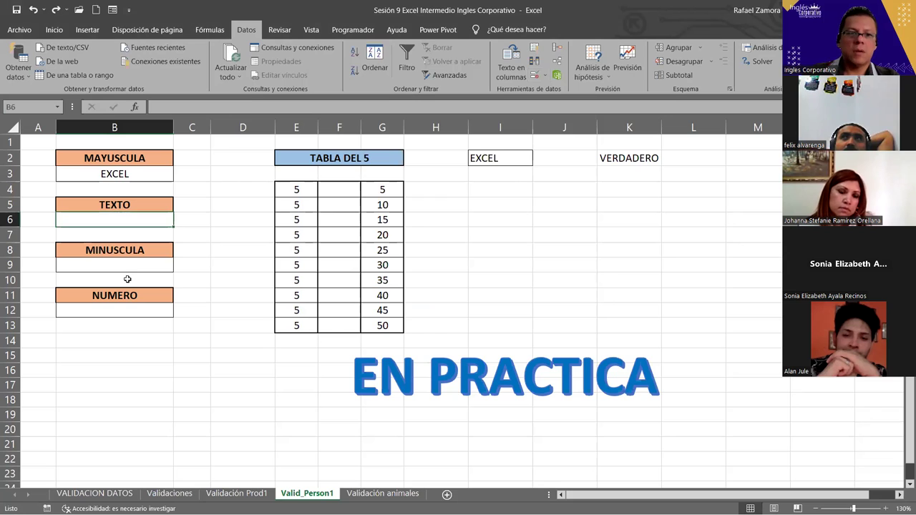
# - Give cell B12 a custom validation rule with the formula =ESNUMERO(B12)
pyautogui.click(166, 313)
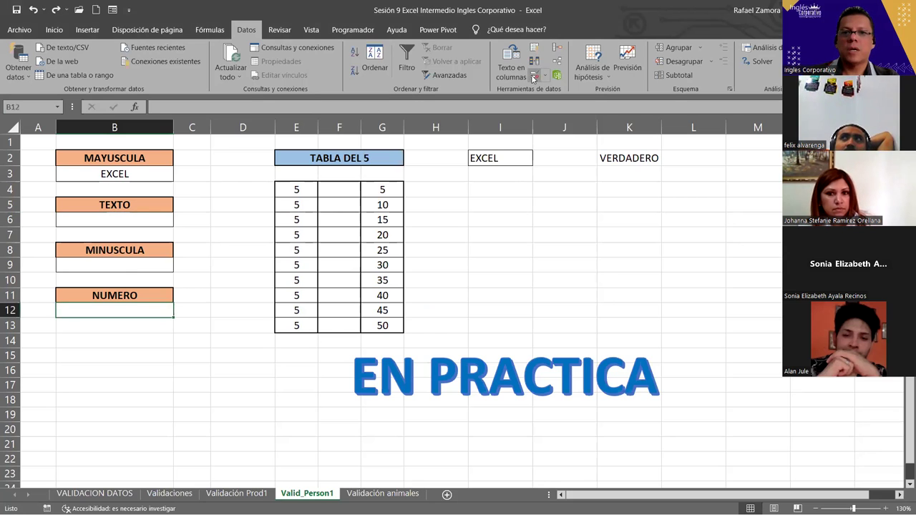
pyautogui.click(532, 77)
pyautogui.click(411, 96)
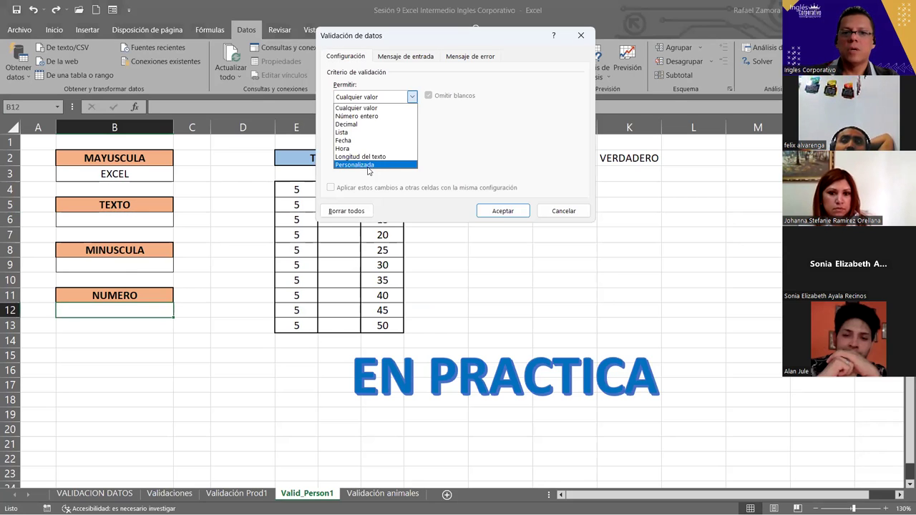
pyautogui.click(368, 165)
pyautogui.click(378, 147)
pyautogui.write('=')
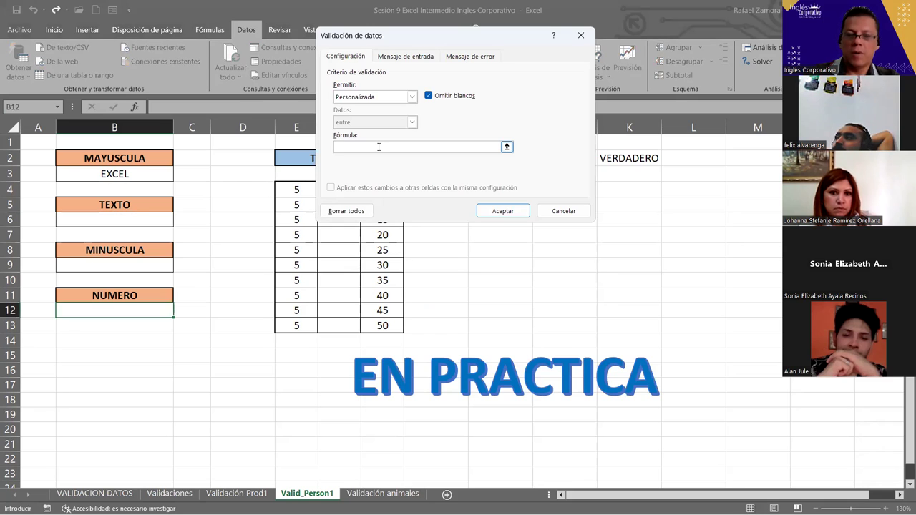
pyautogui.write('esnumero(')
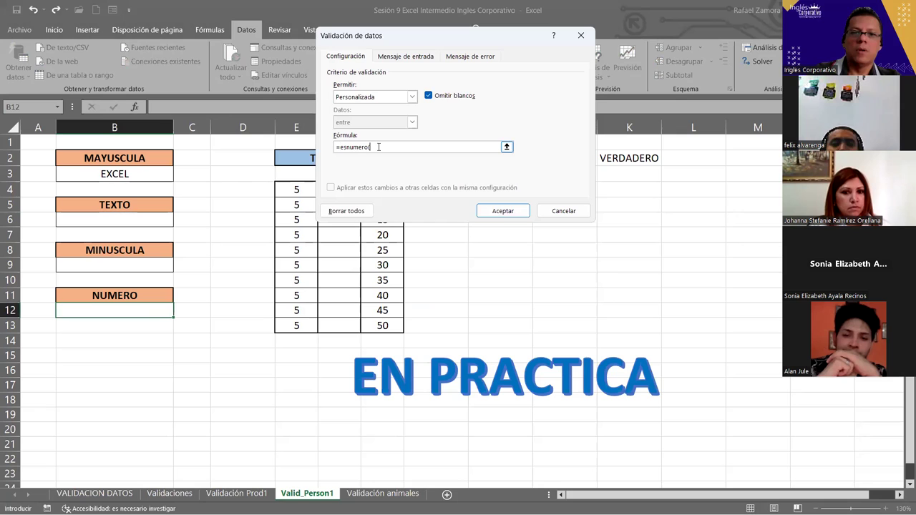
pyautogui.click(146, 309)
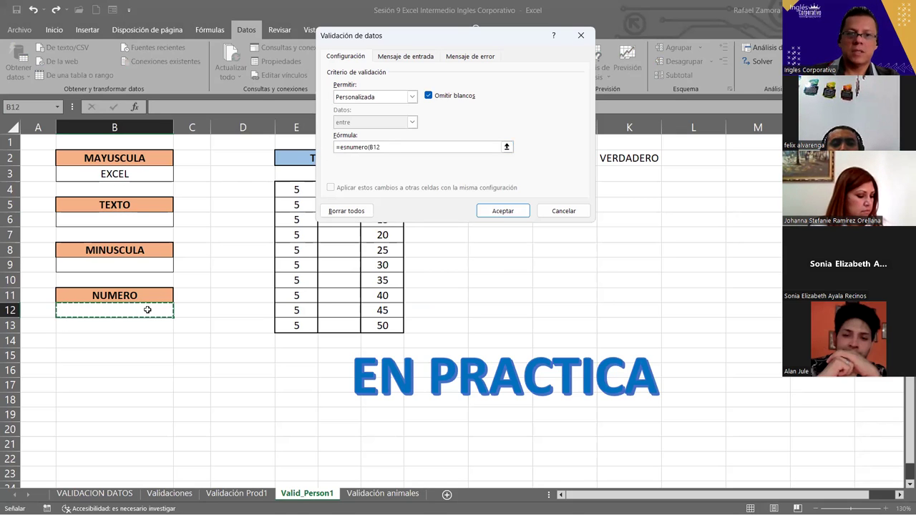
pyautogui.write(')')
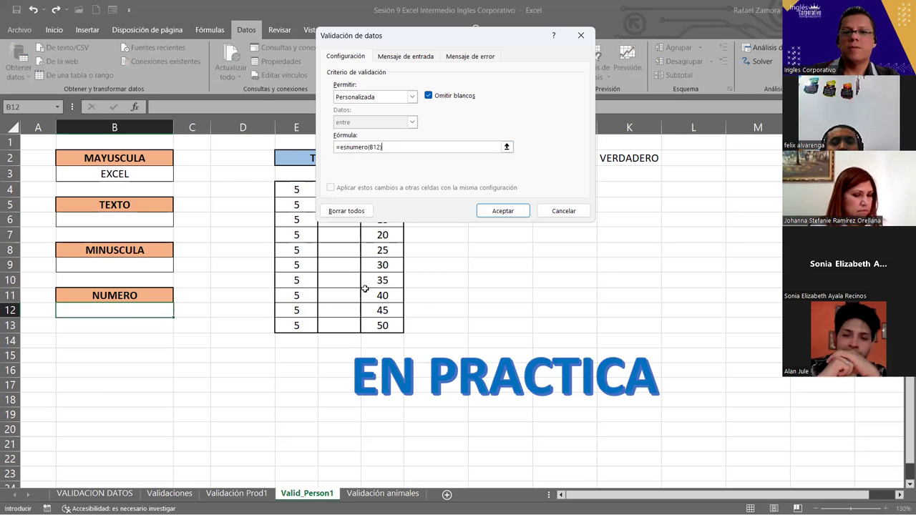
pyautogui.click(503, 212)
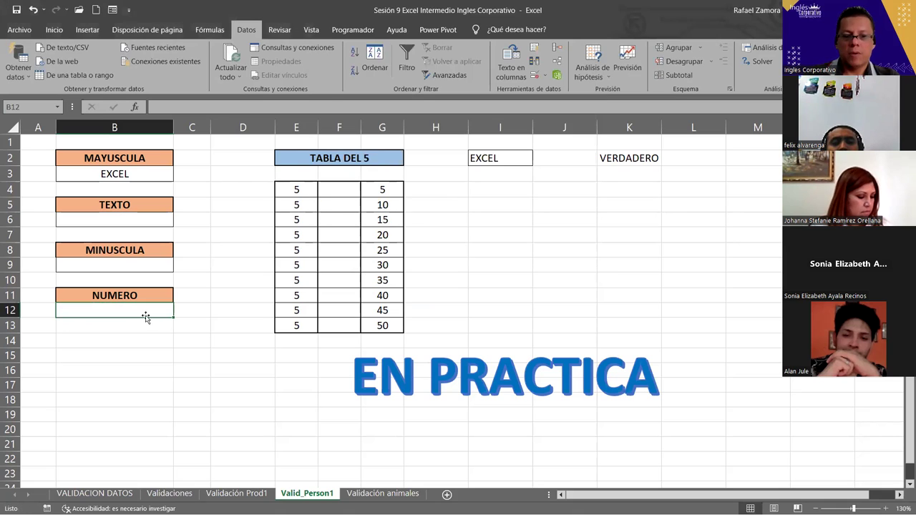
# - Enter 'excel' in B12, see it rejected, then retry with 1233
pyautogui.write('excel')
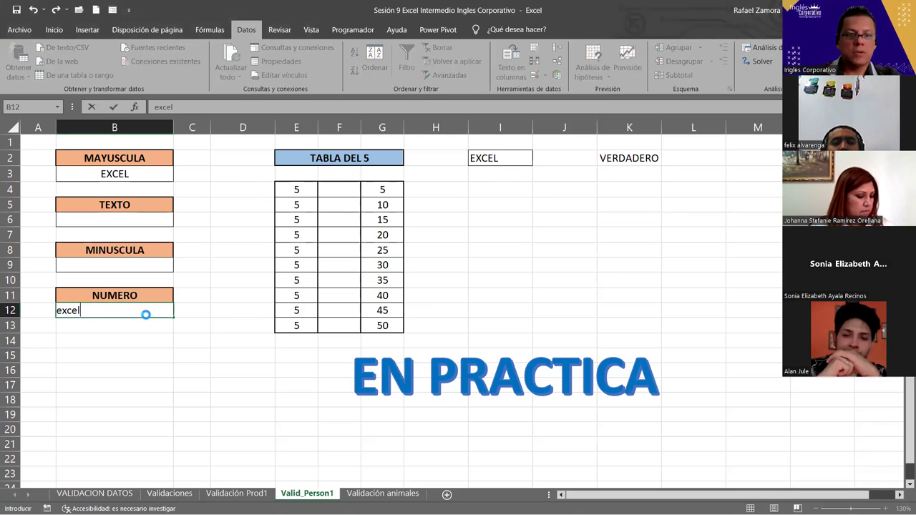
pyautogui.press('Return')
pyautogui.press('Return')
pyautogui.write('123')
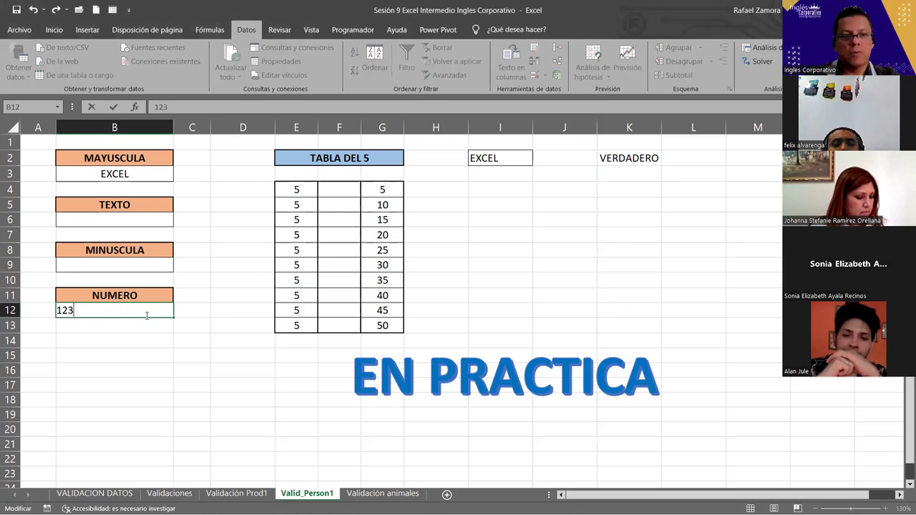
pyautogui.write('3')
pyautogui.press('Return')
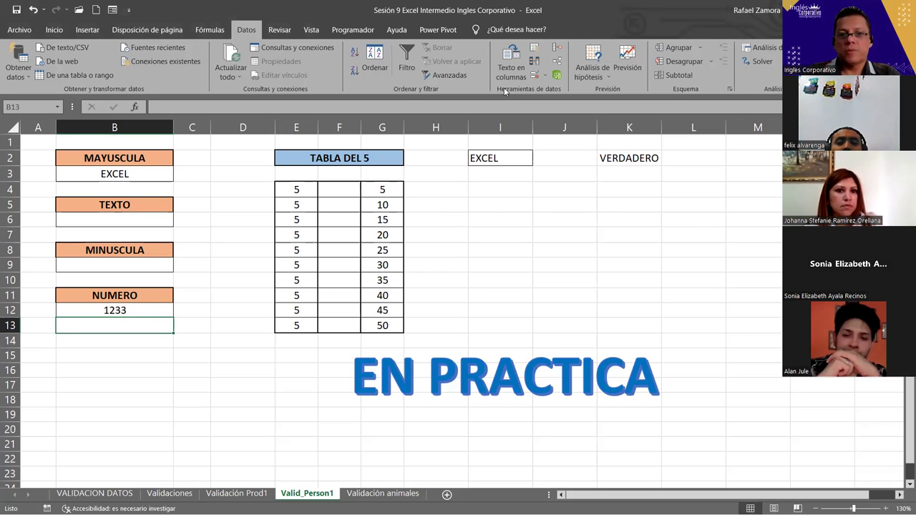
# - Select the empty cells F4:F13 in the TABLA DEL 5 table
pyautogui.click(459, 252)
pyautogui.click(483, 240)
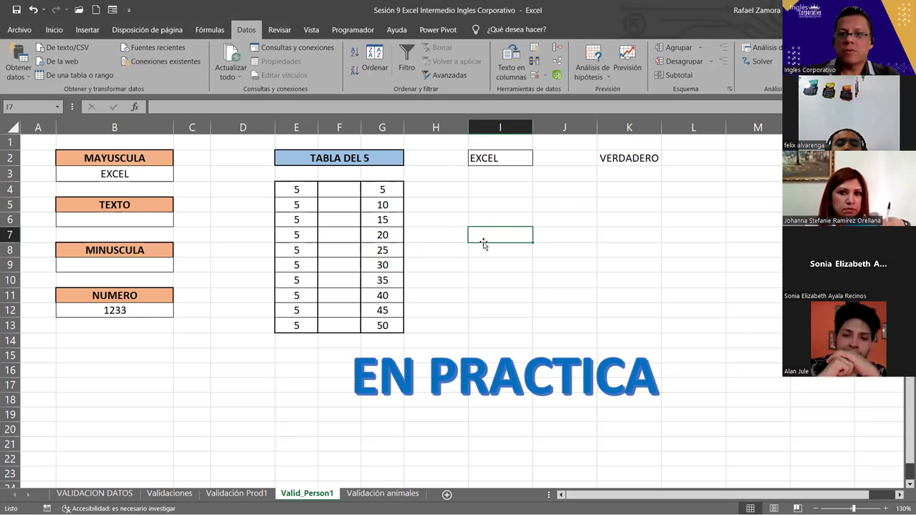
pyautogui.click(511, 218)
pyautogui.click(516, 263)
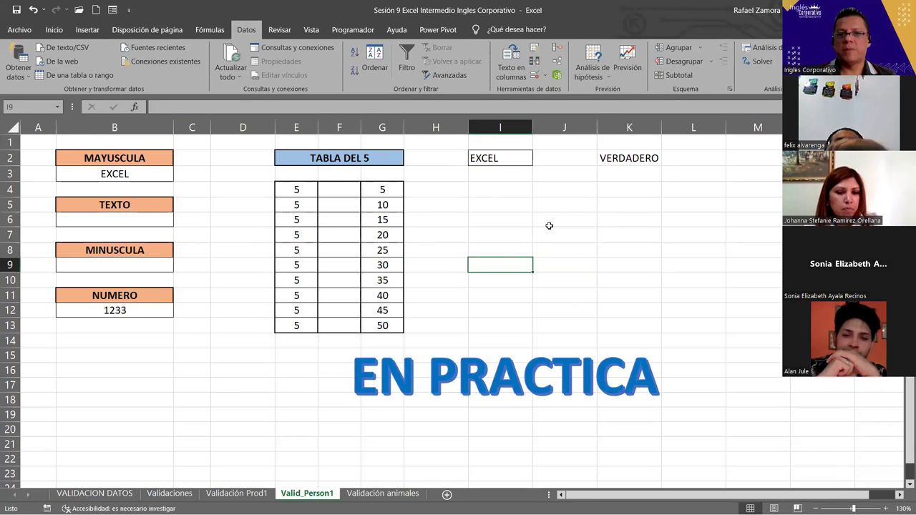
pyautogui.click(549, 223)
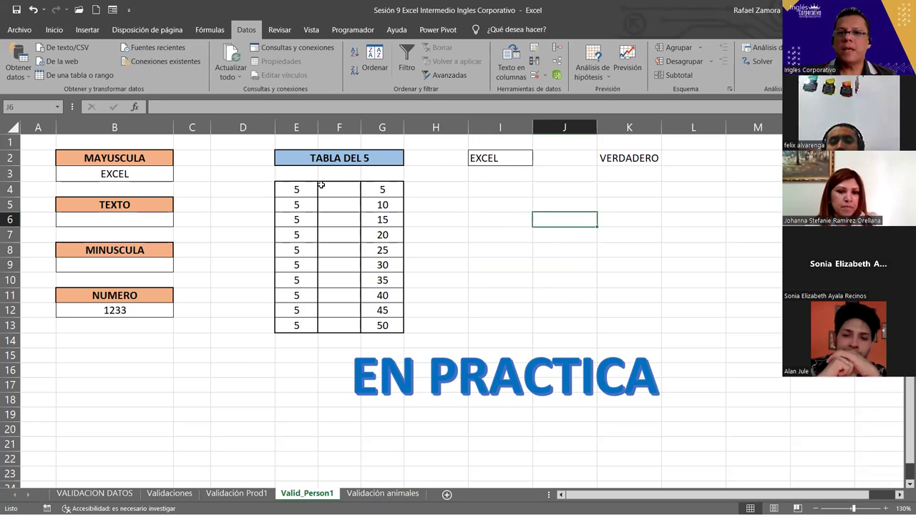
pyautogui.moveTo(338, 192); pyautogui.dragTo(339, 326)
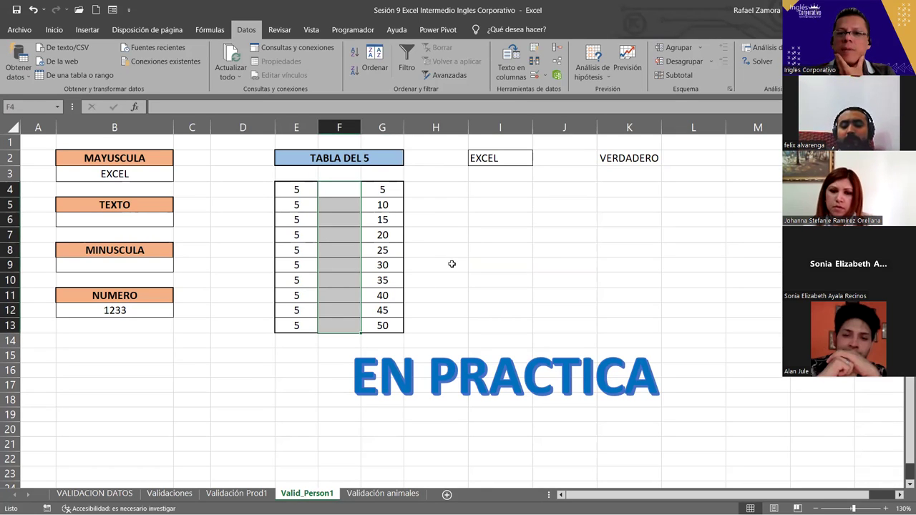
pyautogui.click(352, 188)
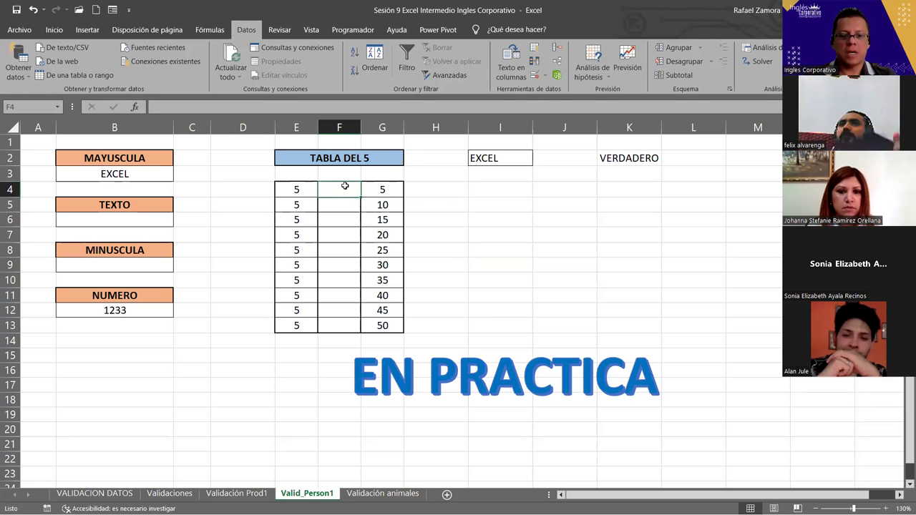
pyautogui.write('1')
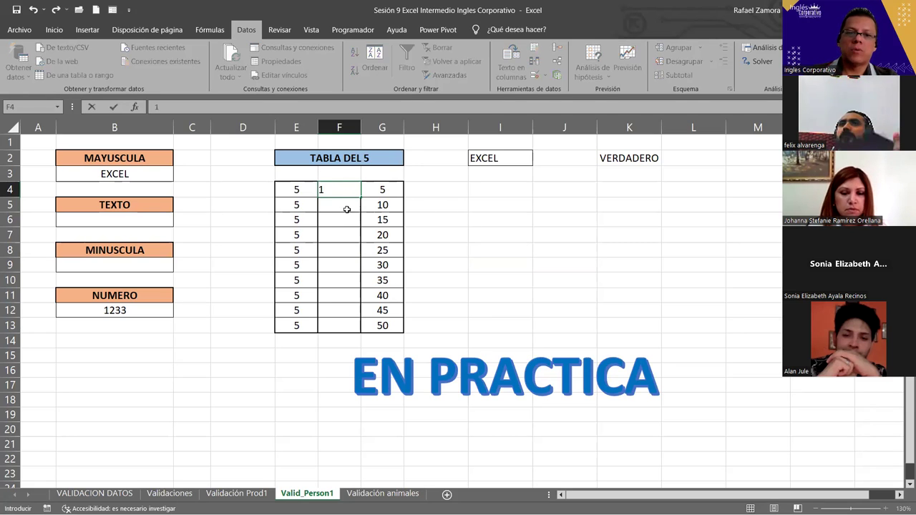
pyautogui.click(346, 209)
pyautogui.write('2')
pyautogui.click(345, 222)
pyautogui.write('3')
pyautogui.click(435, 231)
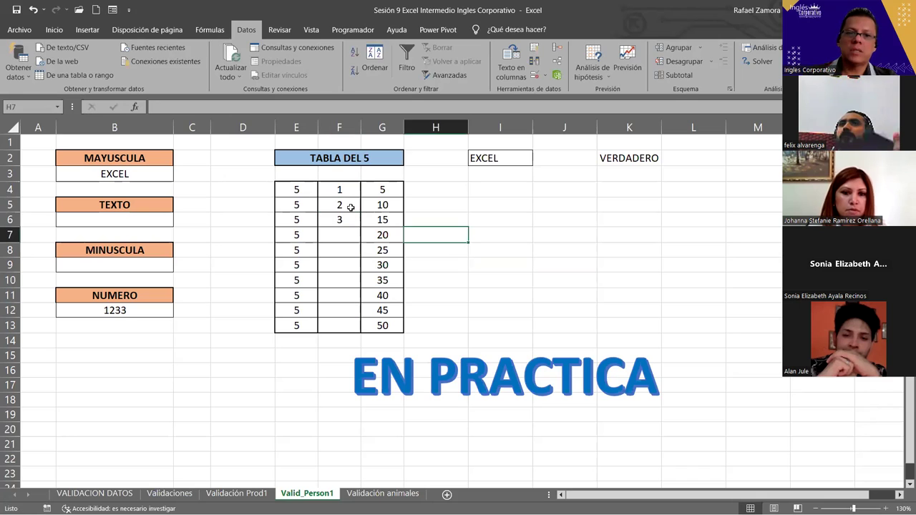
pyautogui.moveTo(352, 189); pyautogui.dragTo(354, 227)
pyautogui.press('Delete')
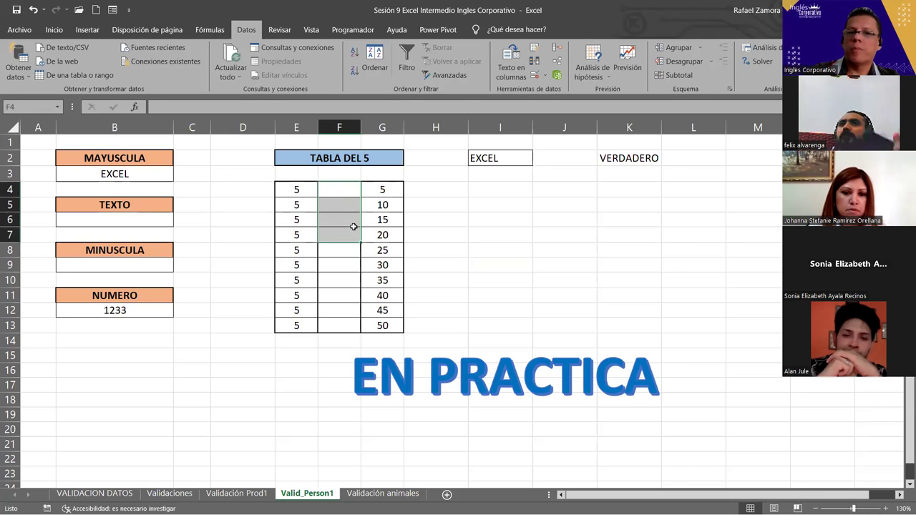
pyautogui.click(342, 187)
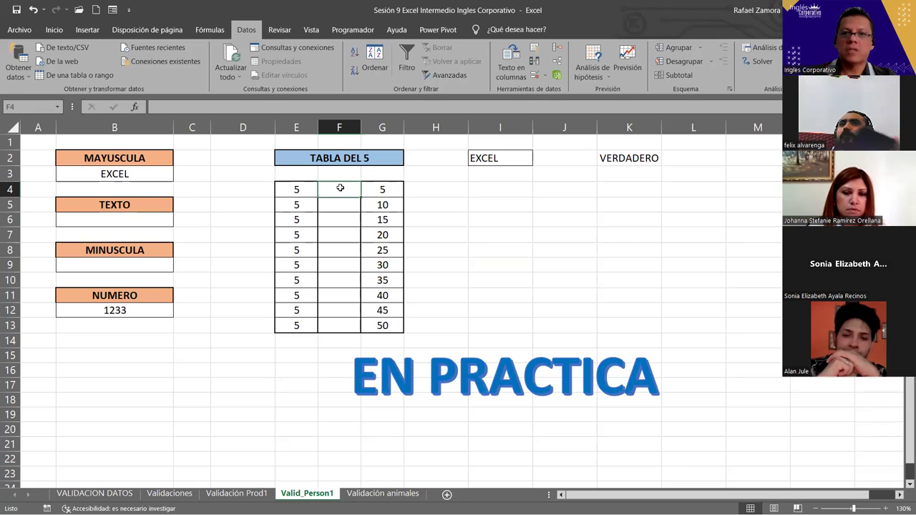
pyautogui.press('Down')
pyautogui.press('Down')
pyautogui.press('Down')
pyautogui.click(340, 194)
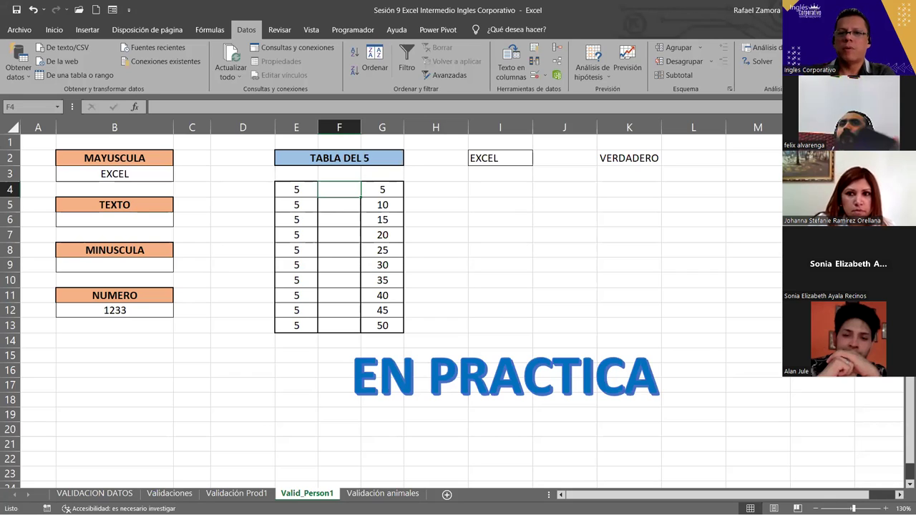
pyautogui.click(481, 243)
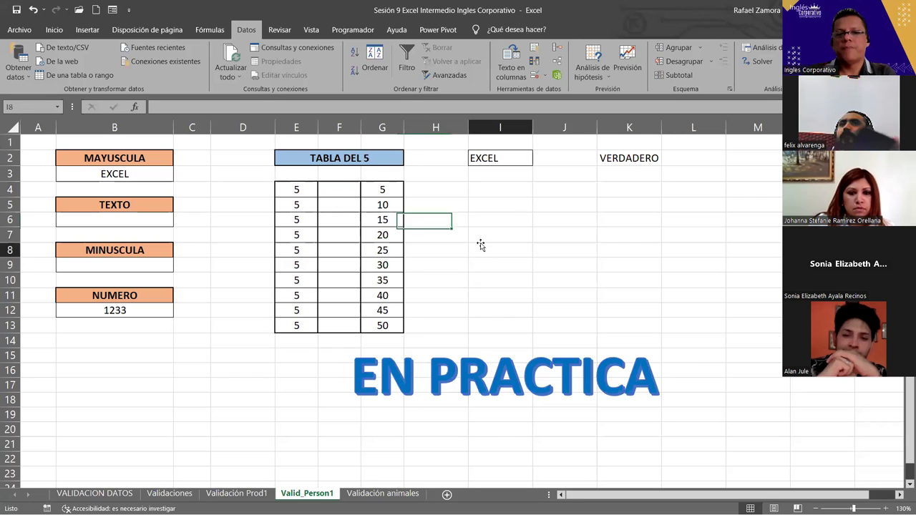
pyautogui.click(337, 194)
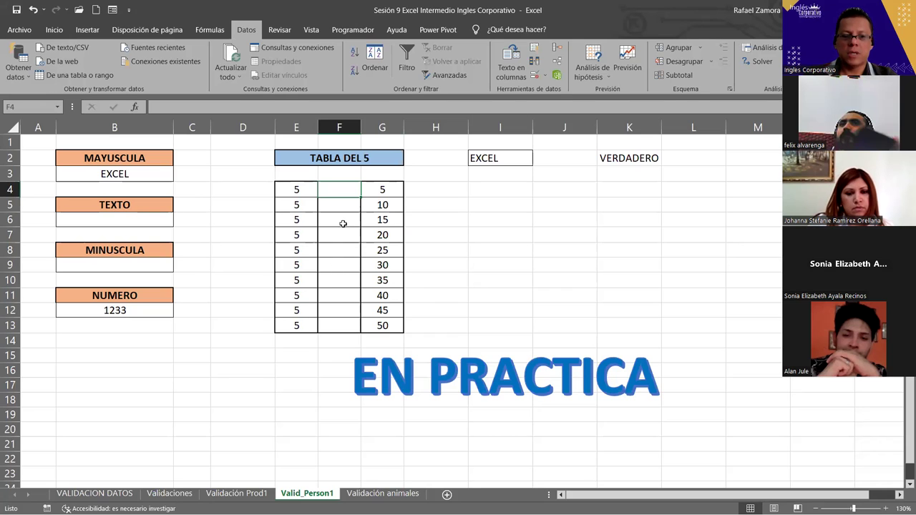
pyautogui.write('1')
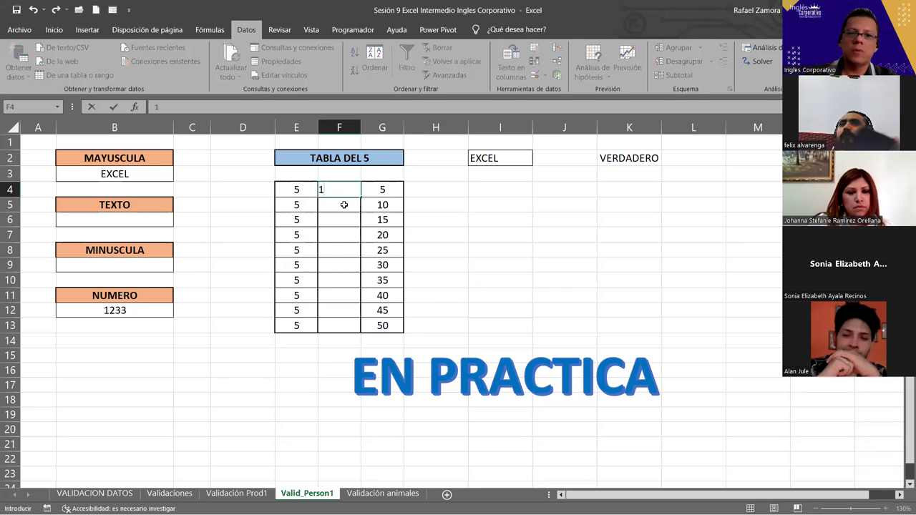
pyautogui.press('Return')
pyautogui.write('2')
pyautogui.press('Return')
pyautogui.write('3')
pyautogui.press('Return')
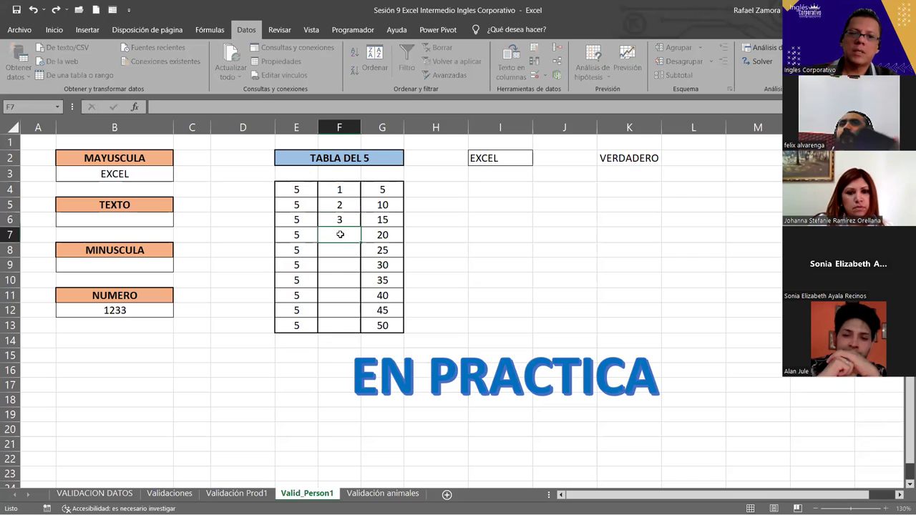
pyautogui.click(344, 193)
pyautogui.write('3')
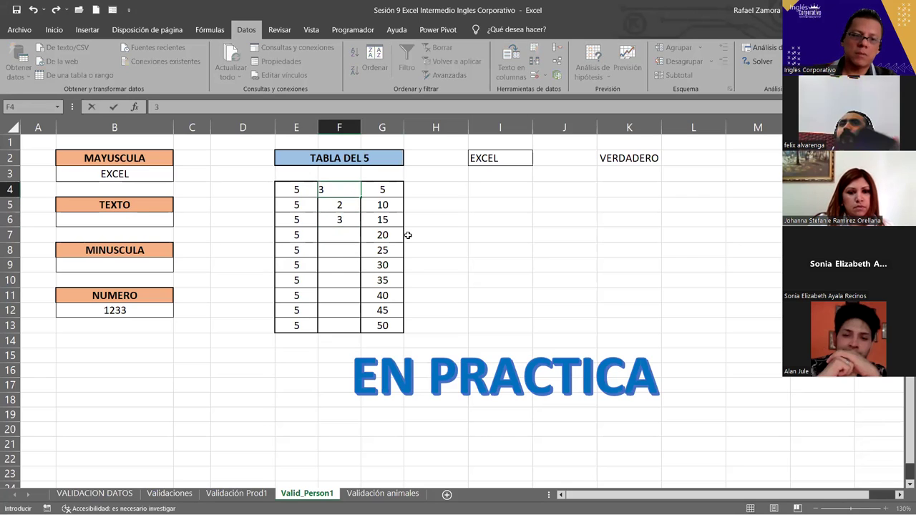
pyautogui.press('Escape')
pyautogui.moveTo(352, 188); pyautogui.dragTo(357, 230)
pyautogui.press('Delete')
pyautogui.click(347, 189)
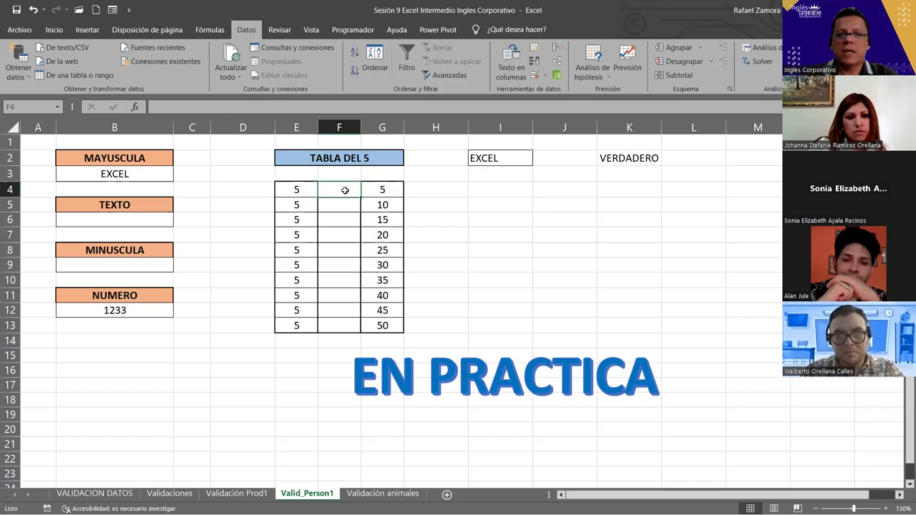
pyautogui.click(344, 207)
pyautogui.click(346, 222)
pyautogui.click(350, 189)
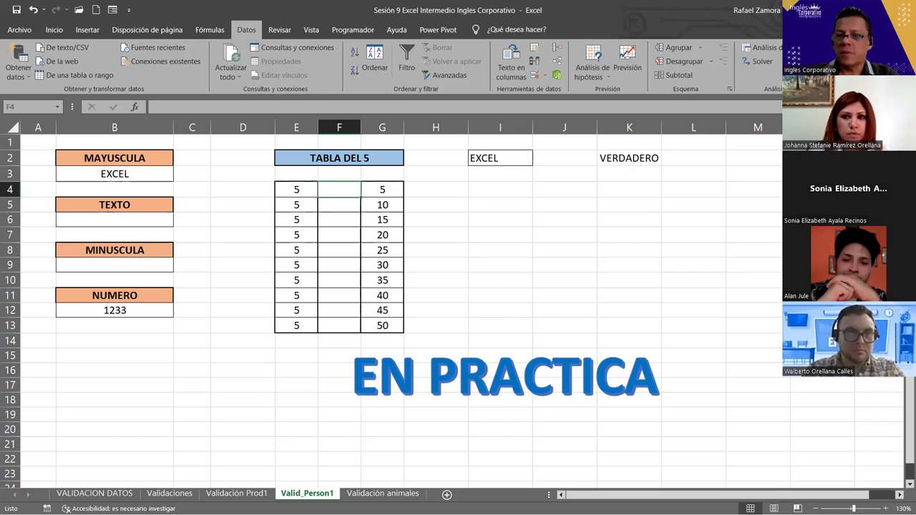
pyautogui.click(464, 203)
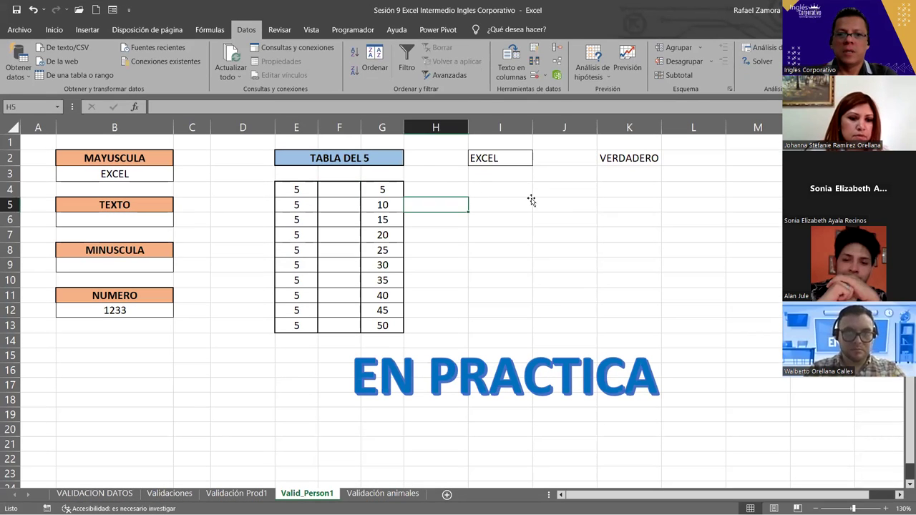
pyautogui.click(529, 202)
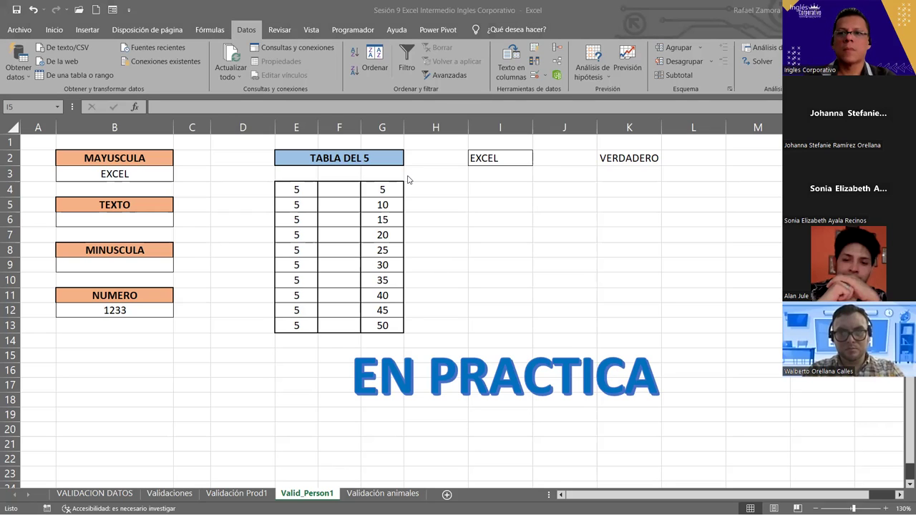
pyautogui.hotkey('alt', 'Tab')
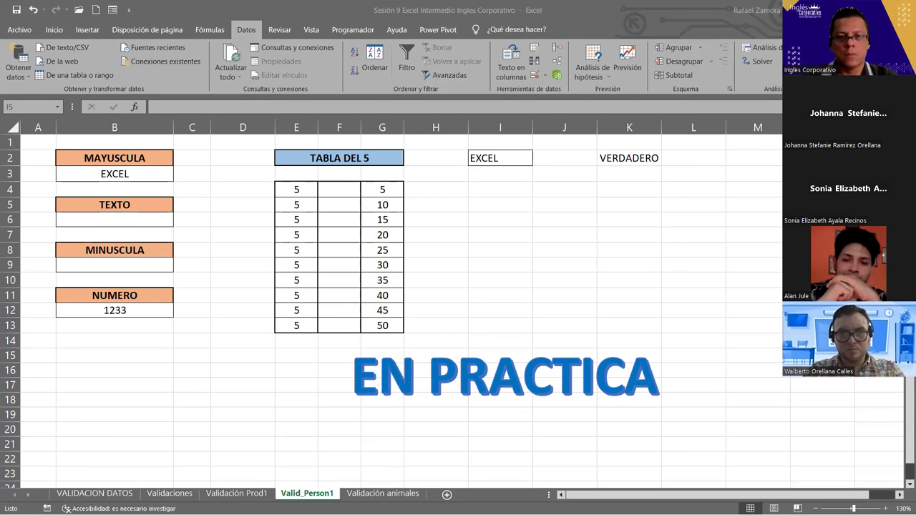
pyautogui.click(443, 298)
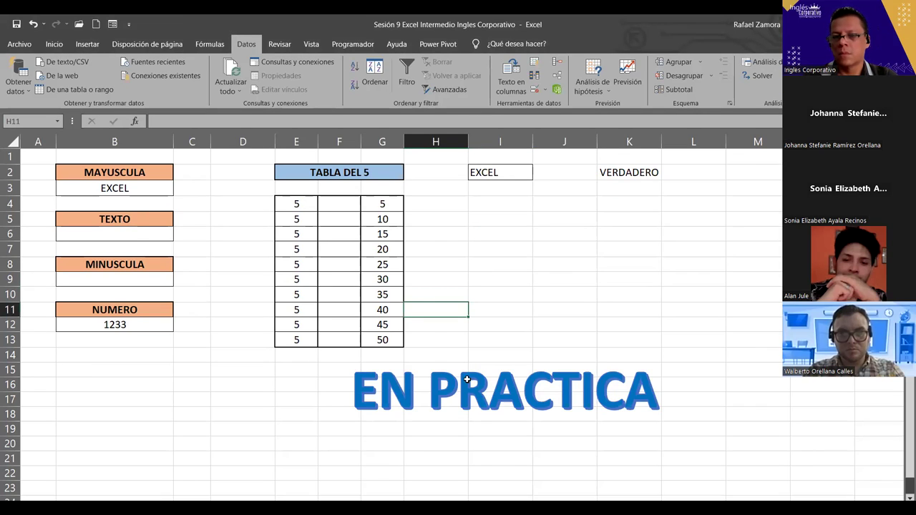
pyautogui.click(437, 245)
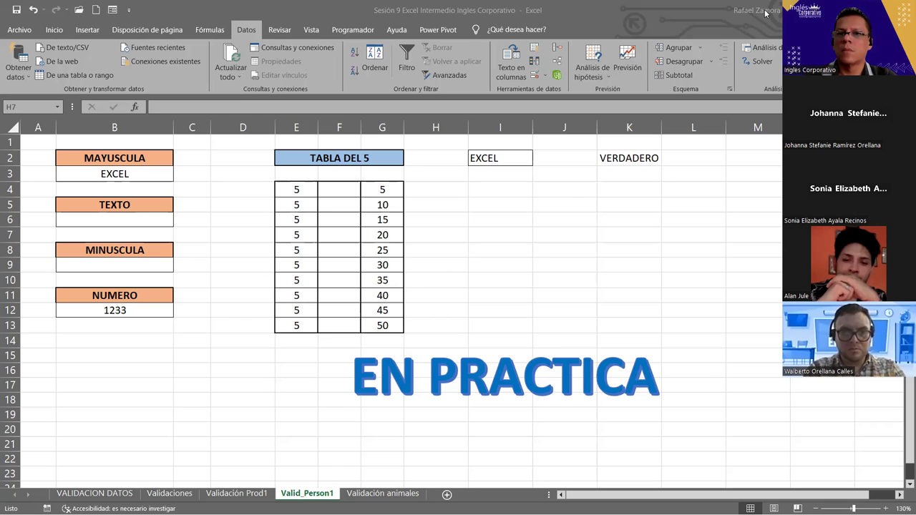
pyautogui.click(567, 251)
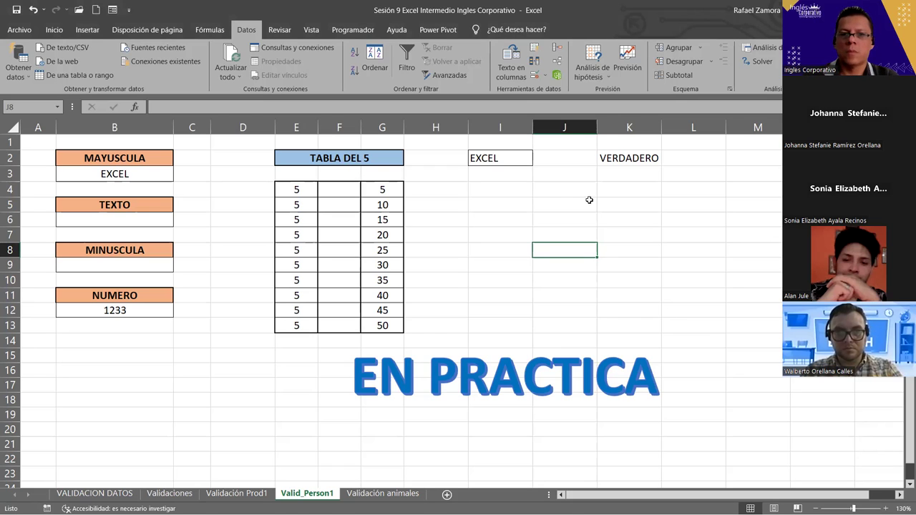
pyautogui.click(543, 282)
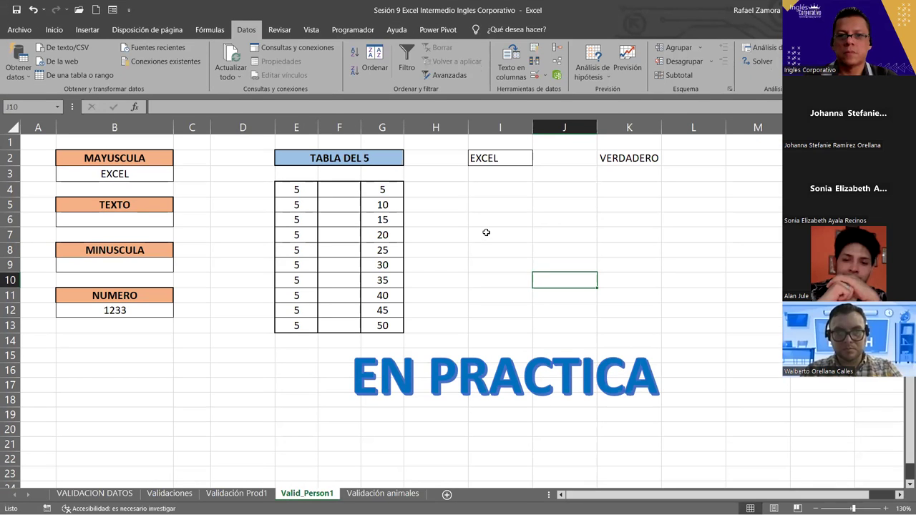
pyautogui.click(484, 231)
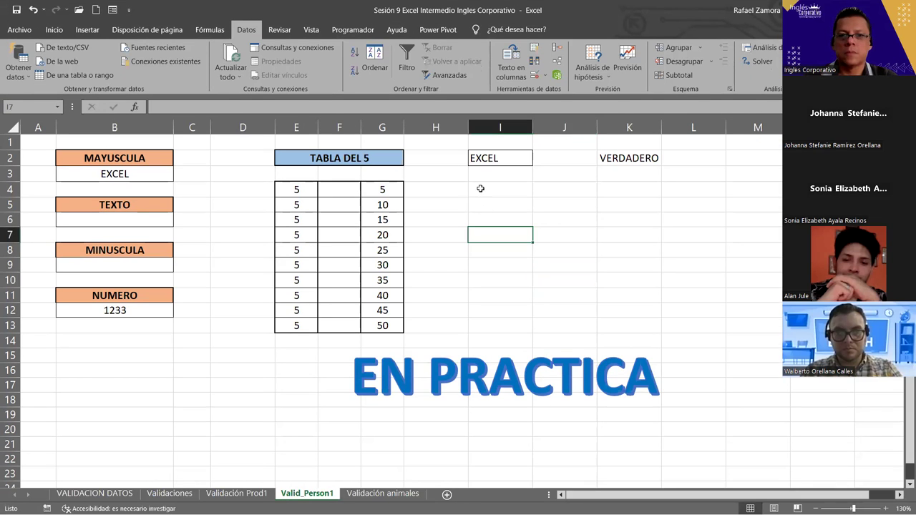
pyautogui.click(482, 189)
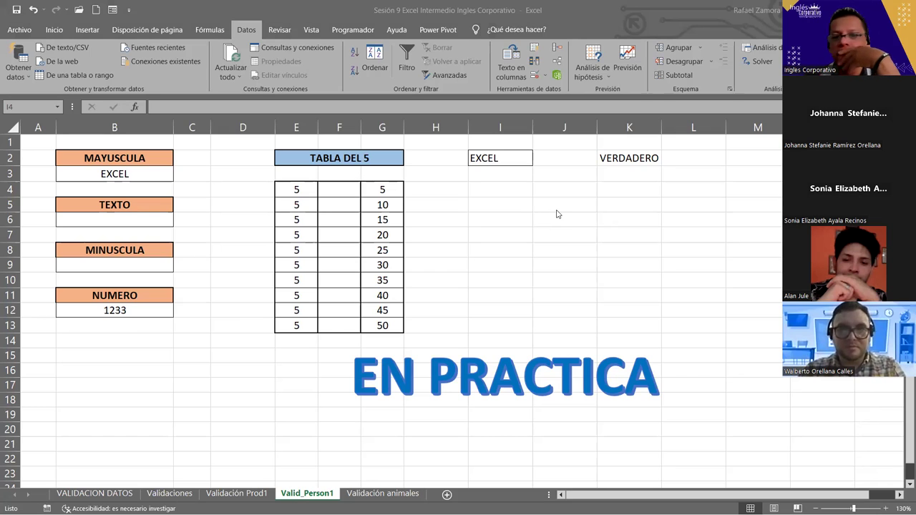
# - Enter =SI(E4*F4=G4,VERDADERO,FALSO) in cell I4
pyautogui.click(491, 192)
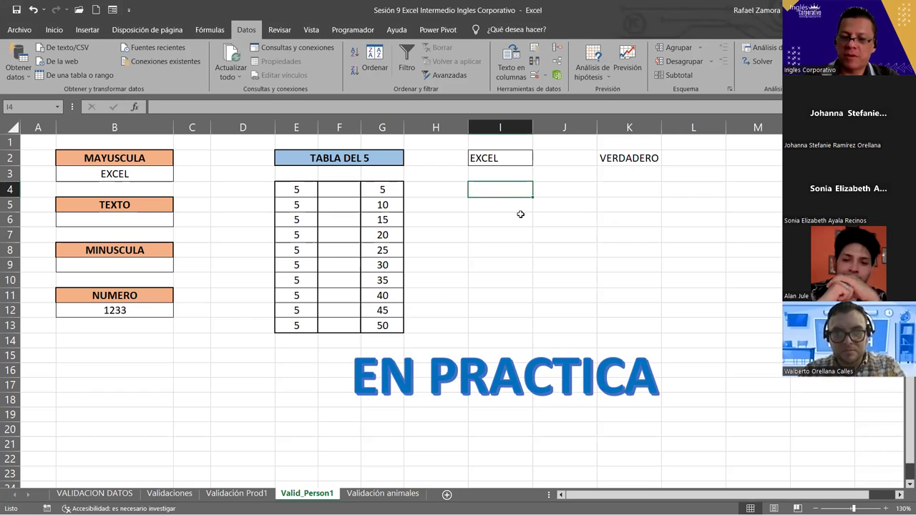
pyautogui.write('=')
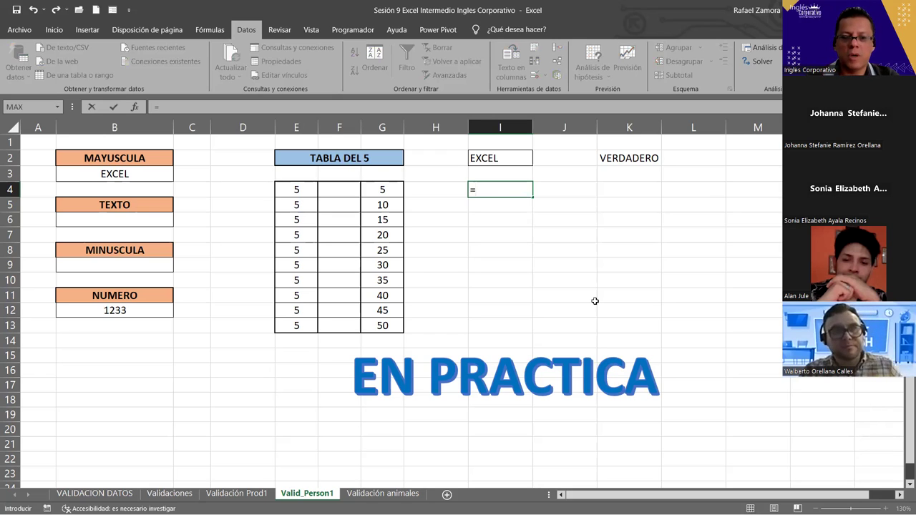
pyautogui.write('si')
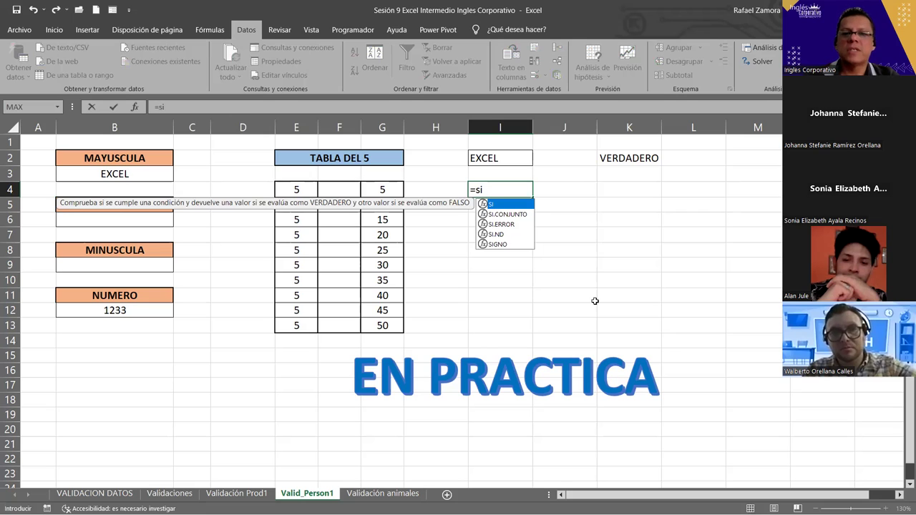
pyautogui.press('Tab')
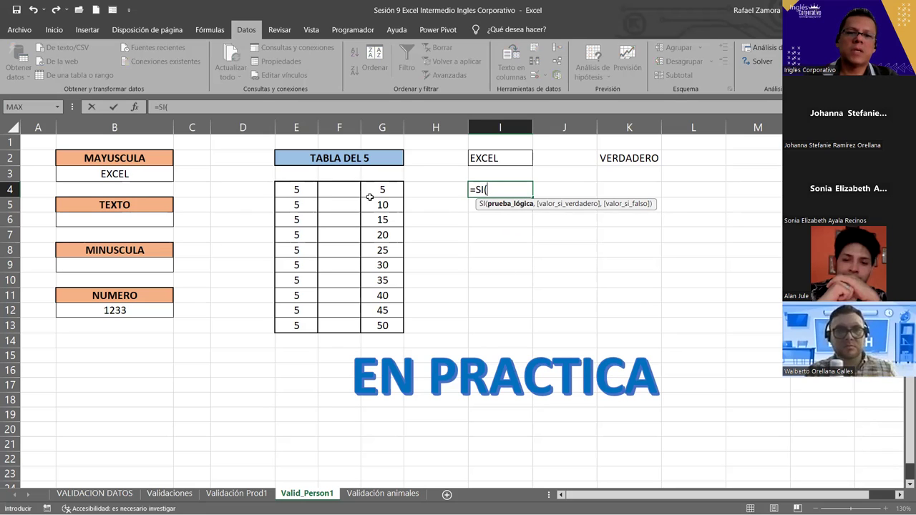
pyautogui.click(306, 189)
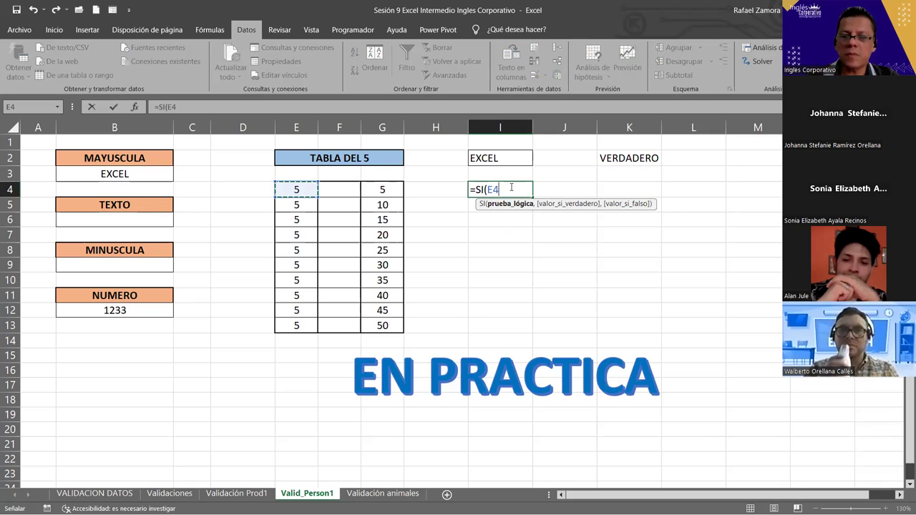
pyautogui.write('*')
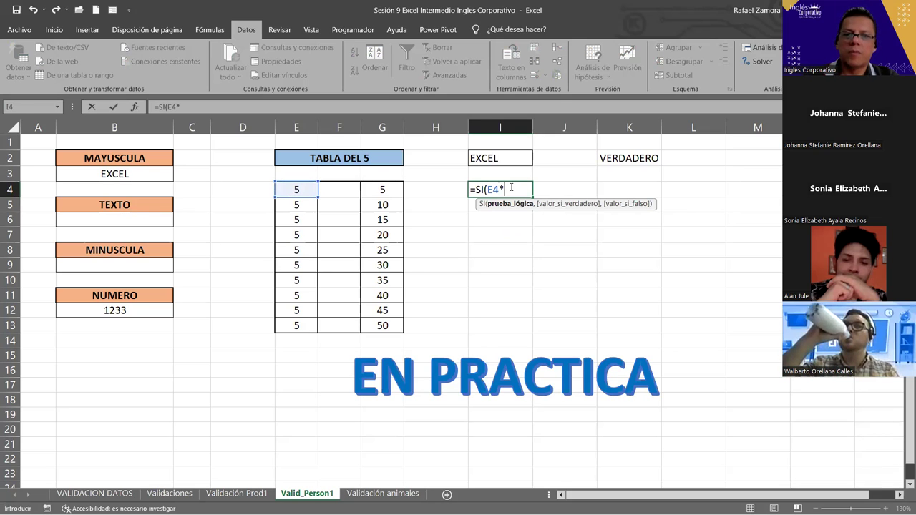
pyautogui.click(350, 188)
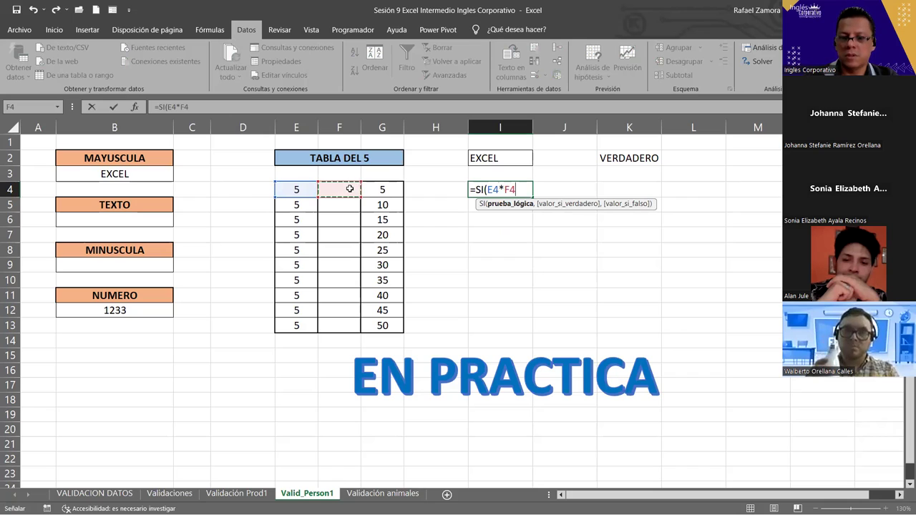
pyautogui.write('=')
pyautogui.click(379, 188)
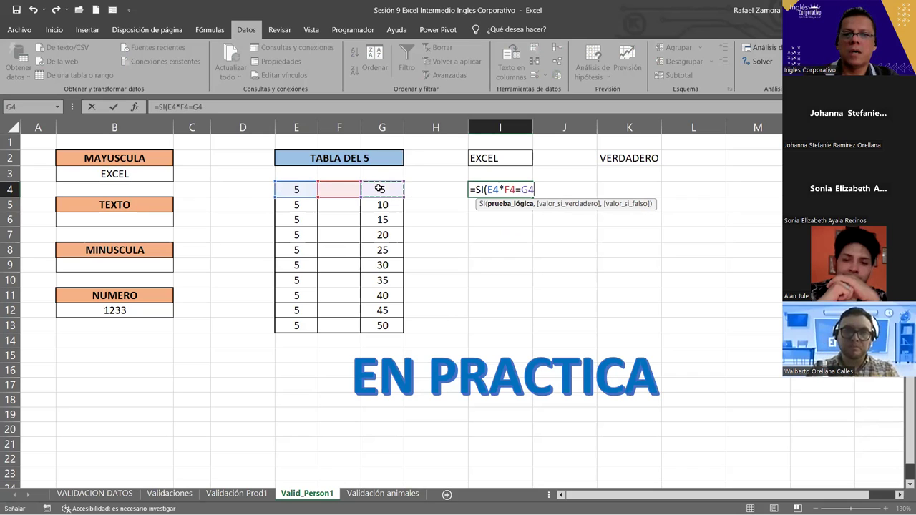
pyautogui.write(',')
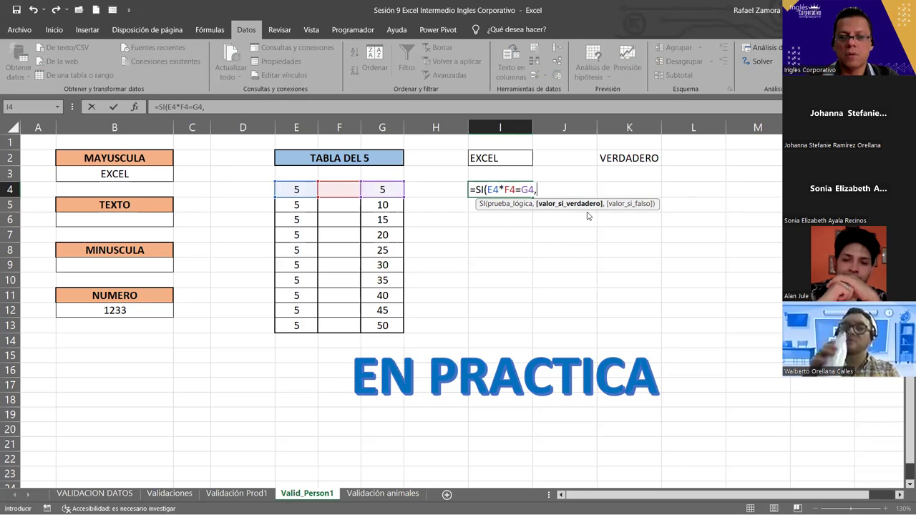
pyautogui.write('verdadero')
pyautogui.doubleClick(567, 212)
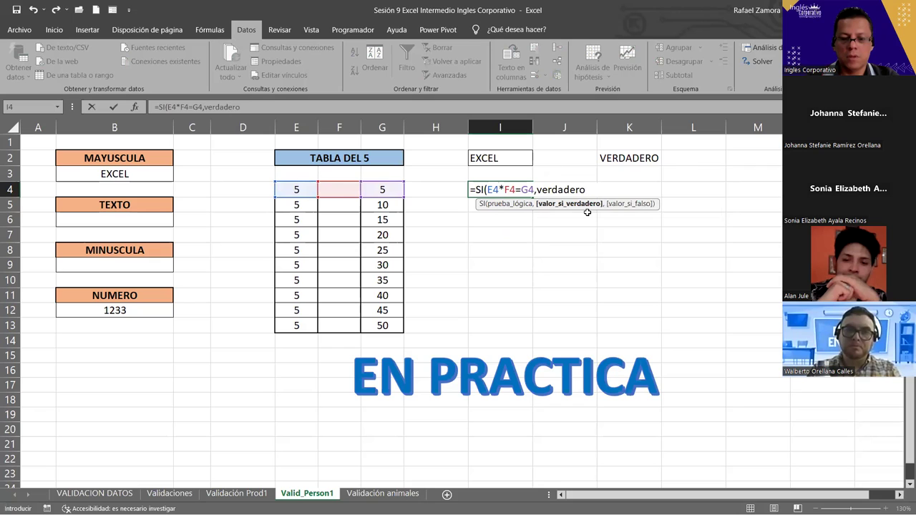
pyautogui.write(',fal')
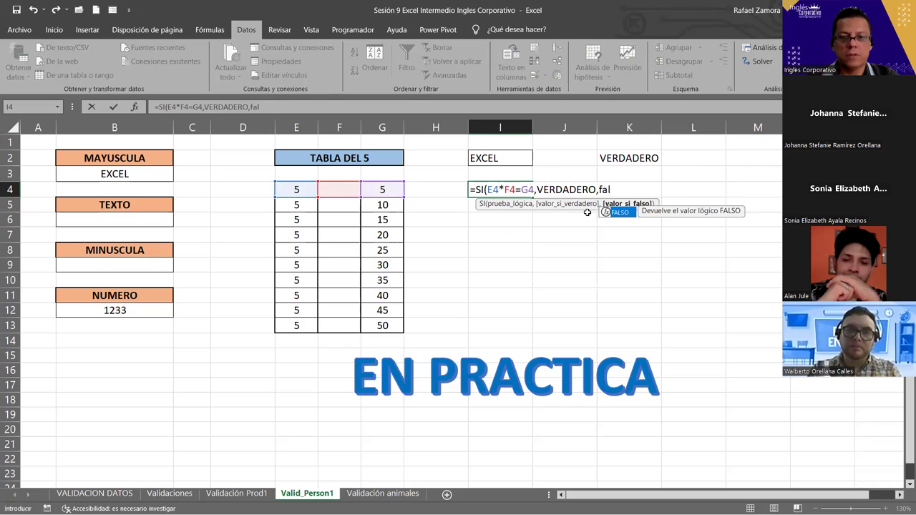
pyautogui.press('Tab')
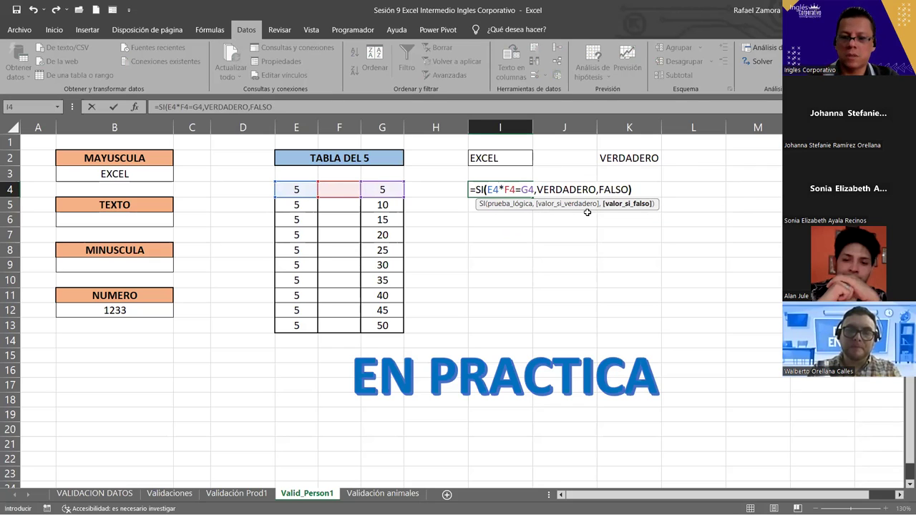
pyautogui.press('Return')
# - Enter 1 in F4 and fill I4's check formula down to I13
pyautogui.click(348, 191)
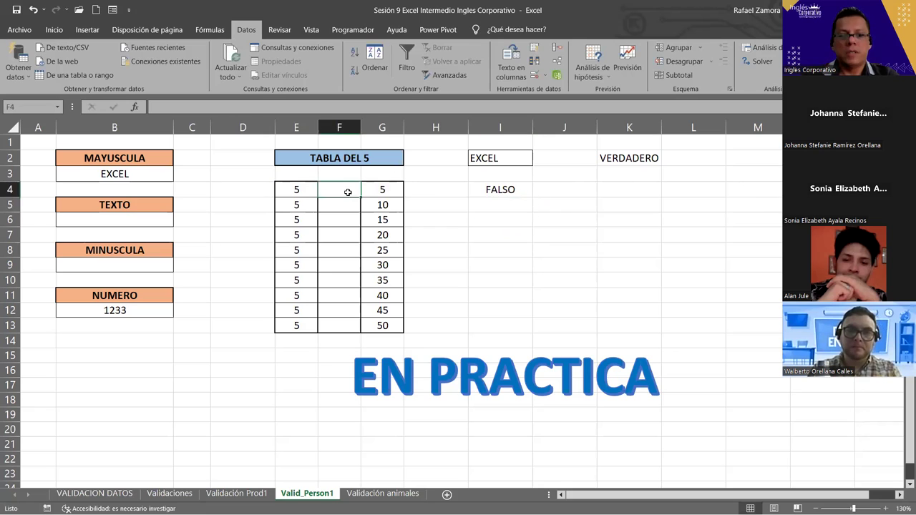
pyautogui.write('2')
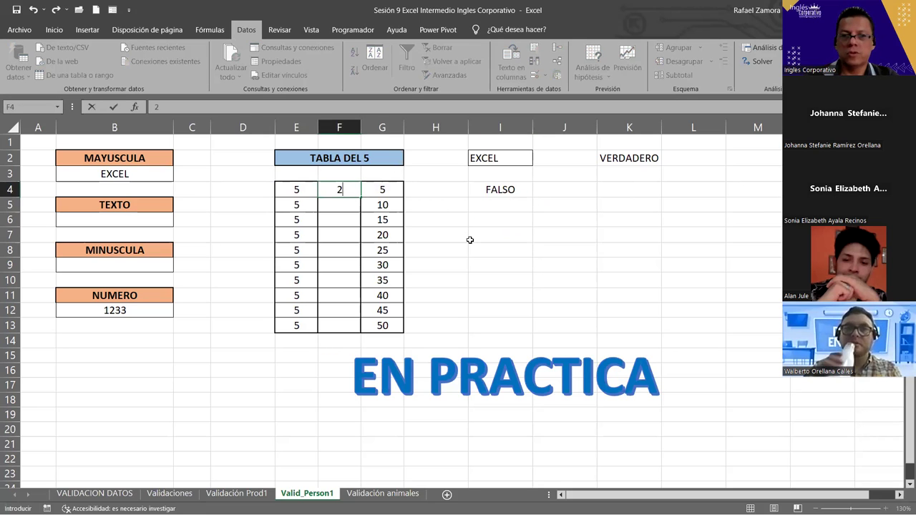
pyautogui.press('BackSpace')
pyautogui.write('1')
pyautogui.press('Return')
pyautogui.click(526, 194)
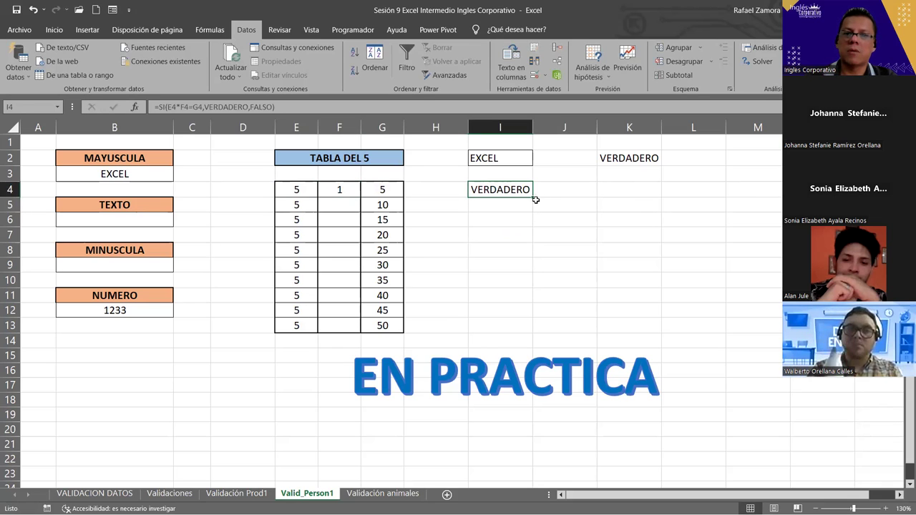
pyautogui.moveTo(535, 200); pyautogui.dragTo(533, 332)
# - Enter 5 in F8 and 9 in F12, then clear the I4:I13 results
pyautogui.click(339, 256)
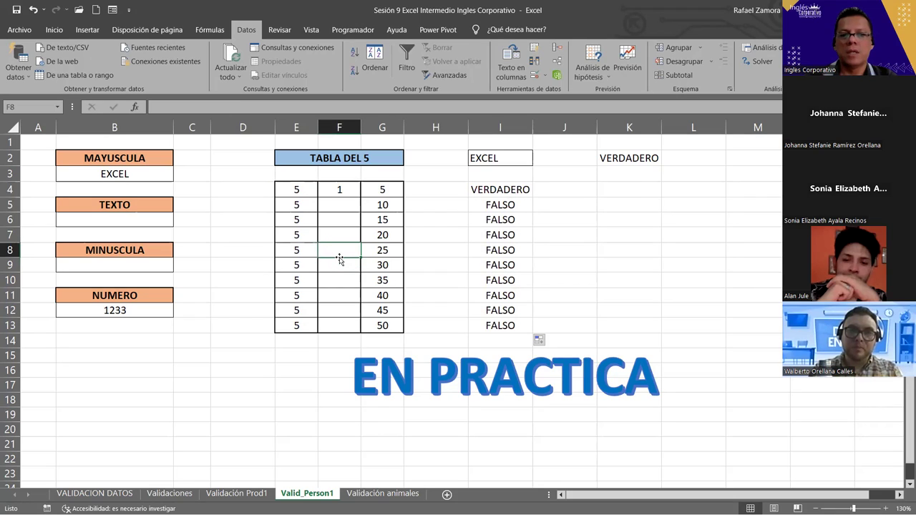
pyautogui.write('5')
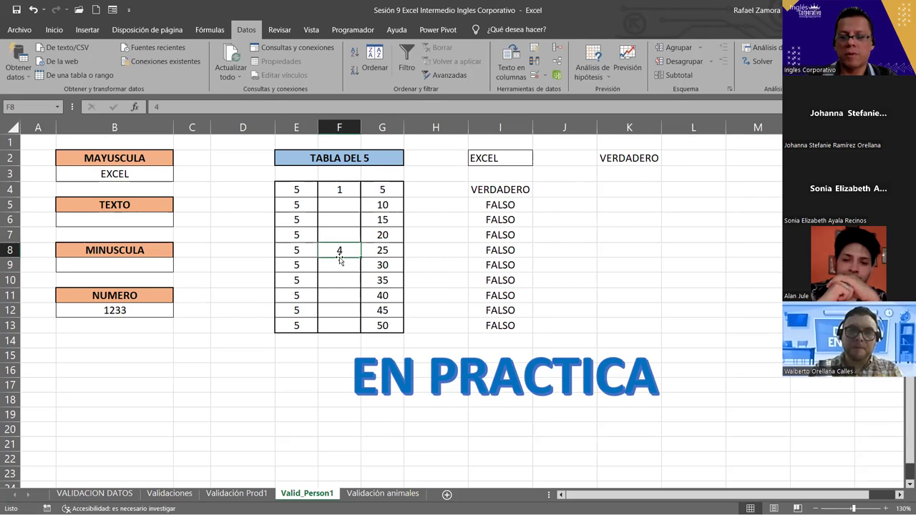
pyautogui.hotkey('ctrl', 'Return')
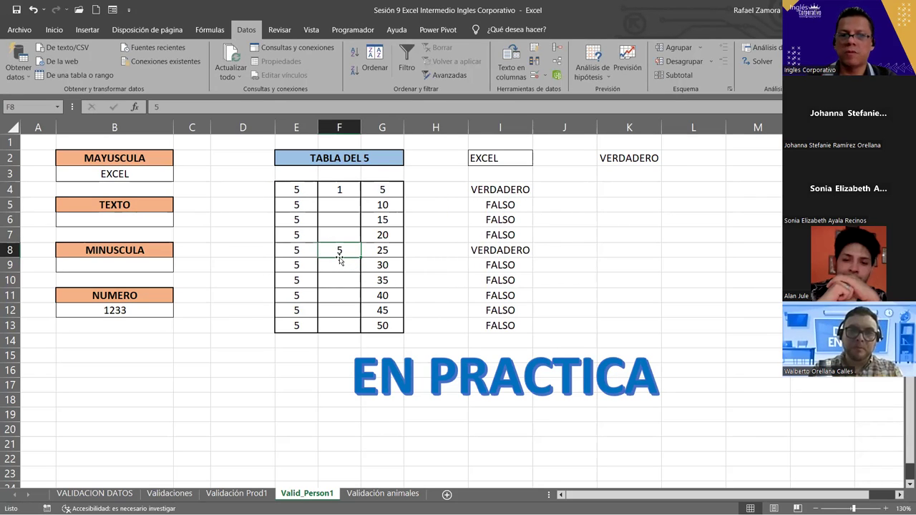
pyautogui.click(354, 311)
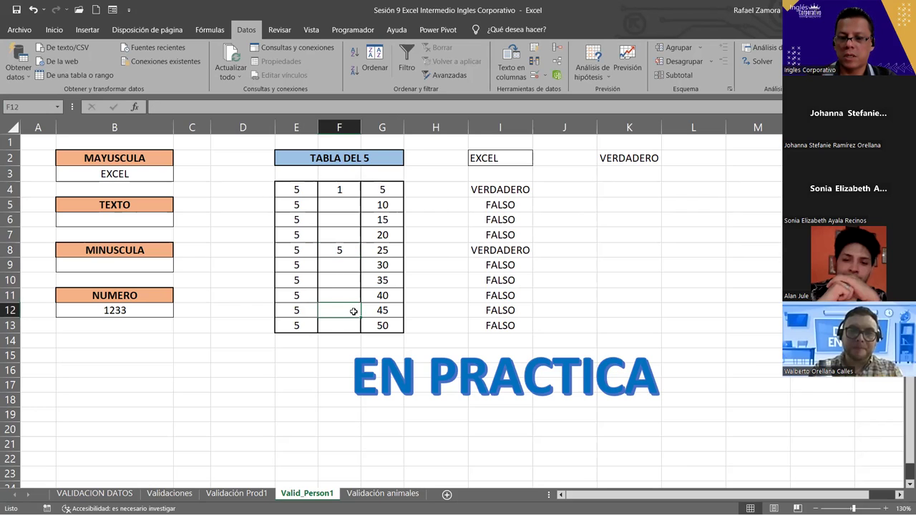
pyautogui.write('8')
pyautogui.press('BackSpace')
pyautogui.write('9')
pyautogui.hotkey('ctrl', 'Return')
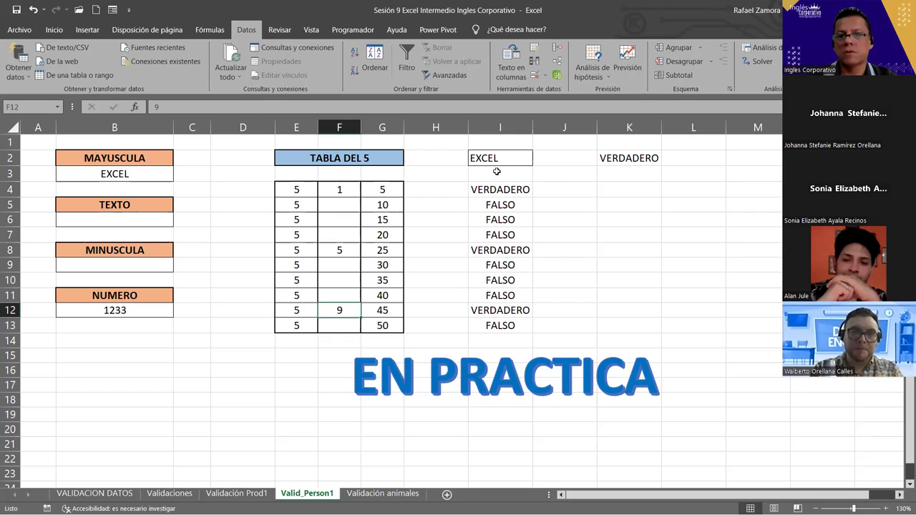
pyautogui.moveTo(490, 189); pyautogui.dragTo(493, 328)
pyautogui.press('Delete')
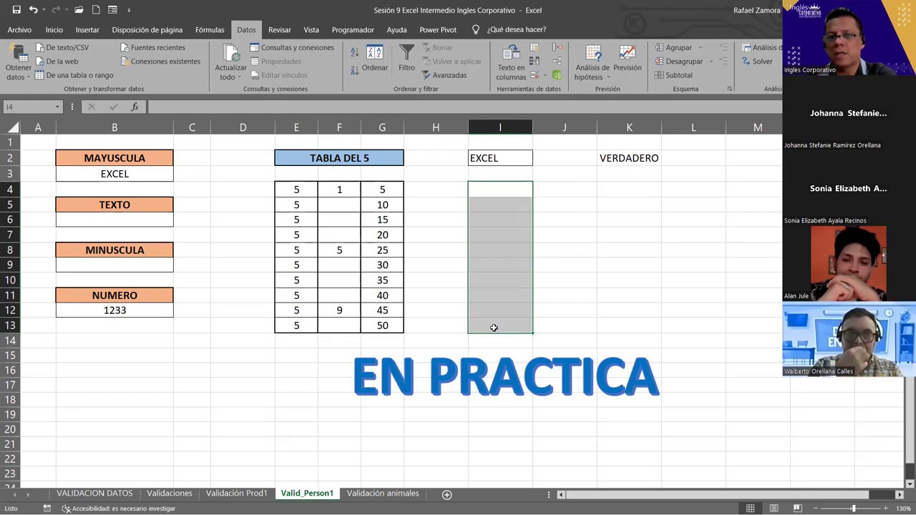
# - Undo the clear and fill-down so only I4 keeps its SI check formula
pyautogui.click(508, 188)
pyautogui.press('Return')
pyautogui.click(499, 194)
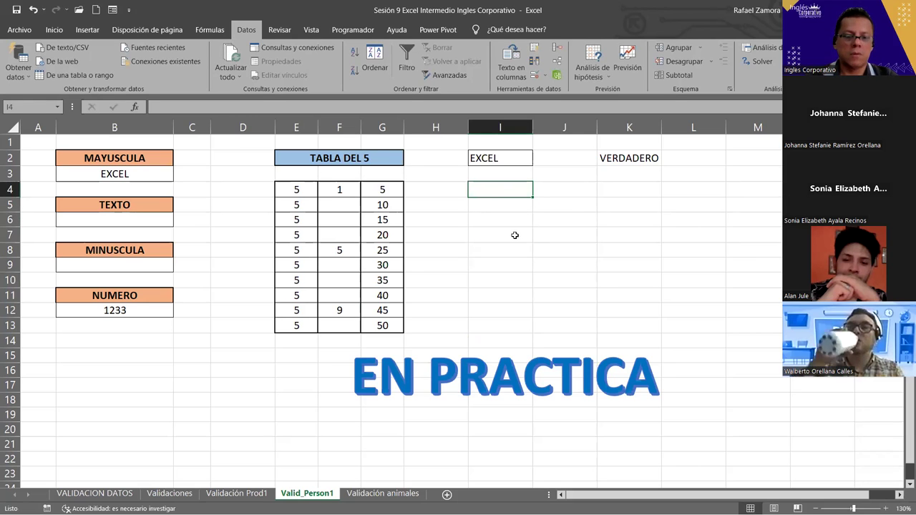
pyautogui.click(599, 280)
pyautogui.hotkey('ctrl', 'z')
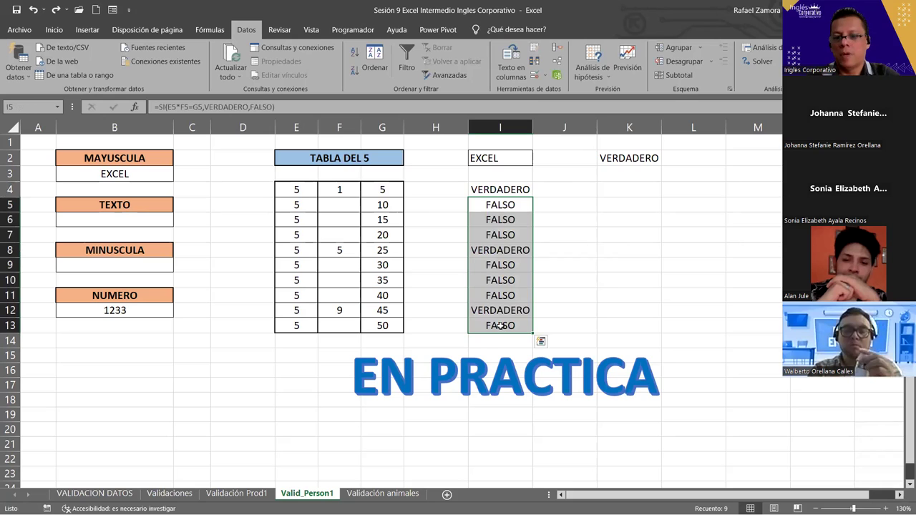
pyautogui.hotkey('ctrl', 'z')
pyautogui.doubleClick(483, 190)
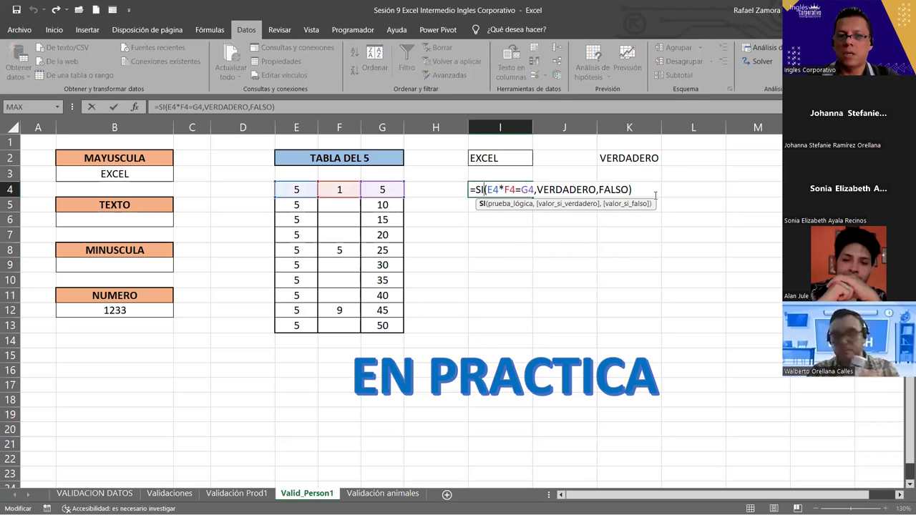
pyautogui.press('Escape')
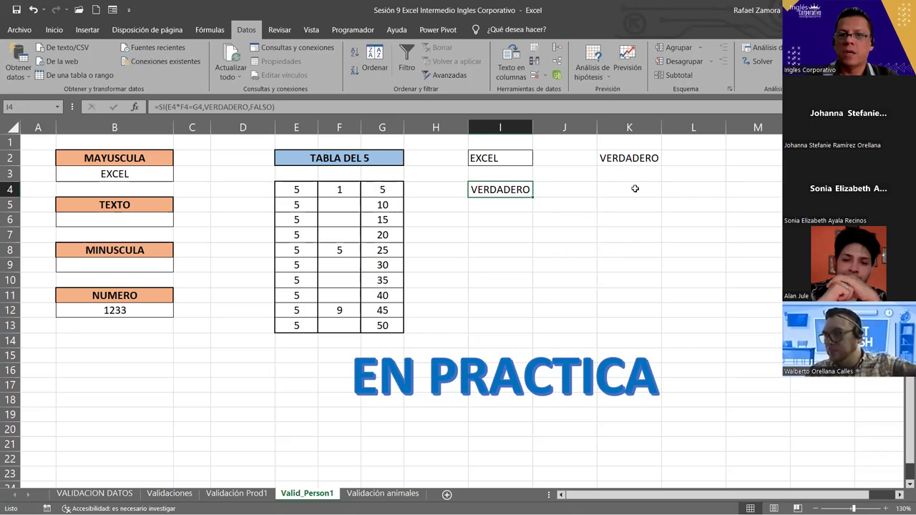
# - Clear the old test values in I2:K2 and begin a formula in K4
pyautogui.click(636, 187)
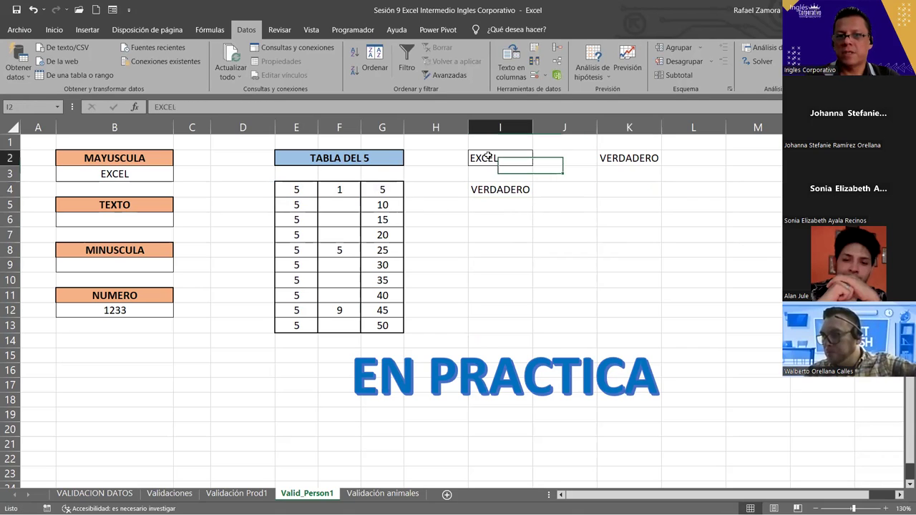
pyautogui.moveTo(478, 154); pyautogui.dragTo(629, 159)
pyautogui.press('Delete')
pyautogui.click(704, 209)
pyautogui.click(625, 184)
pyautogui.write('=')
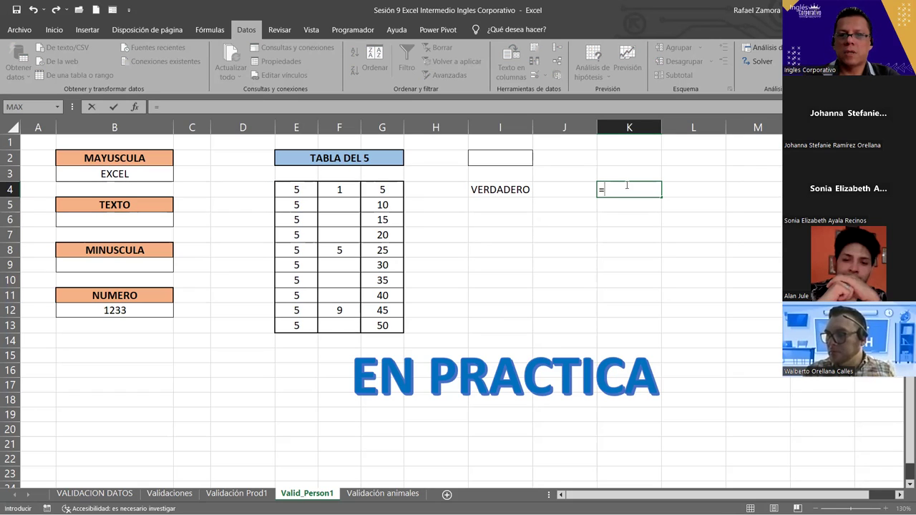
# - Complete the K4 formula as =E4*F4=G4
pyautogui.click(305, 191)
pyautogui.write('*')
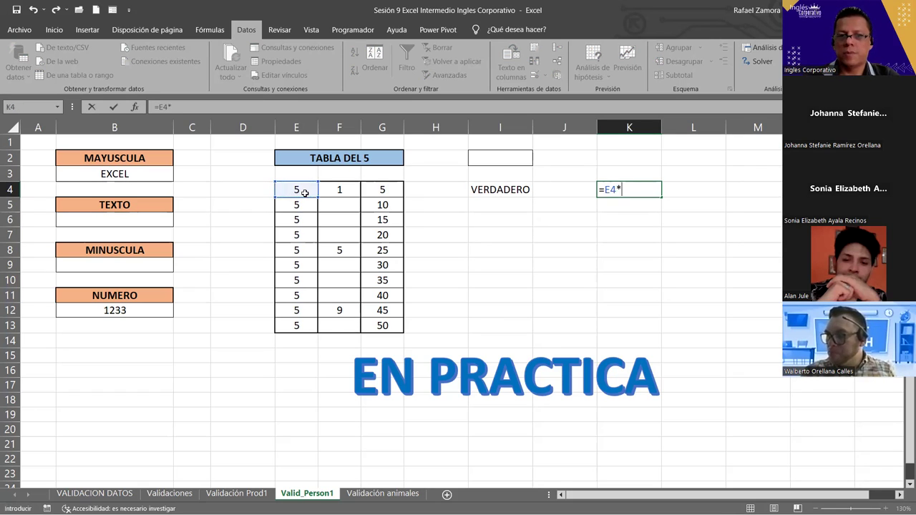
pyautogui.click(342, 188)
pyautogui.write('=')
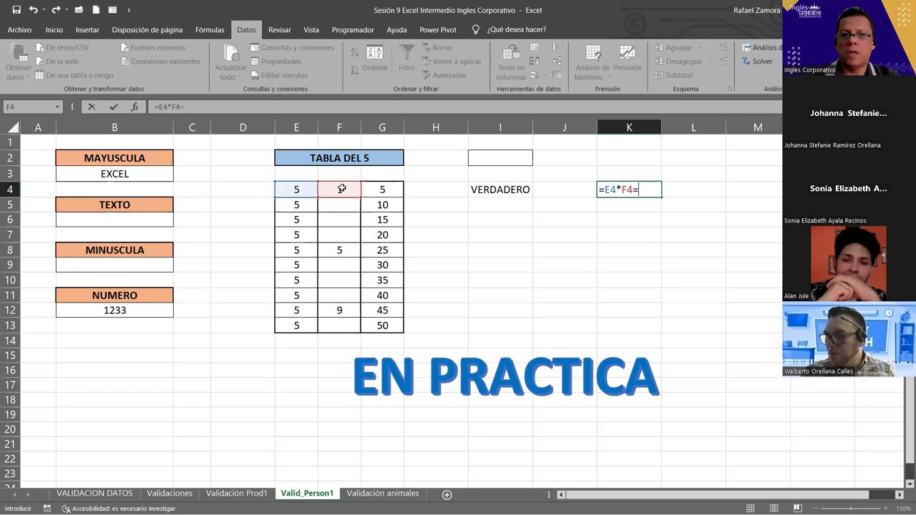
pyautogui.click(365, 186)
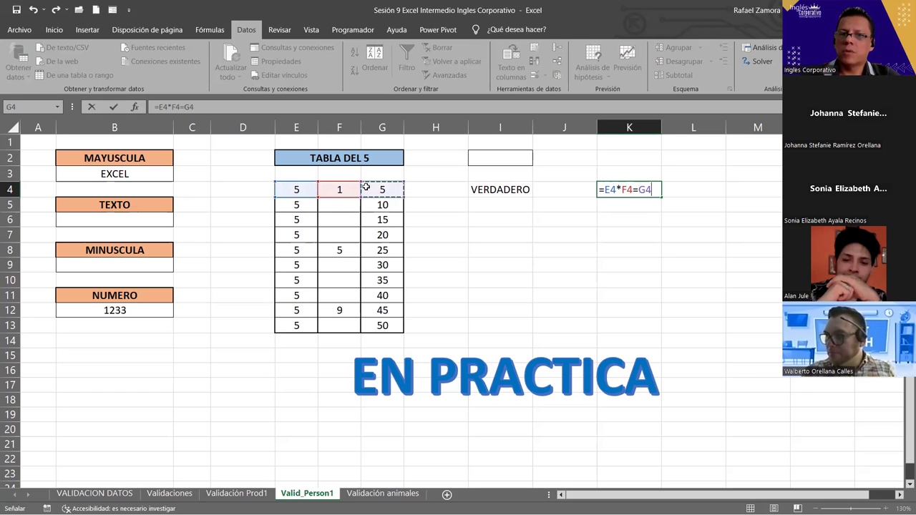
pyautogui.press('Return')
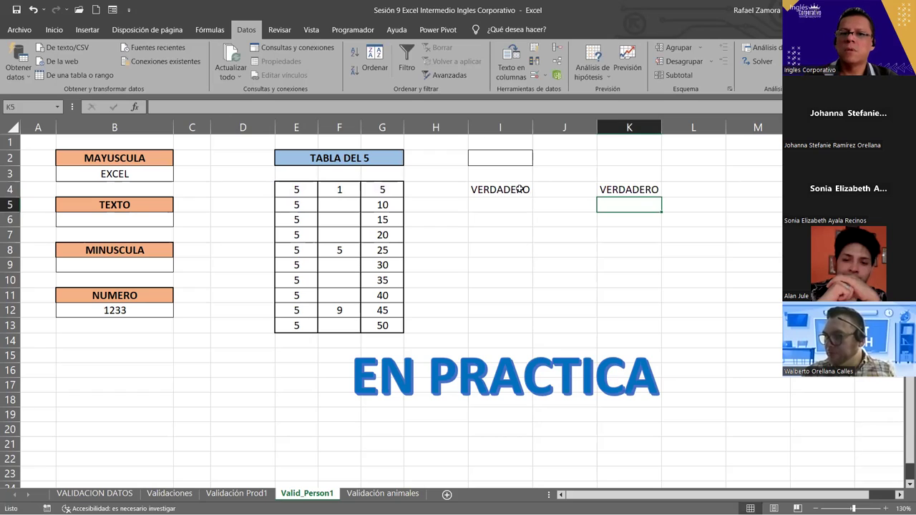
# - Fill the I4 and K4 checks down to row 13 and test F6 with 3 and 4
pyautogui.click(520, 188)
pyautogui.click(654, 189)
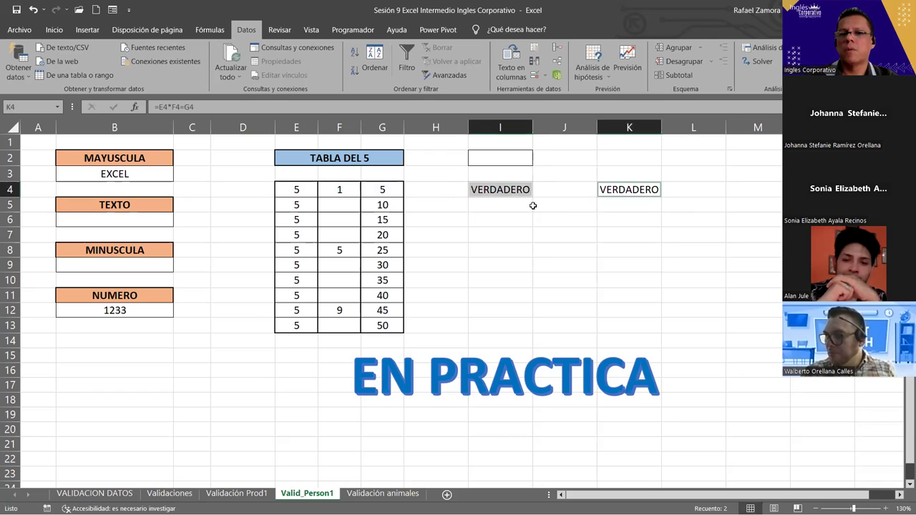
pyautogui.click(520, 189)
pyautogui.moveTo(519, 189)
pyautogui.mouseDown()
pyautogui.moveTo(654, 189)
pyautogui.moveTo(659, 339)
pyautogui.mouseUp()
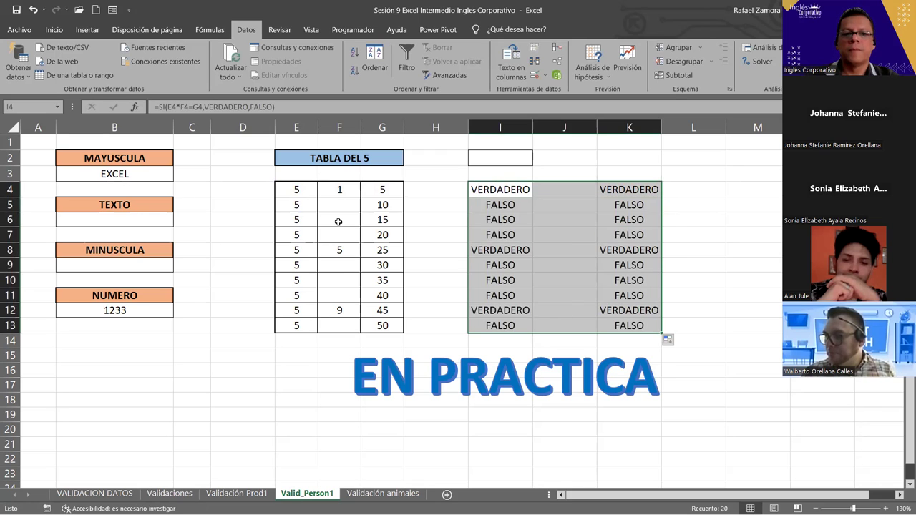
pyautogui.click(337, 221)
pyautogui.write('3')
pyautogui.hotkey('ctrl', 'Return')
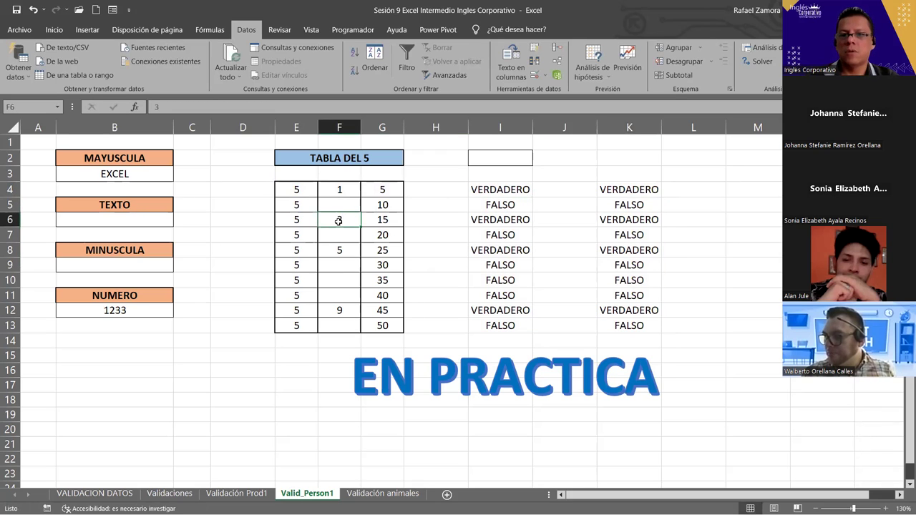
pyautogui.write('4')
pyautogui.hotkey('ctrl', 'Return')
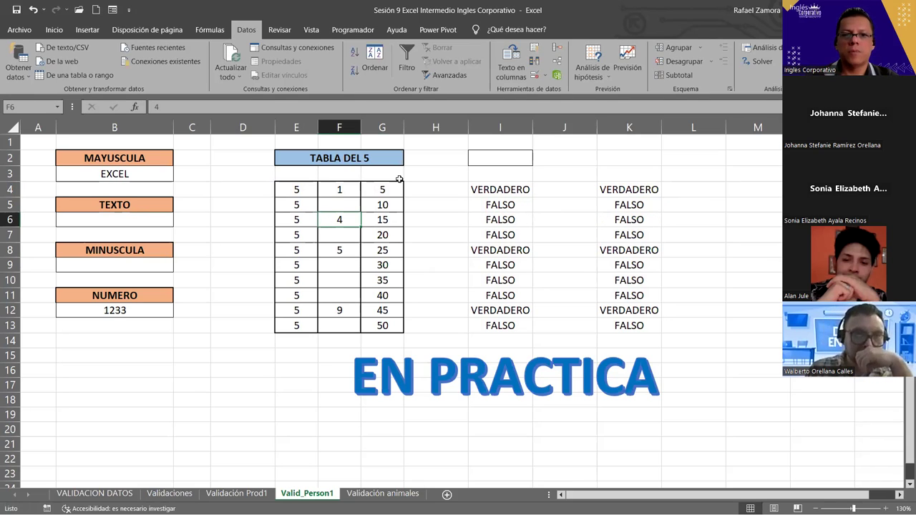
# - Enter 1 in F4, then clear all multipliers from F4:F13
pyautogui.click(340, 189)
pyautogui.write('1')
pyautogui.press('Return')
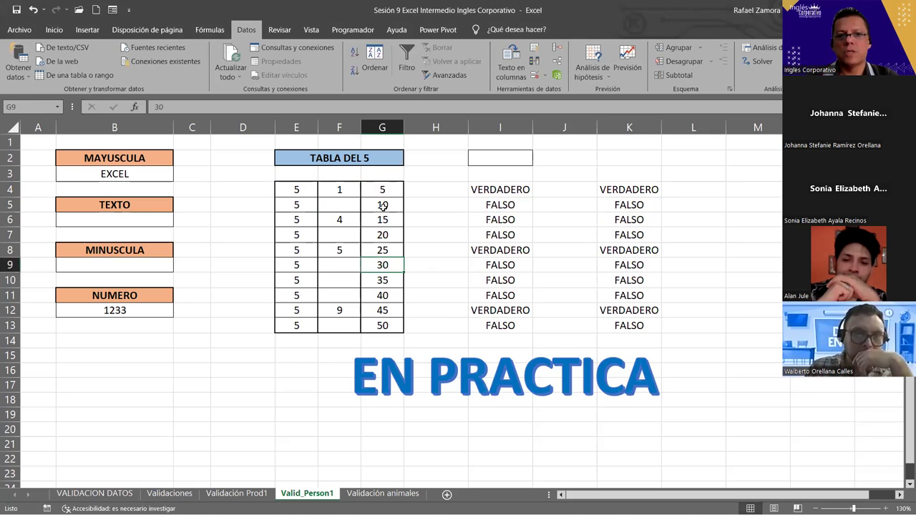
pyautogui.moveTo(341, 189); pyautogui.dragTo(342, 326)
pyautogui.press('Delete')
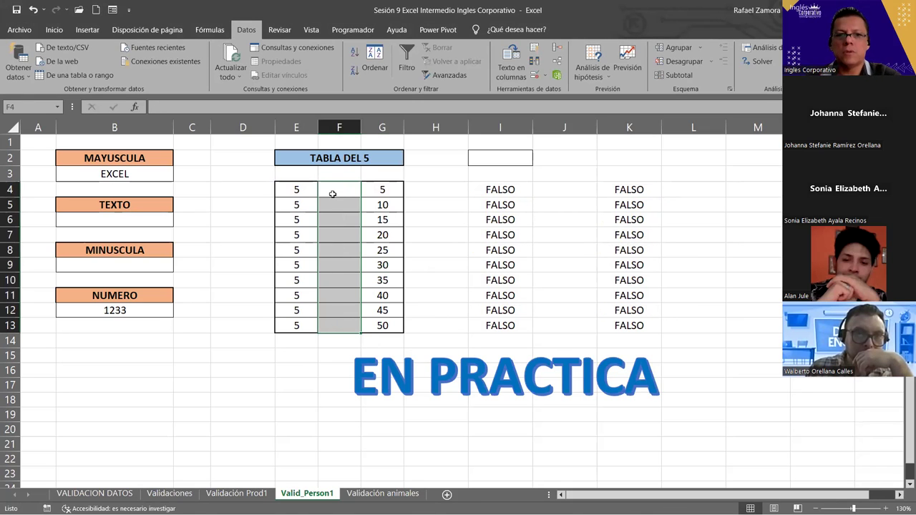
pyautogui.click(332, 190)
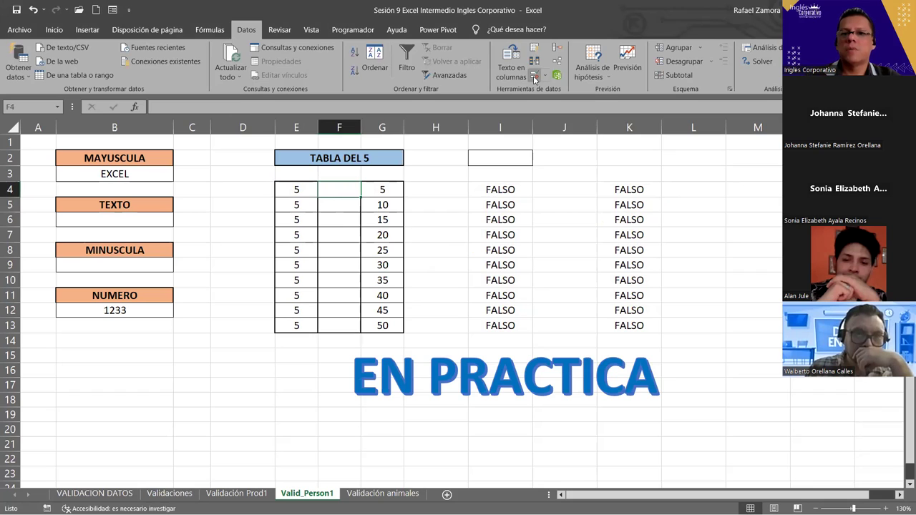
# - Give F4 the custom validation =F4*E4=G4 and copy it down to F13
pyautogui.click(534, 74)
pyautogui.click(368, 97)
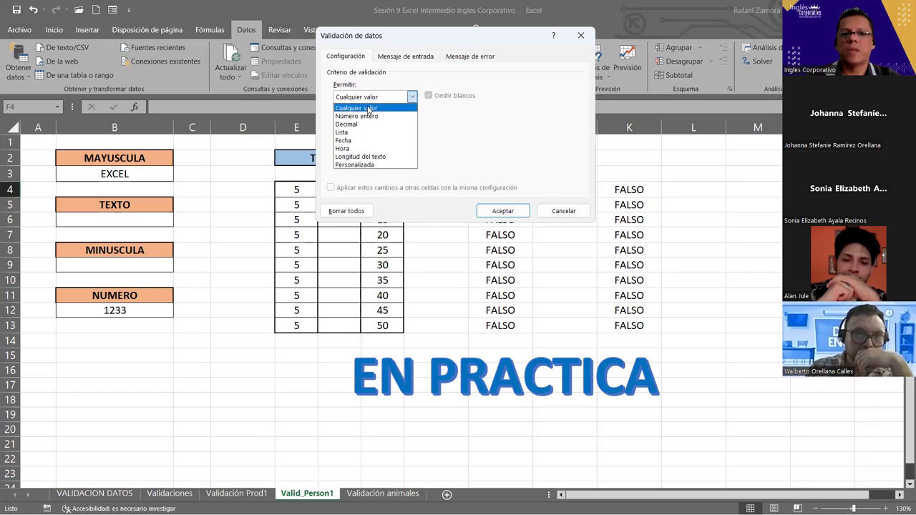
pyautogui.click(355, 165)
pyautogui.click(361, 146)
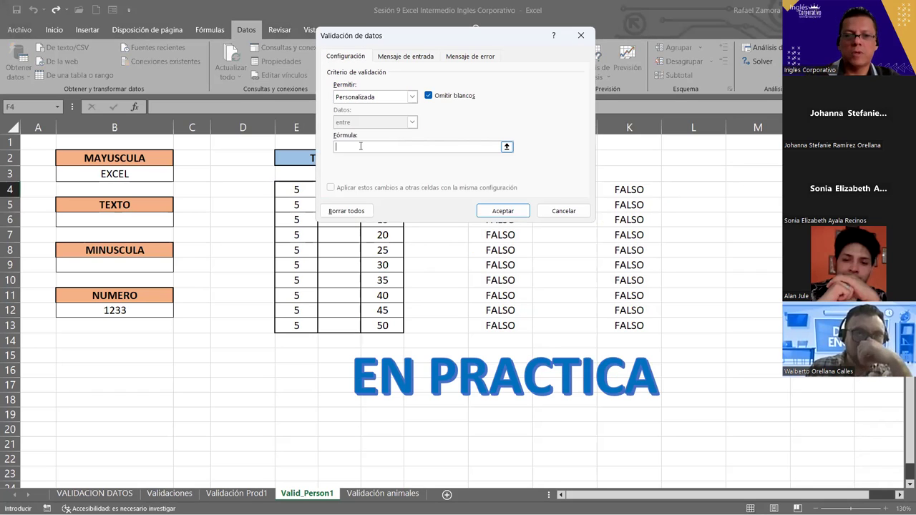
pyautogui.write('=')
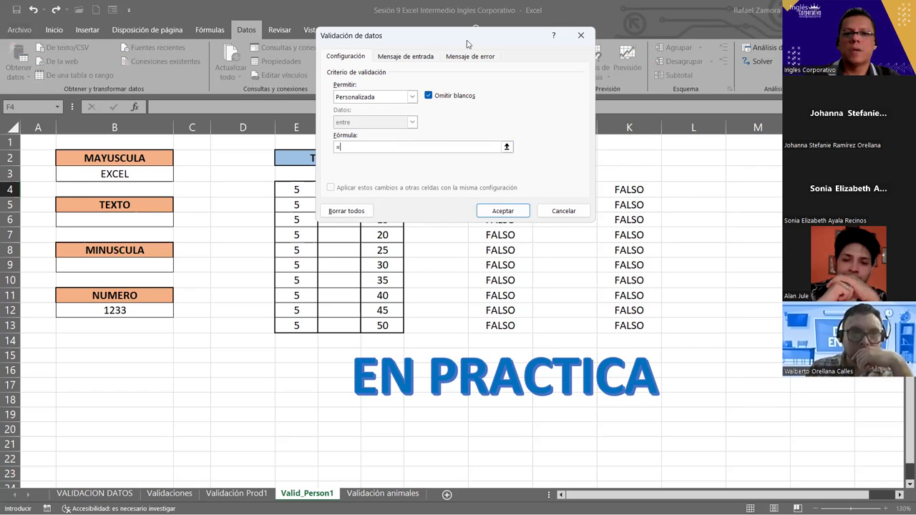
pyautogui.moveTo(467, 44); pyautogui.dragTo(560, 23)
pyautogui.click(345, 188)
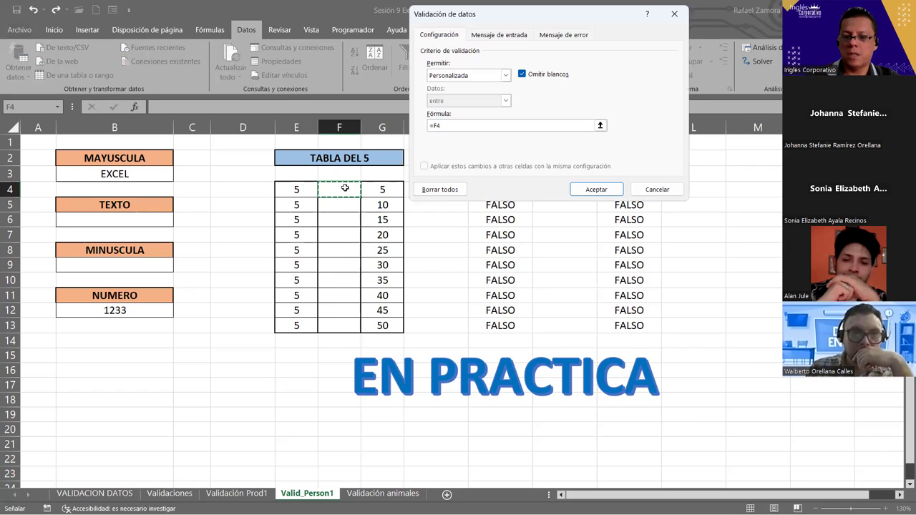
pyautogui.write('*')
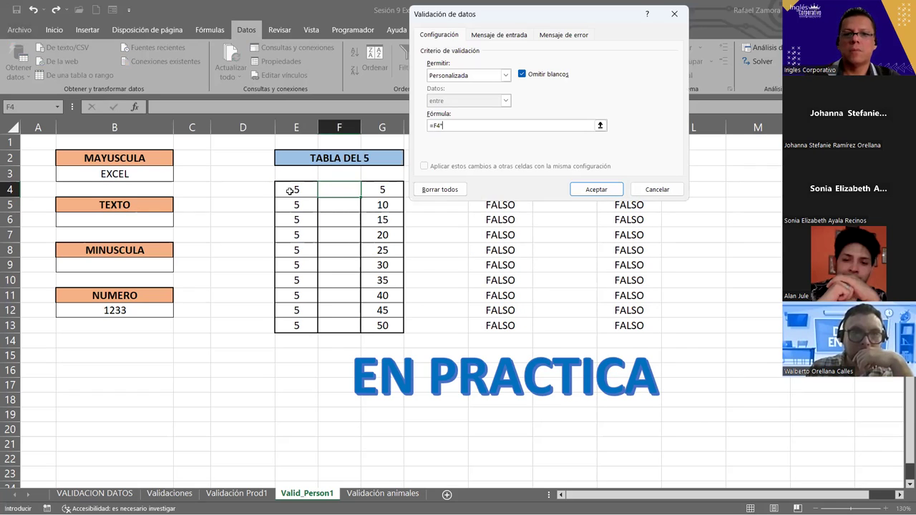
pyautogui.click(290, 190)
pyautogui.write('=')
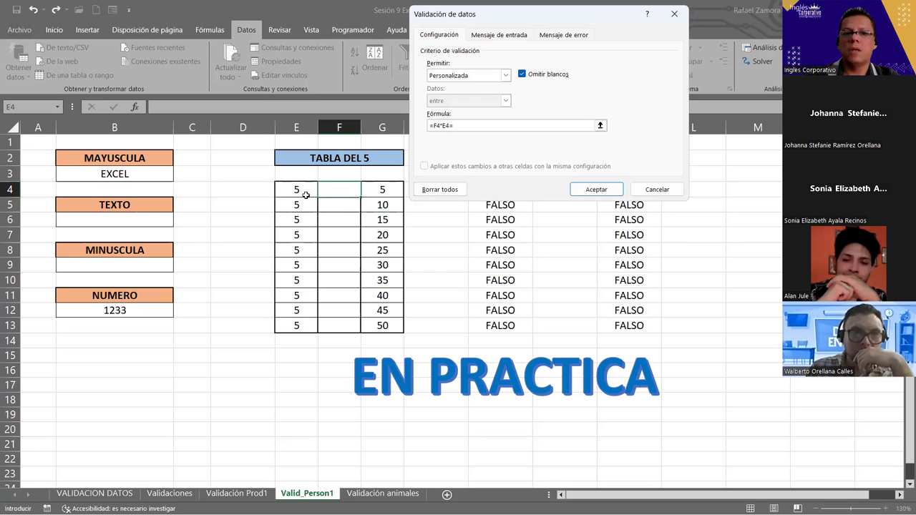
pyautogui.click(380, 191)
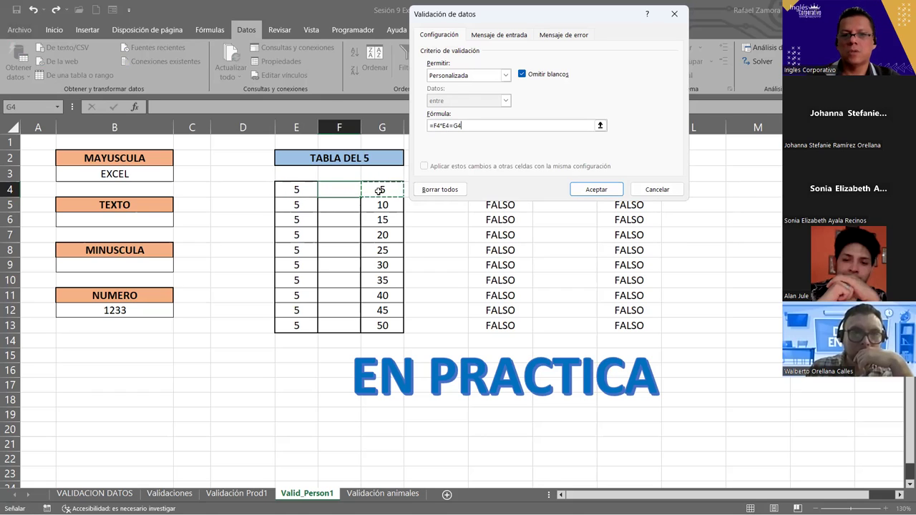
pyautogui.press('Return')
pyautogui.moveTo(360, 197); pyautogui.dragTo(368, 330)
# - Try 3 in F5, get it rejected, and enter the correct 2 instead
pyautogui.click(353, 207)
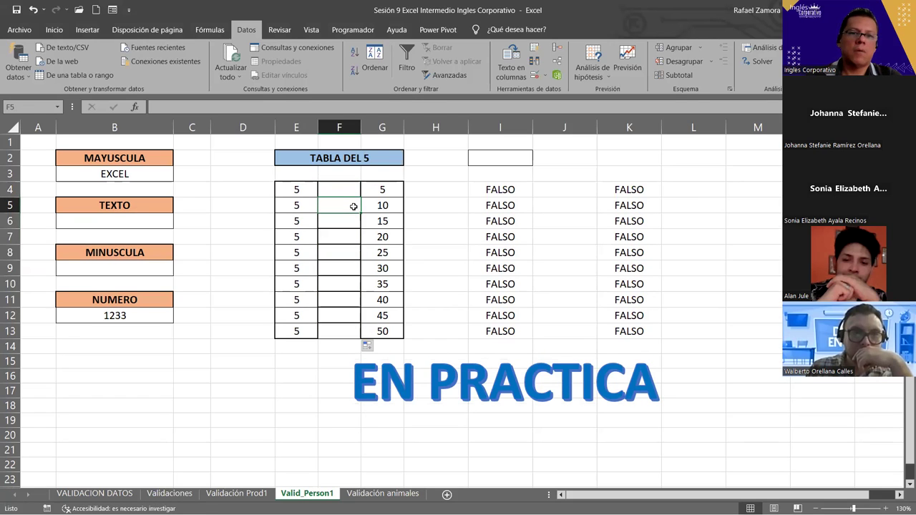
pyautogui.write('3')
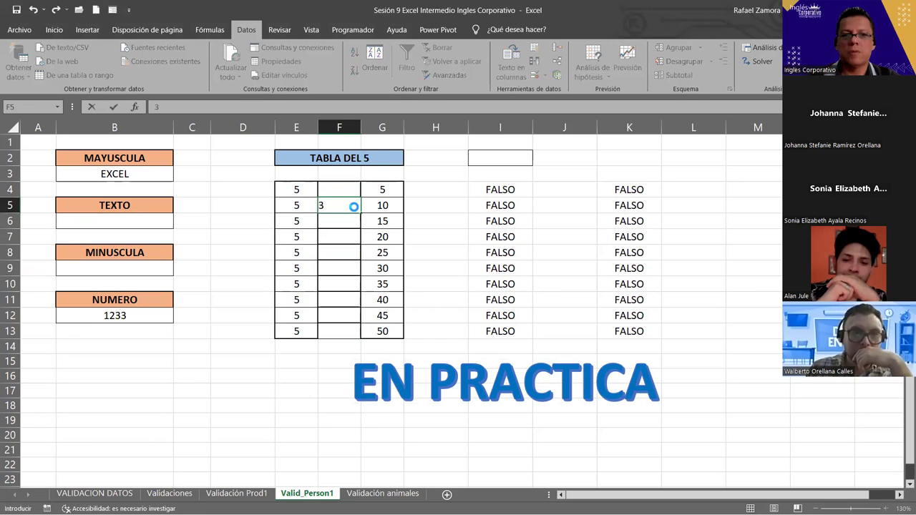
pyautogui.press('Return')
pyautogui.press('Return')
pyautogui.write('2')
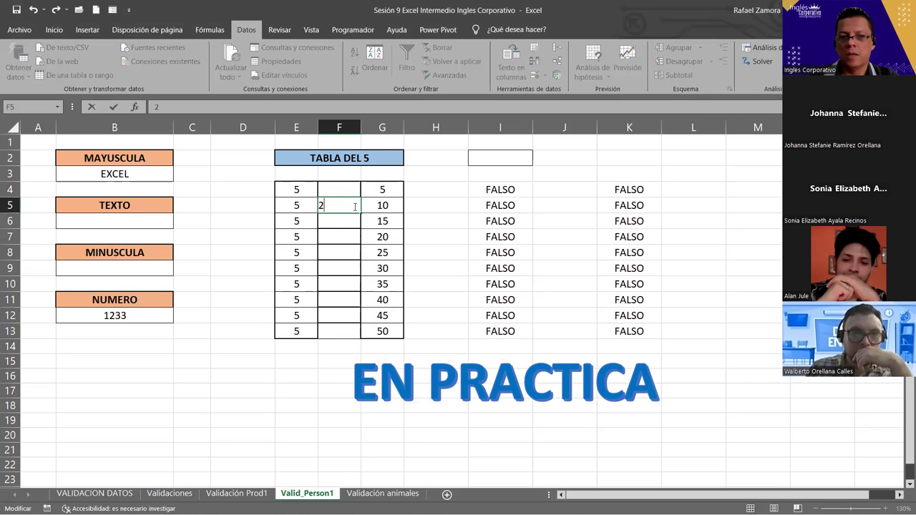
pyautogui.press('Return')
pyautogui.press('Return')
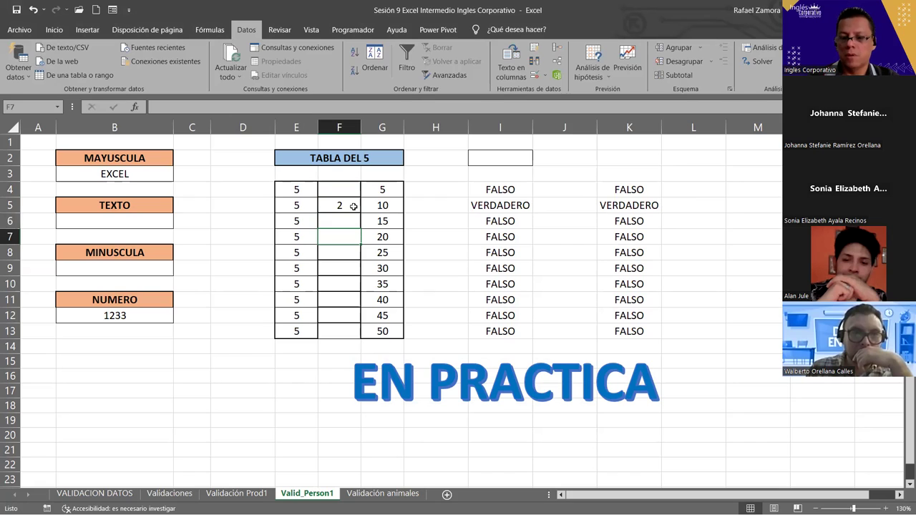
# - Enter 5 in F8, correcting a mistyped 6
pyautogui.press('Return')
pyautogui.write('6')
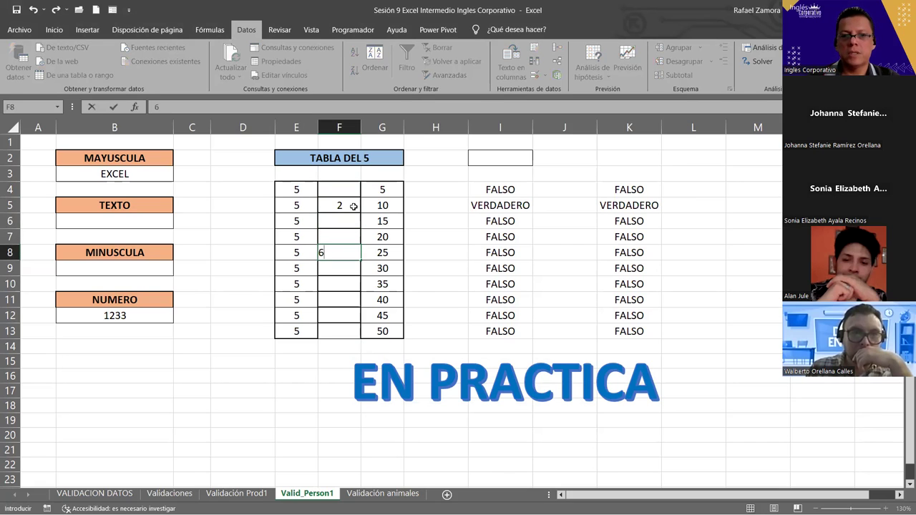
pyautogui.press('BackSpace')
pyautogui.write('5')
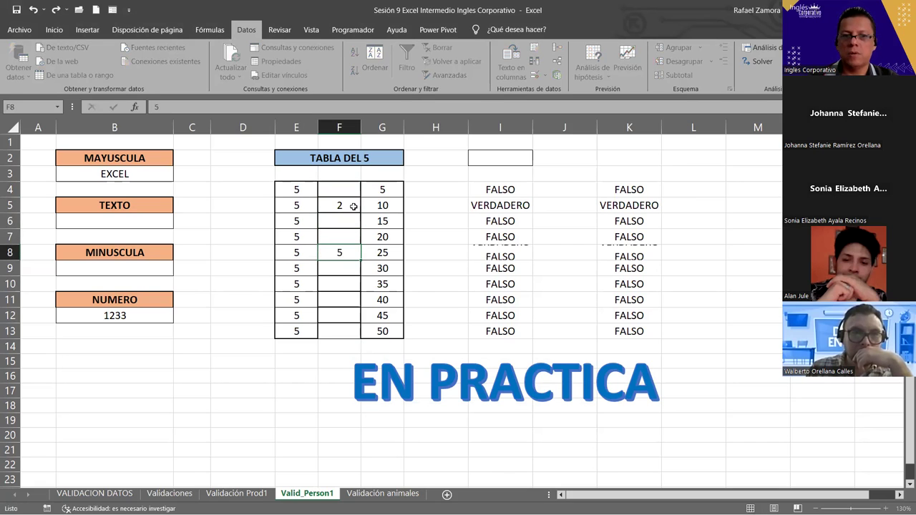
pyautogui.press('Return')
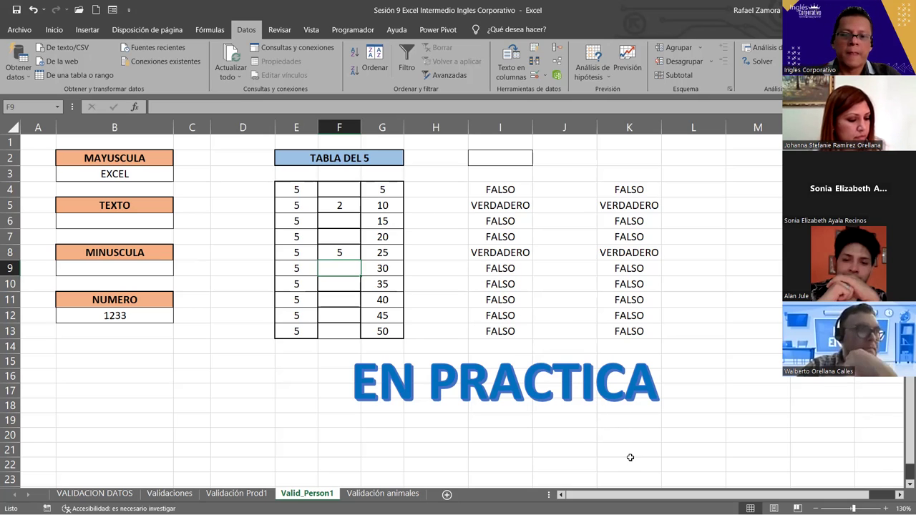
# - Enter =FORMULATEXTO(I4) in I2 to show I4's formula as text
pyautogui.click(677, 406)
pyautogui.click(500, 143)
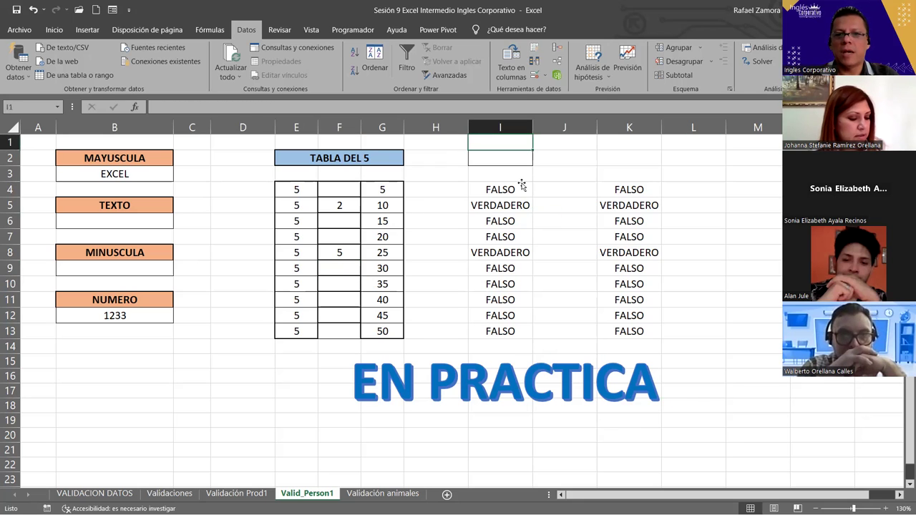
pyautogui.click(519, 157)
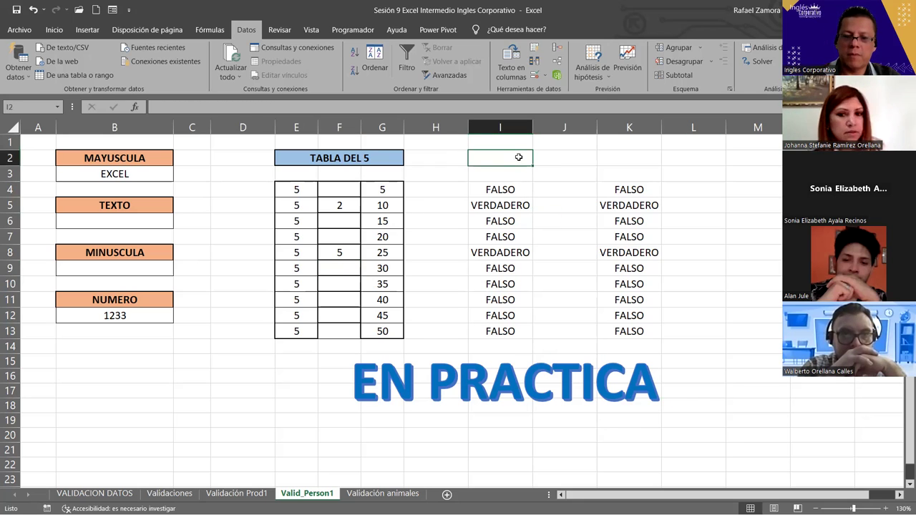
pyautogui.write('=')
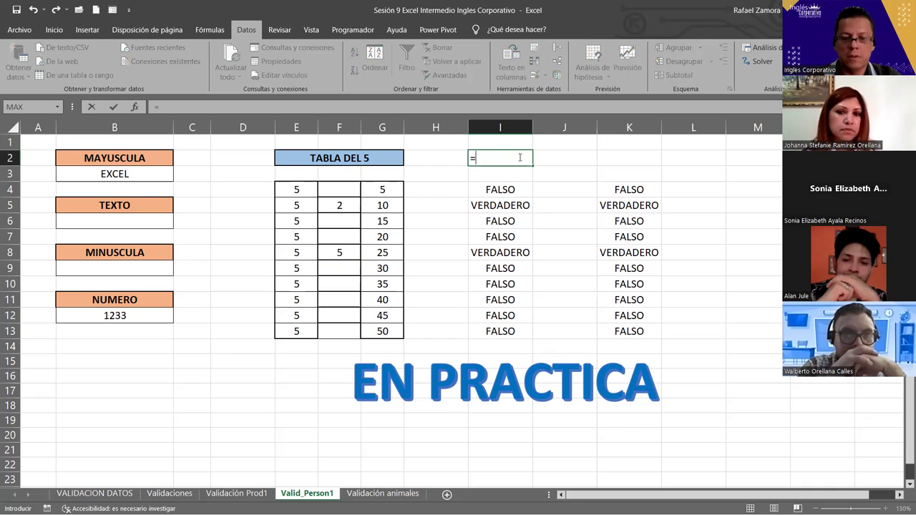
pyautogui.write('formu')
pyautogui.press('Tab')
pyautogui.click(500, 189)
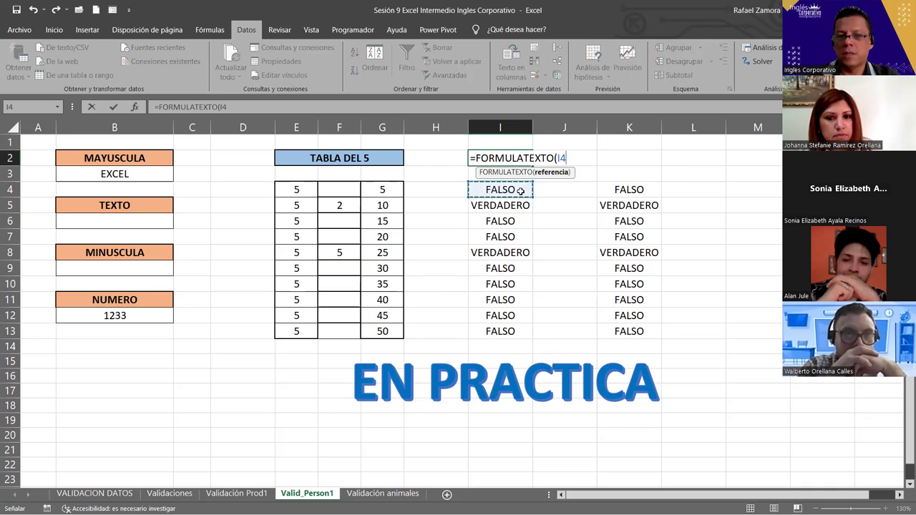
pyautogui.press('Return')
# - Fill the formula down to I3 and repoint it to K4
pyautogui.click(524, 156)
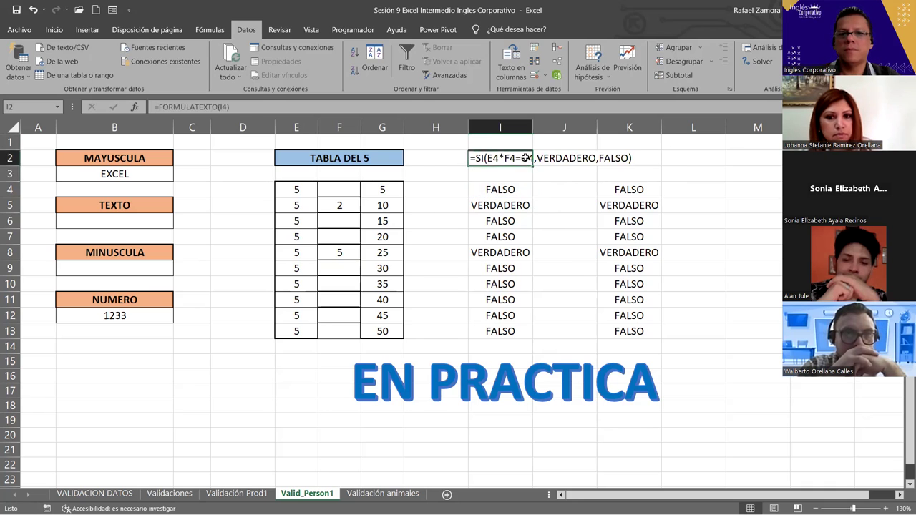
pyautogui.moveTo(532, 166); pyautogui.dragTo(532, 179)
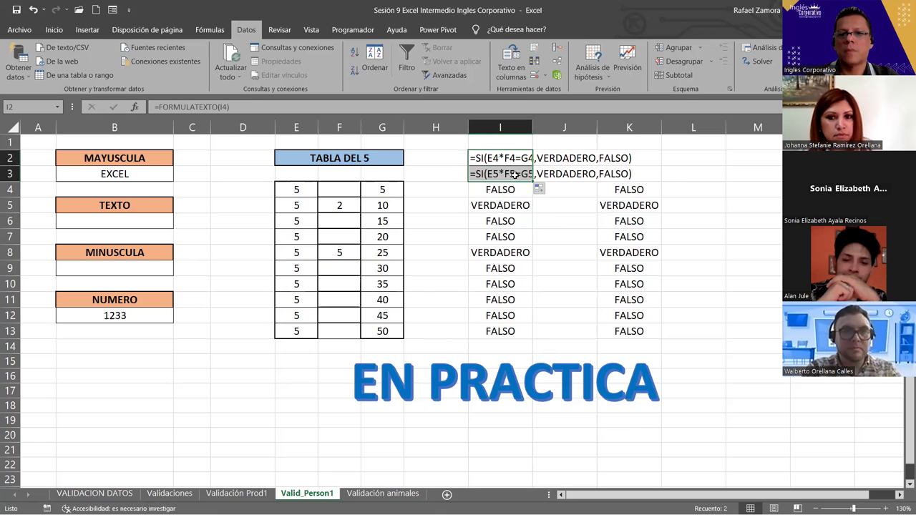
pyautogui.press('F2')
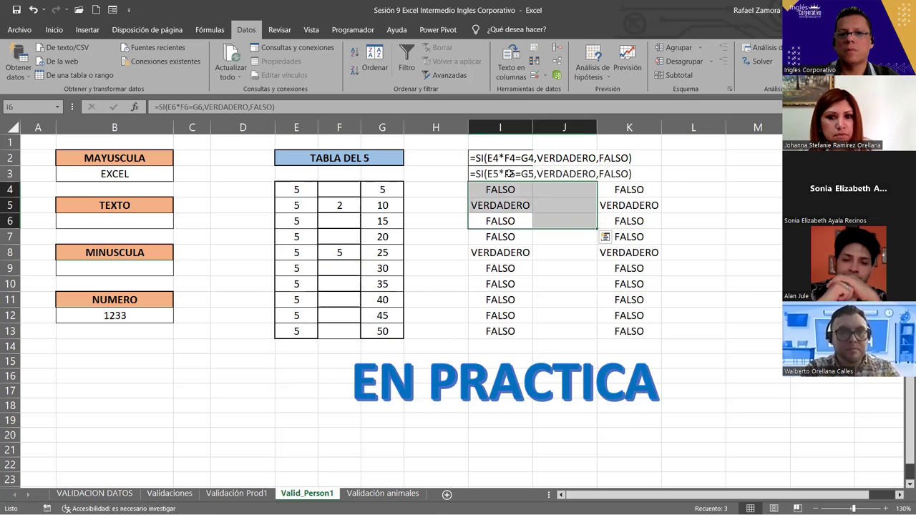
pyautogui.click(680, 203)
pyautogui.click(651, 189)
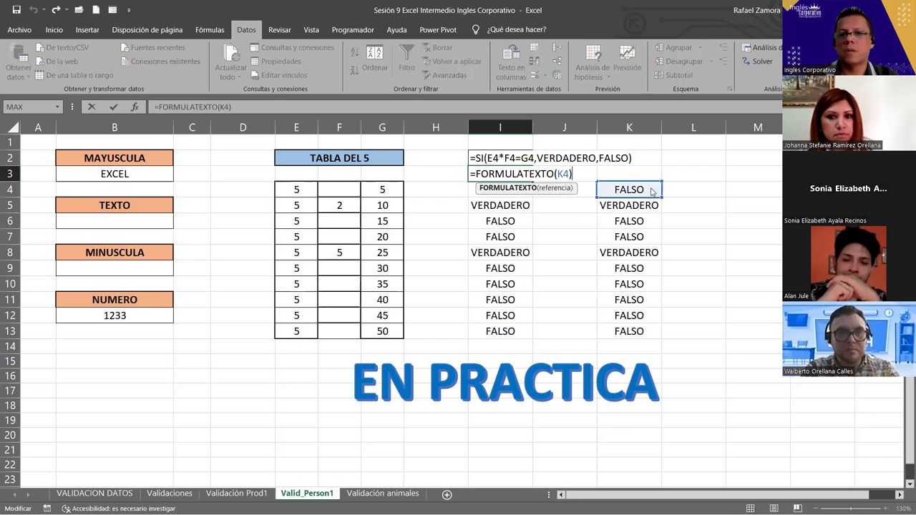
pyautogui.press('Return')
pyautogui.click(732, 299)
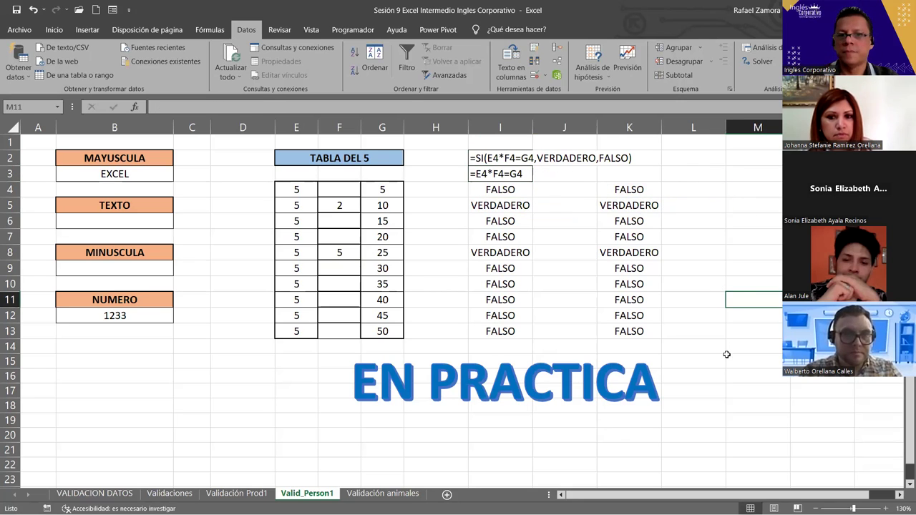
pyautogui.click(704, 350)
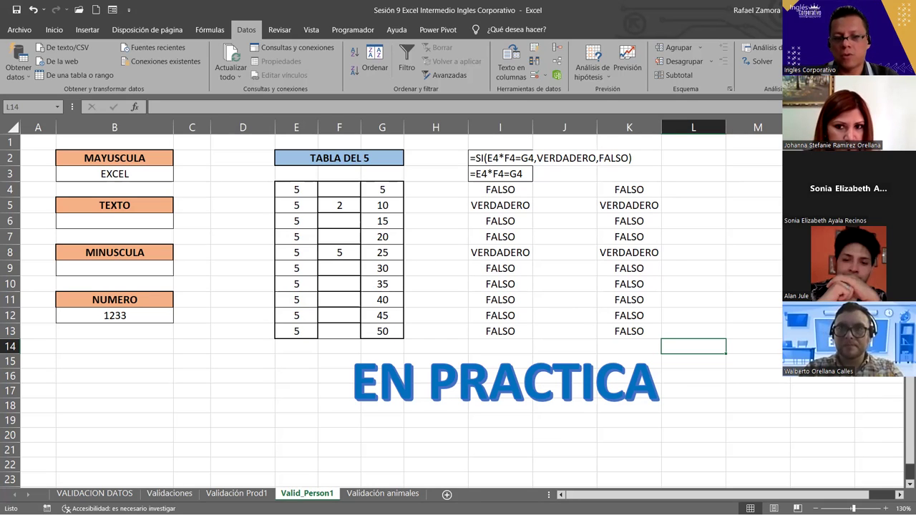
# - Glance at the Validación animales sheet, then return to check I4's formula on Valid_Person1
pyautogui.click(406, 494)
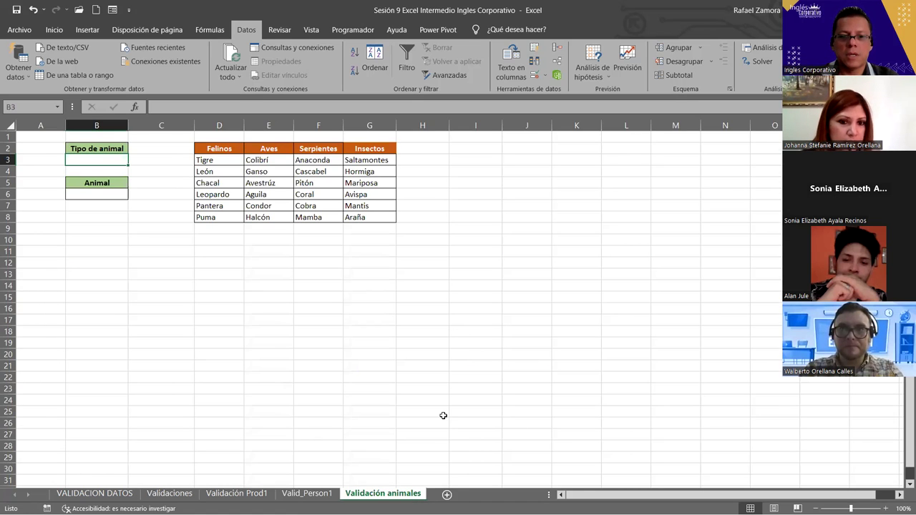
pyautogui.hotkey('ctrl', 'pageup')
pyautogui.click(525, 189)
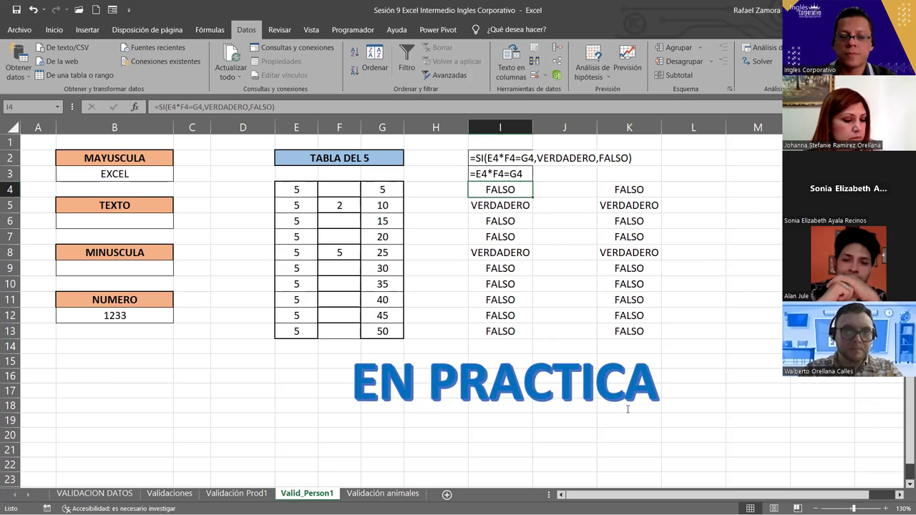
# - On Validación animales, give the 'Tipo de animal' header in B2 a blue fill
pyautogui.click(405, 493)
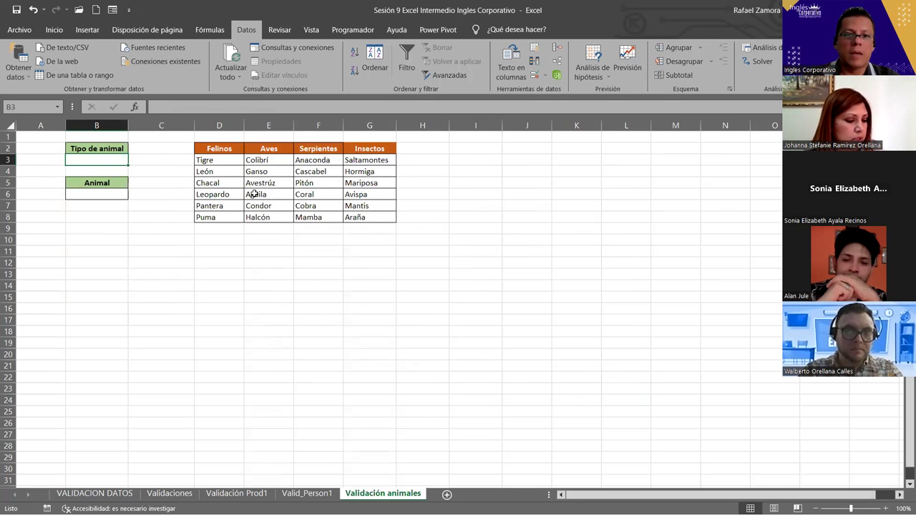
pyautogui.scroll(1, 356, 294)
pyautogui.scroll(2, 356, 294)
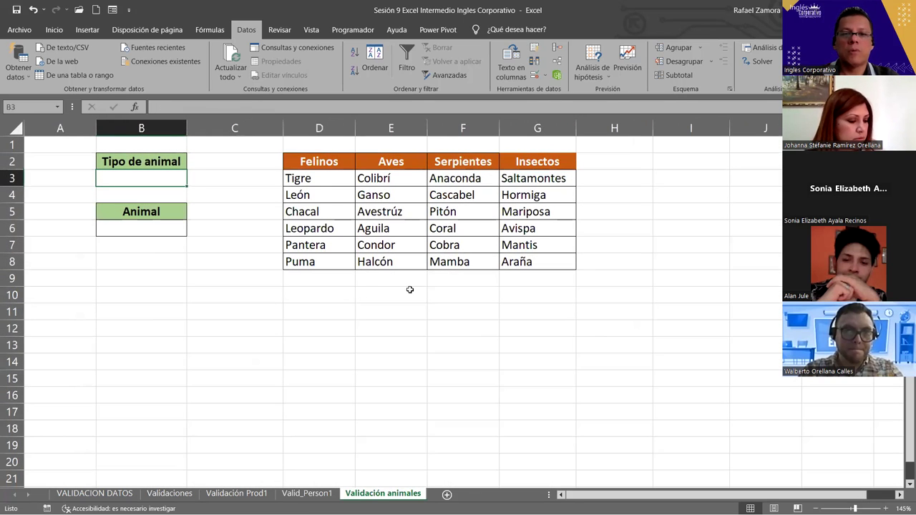
pyautogui.click(586, 337)
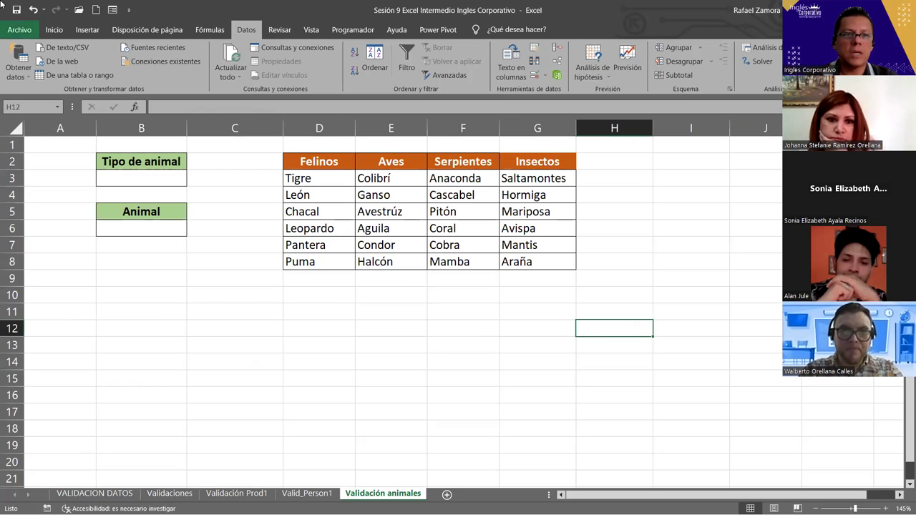
pyautogui.click(158, 161)
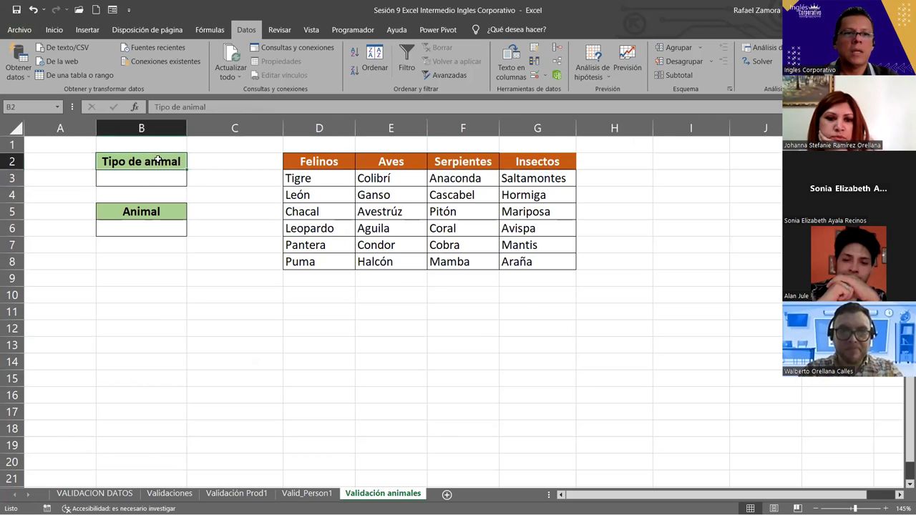
pyautogui.click(54, 29)
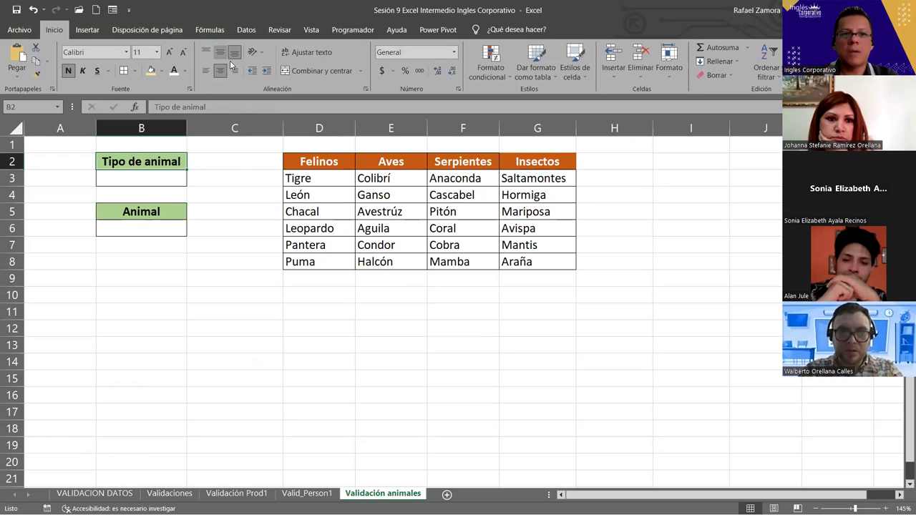
pyautogui.click(163, 71)
pyautogui.click(223, 306)
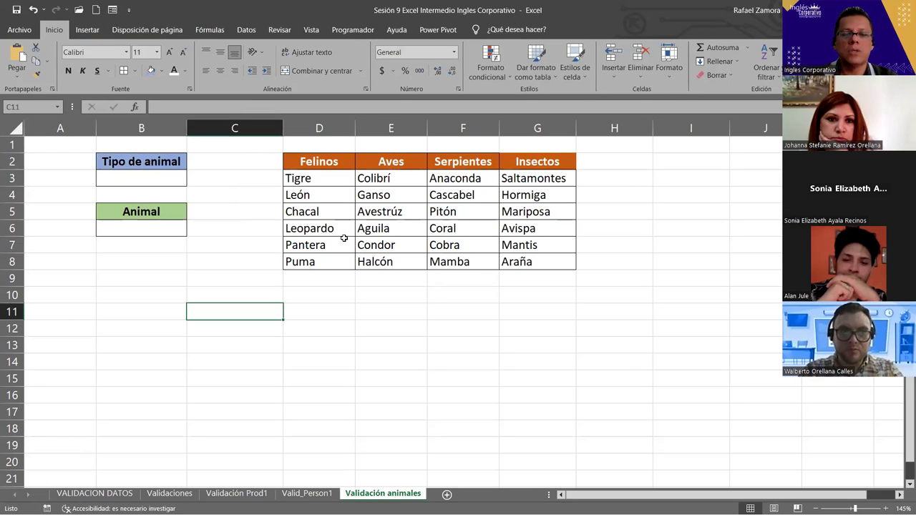
pyautogui.click(577, 348)
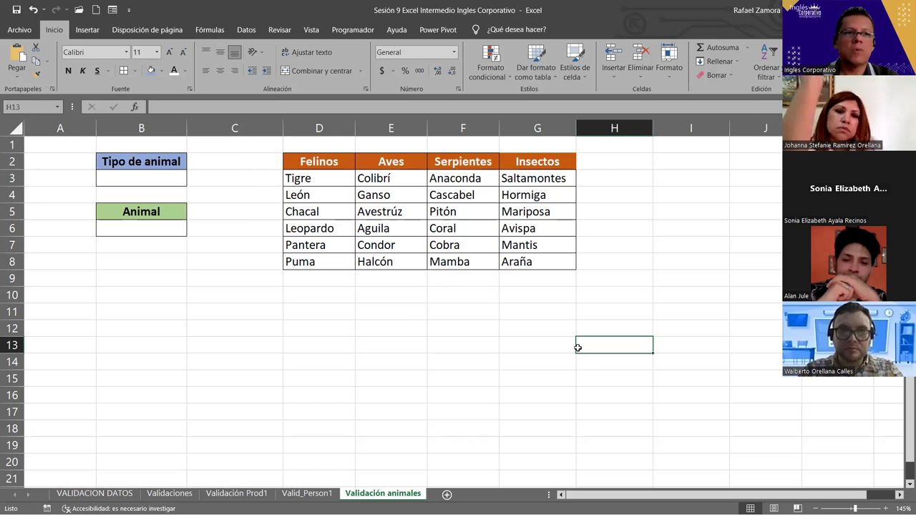
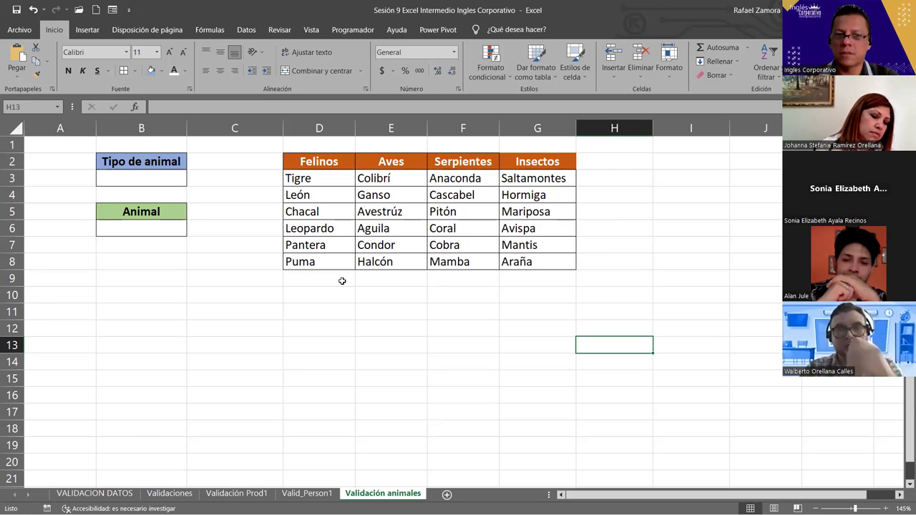
# - Select cells D16, F13, C10 and C11, then show the Fórmulas ribbon tools
pyautogui.click(333, 395)
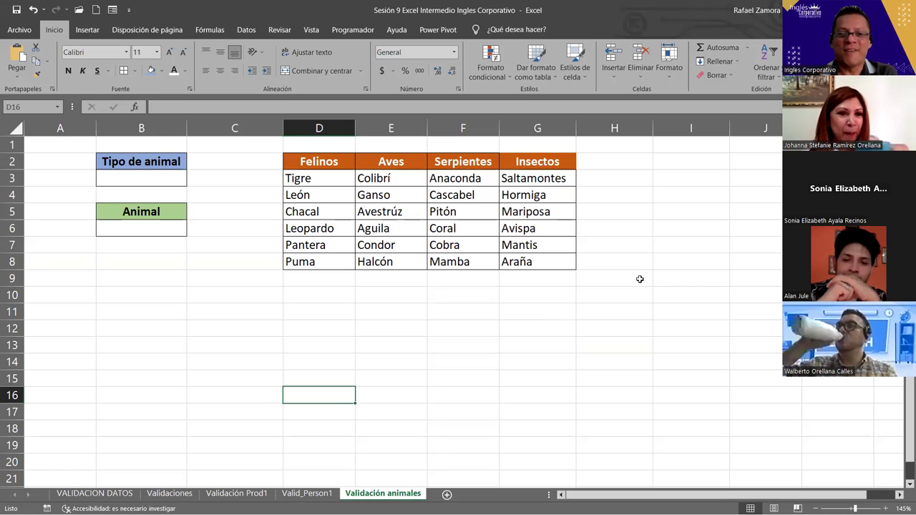
pyautogui.click(454, 348)
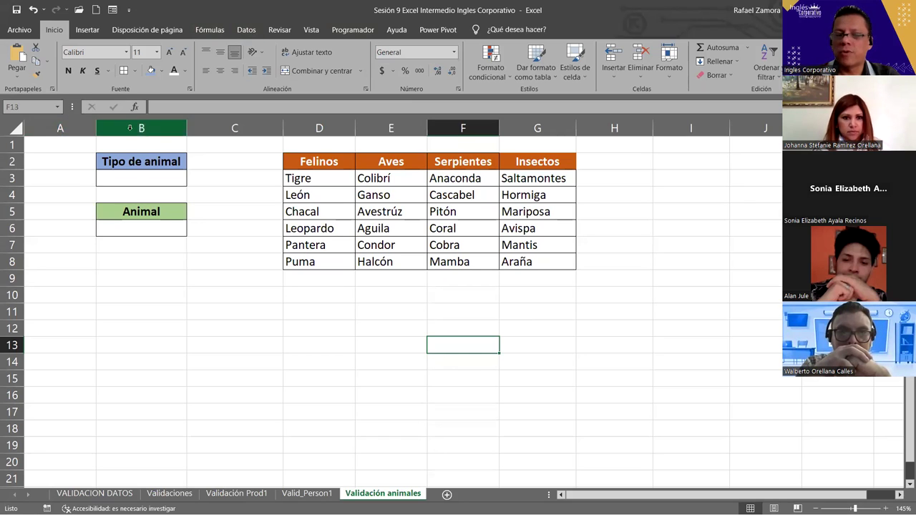
pyautogui.click(43, 106)
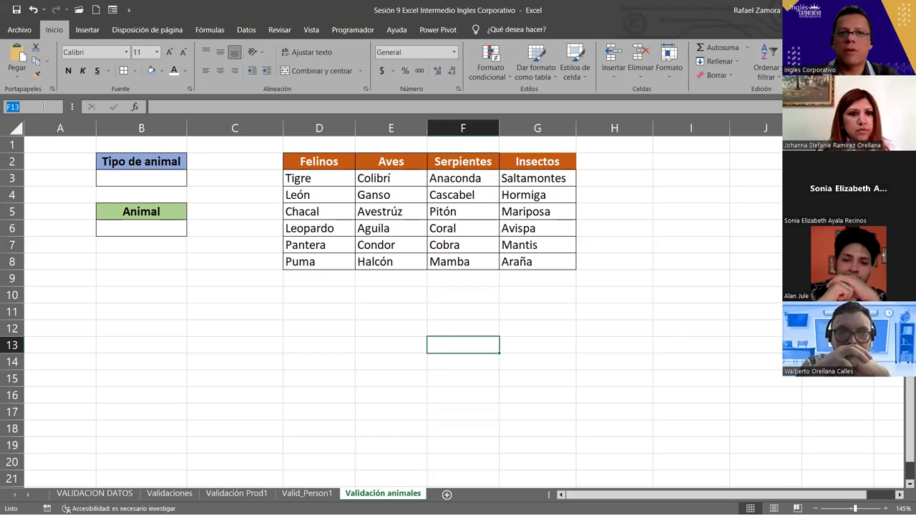
pyautogui.click(220, 296)
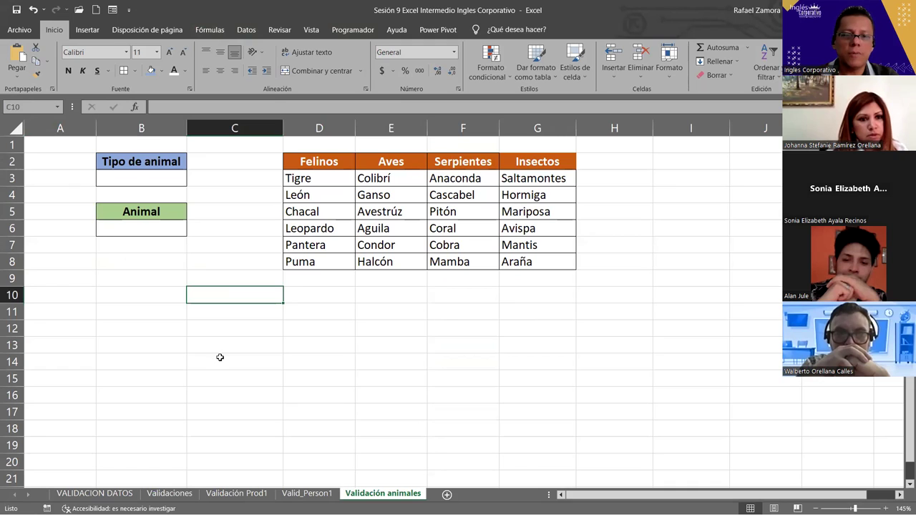
pyautogui.click(225, 316)
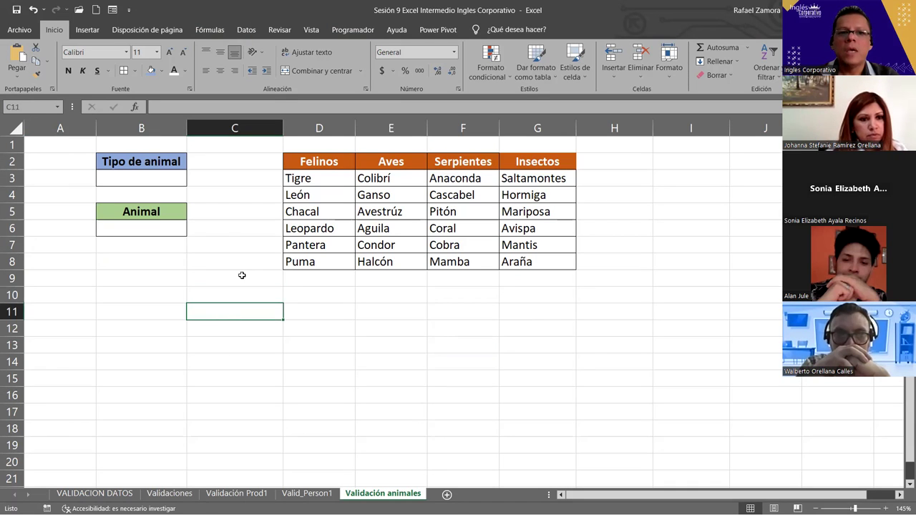
pyautogui.click(209, 29)
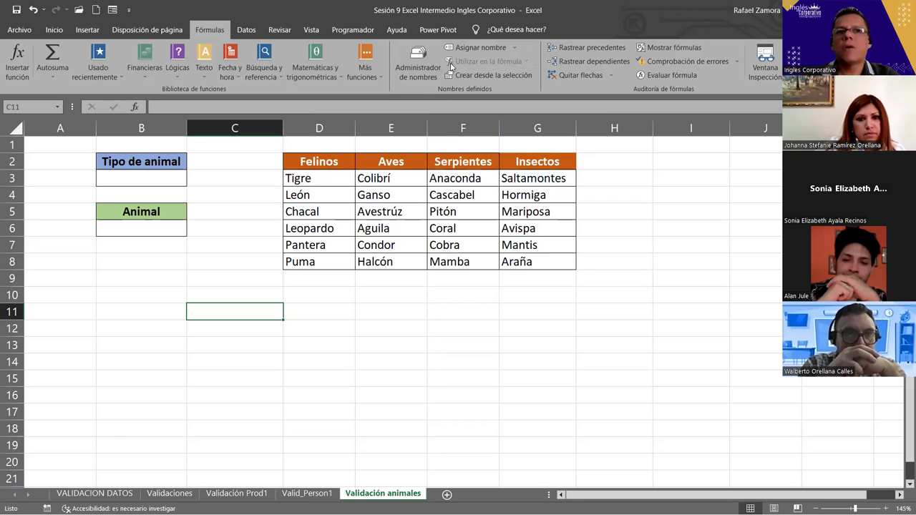
pyautogui.click(30, 107)
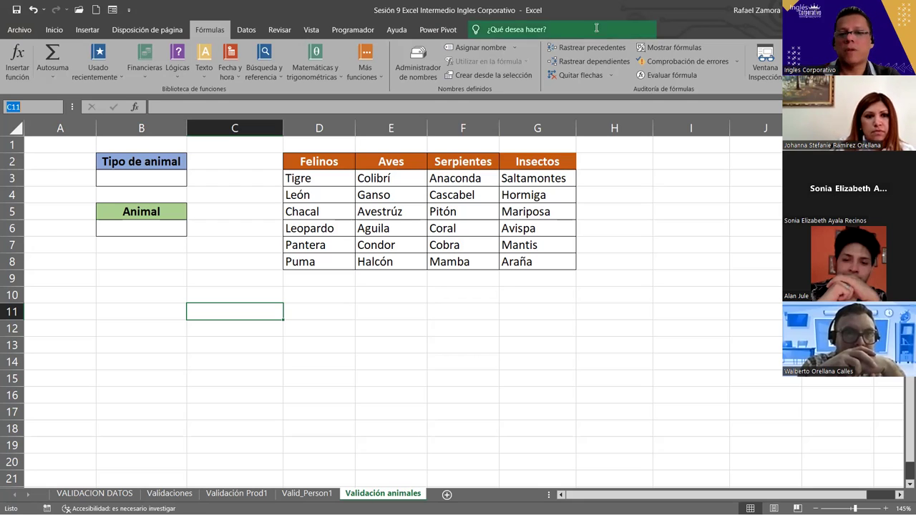
pyautogui.click(473, 48)
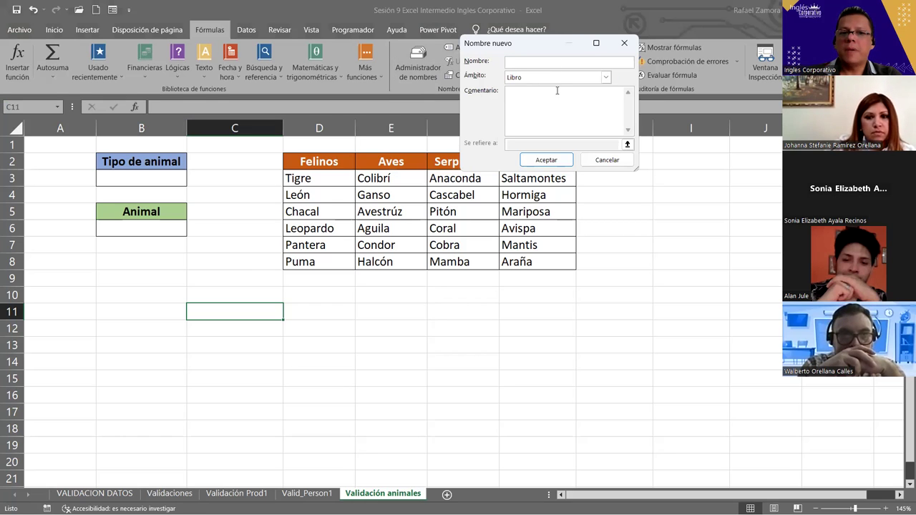
pyautogui.click(606, 78)
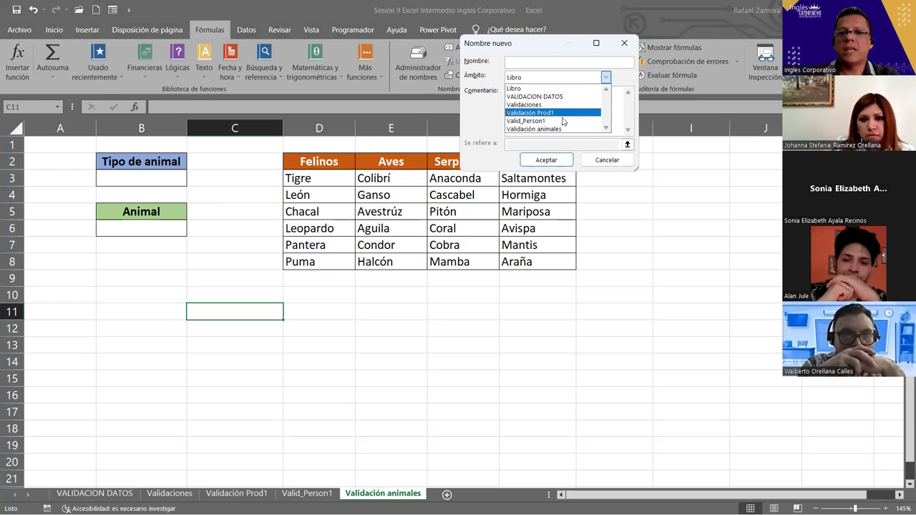
pyautogui.click(542, 48)
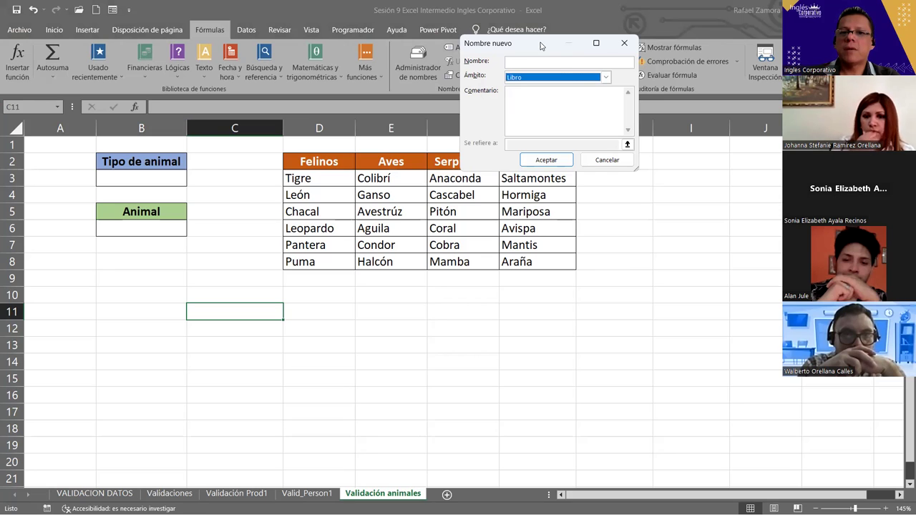
pyautogui.moveTo(542, 46); pyautogui.dragTo(599, 46)
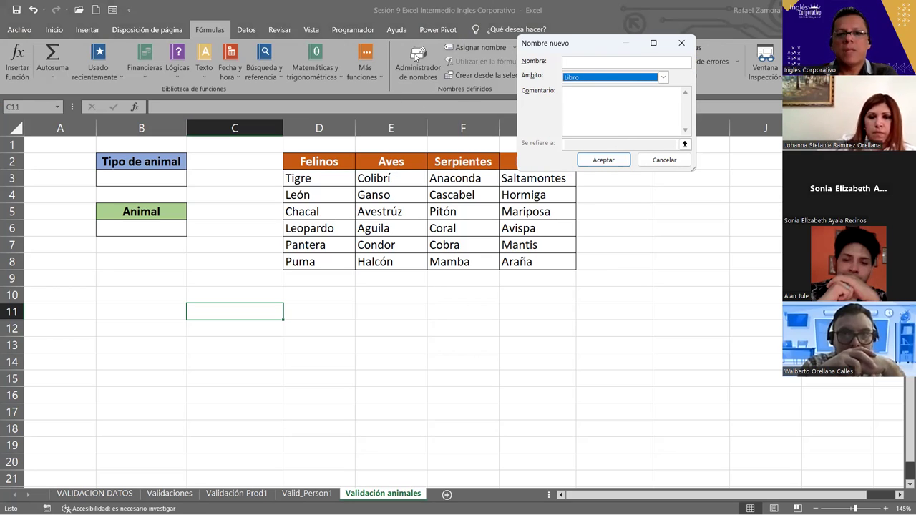
pyautogui.click(676, 164)
pyautogui.click(33, 108)
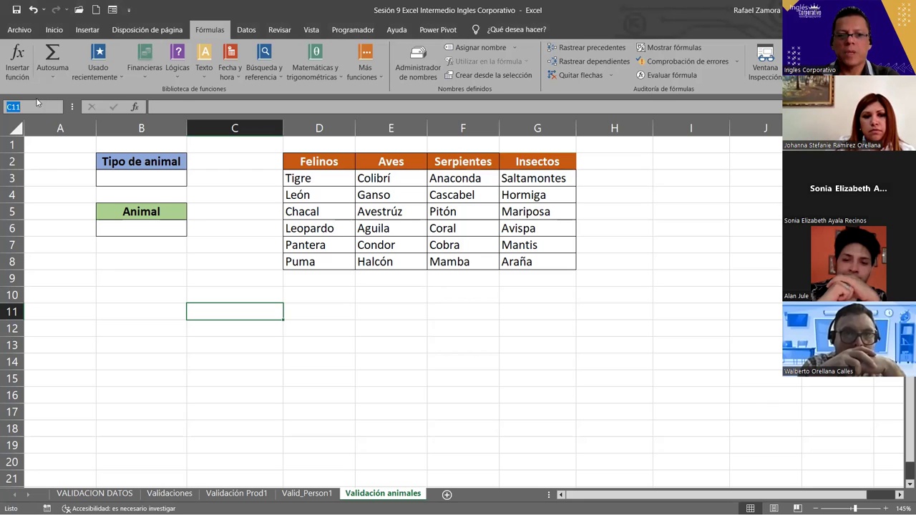
# - Check the defined-names list, find it empty, and close it
pyautogui.click(423, 72)
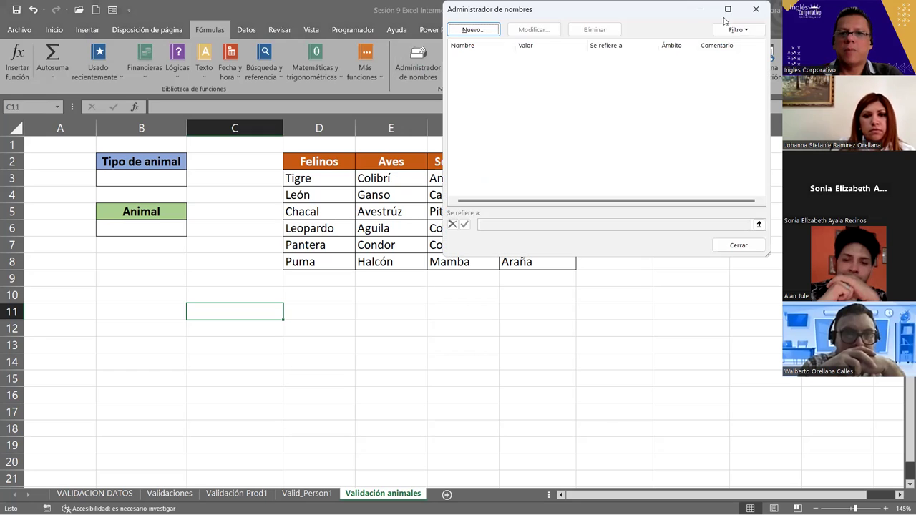
pyautogui.moveTo(653, 16); pyautogui.dragTo(639, 195)
pyautogui.click(737, 186)
pyautogui.click(235, 194)
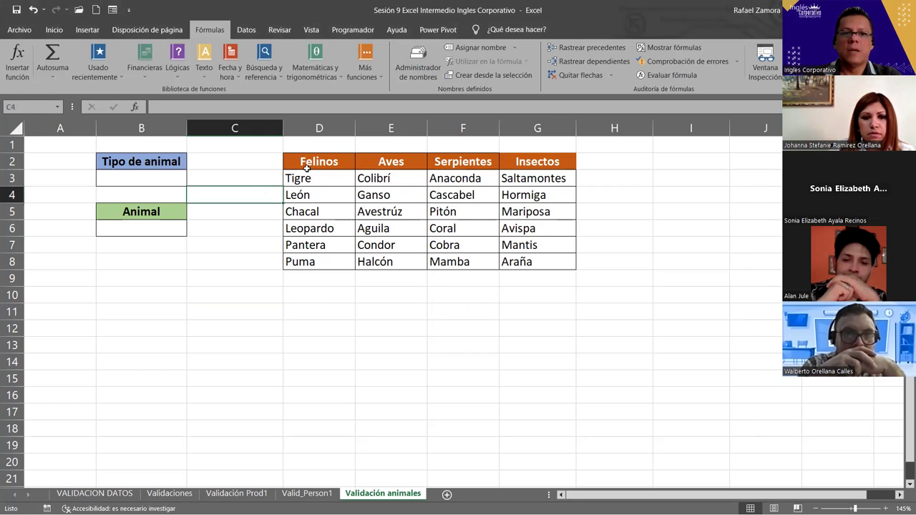
# - Name the header row D2:G2 'tipo' through the Name Box
pyautogui.moveTo(306, 166); pyautogui.dragTo(512, 168)
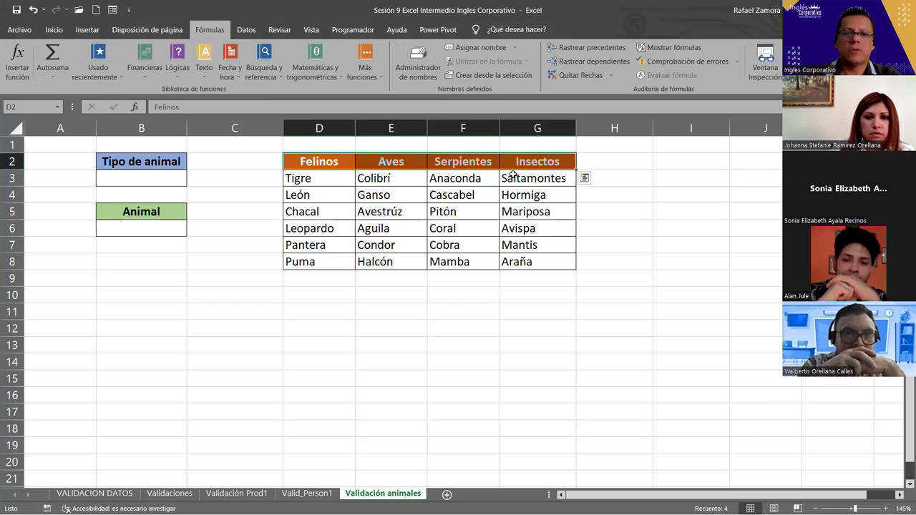
pyautogui.click(24, 108)
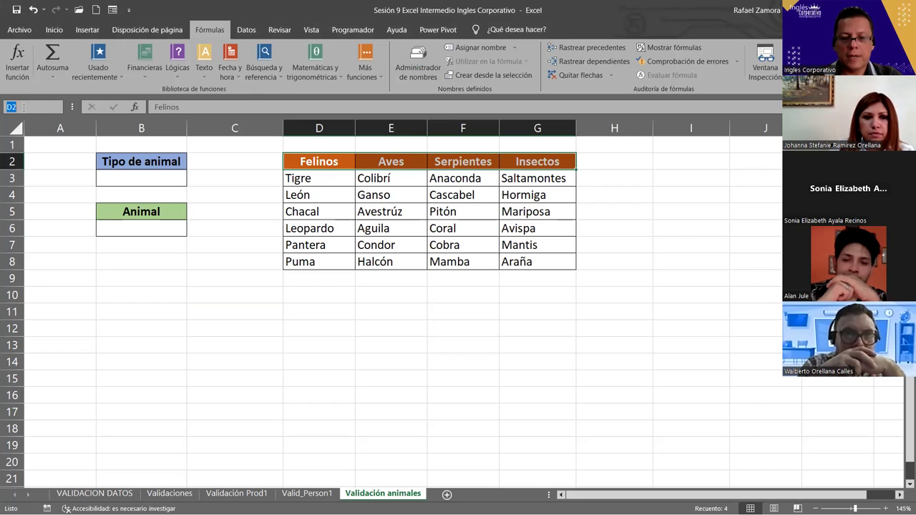
pyautogui.write('tipo')
pyautogui.press('Return')
pyautogui.click(51, 190)
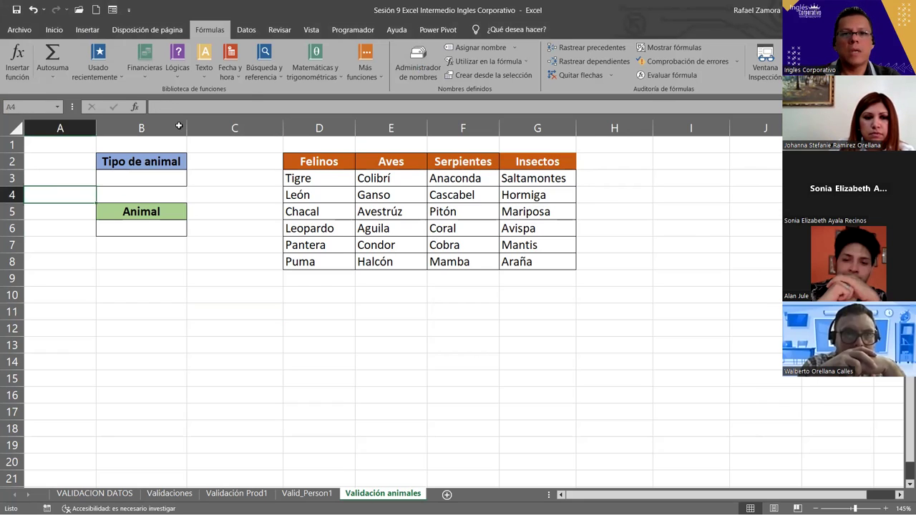
# - Delete the tipo name in the Name Manager and confirm the deletion
pyautogui.click(427, 79)
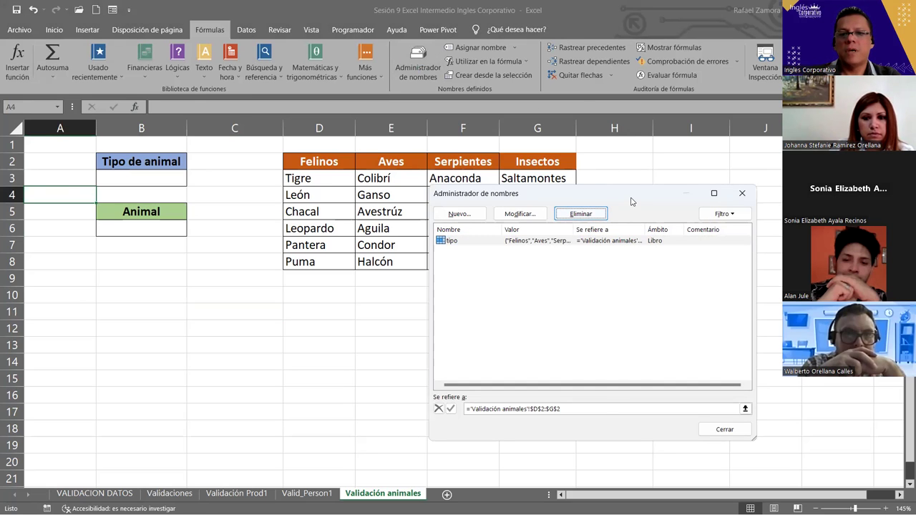
pyautogui.click(497, 214)
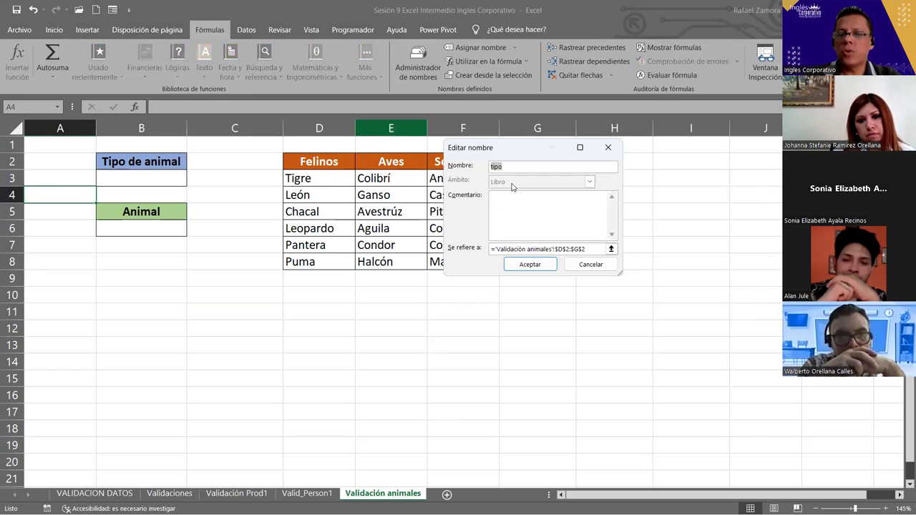
pyautogui.press('End')
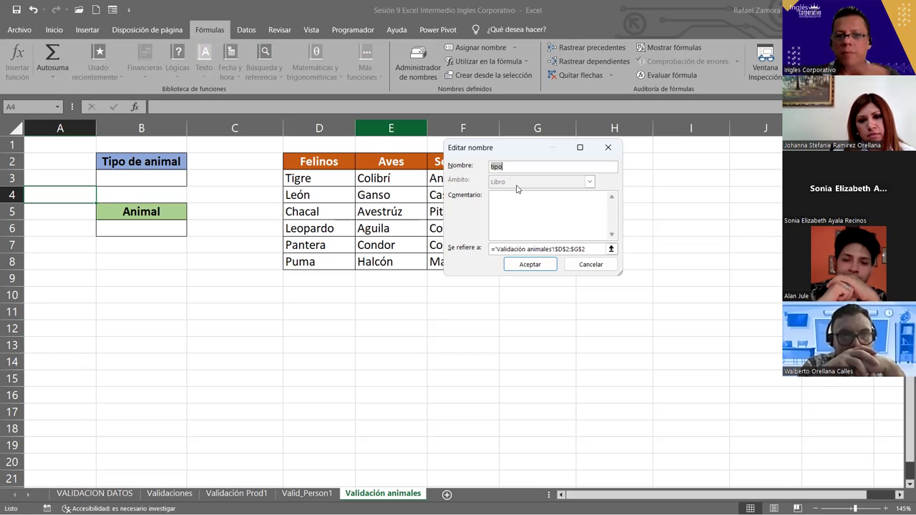
pyautogui.moveTo(595, 265); pyautogui.dragTo(533, 261)
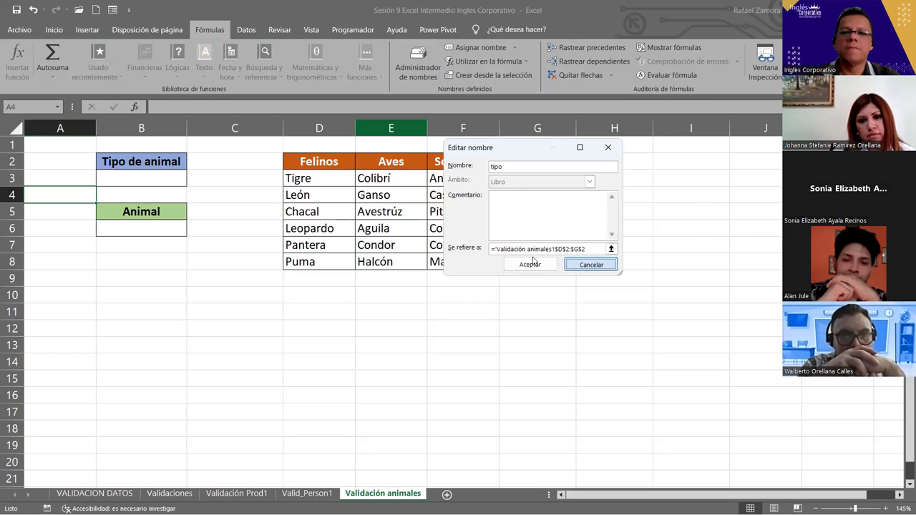
pyautogui.click(533, 263)
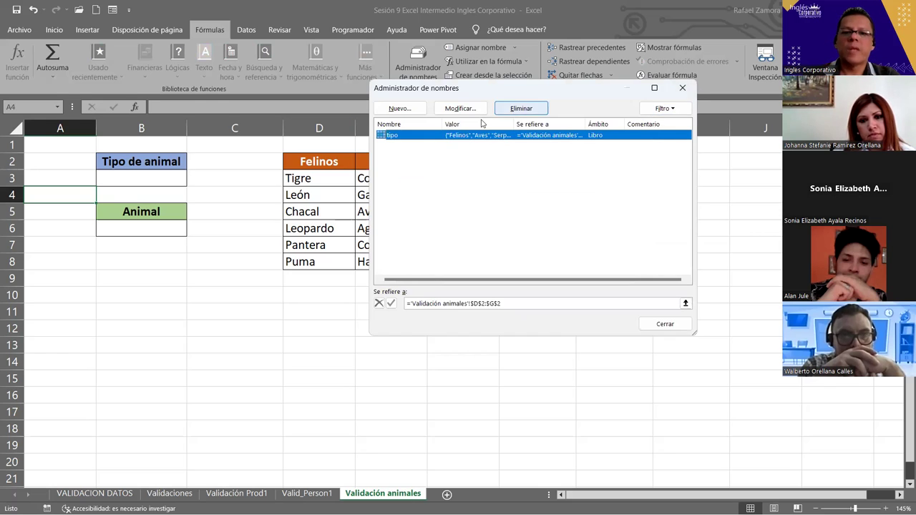
pyautogui.click(531, 113)
pyautogui.click(443, 299)
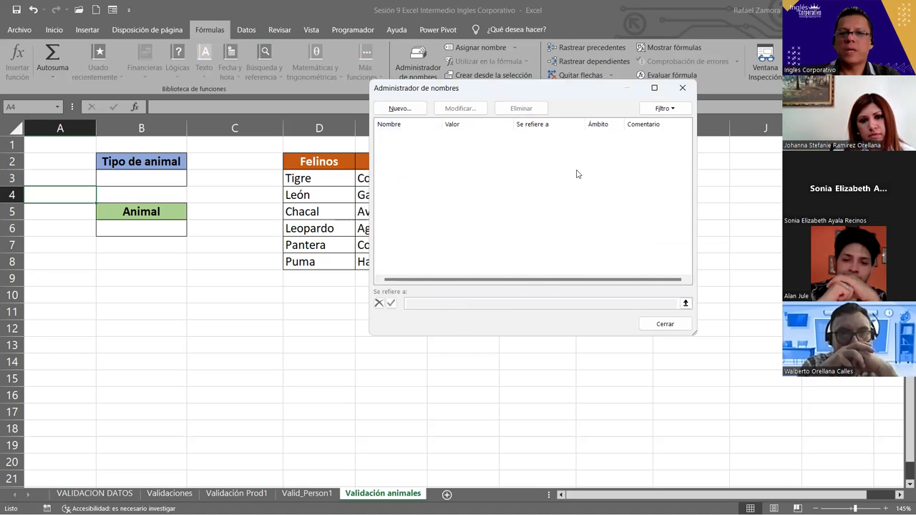
pyautogui.hotkey('alt', 'n')
pyautogui.write('tipo')
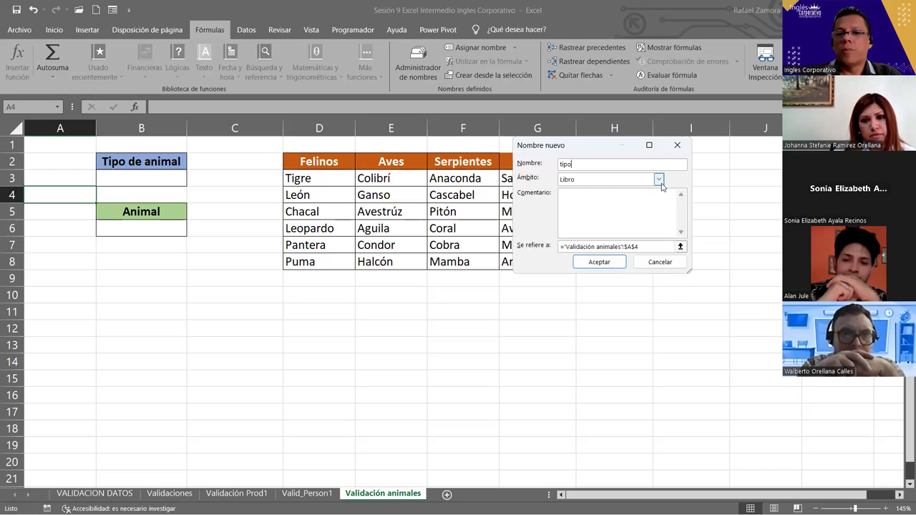
pyautogui.click(657, 179)
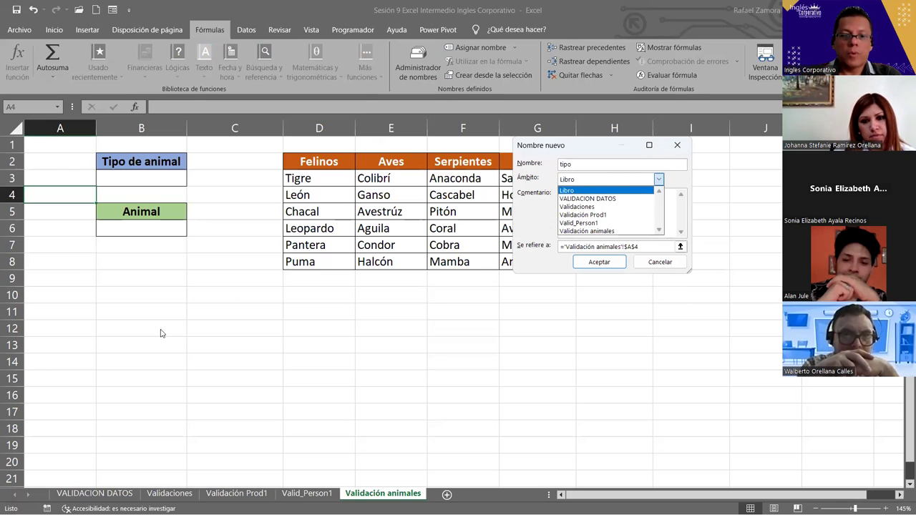
pyautogui.click(601, 231)
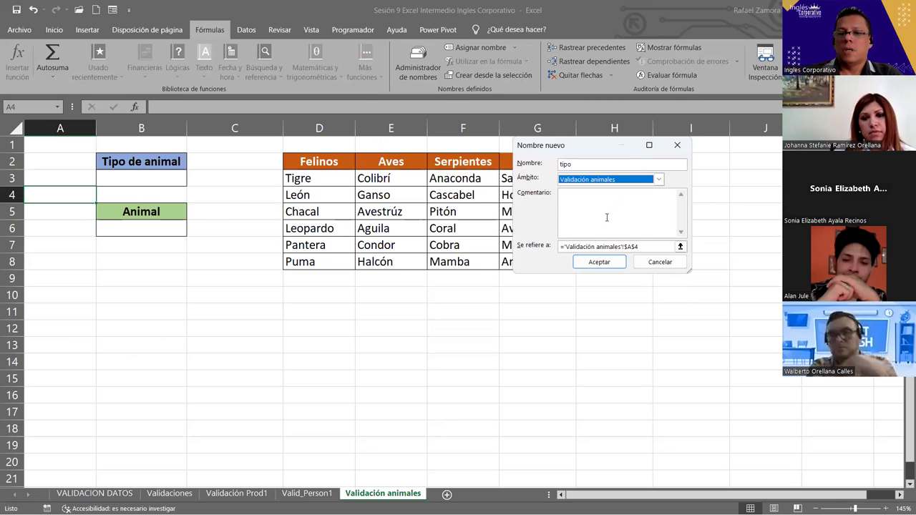
pyautogui.click(579, 163)
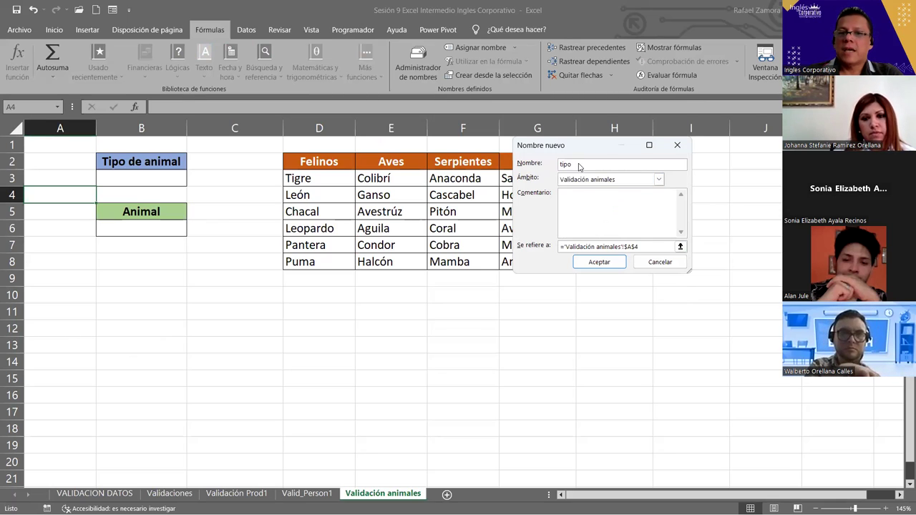
pyautogui.moveTo(579, 163); pyautogui.dragTo(544, 163)
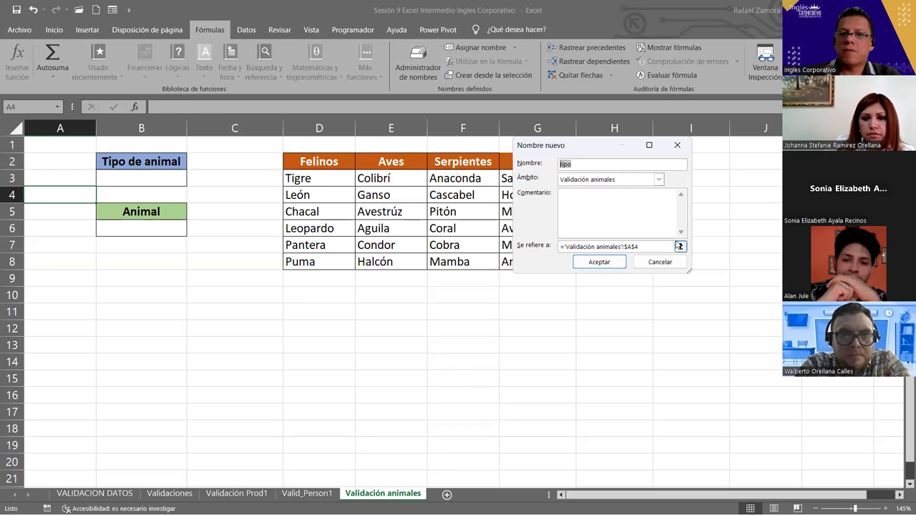
pyautogui.click(679, 246)
pyautogui.moveTo(328, 162); pyautogui.dragTo(529, 160)
pyautogui.click(680, 165)
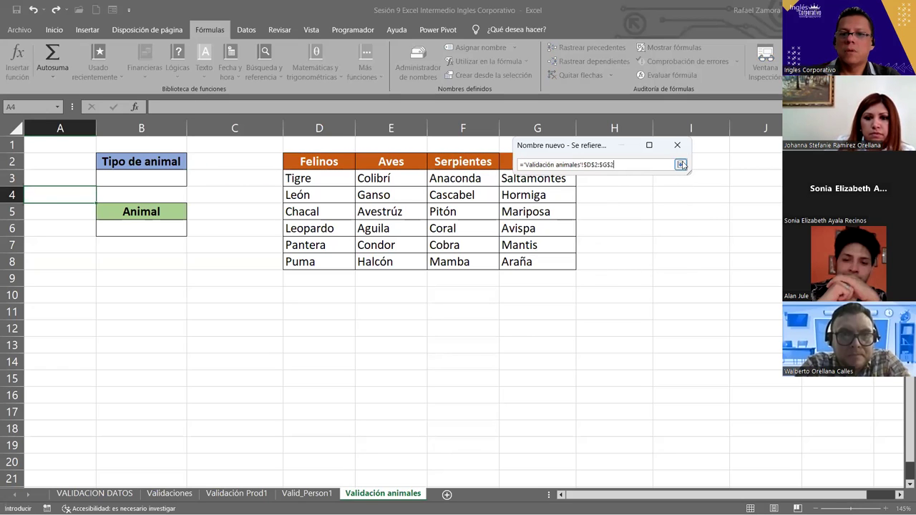
pyautogui.click(613, 266)
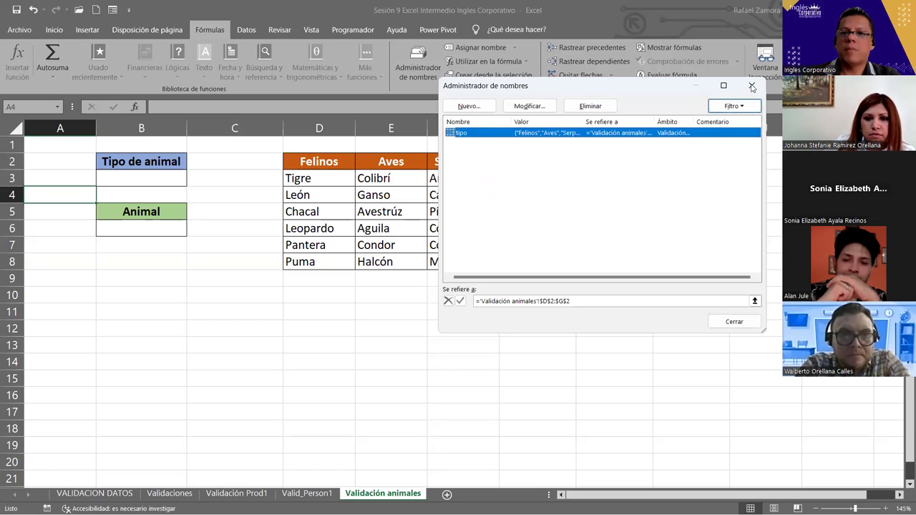
pyautogui.click(752, 87)
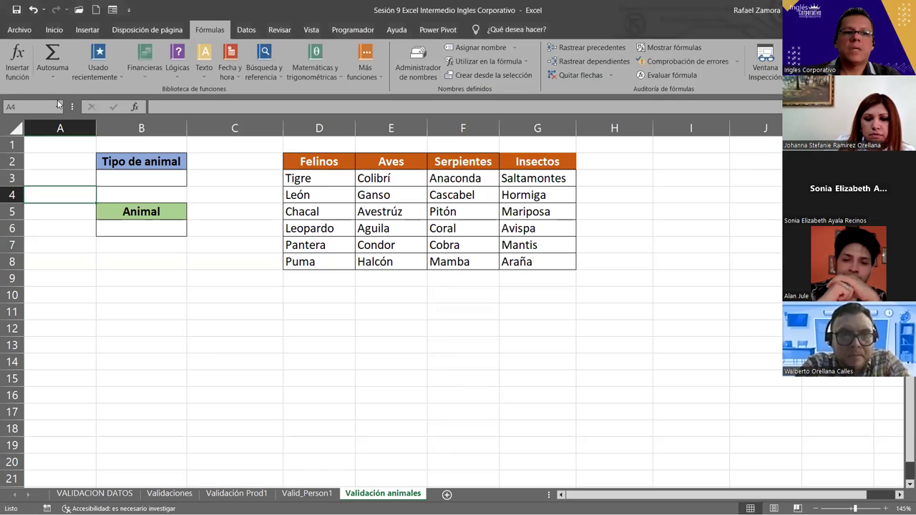
pyautogui.click(57, 107)
pyautogui.click(21, 119)
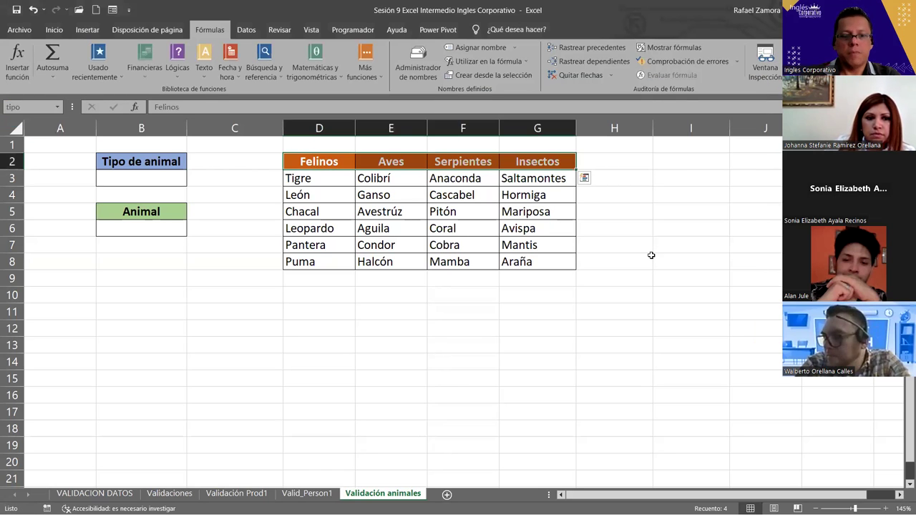
pyautogui.click(412, 394)
pyautogui.click(2, 107)
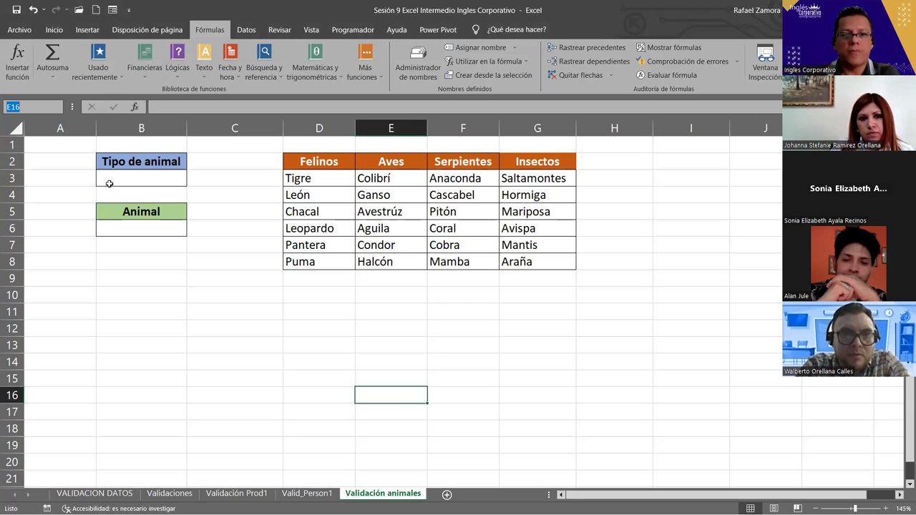
# - Name the cat list D3:D8 'Felinos' and open the list of defined names
pyautogui.click(309, 177)
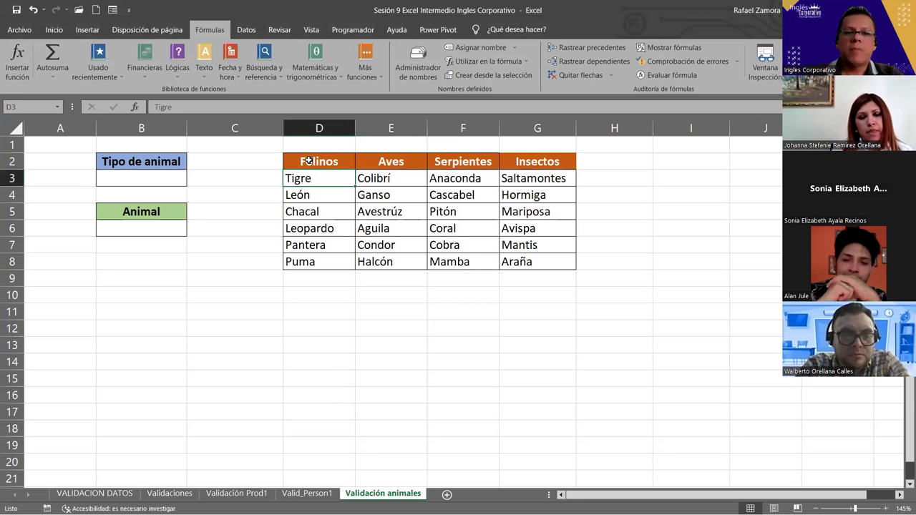
pyautogui.moveTo(310, 161); pyautogui.dragTo(551, 163)
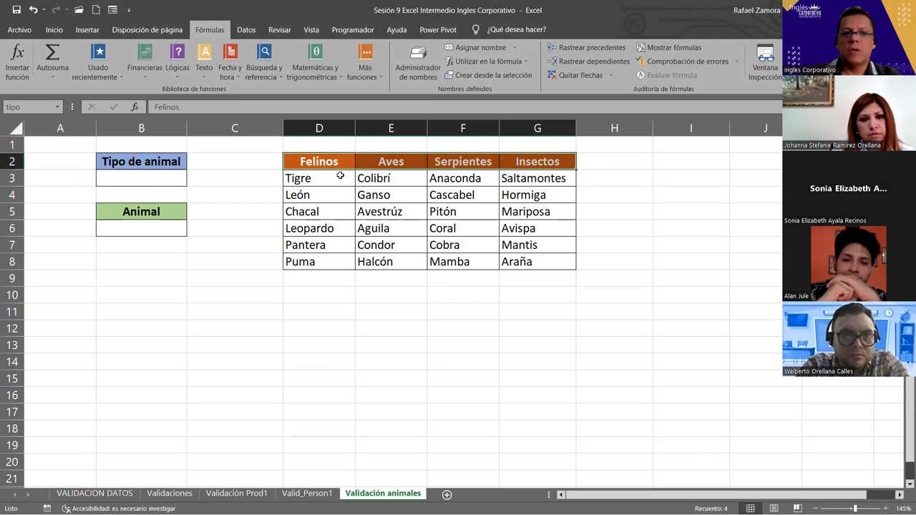
pyautogui.moveTo(340, 176); pyautogui.dragTo(319, 264)
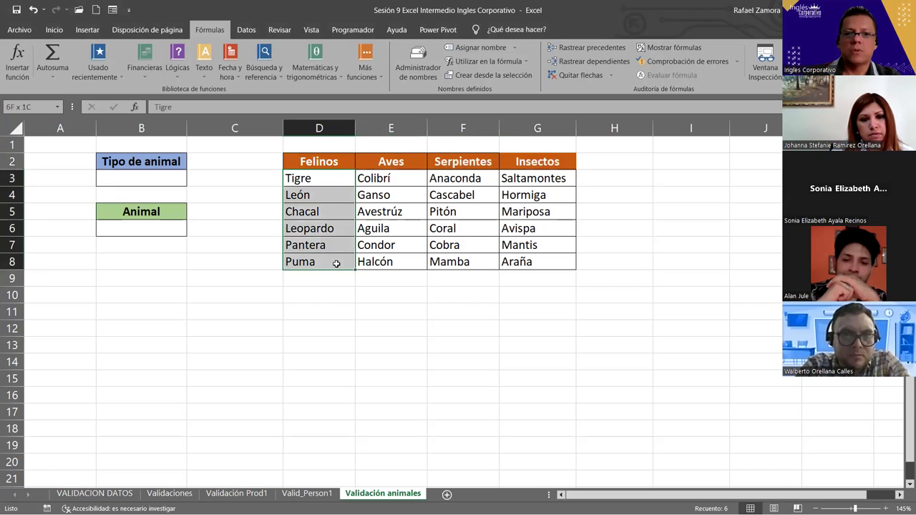
pyautogui.click(29, 104)
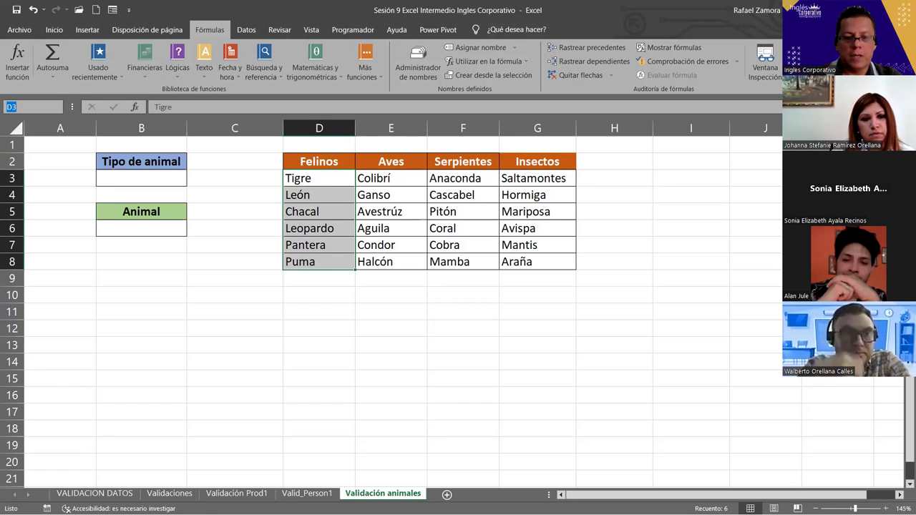
pyautogui.write('Felinos')
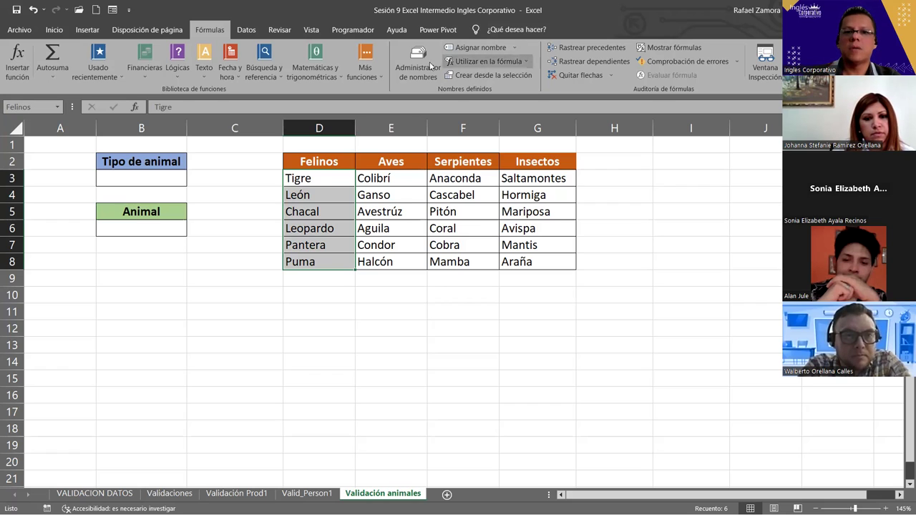
pyautogui.click(407, 60)
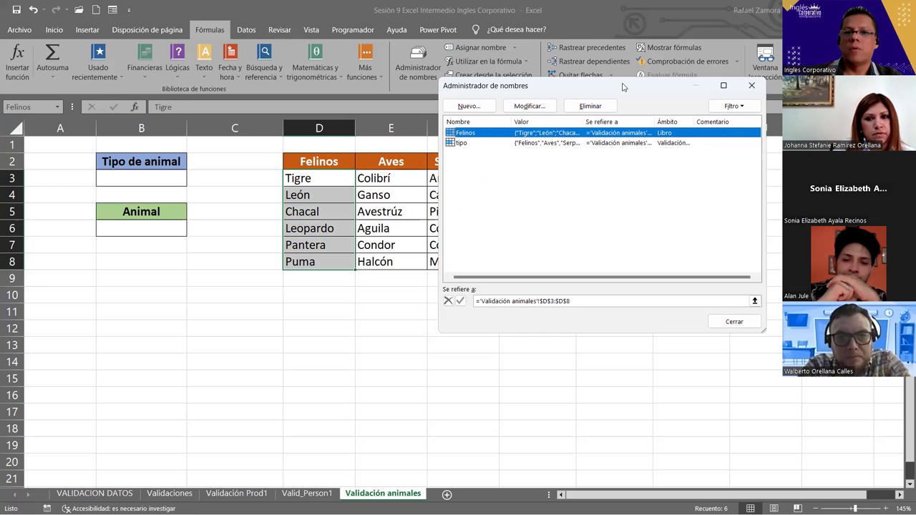
# - Create the name Aves for E3:E8, scoped to the Validación animales sheet
pyautogui.moveTo(622, 87); pyautogui.dragTo(710, 95)
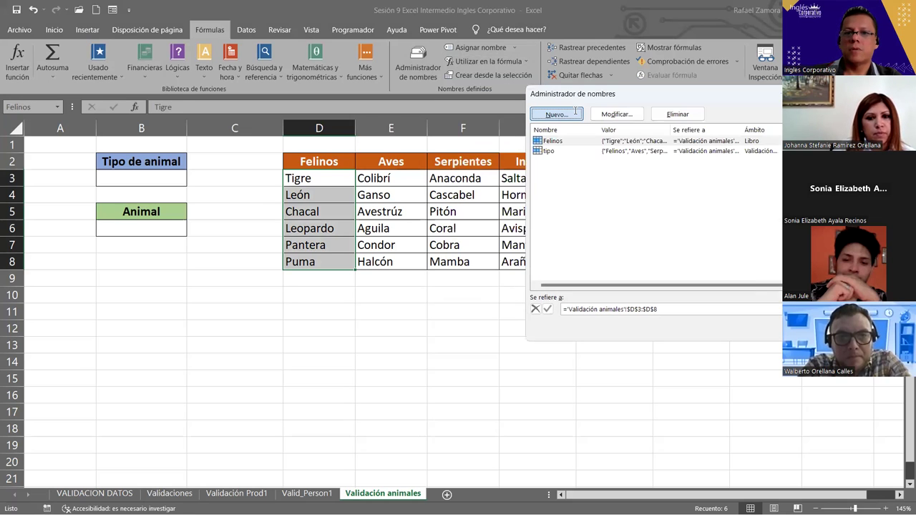
pyautogui.click(576, 114)
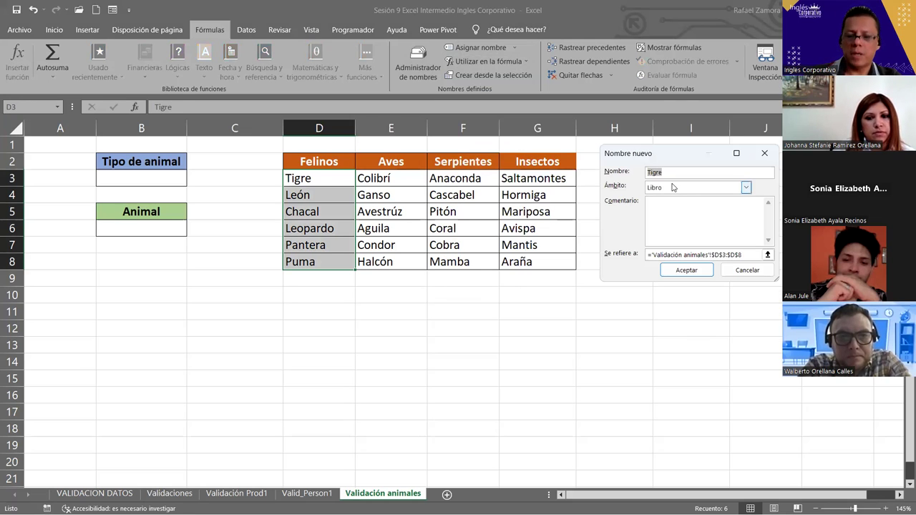
pyautogui.write('Aves')
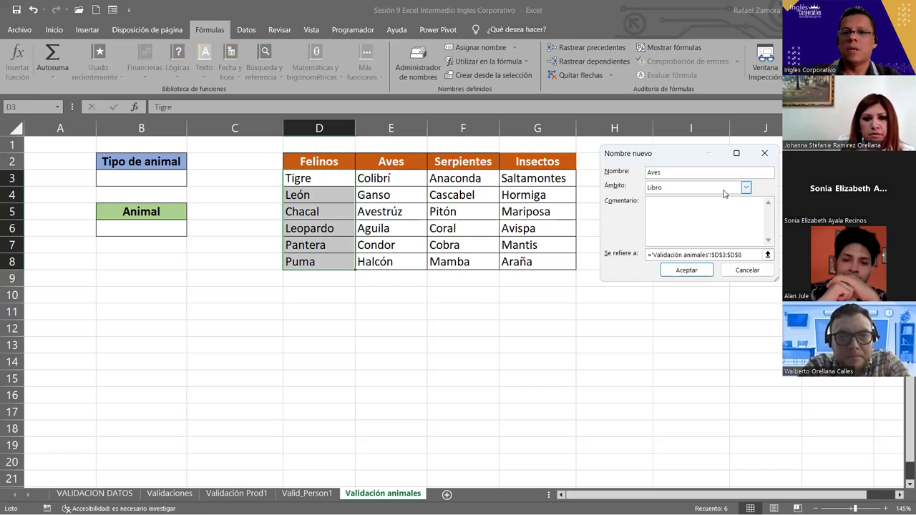
pyautogui.click(746, 188)
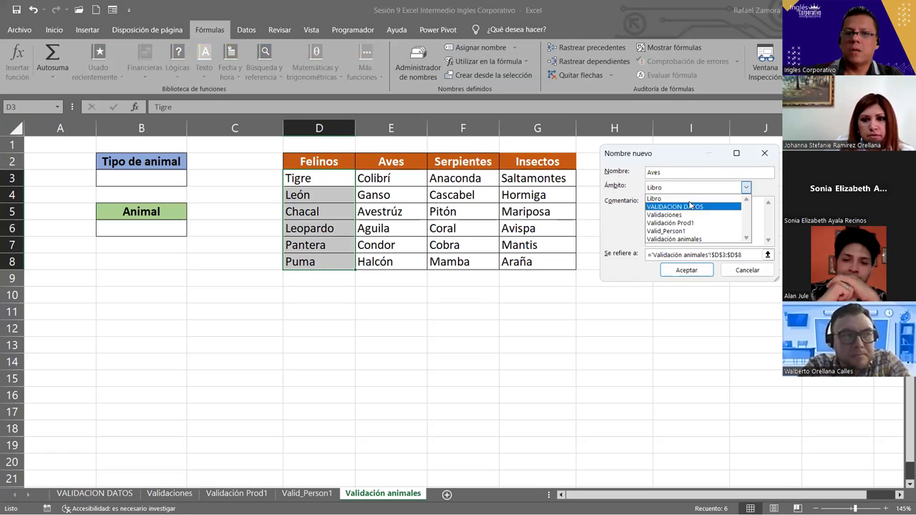
pyautogui.click(694, 240)
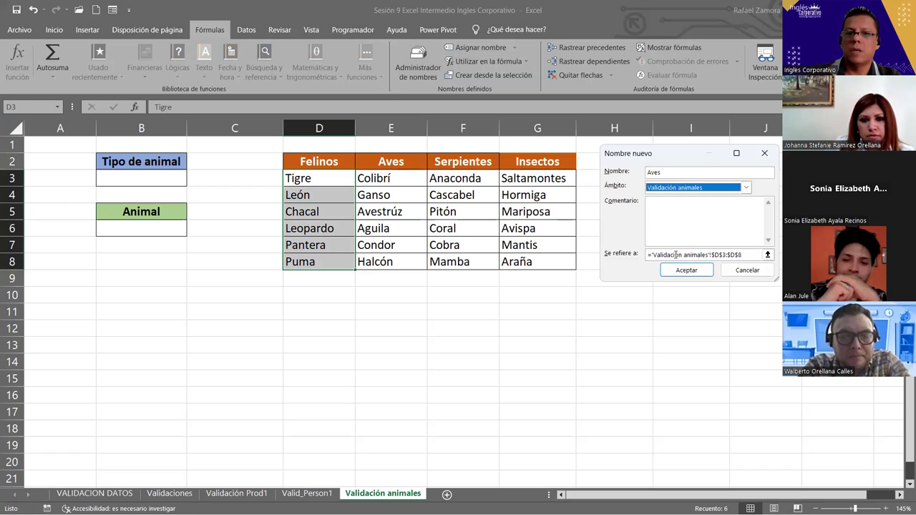
pyautogui.click(767, 255)
pyautogui.click(386, 183)
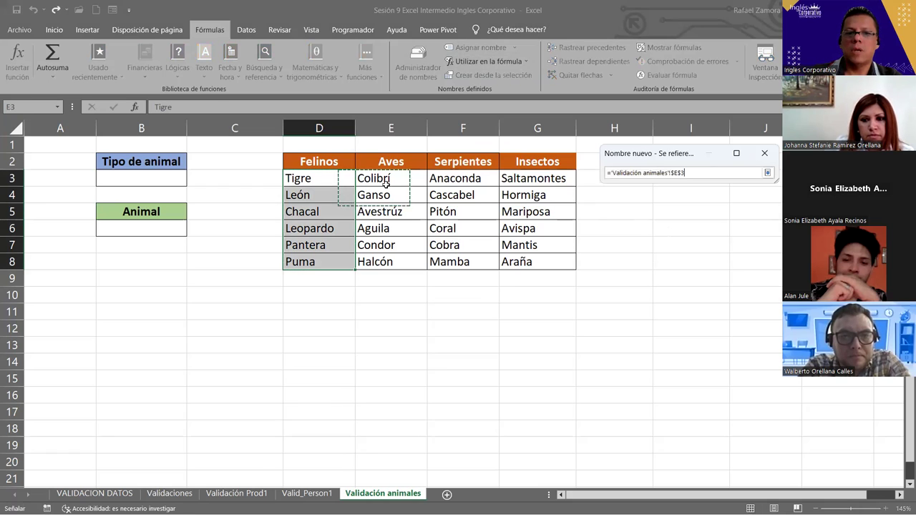
pyautogui.keyDown('shift'); pyautogui.click(392, 255); pyautogui.keyUp('shift')
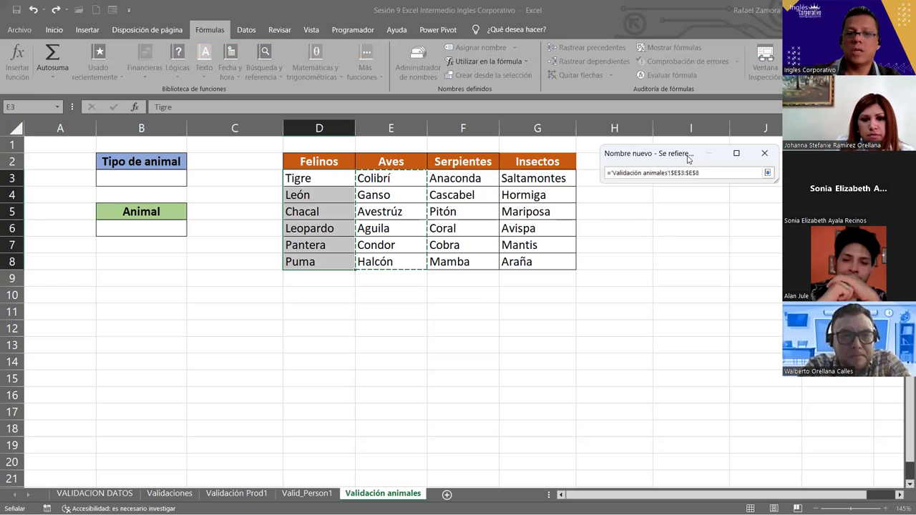
pyautogui.click(501, 345)
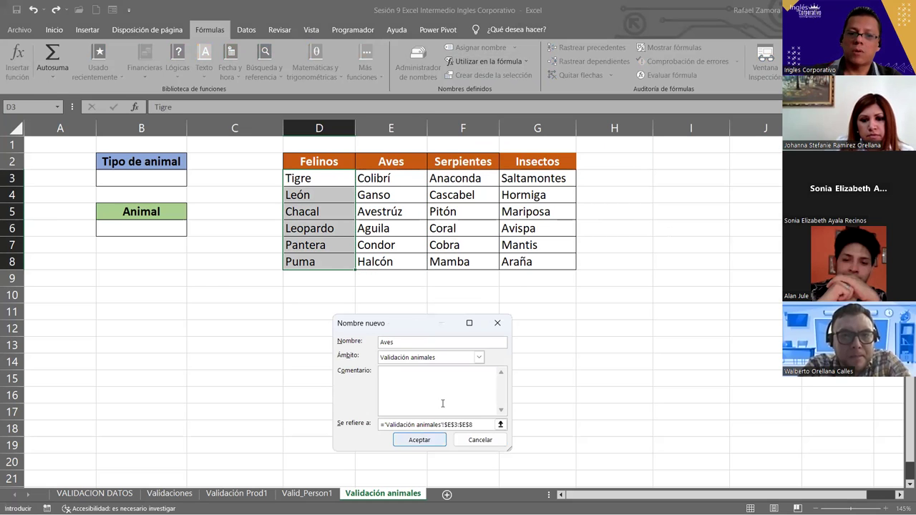
pyautogui.press('Return')
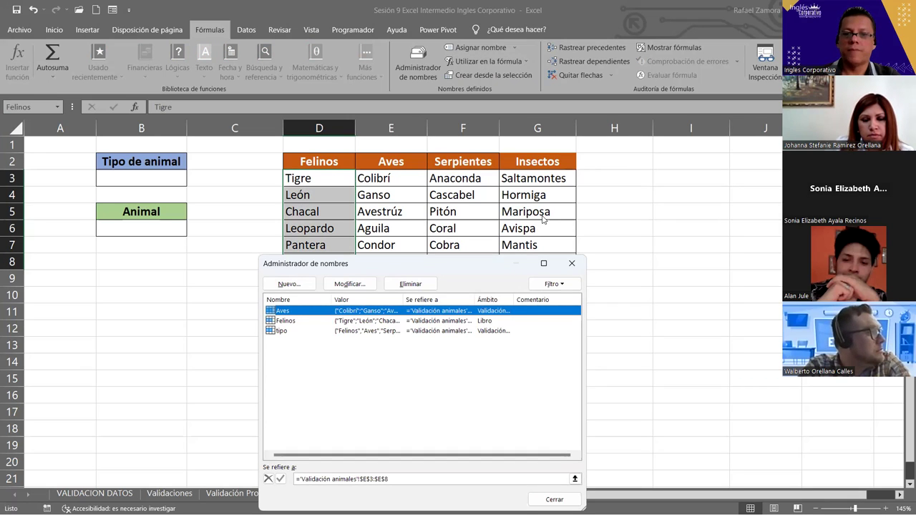
pyautogui.press('Escape')
pyautogui.click(518, 275)
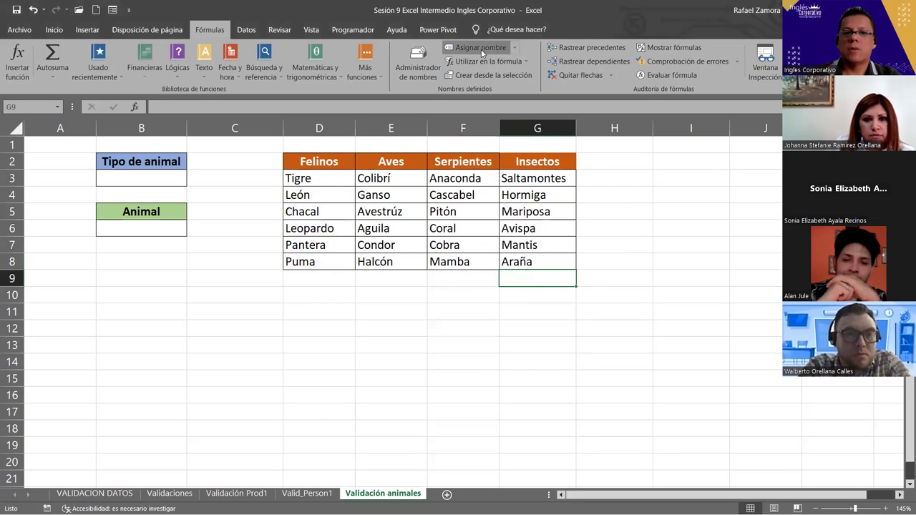
# - Define the name Serpientes referring to the snake cells F3:F8
pyautogui.click(481, 52)
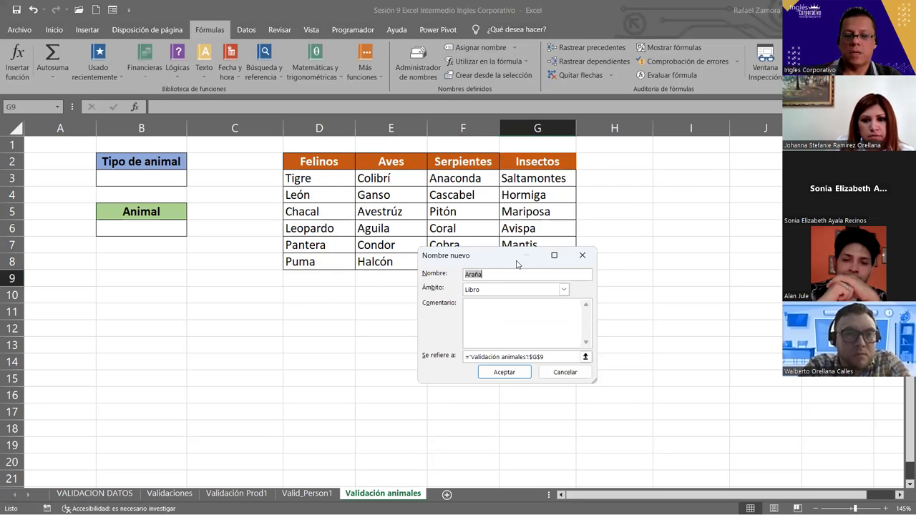
pyautogui.write('Serpientes')
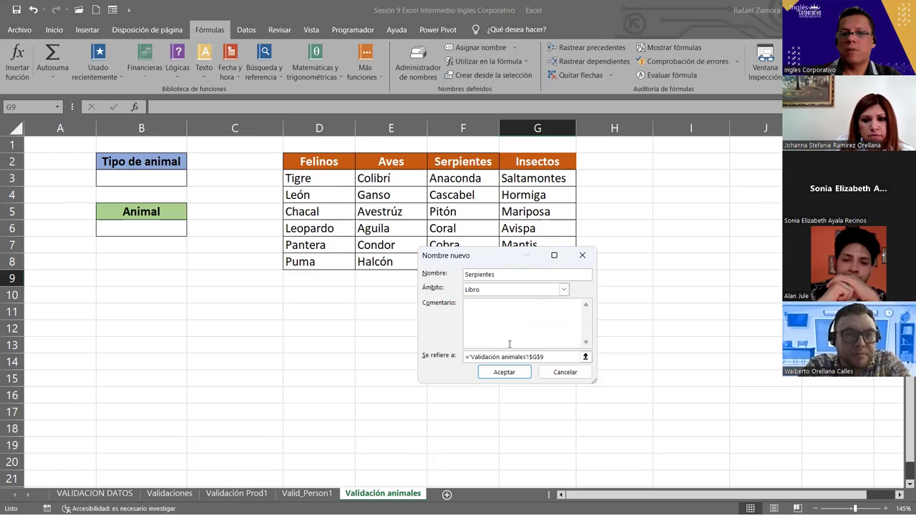
pyautogui.click(585, 356)
pyautogui.click(489, 174)
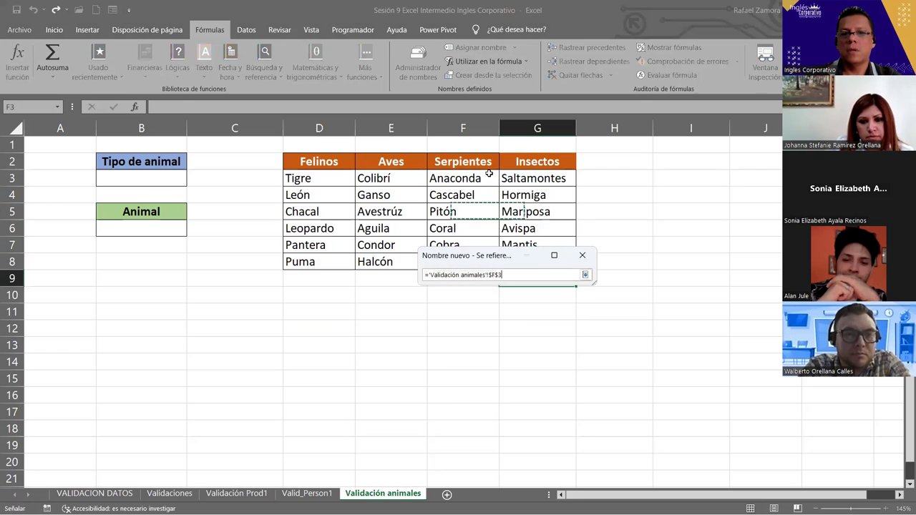
pyautogui.moveTo(462, 243); pyautogui.dragTo(478, 258)
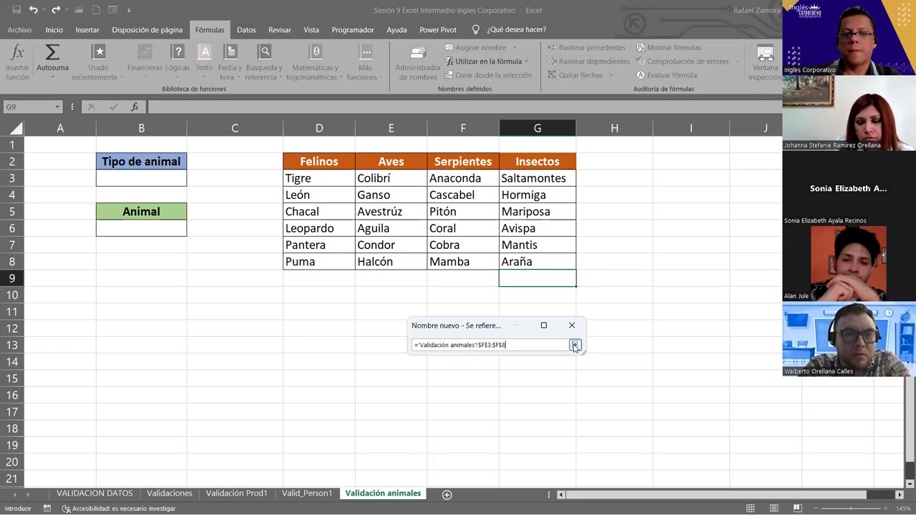
pyautogui.click(574, 346)
pyautogui.click(494, 442)
# - Name the insect list G3:G8 'Insectos' via the Name Box
pyautogui.moveTo(533, 178); pyautogui.dragTo(550, 261)
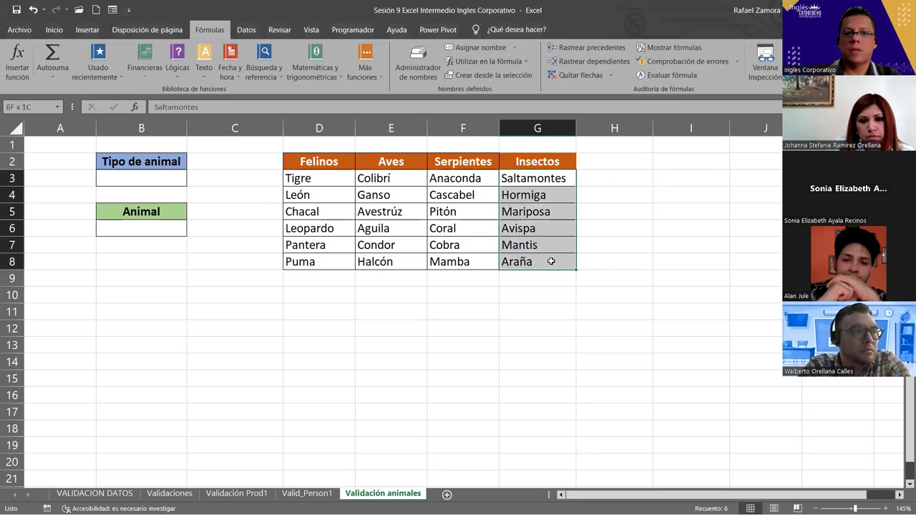
pyautogui.click(22, 106)
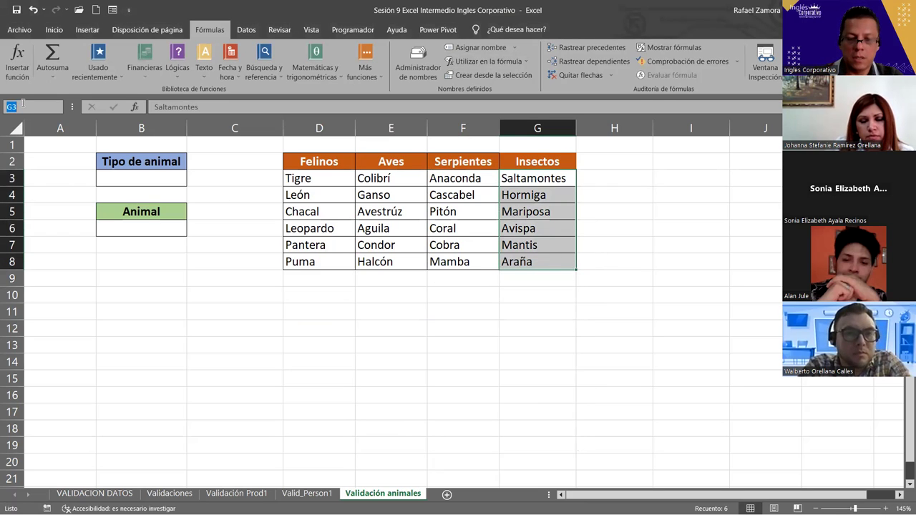
pyautogui.write('Insectos')
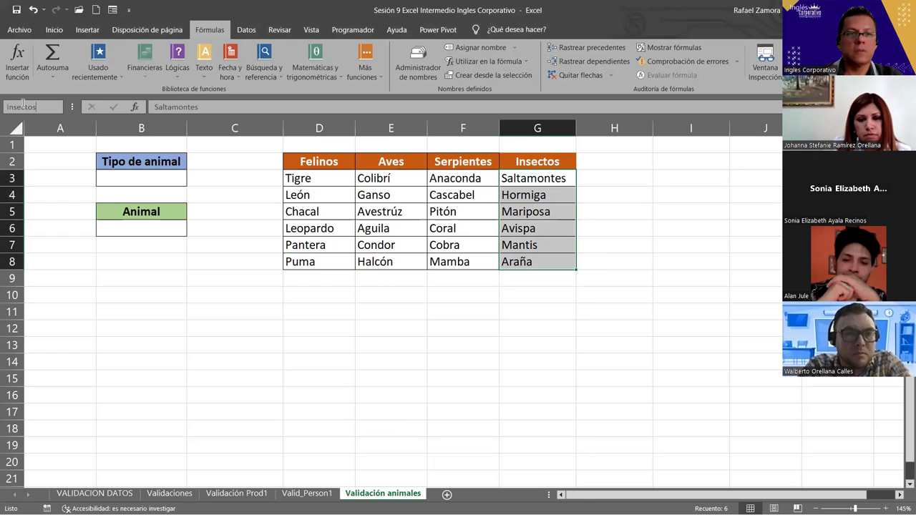
pyautogui.press('Return')
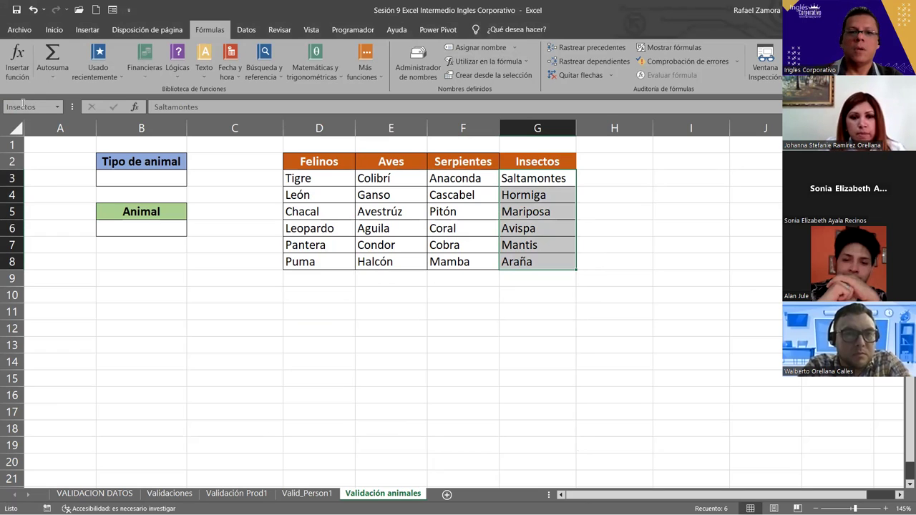
pyautogui.click(417, 63)
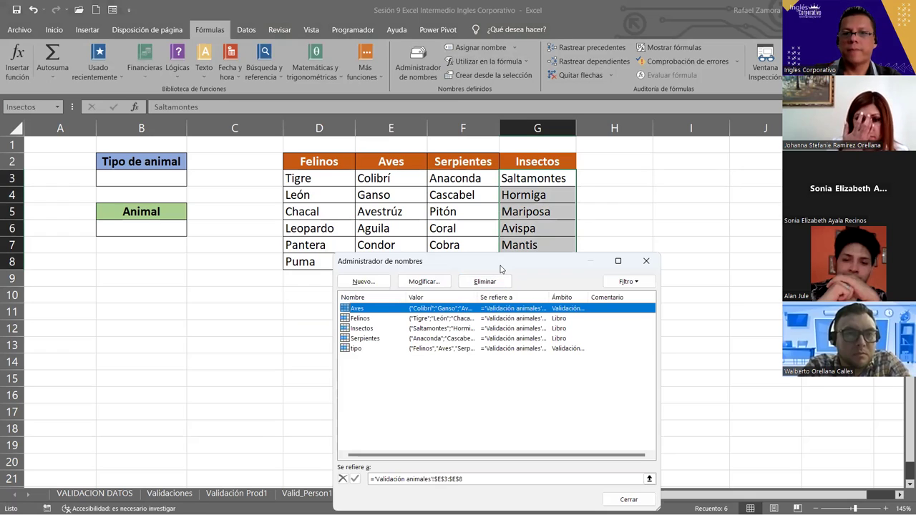
pyautogui.click(628, 500)
pyautogui.click(463, 361)
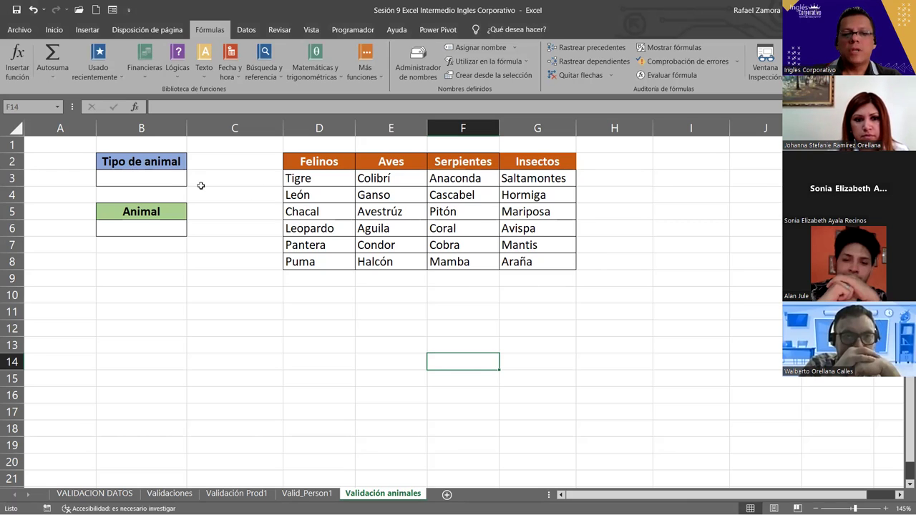
pyautogui.click(166, 182)
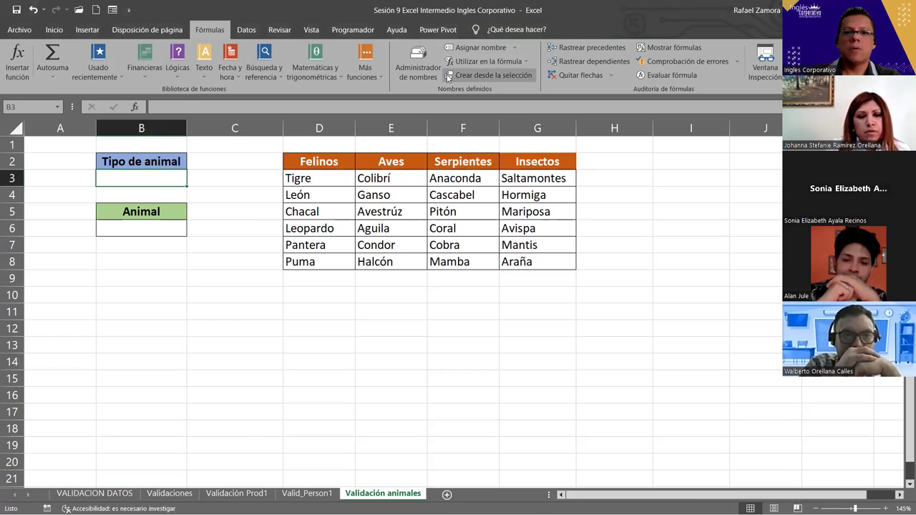
# - Create the name selec referring to 'Validación animales'!$B$3, then select cell B6
pyautogui.click(418, 72)
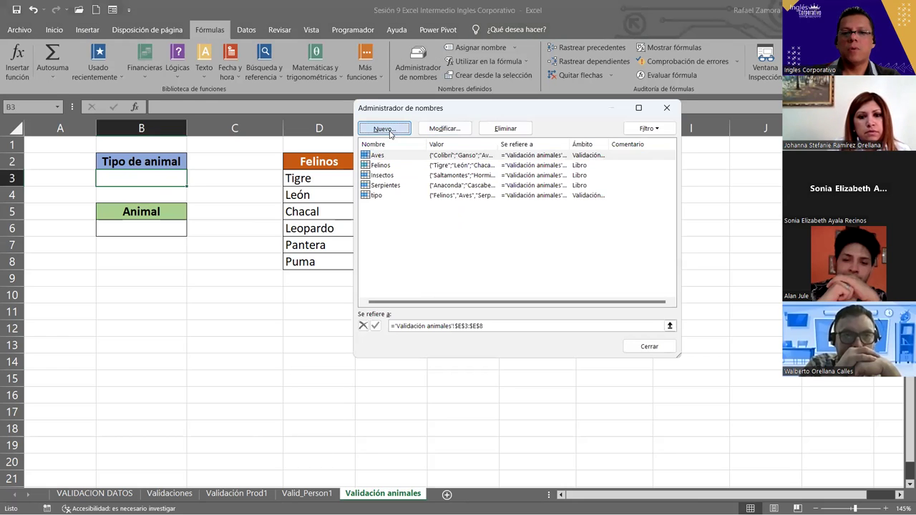
pyautogui.press('Return')
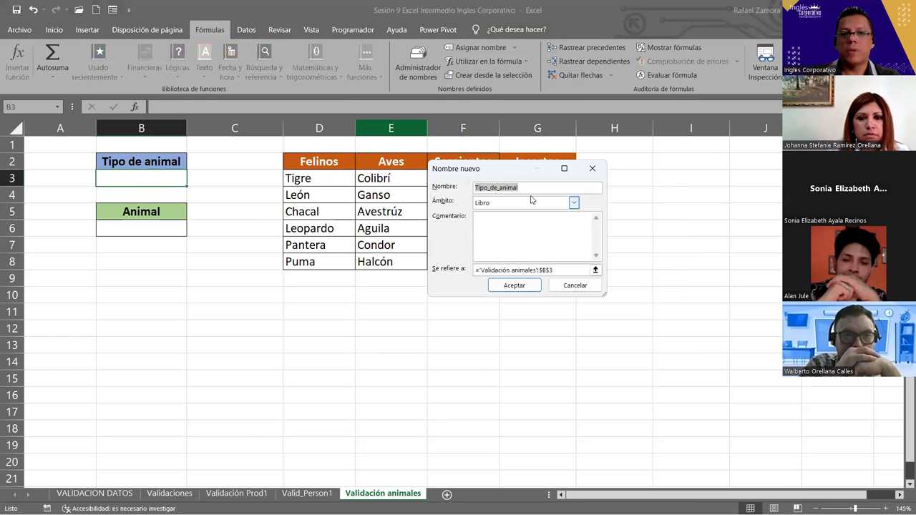
pyautogui.write('selec')
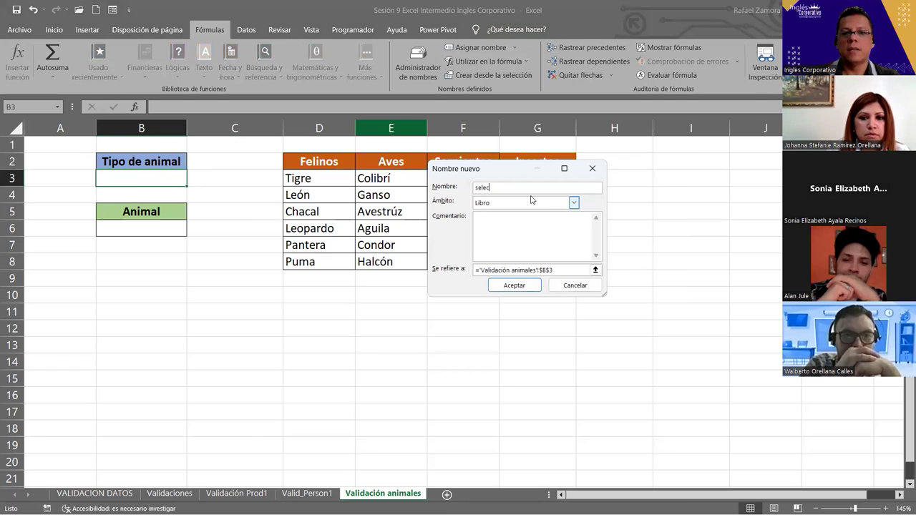
pyautogui.click(594, 271)
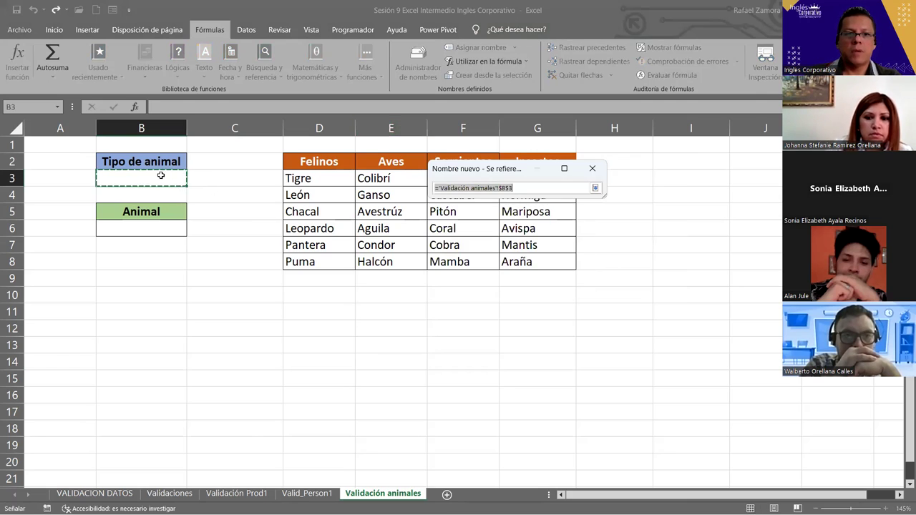
pyautogui.click(595, 188)
pyautogui.click(526, 287)
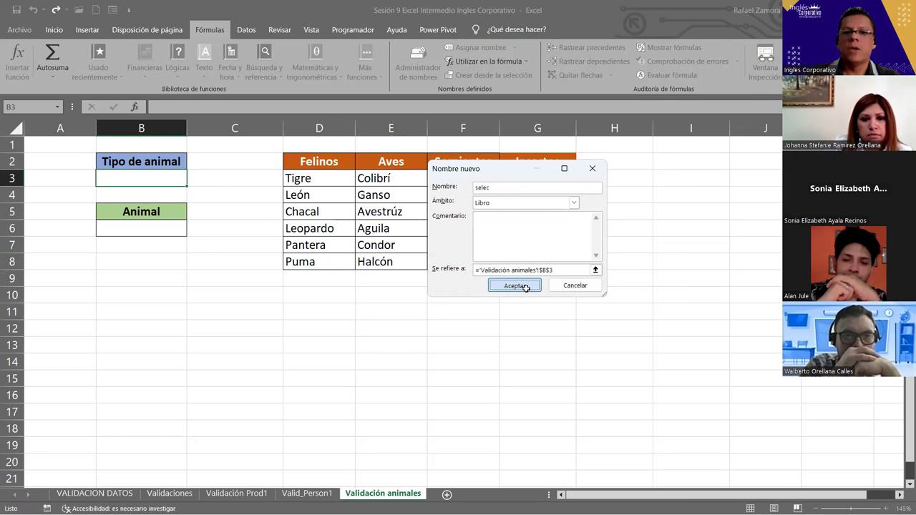
pyautogui.click(649, 346)
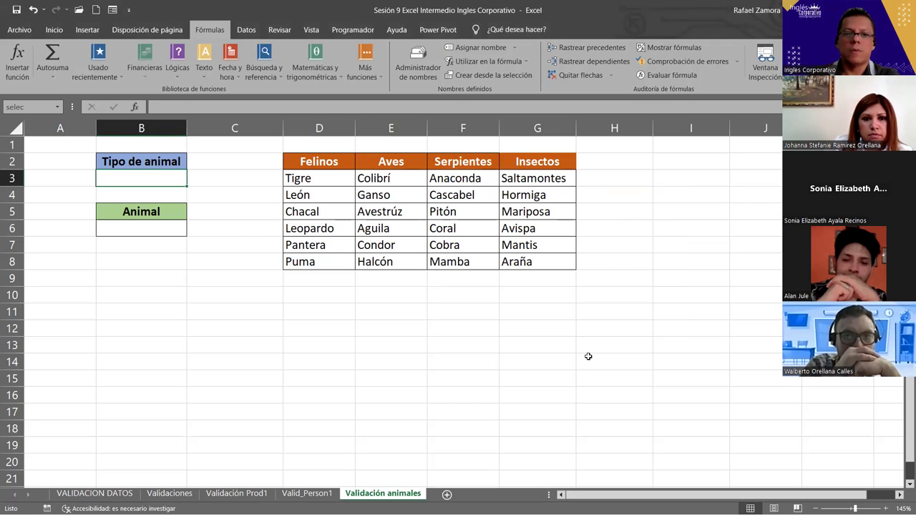
pyautogui.click(146, 223)
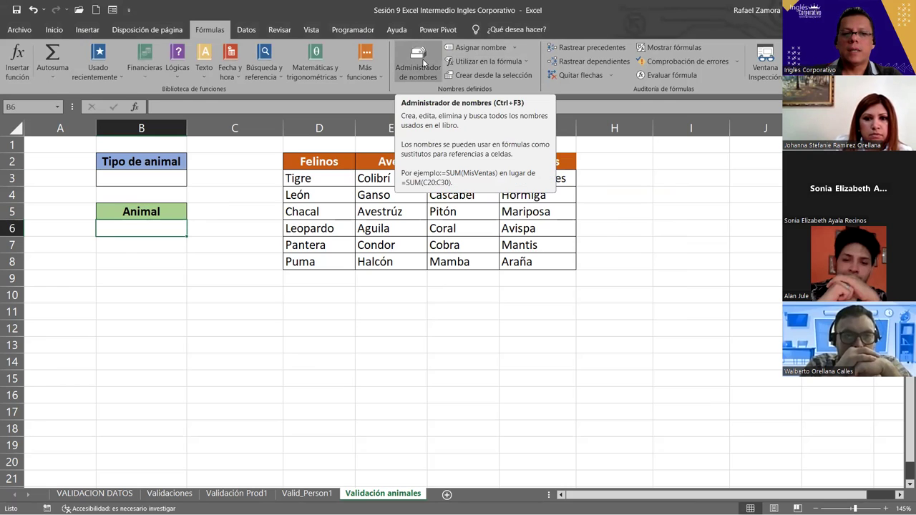
# - Give B6 list validation with source =indirecto(selec), accepting the source-error warning
pyautogui.click(245, 29)
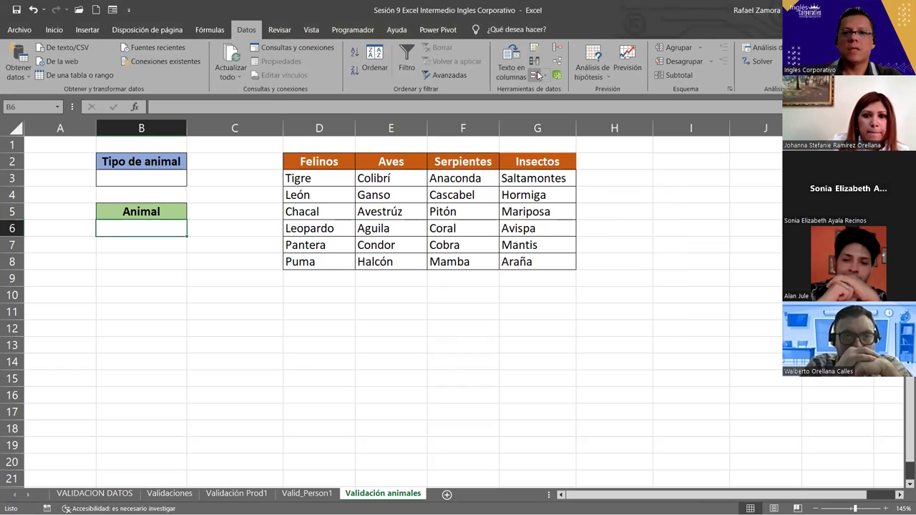
pyautogui.click(538, 76)
pyautogui.click(466, 201)
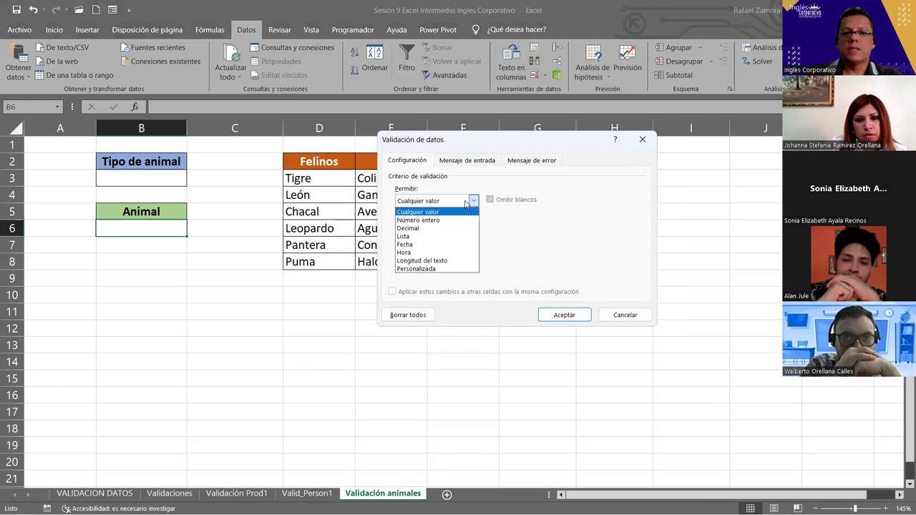
pyautogui.click(443, 236)
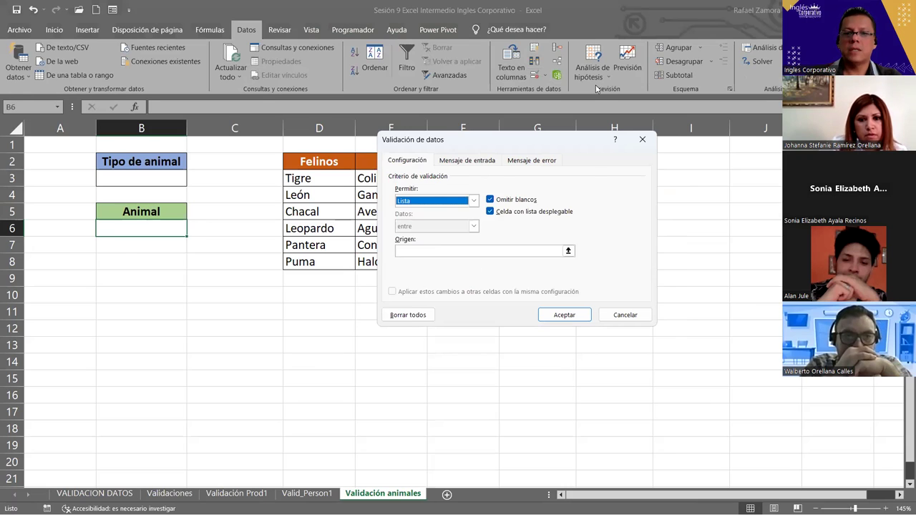
pyautogui.moveTo(486, 140); pyautogui.dragTo(598, 76)
pyautogui.click(546, 187)
pyautogui.write('=indirecto')
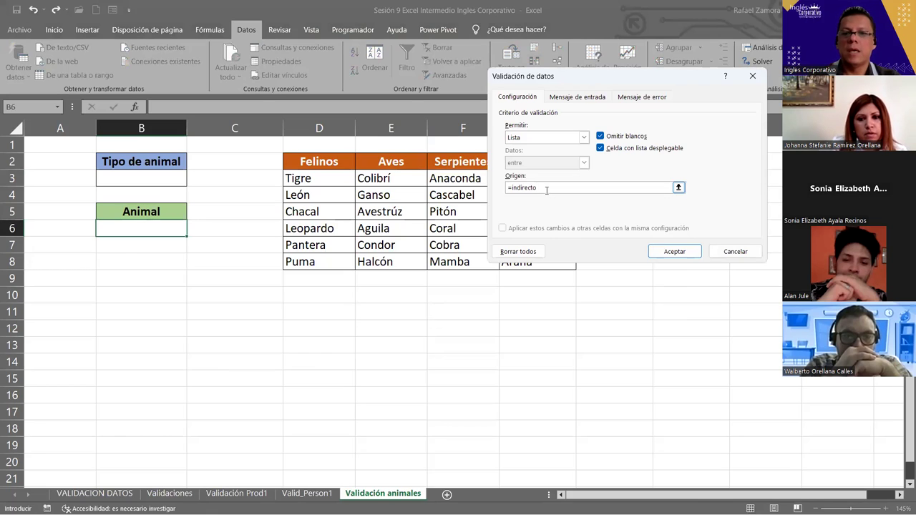
pyautogui.write('(selec')
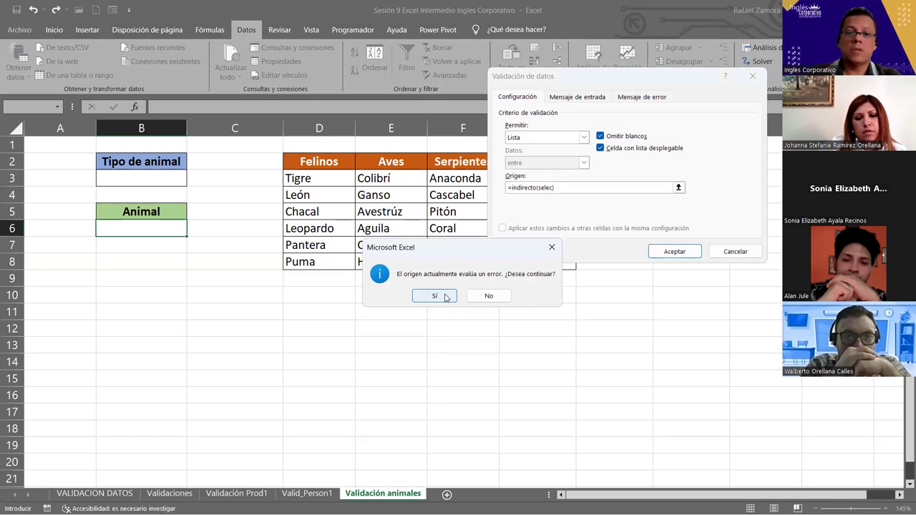
pyautogui.click(434, 295)
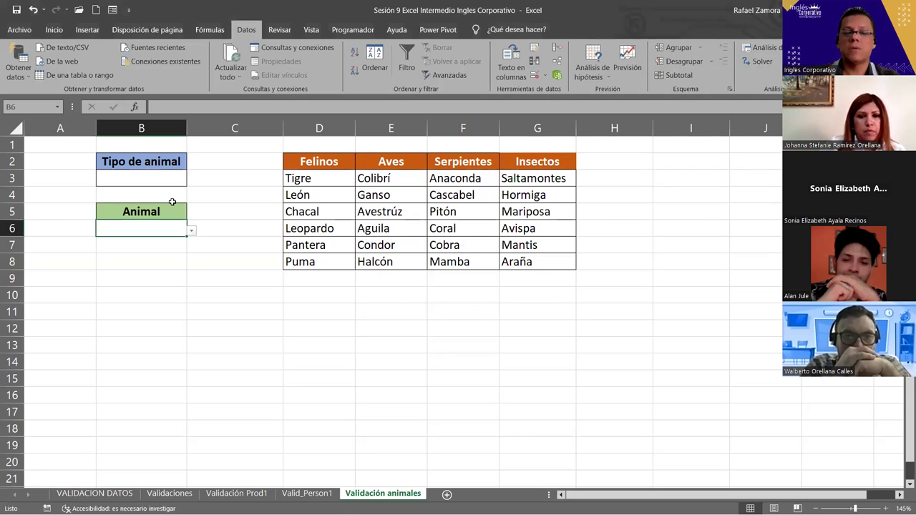
pyautogui.click(167, 178)
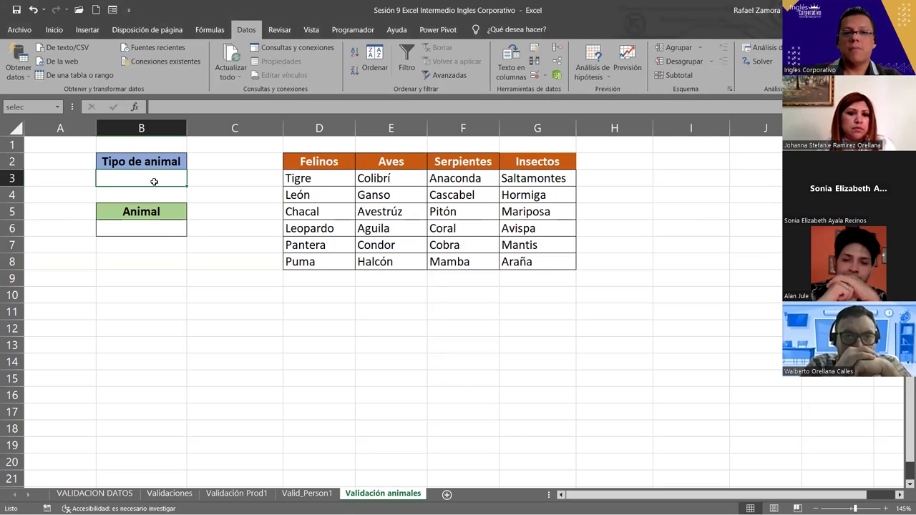
# - Set B3's validation to a List with source =tipo and apply it
pyautogui.click(546, 75)
pyautogui.click(576, 91)
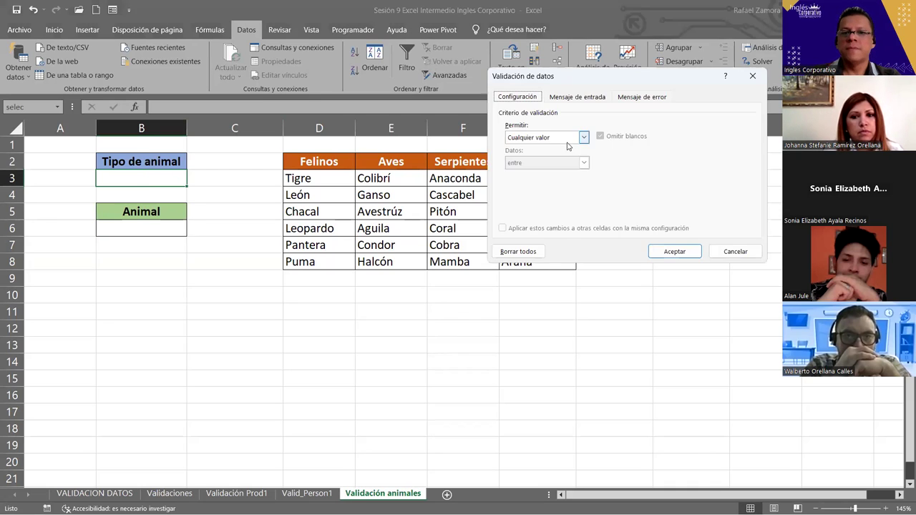
pyautogui.click(563, 138)
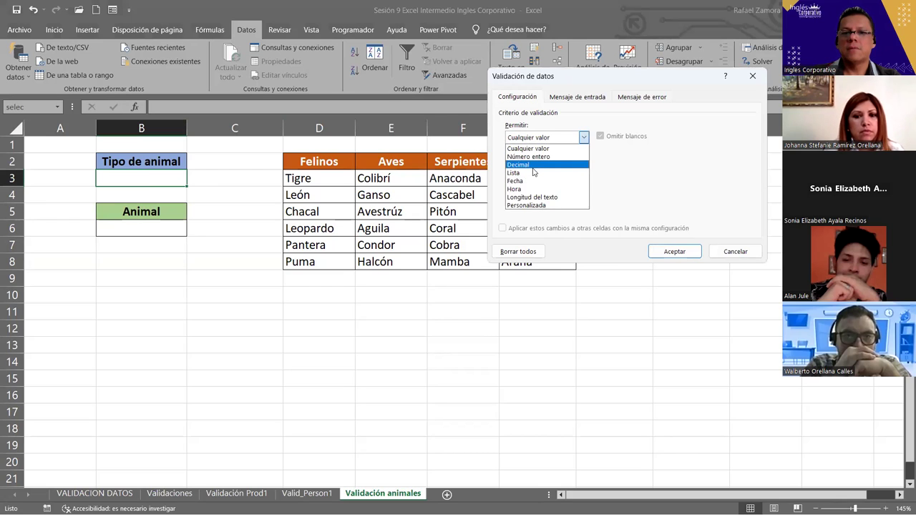
pyautogui.click(533, 166)
pyautogui.click(535, 164)
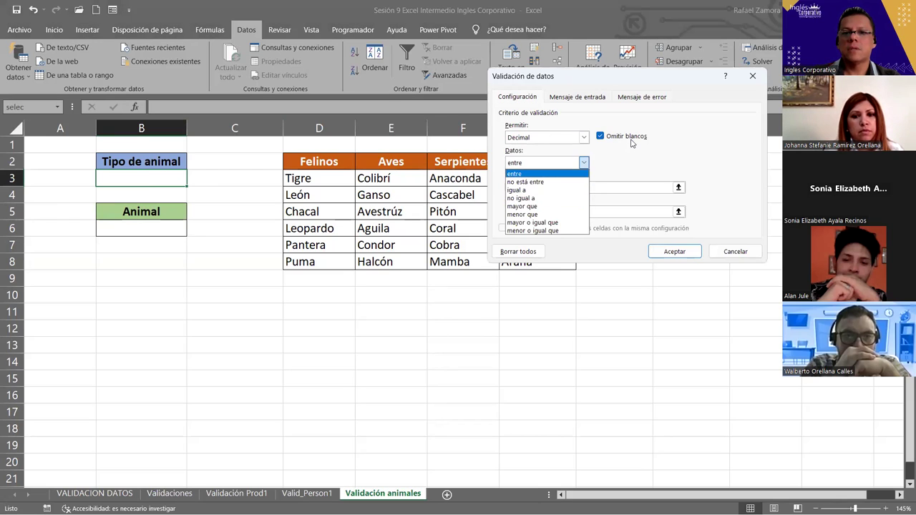
pyautogui.click(576, 138)
pyautogui.click(537, 173)
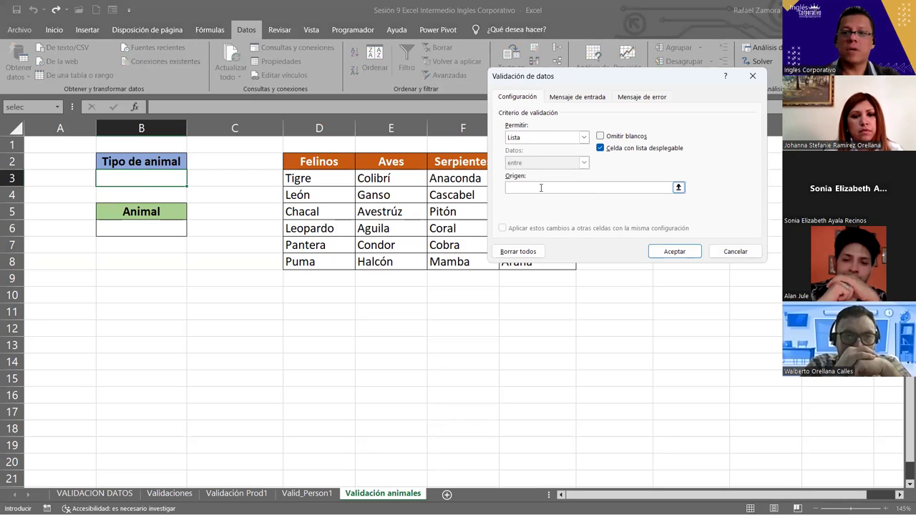
pyautogui.click(540, 187)
pyautogui.write('=')
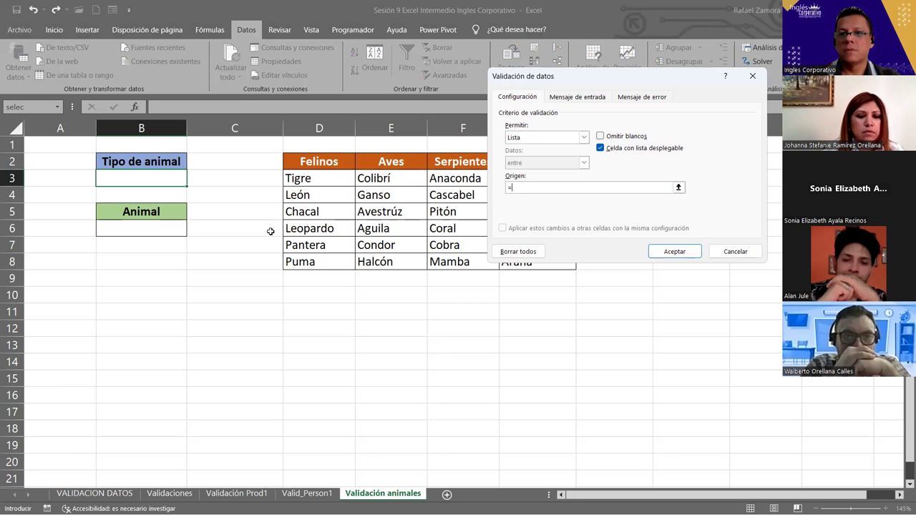
pyautogui.write('tipo')
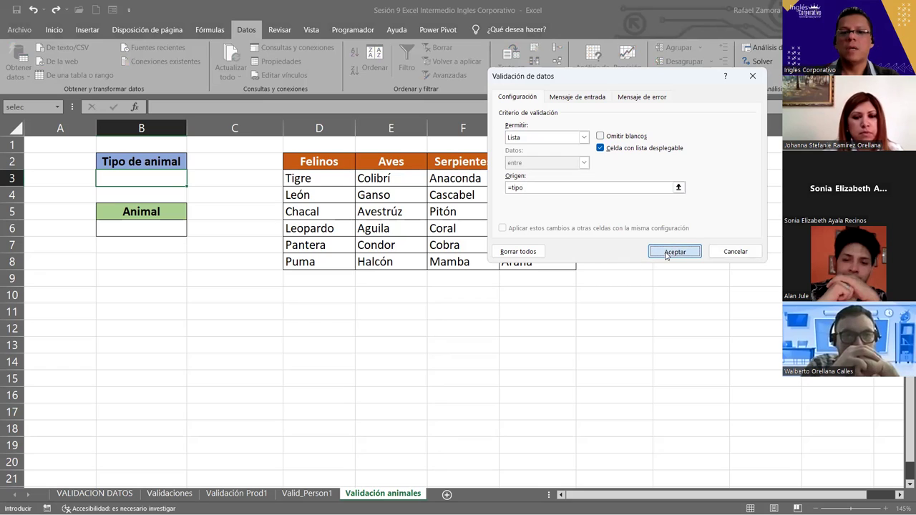
pyautogui.click(657, 254)
# - Try Aves, Felinos, then Serpientes in B3, and pick Pitón in B6
pyautogui.click(192, 180)
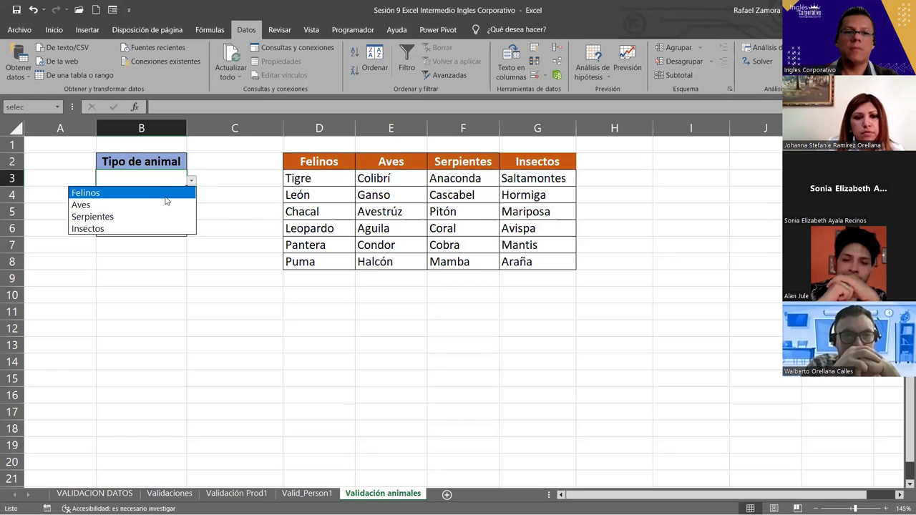
pyautogui.click(149, 211)
pyautogui.click(191, 180)
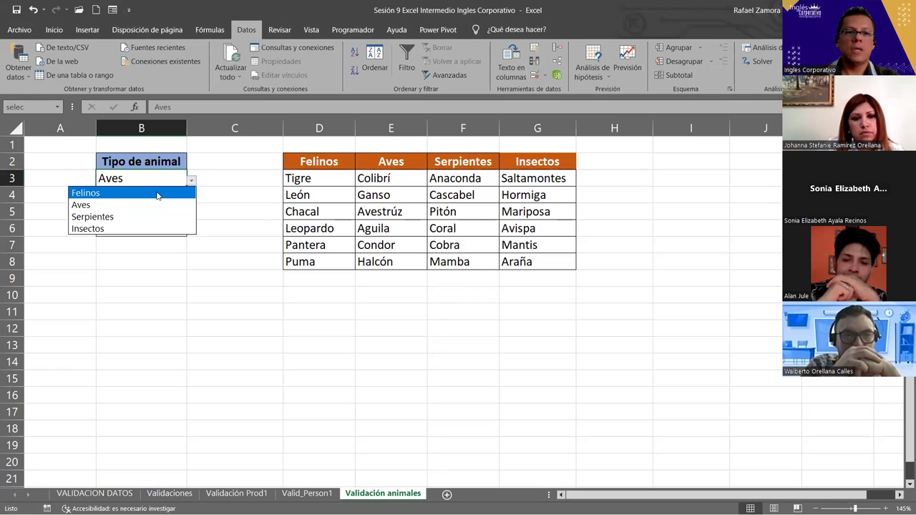
pyautogui.click(158, 197)
pyautogui.click(191, 180)
pyautogui.click(93, 216)
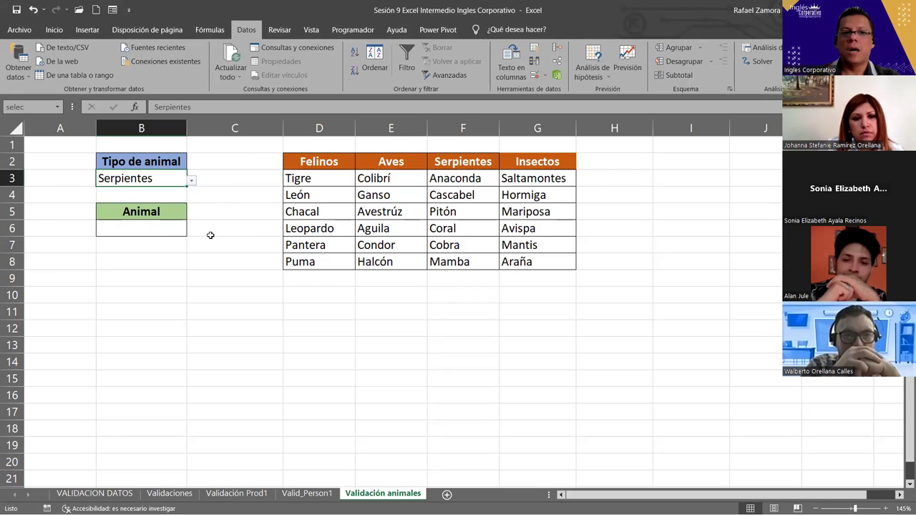
pyautogui.click(169, 229)
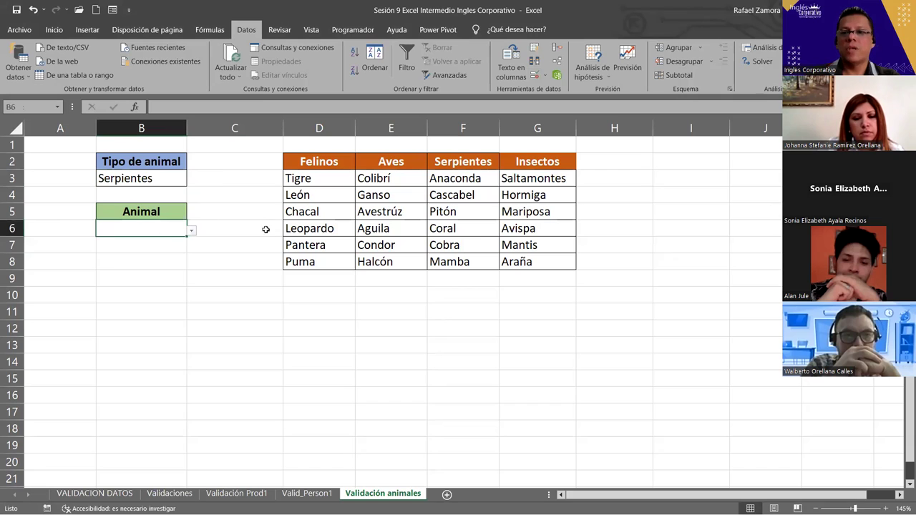
pyautogui.click(191, 230)
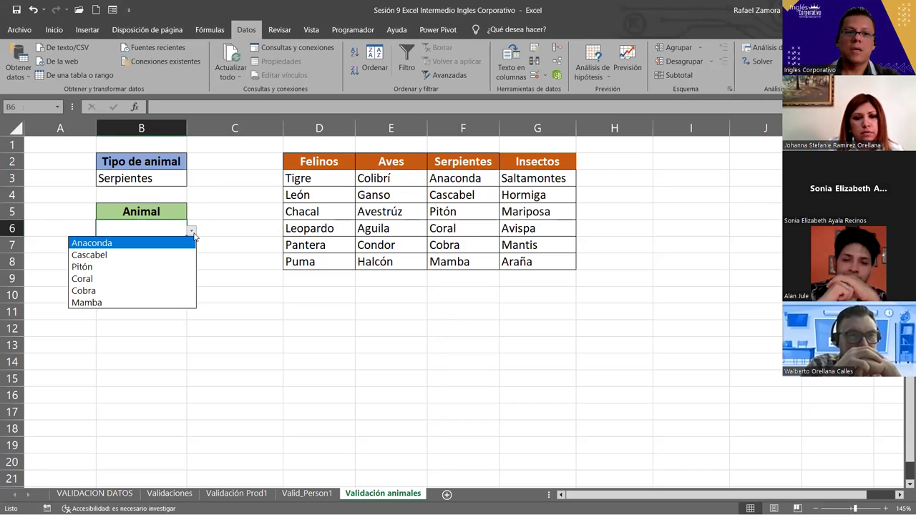
pyautogui.click(149, 267)
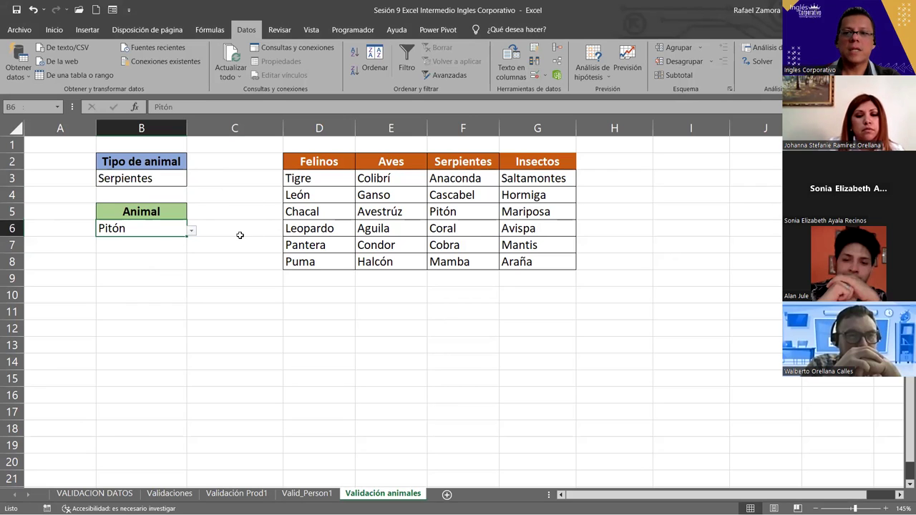
# - Choose Felinos with Pantera, then finish on Insectos with Mantis
pyautogui.click(170, 180)
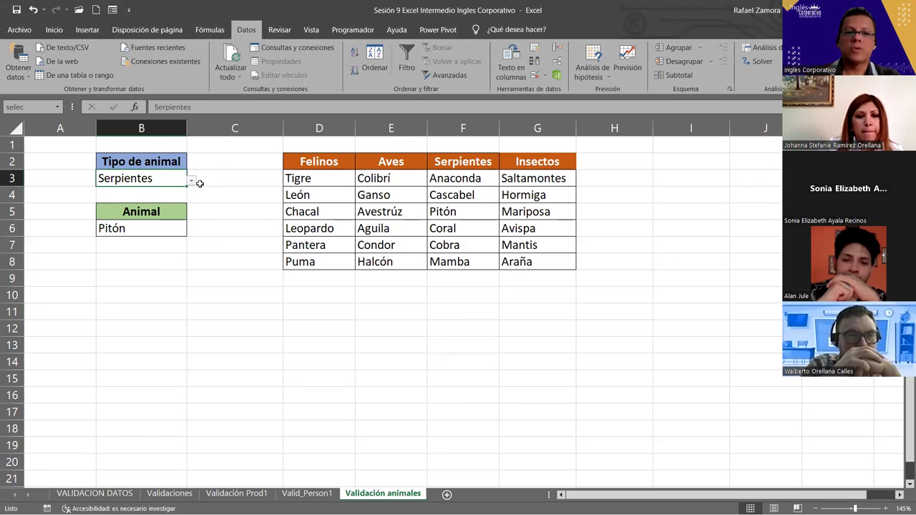
pyautogui.click(192, 182)
pyautogui.click(166, 194)
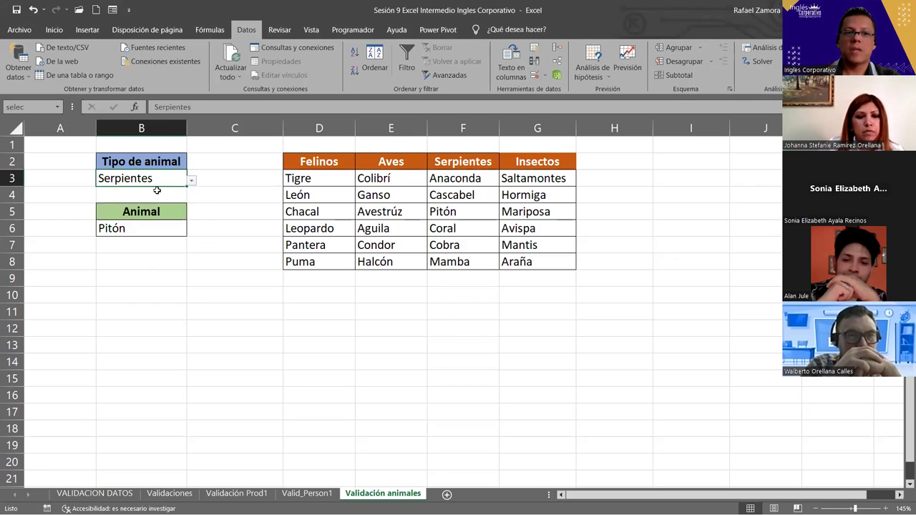
pyautogui.click(180, 229)
pyautogui.click(190, 233)
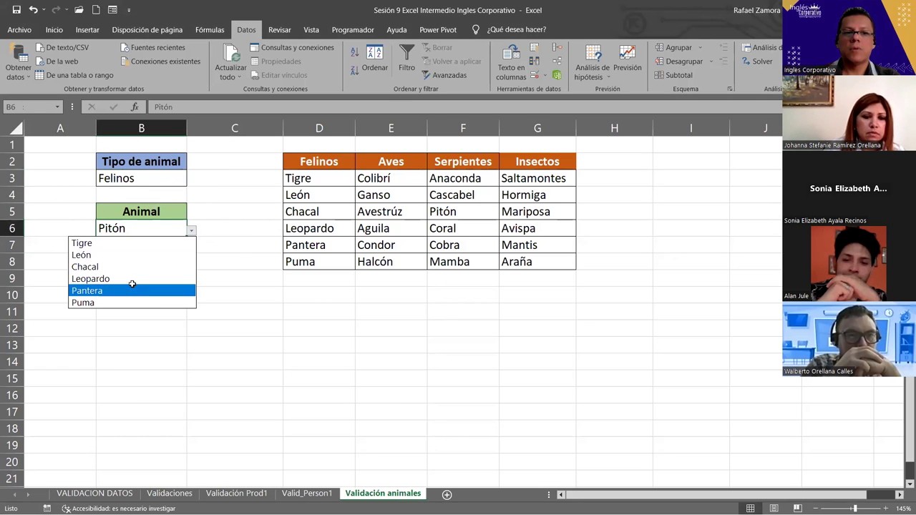
pyautogui.click(135, 286)
pyautogui.click(172, 180)
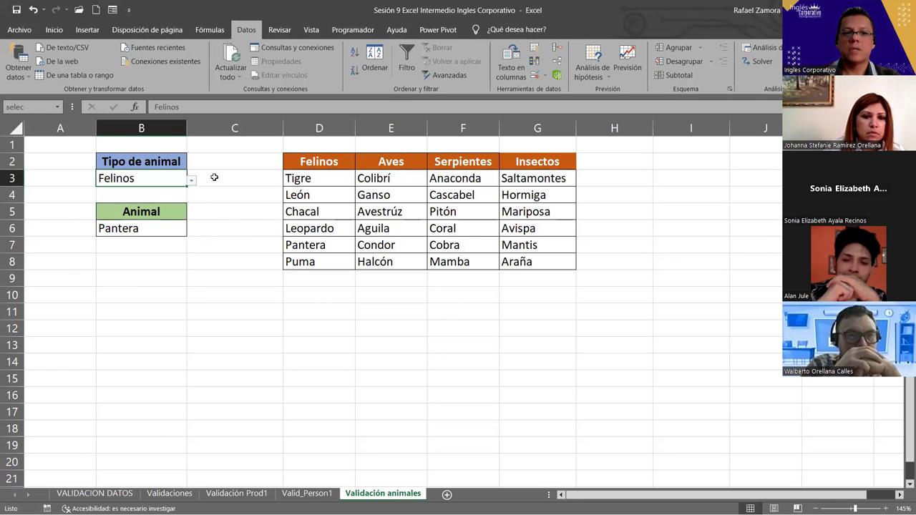
pyautogui.click(190, 183)
pyautogui.click(135, 223)
pyautogui.click(171, 228)
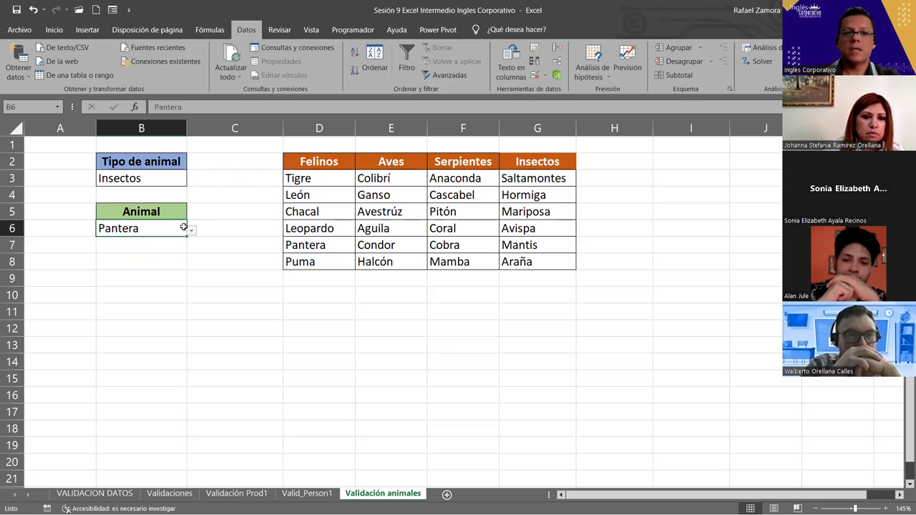
pyautogui.click(191, 229)
pyautogui.click(129, 293)
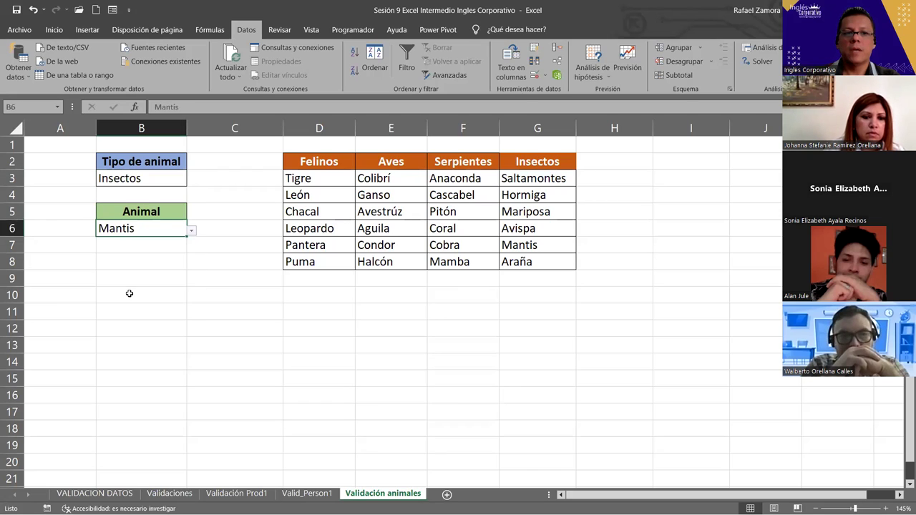
# - Check empty cell C8's validation settings unchanged, then open the Name Manager
pyautogui.click(262, 263)
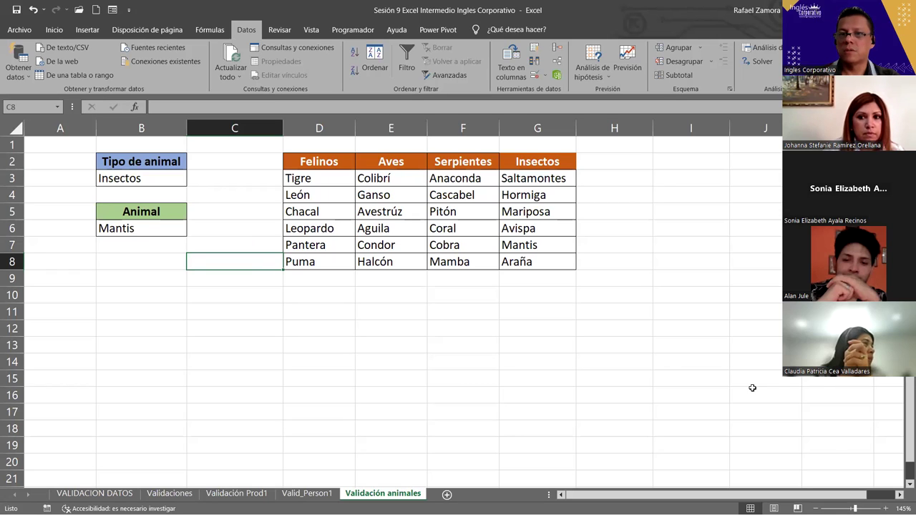
pyautogui.click(533, 77)
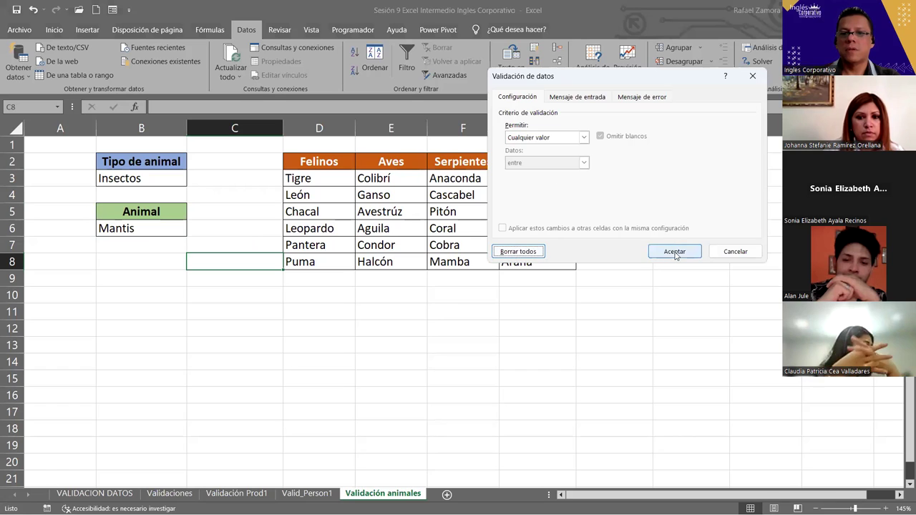
pyautogui.click(675, 254)
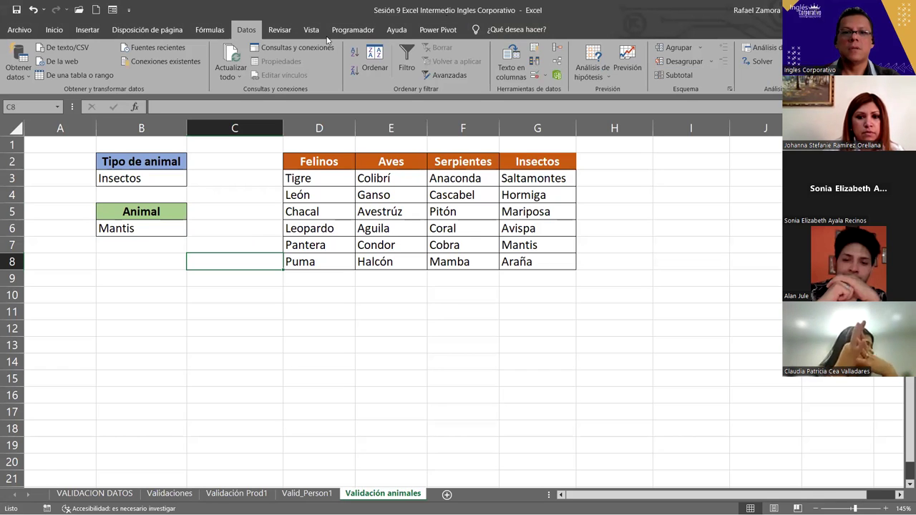
pyautogui.click(210, 30)
pyautogui.click(418, 68)
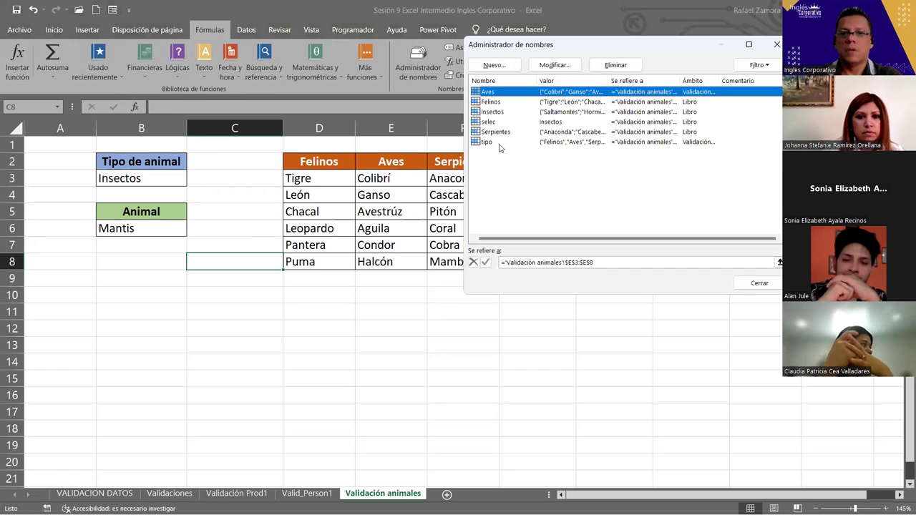
# - Select all six defined names in the Name Manager and delete them
pyautogui.keyDown('shift'); pyautogui.click(498, 144); pyautogui.keyUp('shift')
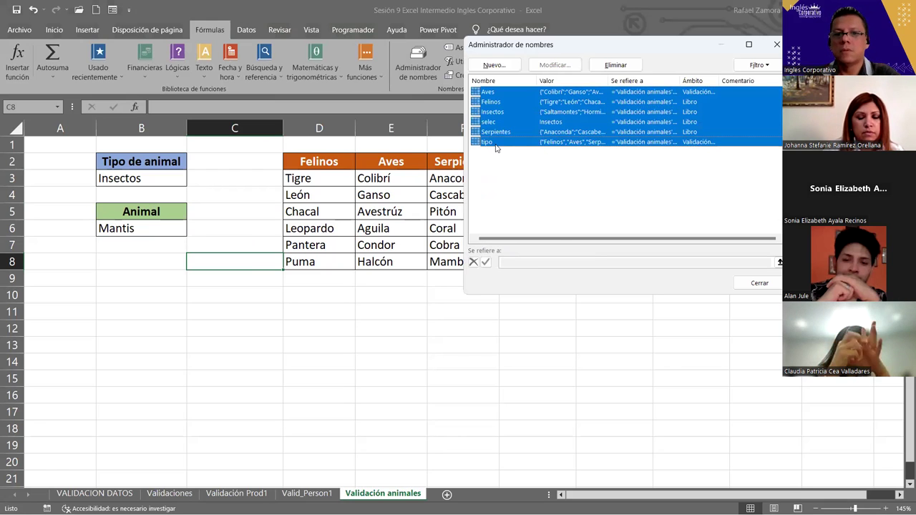
pyautogui.press('Delete')
pyautogui.click(434, 297)
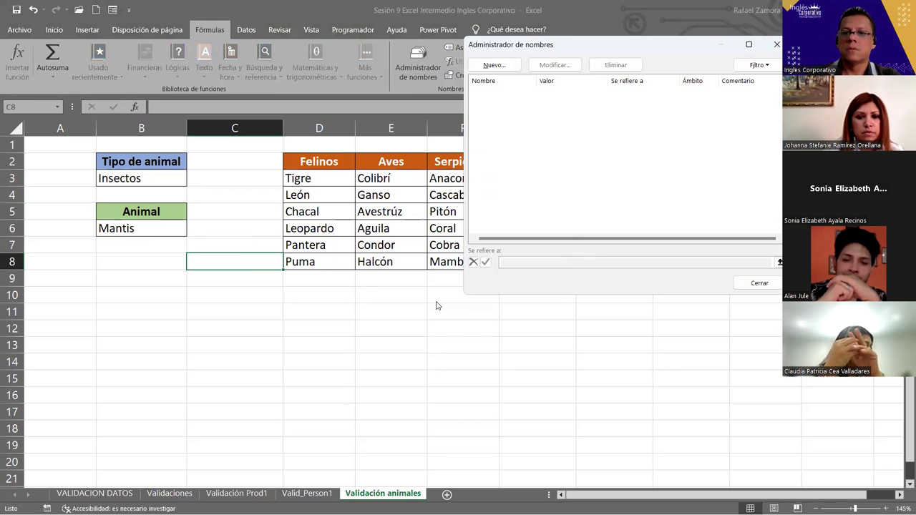
pyautogui.click(760, 284)
# - Clear the values and drop-down validation from cells B3 and B6
pyautogui.click(174, 178)
pyautogui.press('Delete')
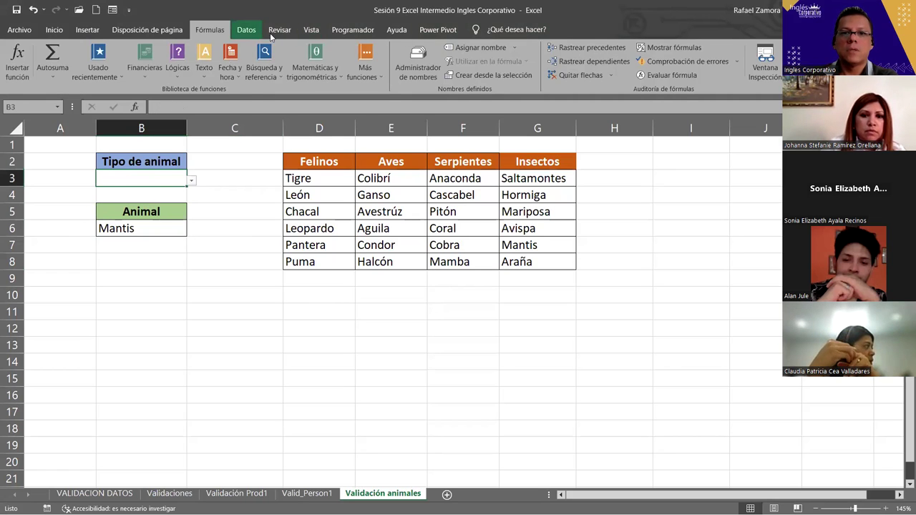
pyautogui.click(246, 30)
pyautogui.click(537, 75)
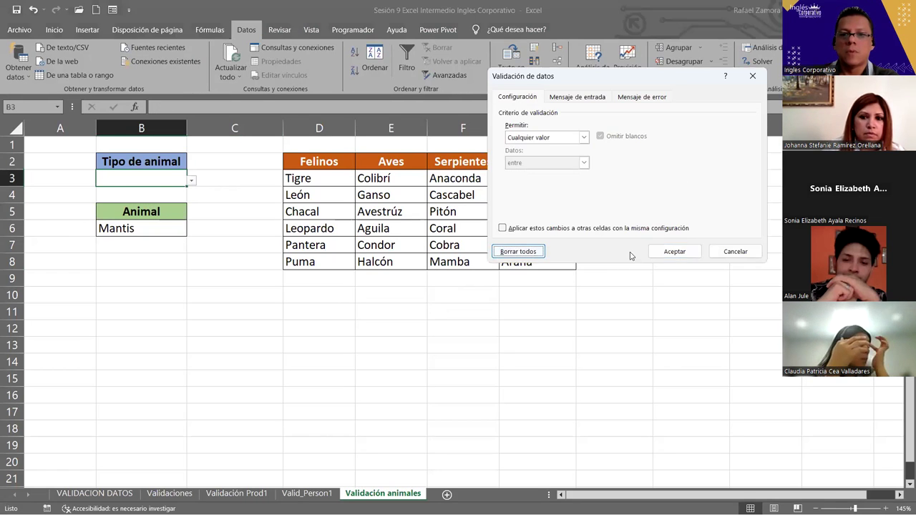
pyautogui.click(671, 251)
pyautogui.click(141, 229)
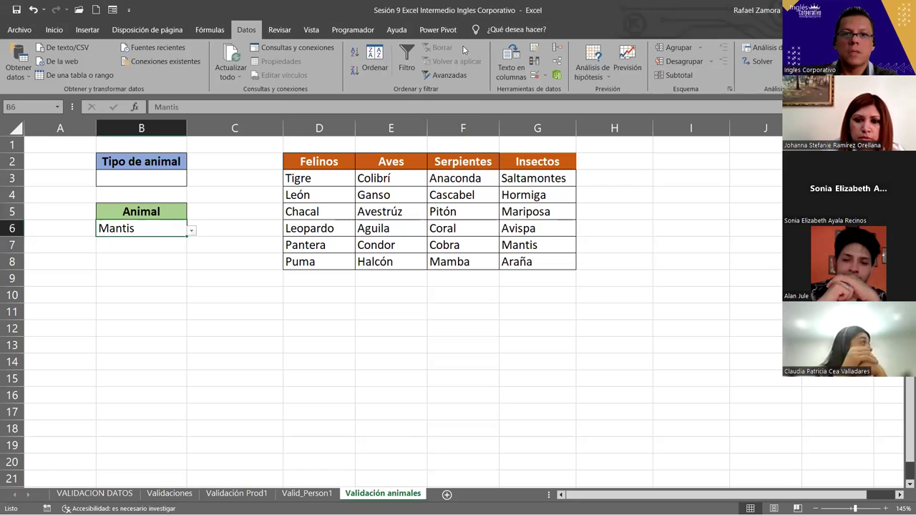
pyautogui.click(536, 75)
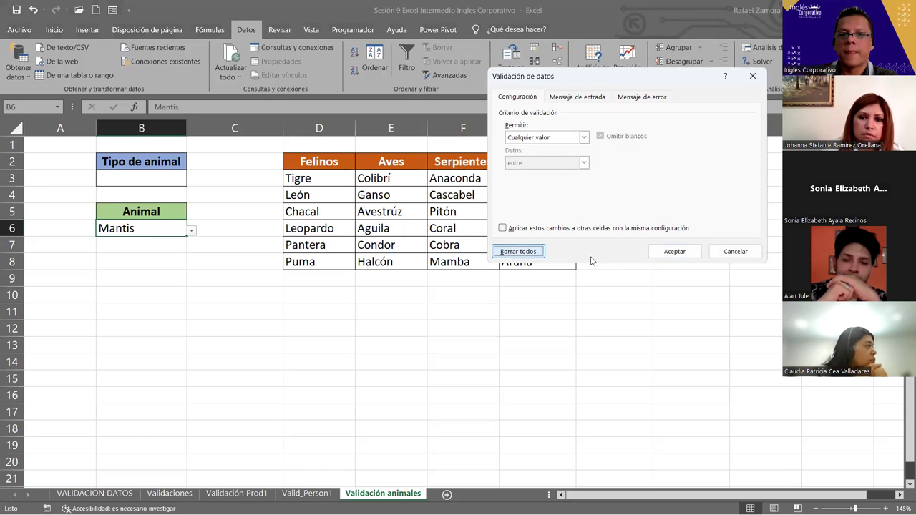
pyautogui.click(676, 253)
pyautogui.press('Delete')
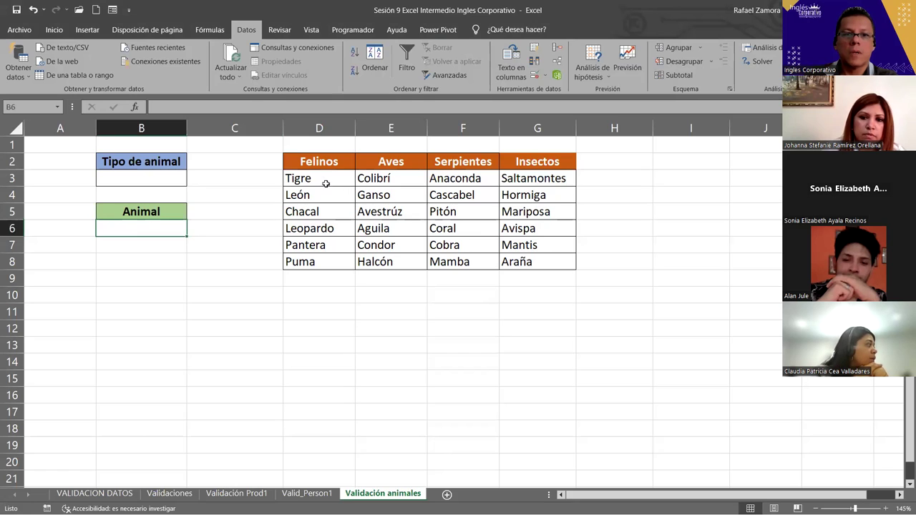
pyautogui.click(329, 160)
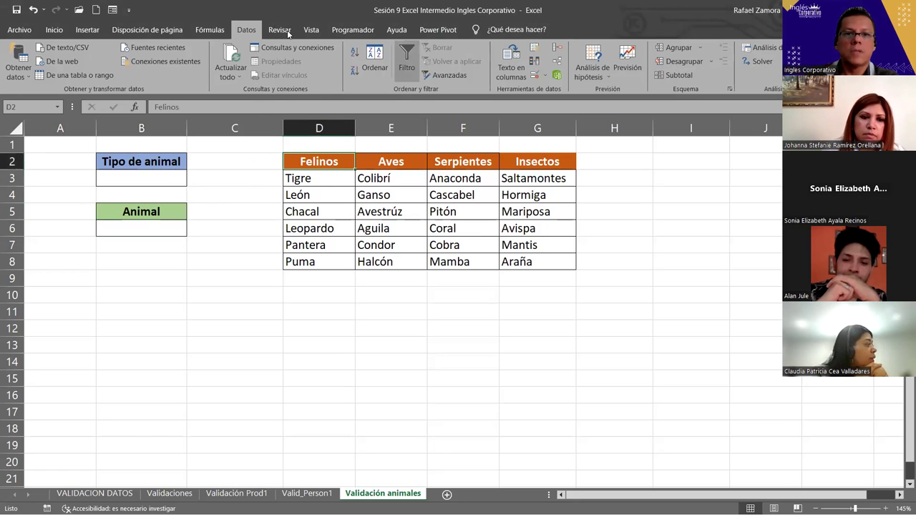
# - Create the workbook name Tipos referring to the headers D2:G2 of 'Validación animales'
pyautogui.click(210, 29)
pyautogui.click(417, 65)
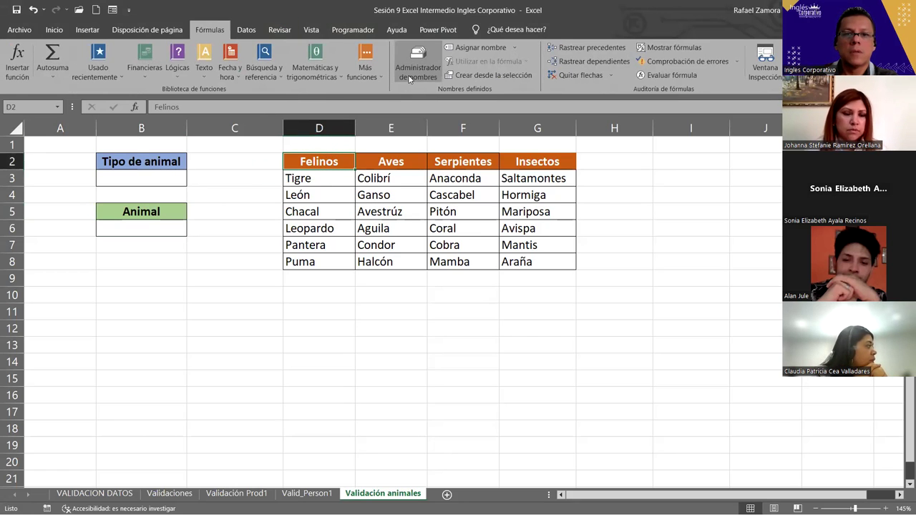
pyautogui.click(767, 49)
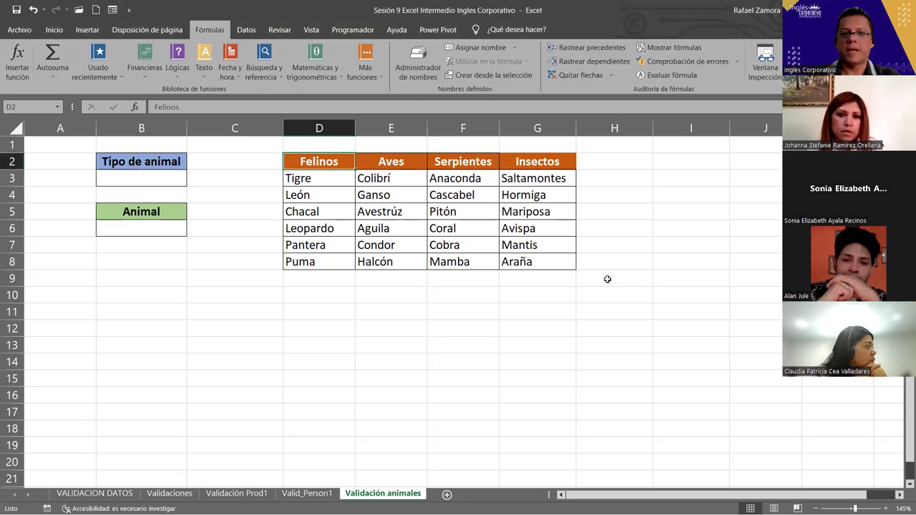
pyautogui.click(629, 323)
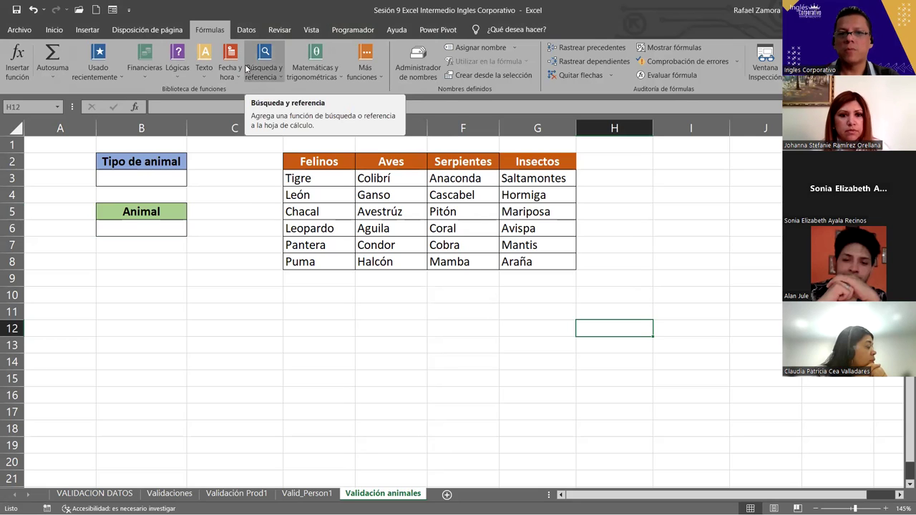
pyautogui.click(420, 64)
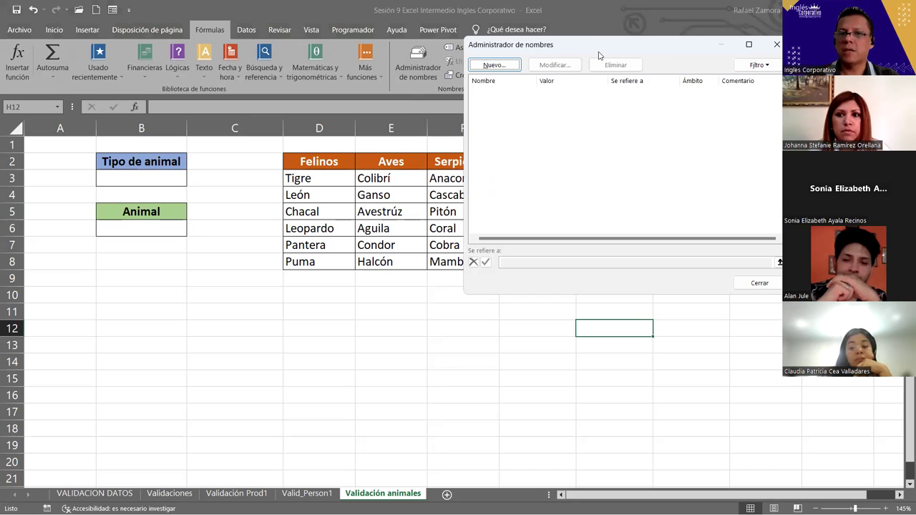
pyautogui.moveTo(598, 52); pyautogui.dragTo(714, 205)
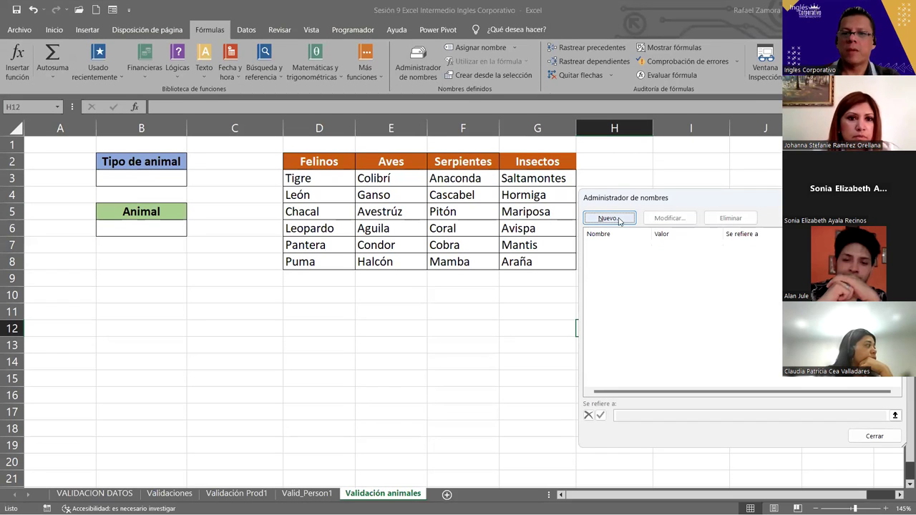
pyautogui.click(616, 219)
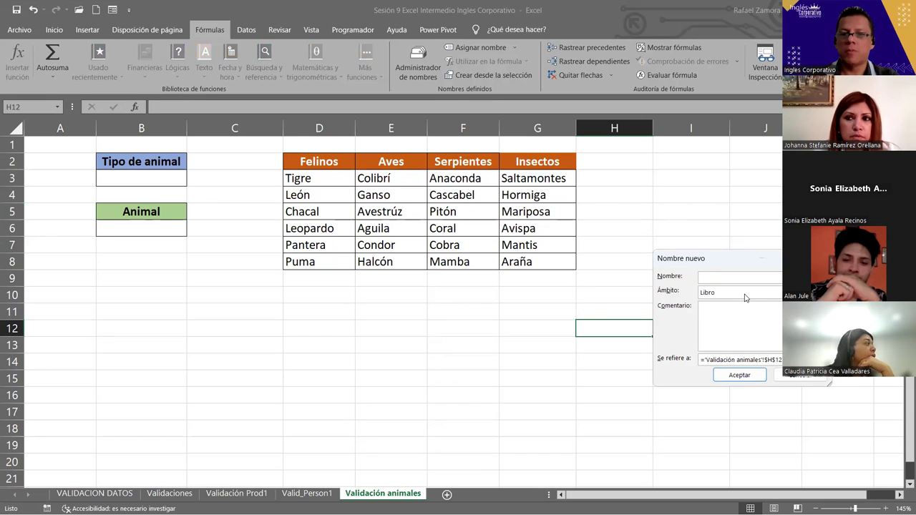
pyautogui.write('Tipos')
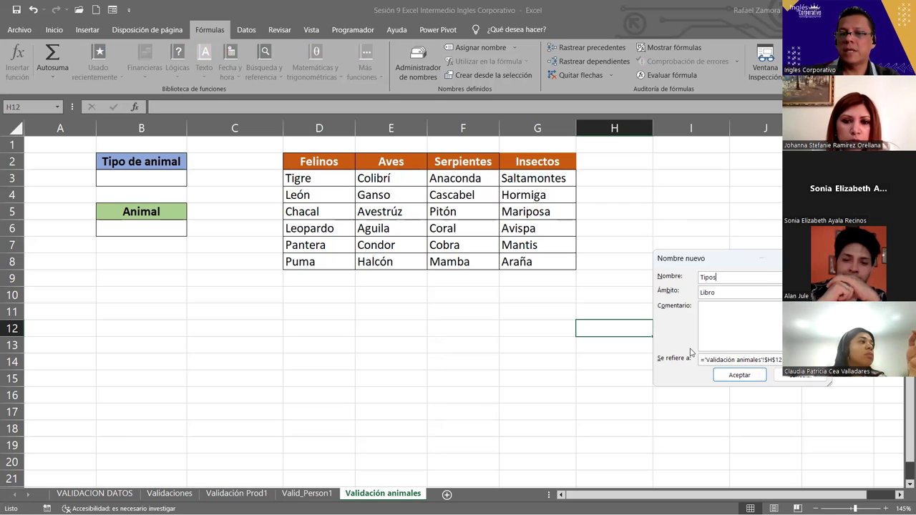
pyautogui.press('Tab')
pyautogui.press('Tab')
pyautogui.press('Tab')
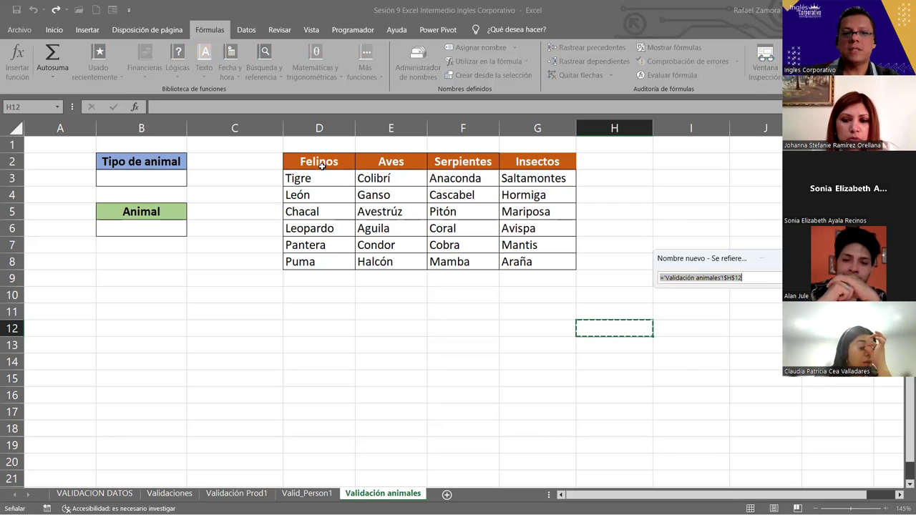
pyautogui.click(319, 164)
pyautogui.keyDown('shift'); pyautogui.click(550, 170); pyautogui.keyUp('shift')
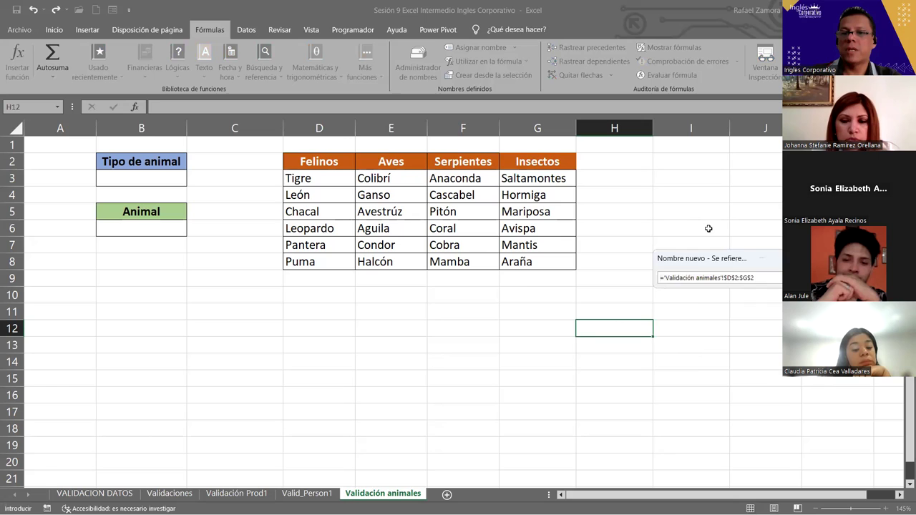
pyautogui.click(742, 383)
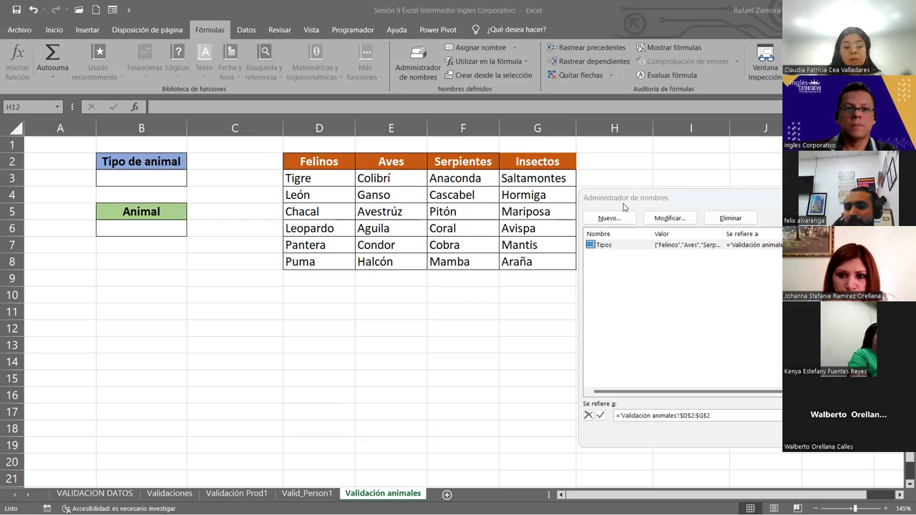
# - Create the name Felinos referring to the cat list in D3:D8
pyautogui.click(696, 205)
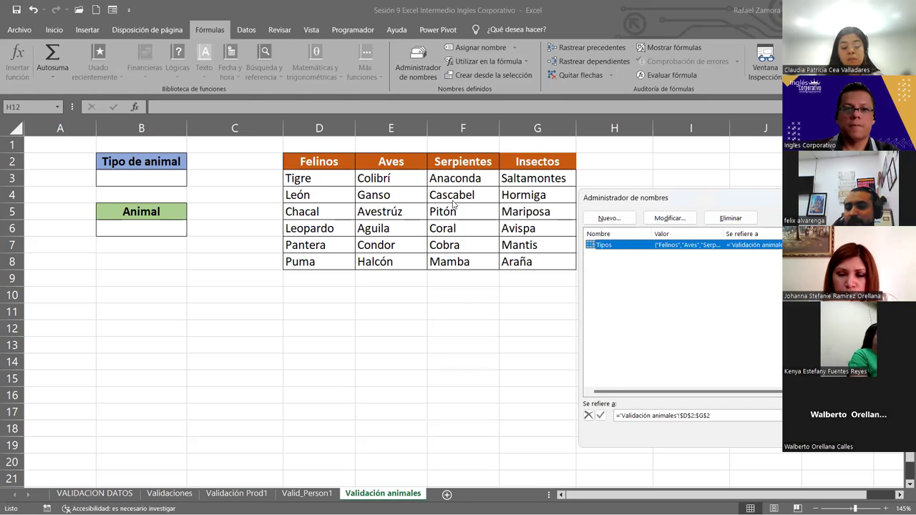
pyautogui.click(629, 222)
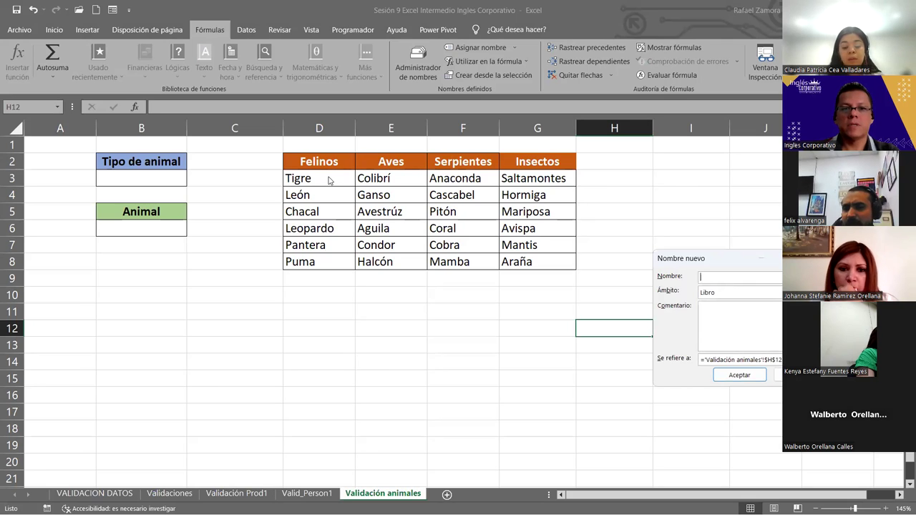
pyautogui.write('Felinos')
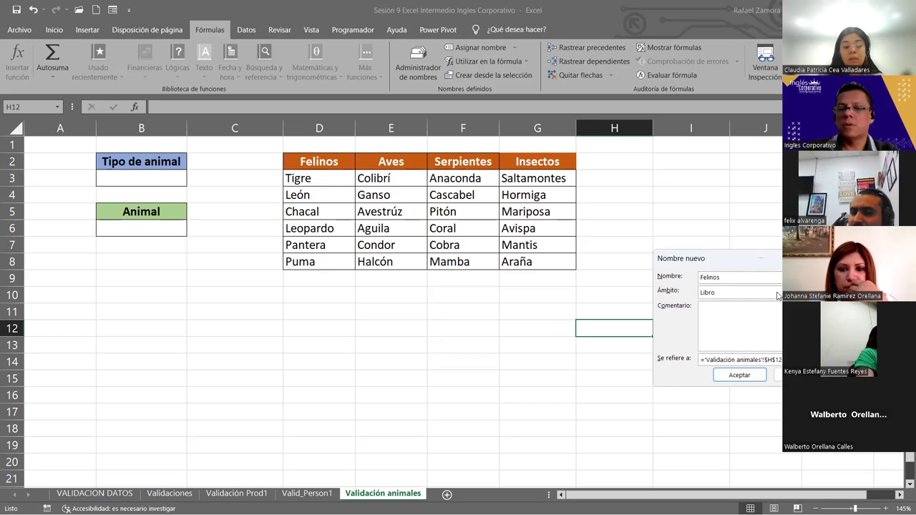
pyautogui.click(740, 359)
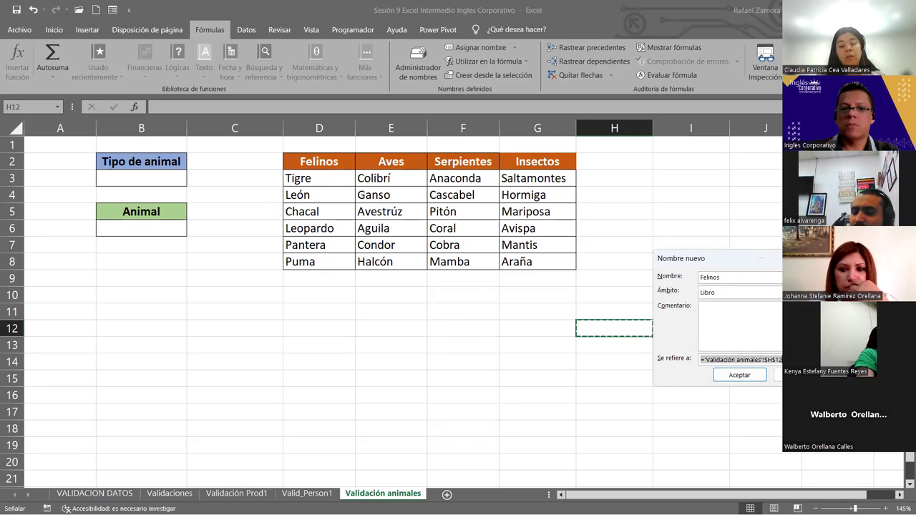
pyautogui.click(326, 177)
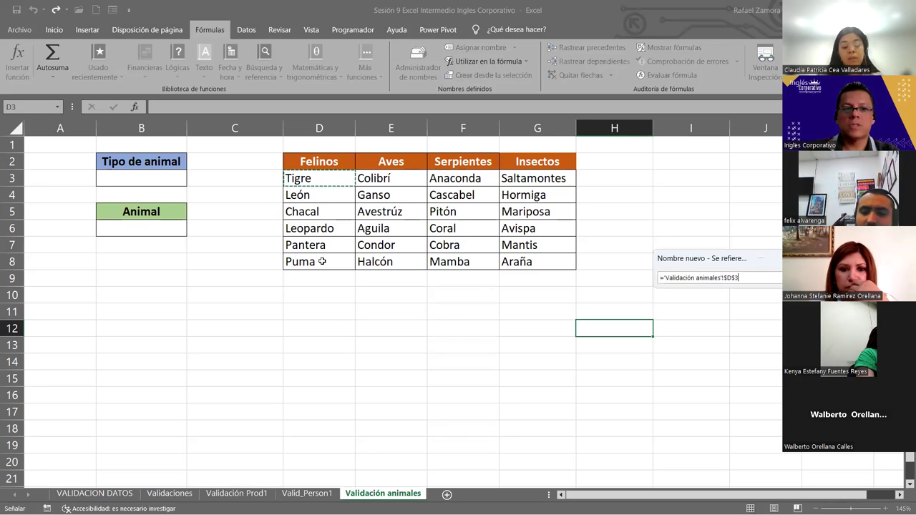
pyautogui.moveTo(322, 261); pyautogui.dragTo(322, 261)
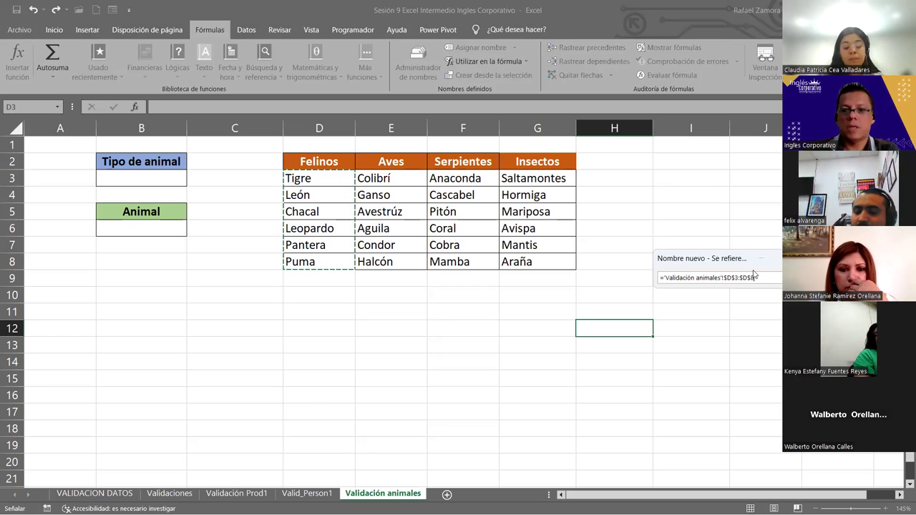
pyautogui.press('Return')
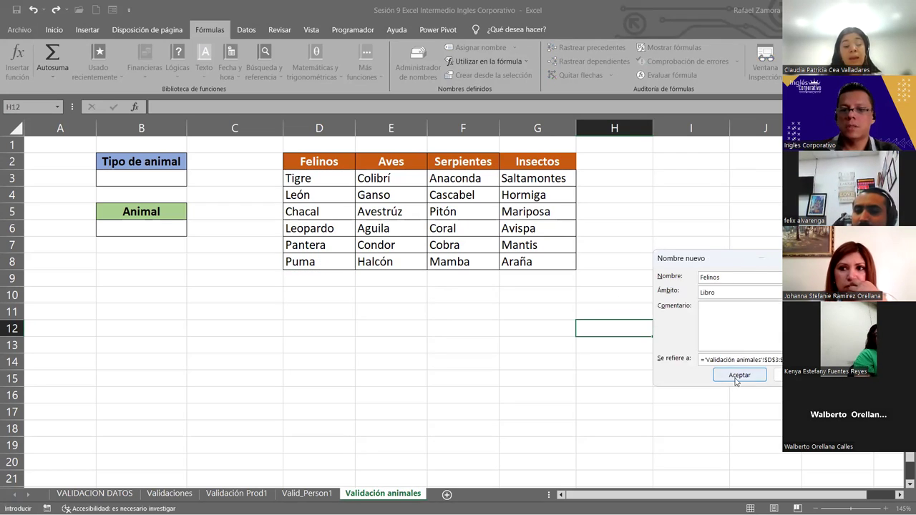
pyautogui.click(738, 373)
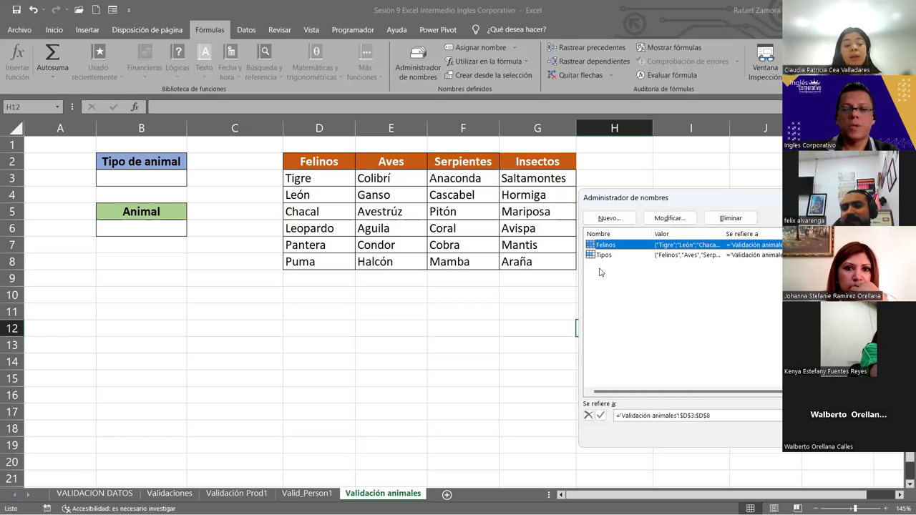
# - Define the name Aves referring to the bird list E3:E8
pyautogui.click(624, 220)
pyautogui.write('Aves')
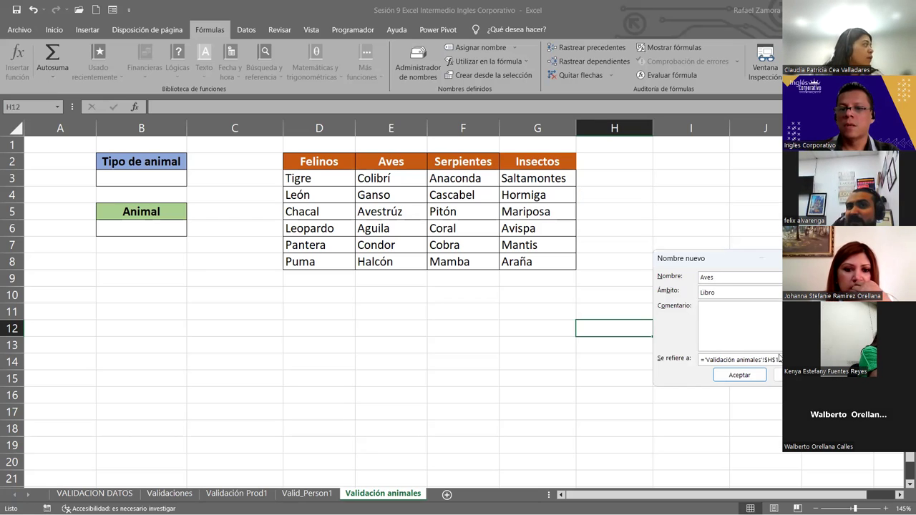
pyautogui.click(407, 180)
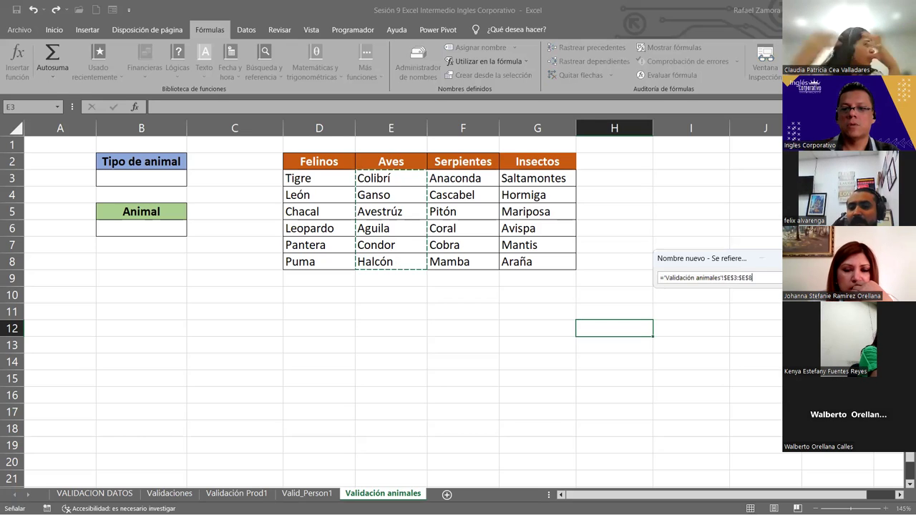
pyautogui.moveTo(399, 249); pyautogui.dragTo(409, 259)
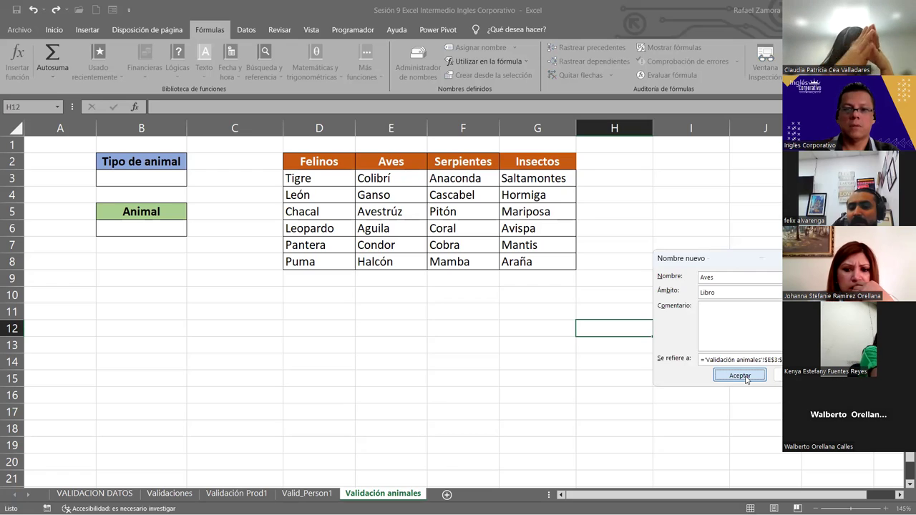
pyautogui.click(741, 375)
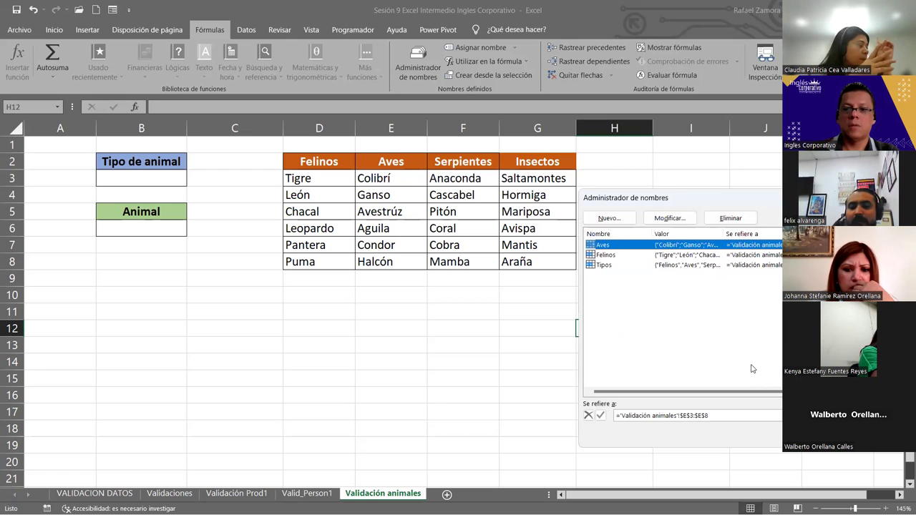
# - Define the name Serpientes referring to the snake list F3:F8
pyautogui.click(622, 219)
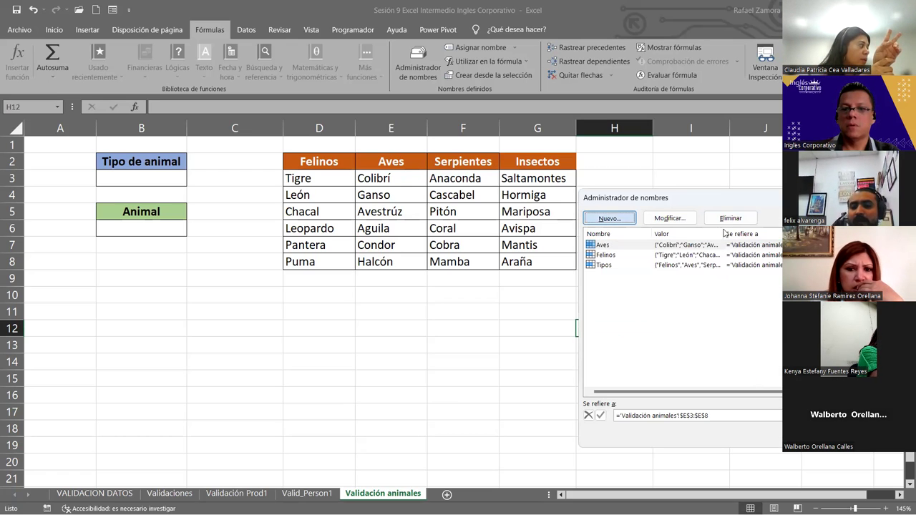
pyautogui.write('Serpientes')
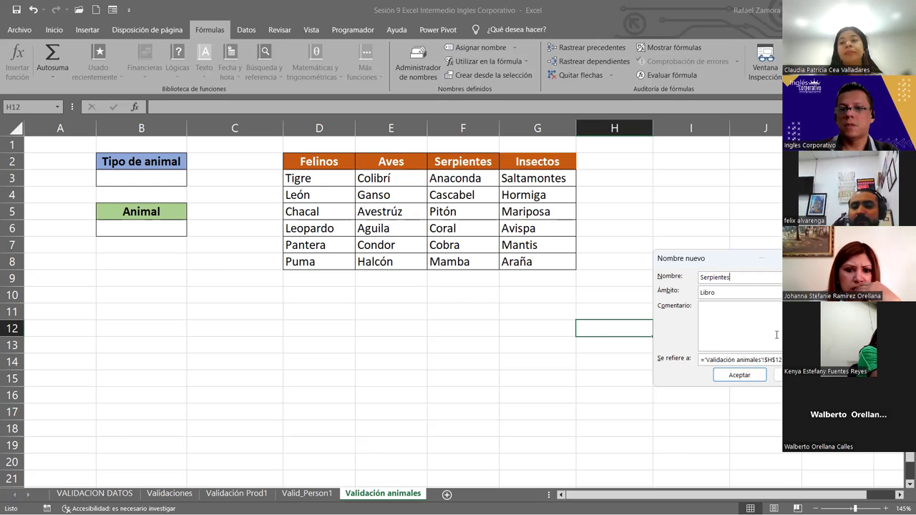
pyautogui.click(737, 360)
pyautogui.click(470, 179)
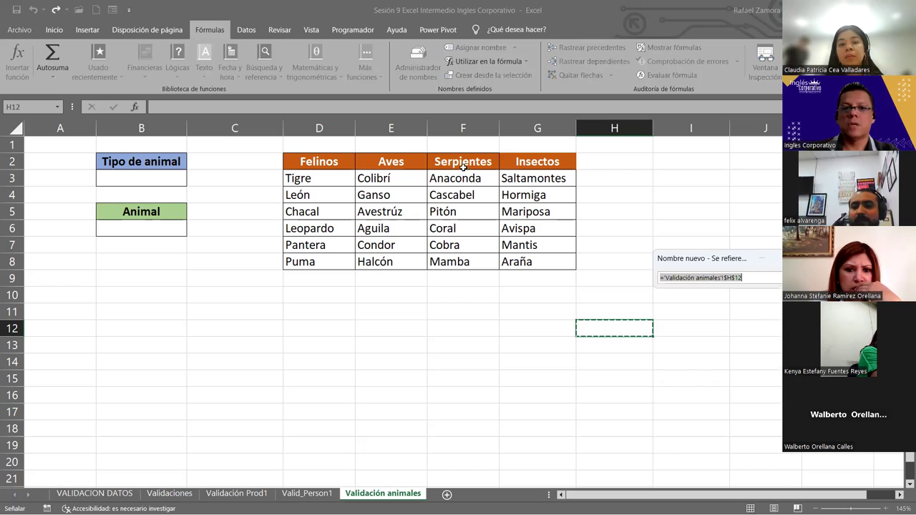
pyautogui.moveTo(470, 179); pyautogui.dragTo(449, 262)
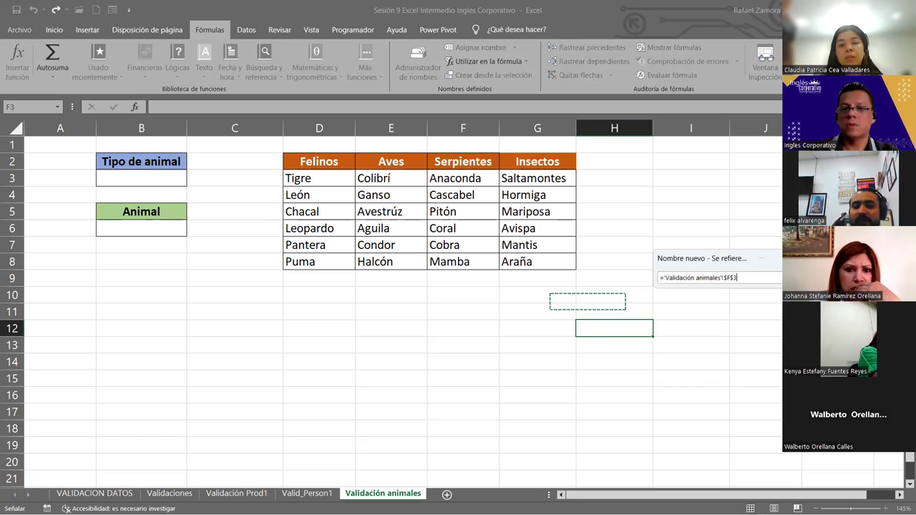
pyautogui.click(777, 277)
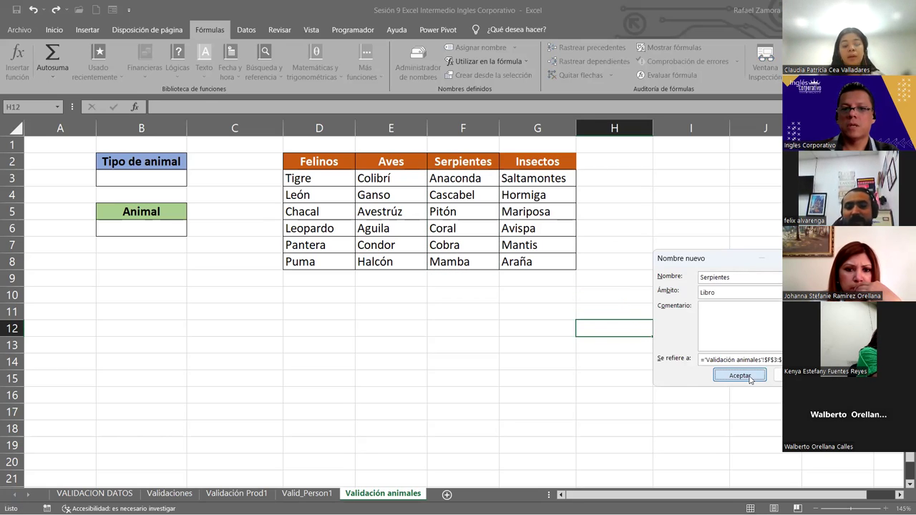
pyautogui.click(740, 375)
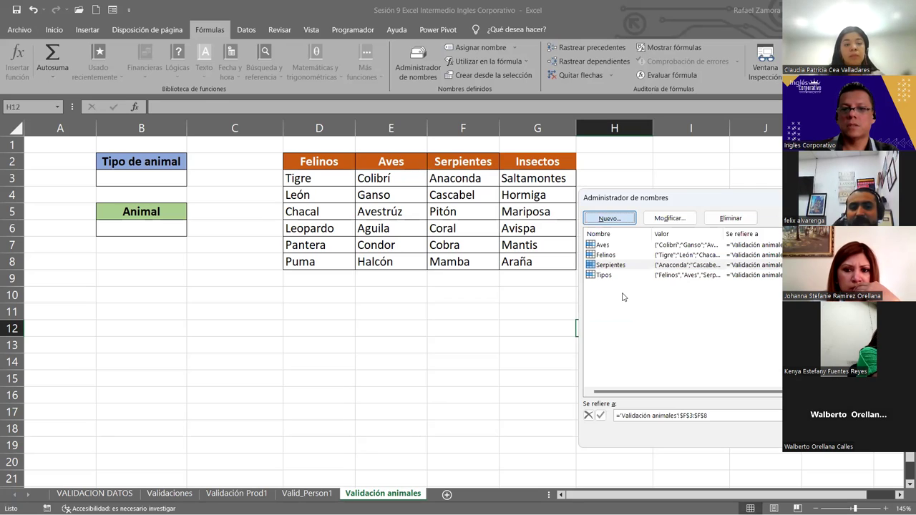
# - Define the name Insectos referring to the insect list G3:G8
pyautogui.press('Return')
pyautogui.write('Insectos')
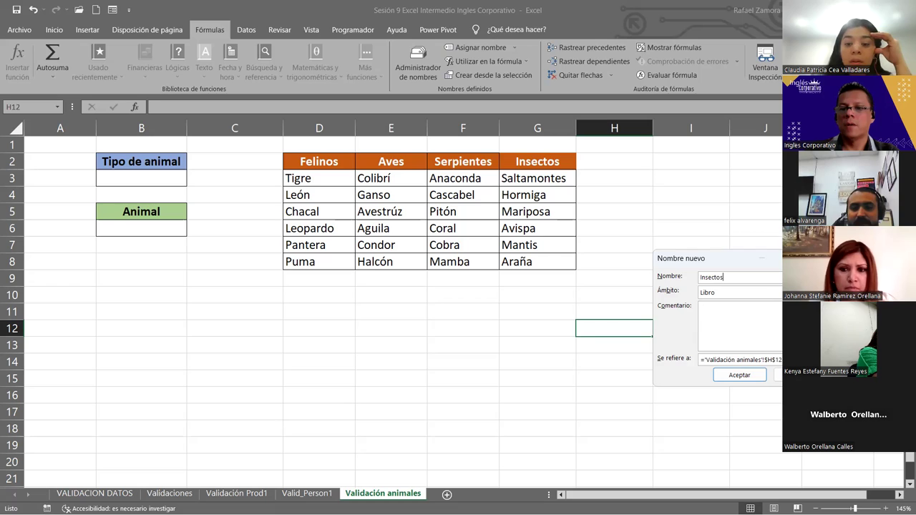
pyautogui.click(737, 359)
pyautogui.moveTo(550, 177); pyautogui.dragTo(537, 261)
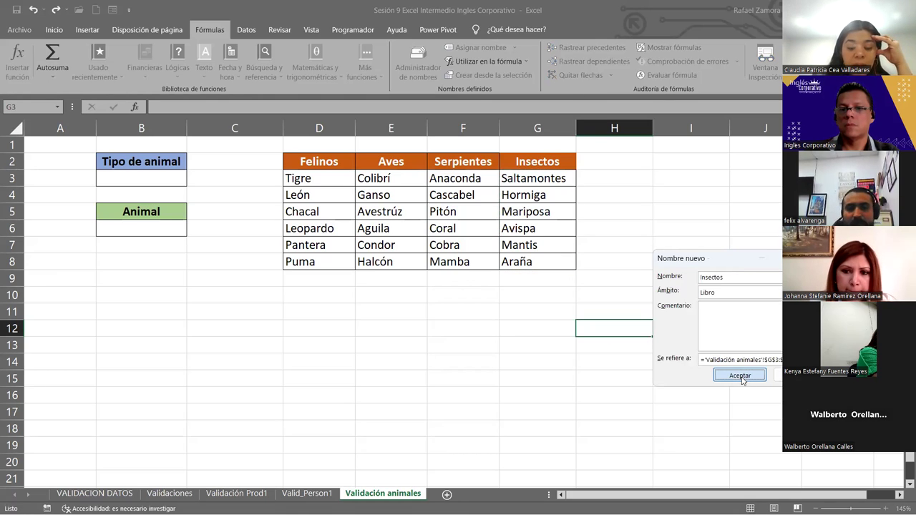
pyautogui.click(740, 375)
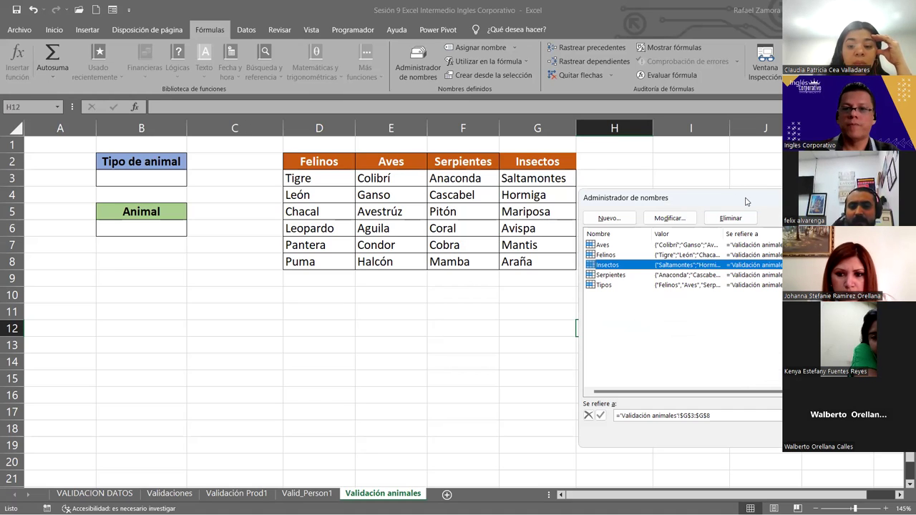
pyautogui.click(612, 223)
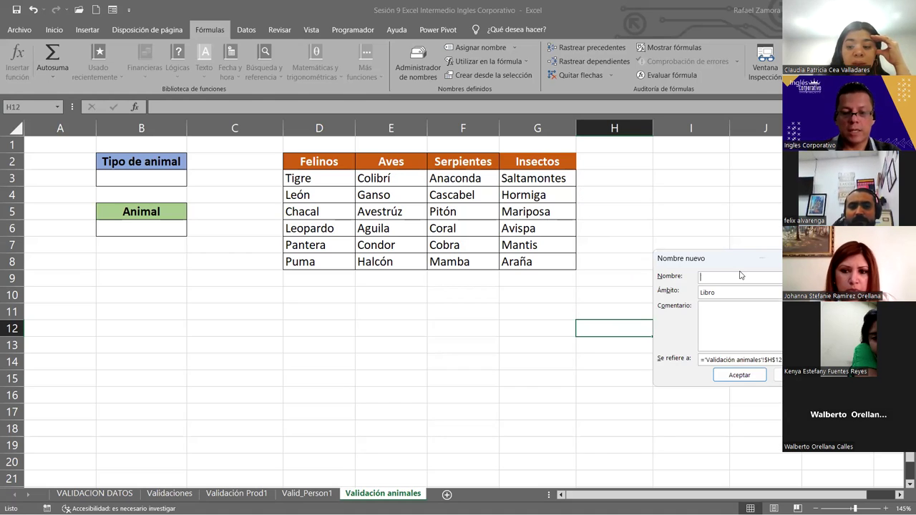
# - Define the name selec referring to cell $B$3
pyautogui.write('selec')
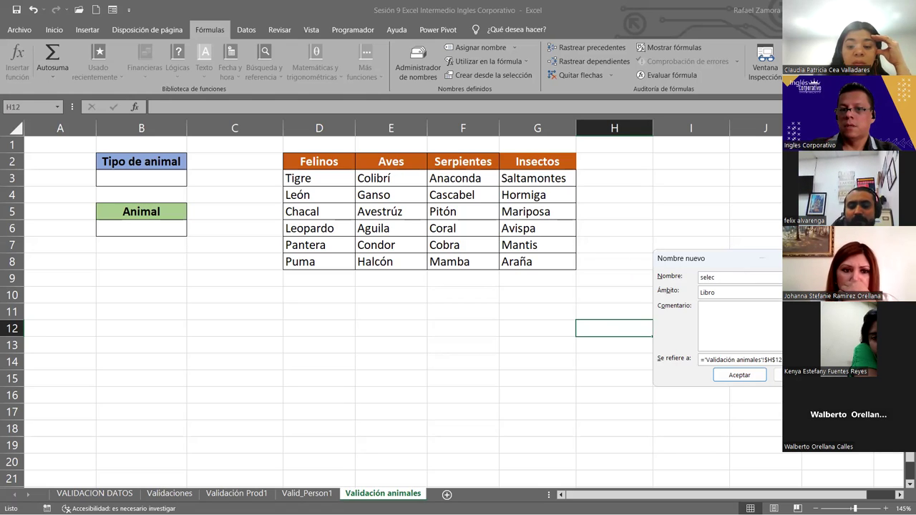
pyautogui.click(741, 359)
pyautogui.click(779, 359)
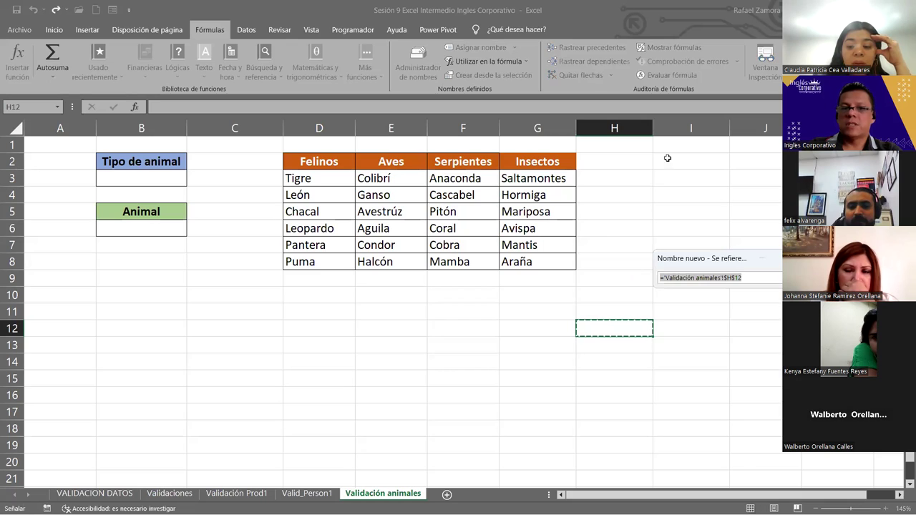
pyautogui.click(149, 179)
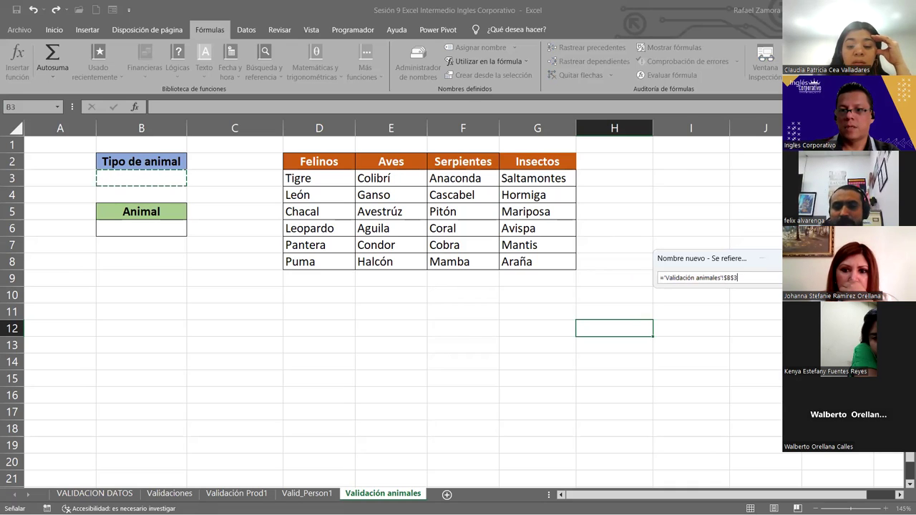
pyautogui.press('Return')
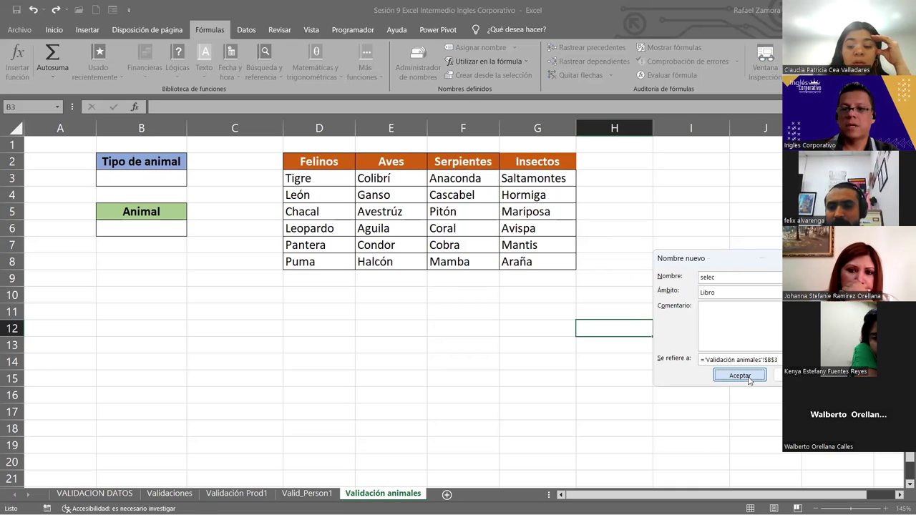
pyautogui.click(751, 376)
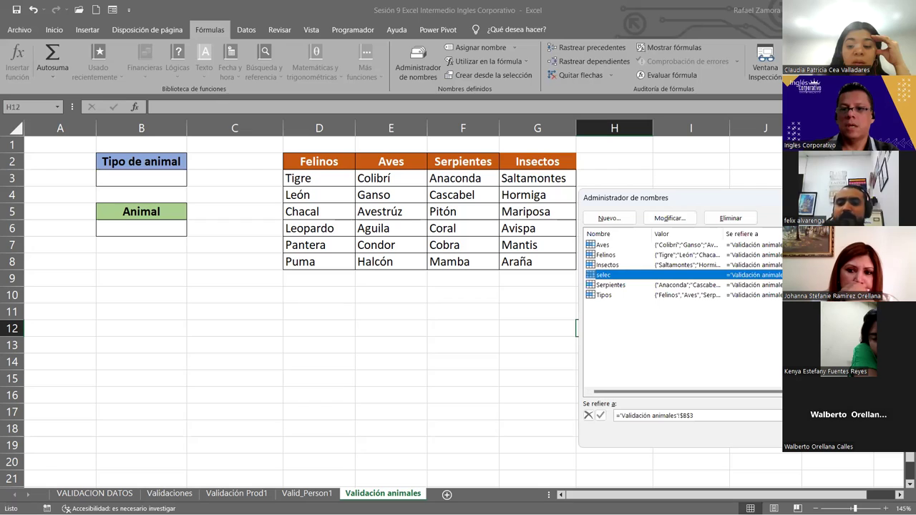
# - Close the Name Manager and select cell B3
pyautogui.click(694, 415)
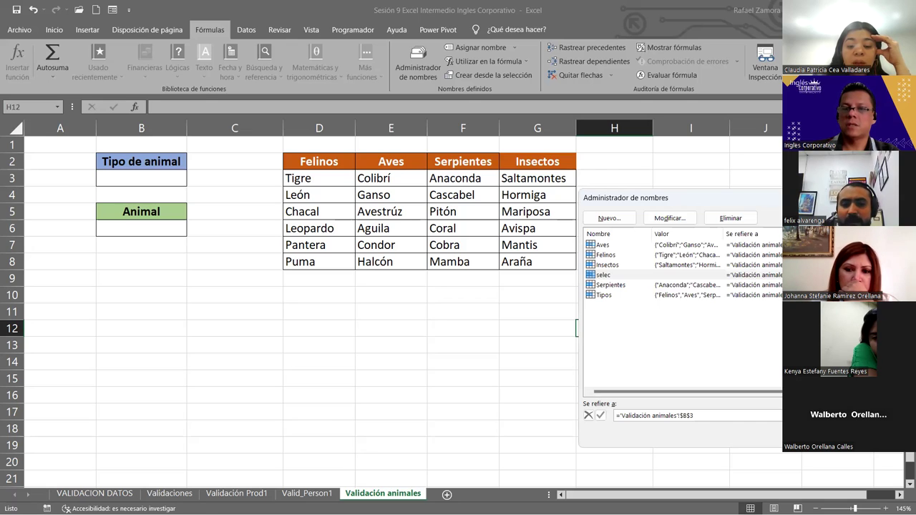
pyautogui.press('Escape')
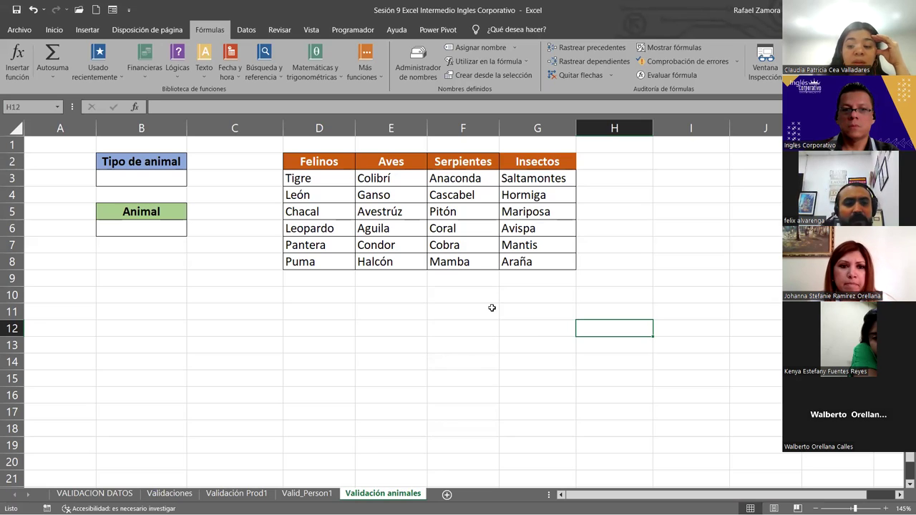
pyautogui.click(145, 180)
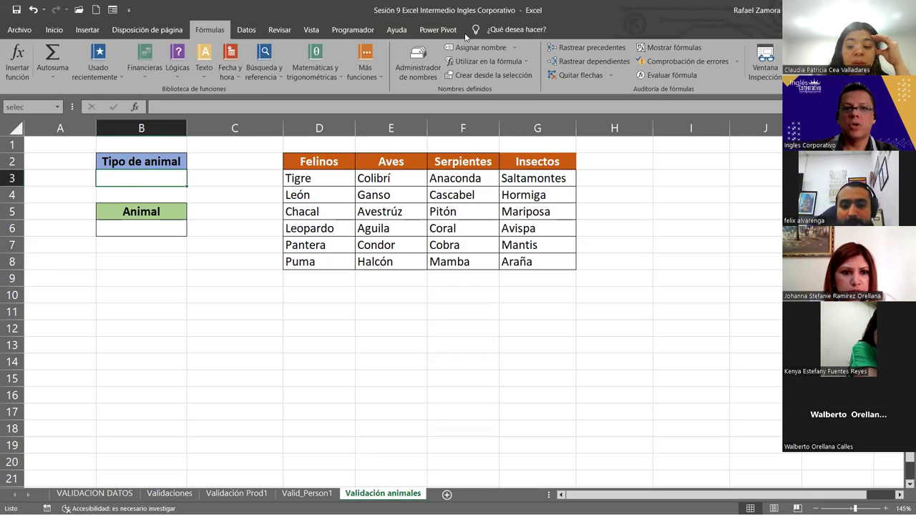
# - Give B3 list validation with source =tipos, then check its drop-down options
pyautogui.click(253, 35)
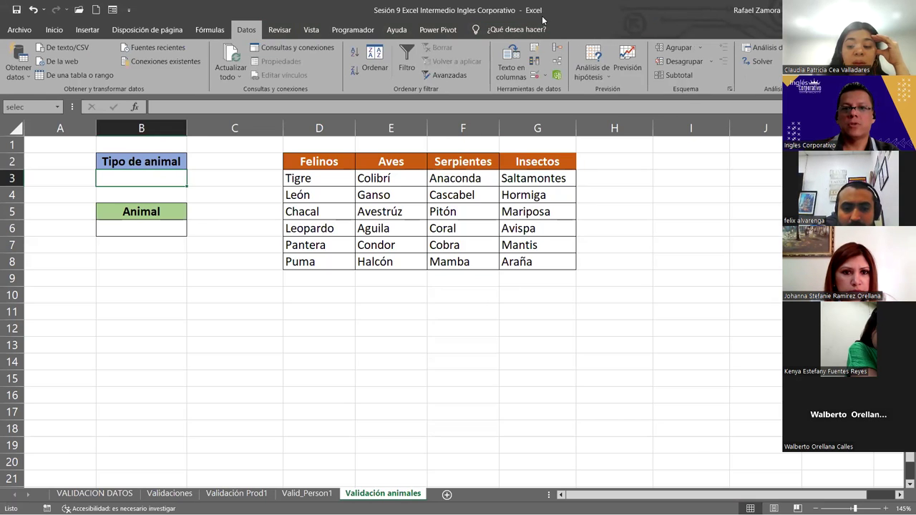
pyautogui.click(534, 76)
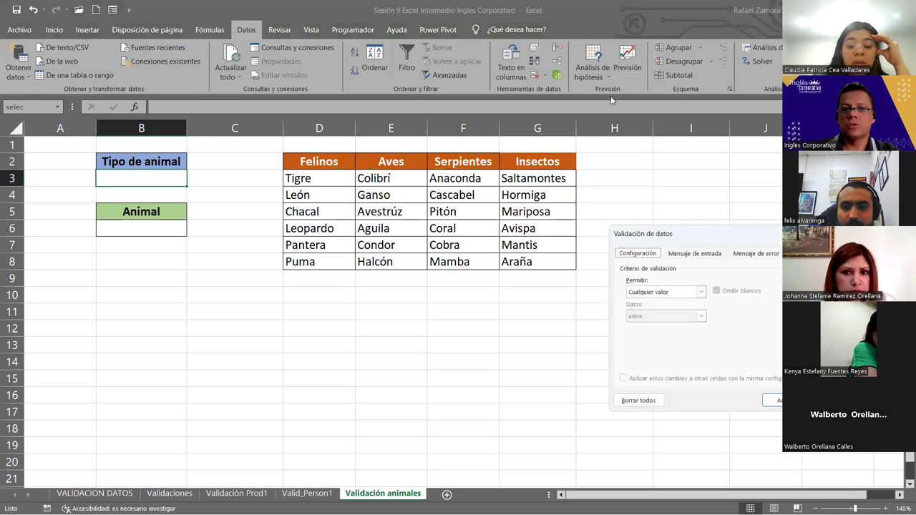
pyautogui.hotkey('alt', 'Down')
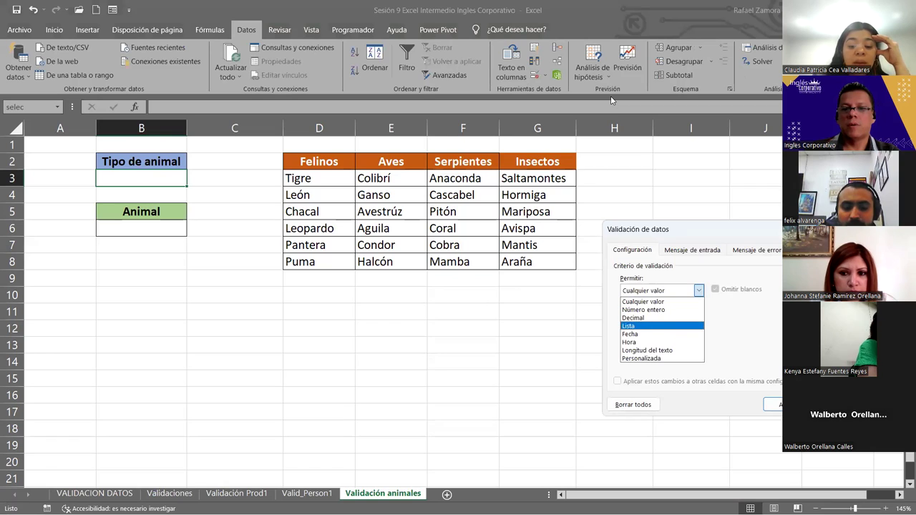
pyautogui.press('Return')
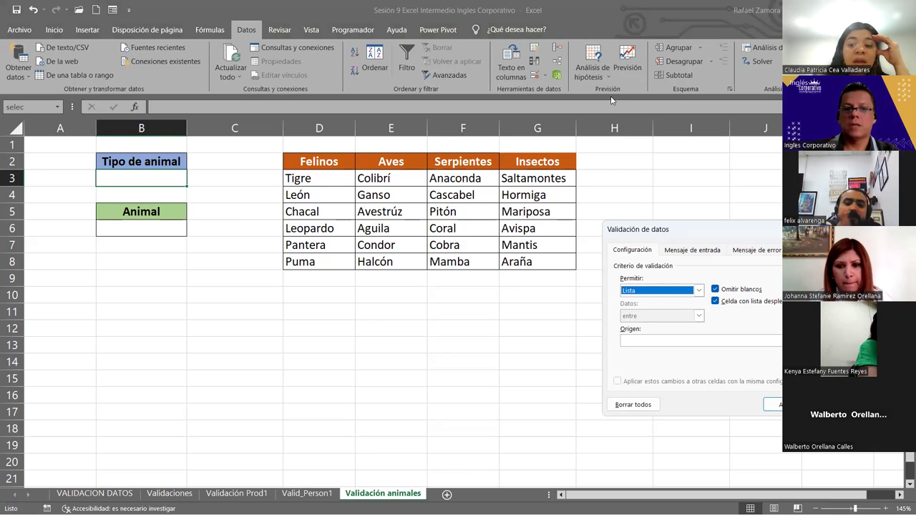
pyautogui.click(325, 333)
pyautogui.write('=')
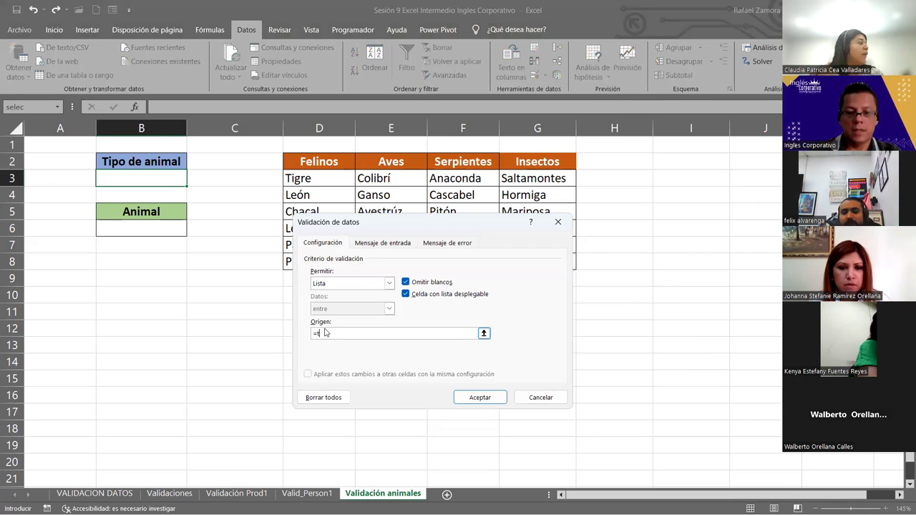
pyautogui.write('tipos')
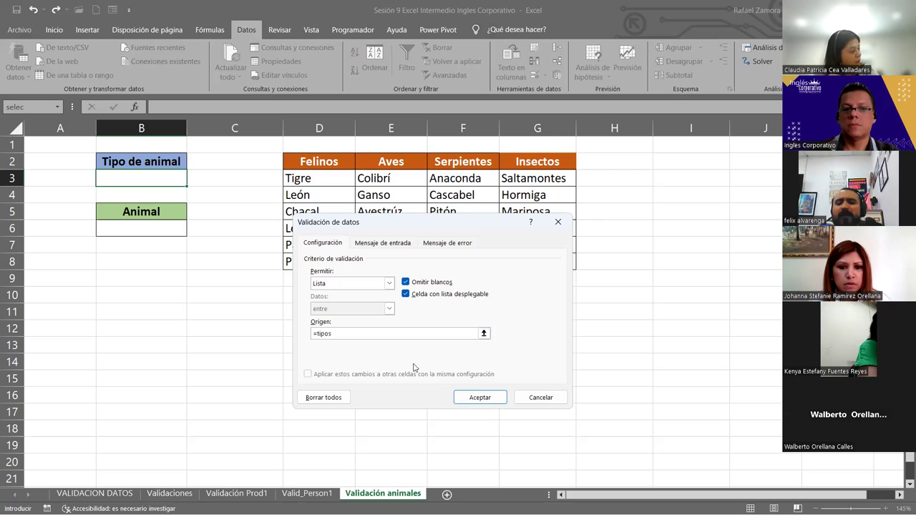
pyautogui.click(499, 404)
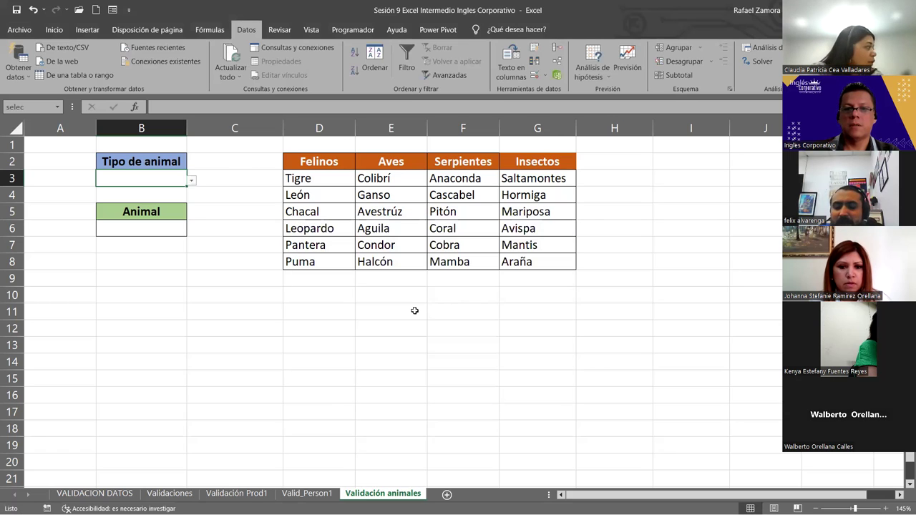
pyautogui.click(191, 181)
pyautogui.press('Escape')
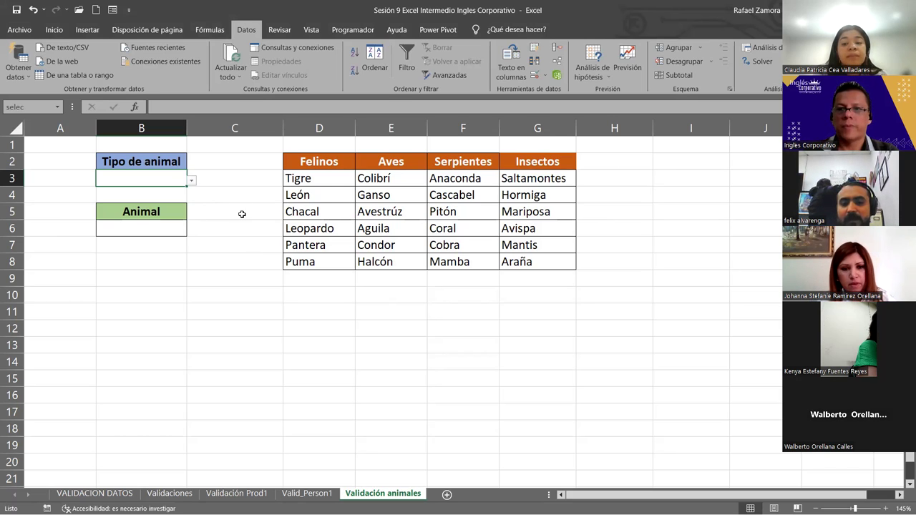
# - Give B6 list validation with source =indirecto(selec), keeping it despite the source-error warning
pyautogui.click(128, 225)
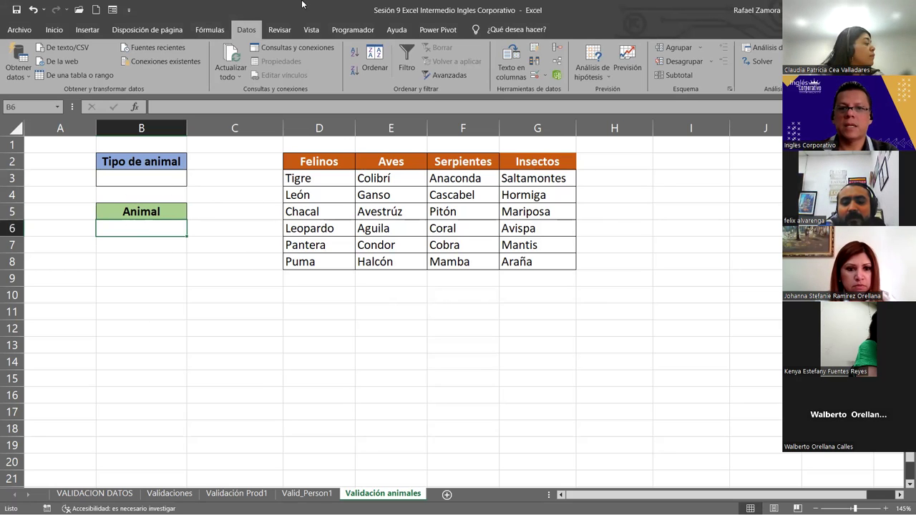
pyautogui.click(534, 76)
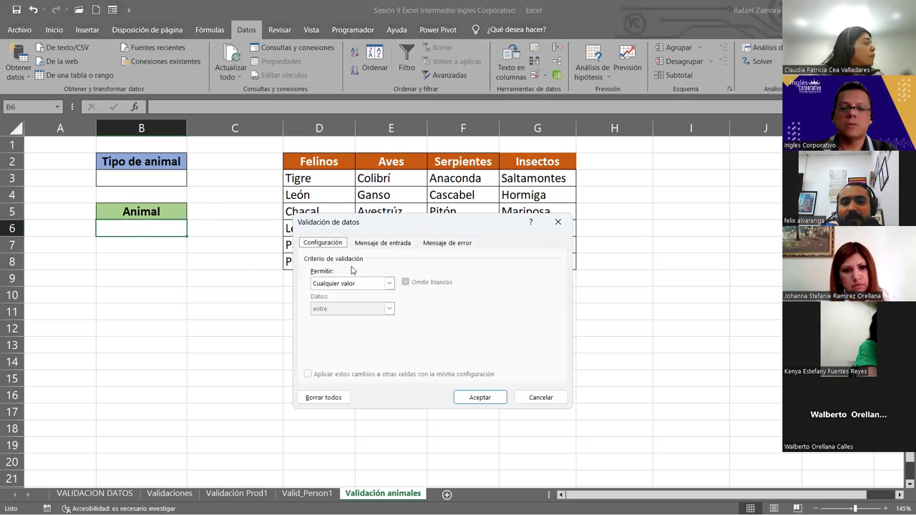
pyautogui.click(343, 289)
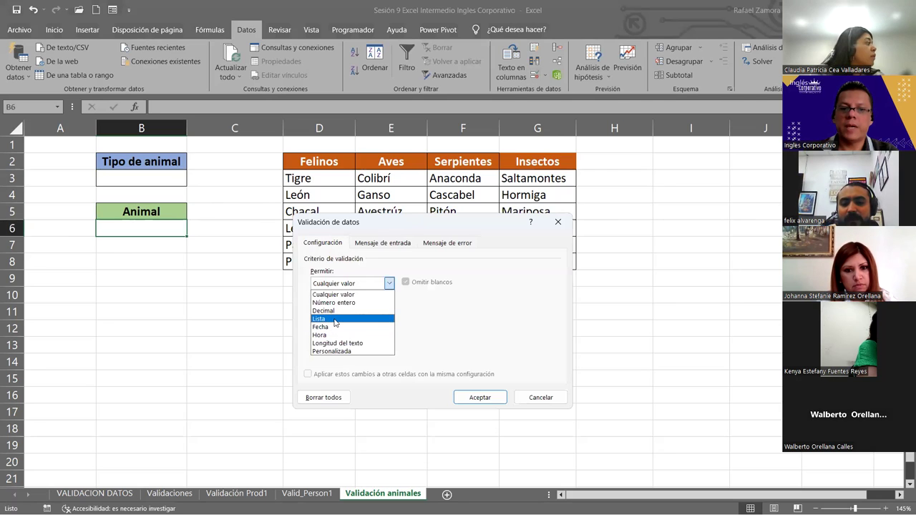
pyautogui.click(335, 321)
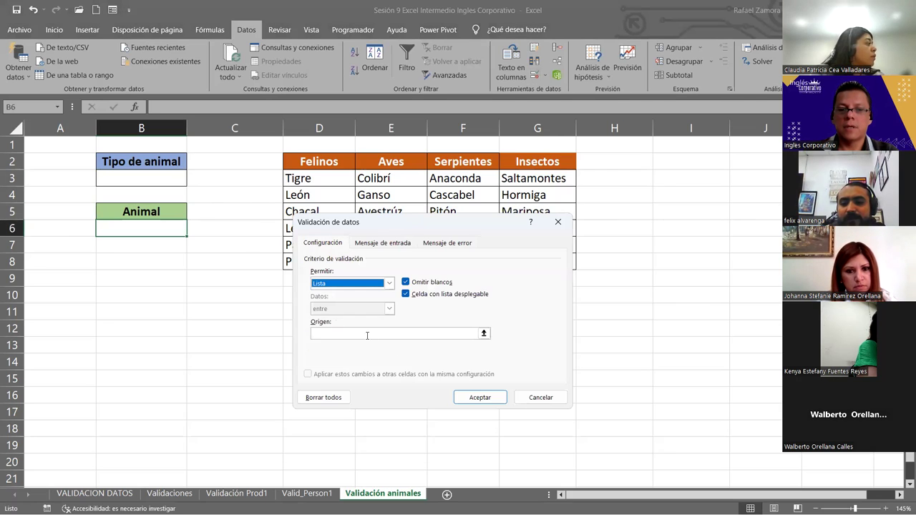
pyautogui.click(345, 333)
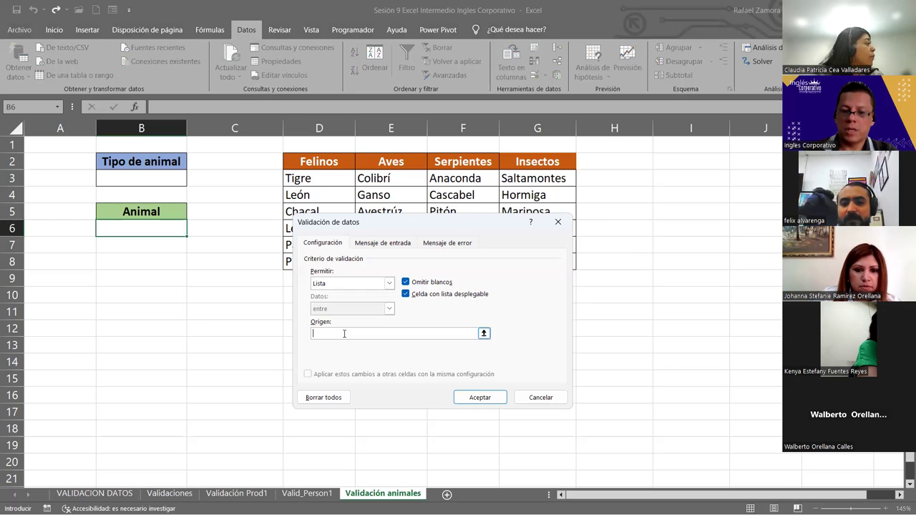
pyautogui.write('=indirect')
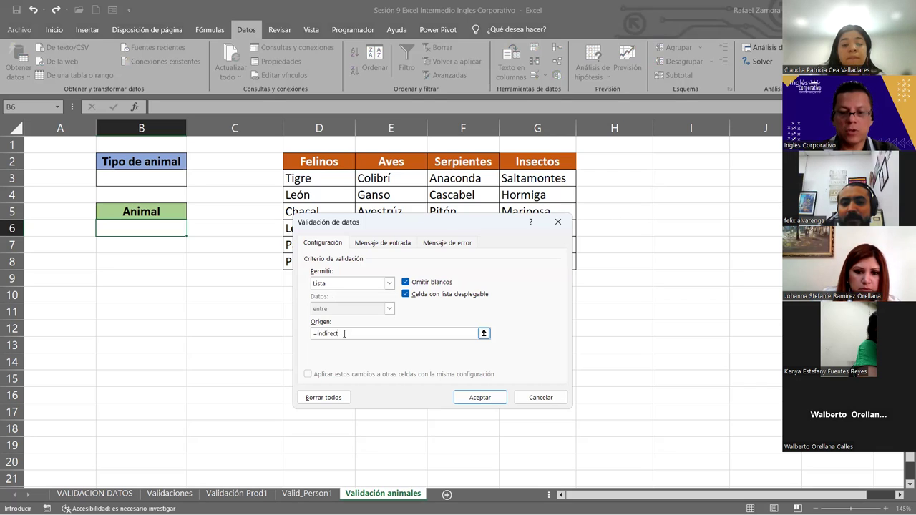
pyautogui.write('o')
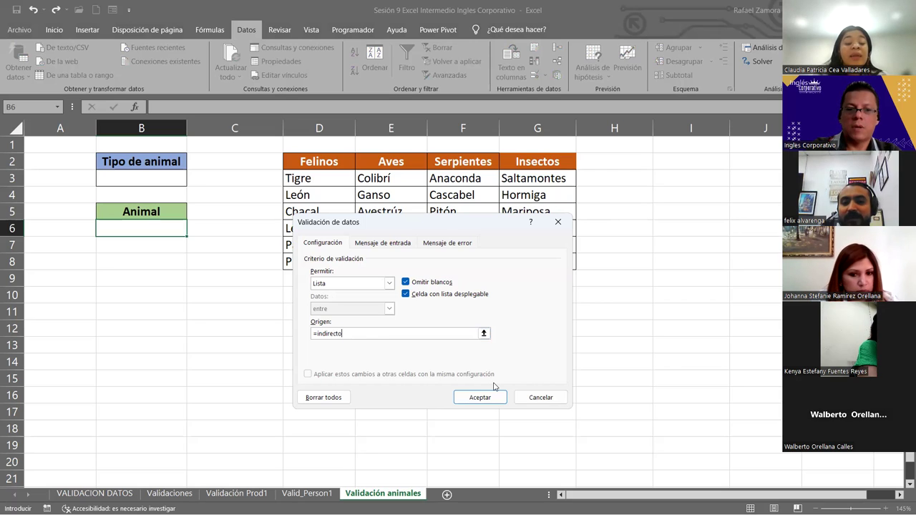
pyautogui.write('(')
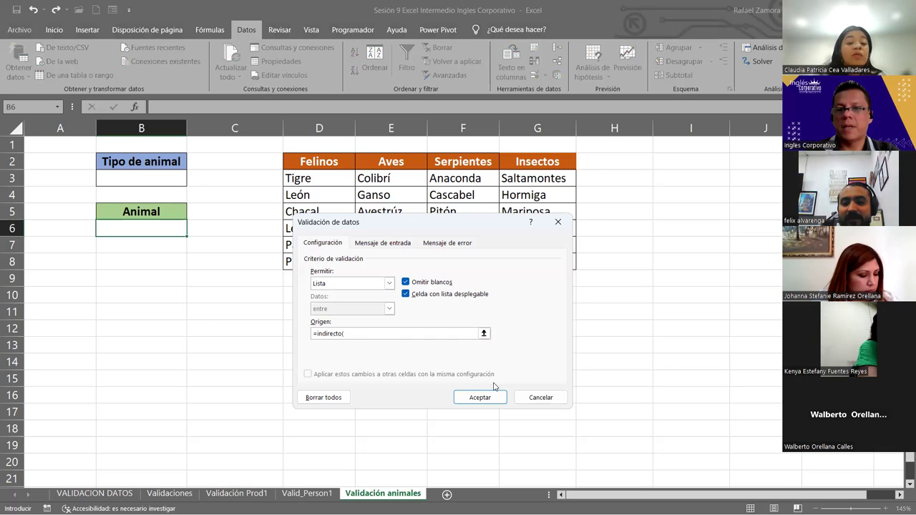
pyautogui.write('se')
pyautogui.write('lec')
pyautogui.write('c')
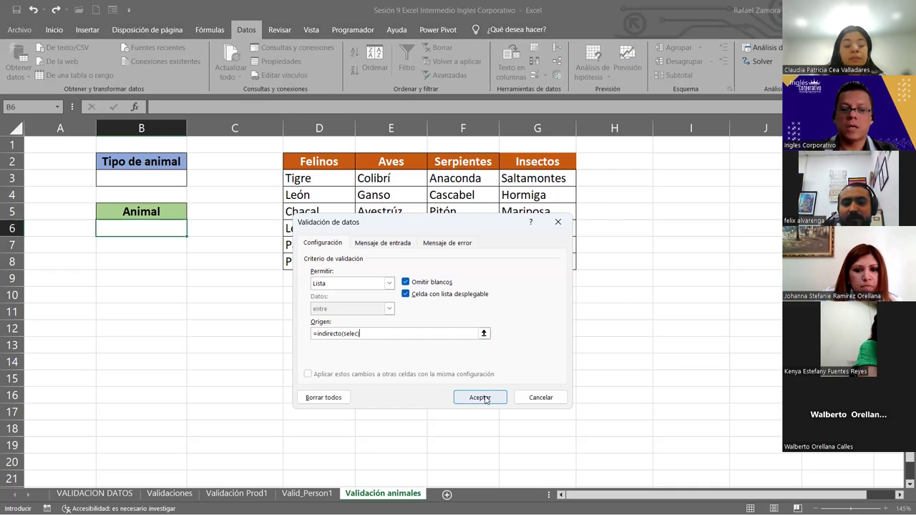
pyautogui.click(481, 402)
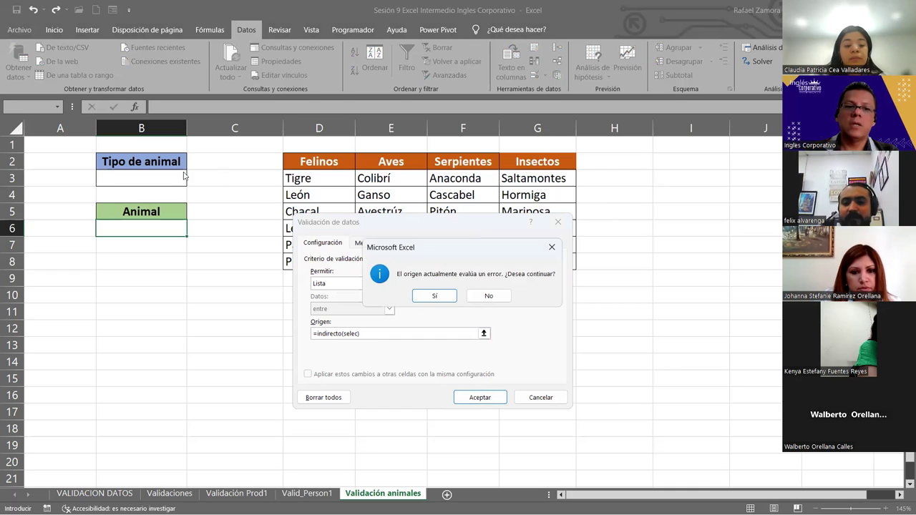
pyautogui.click(433, 299)
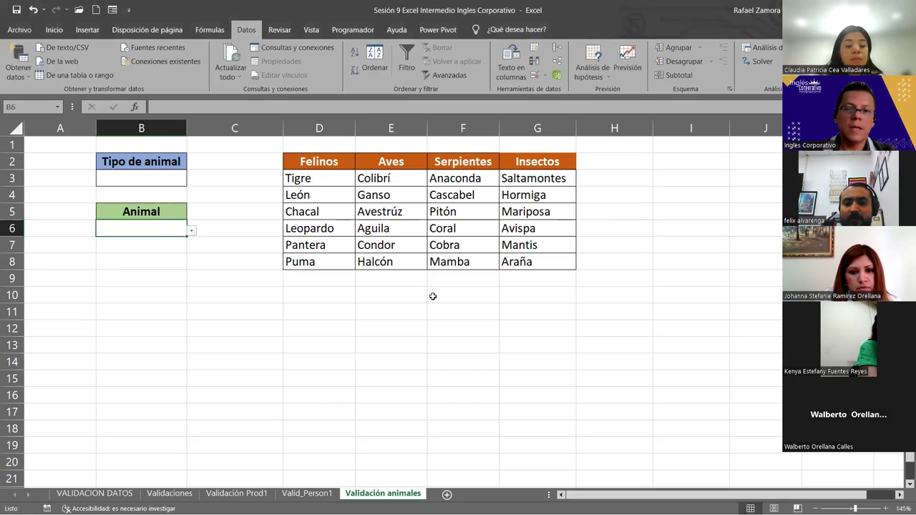
# - Pick Aves in B3 and Aguila in B6 from the drop-downs
pyautogui.click(176, 175)
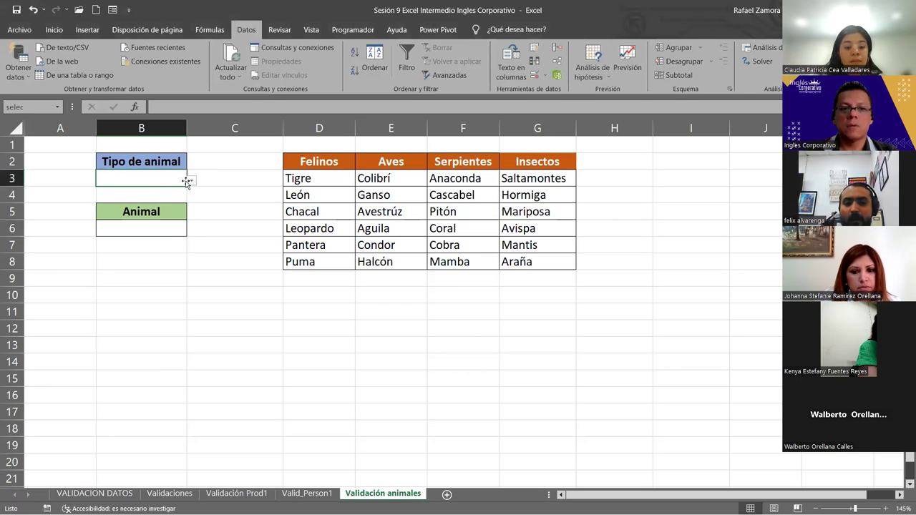
pyautogui.click(190, 181)
pyautogui.click(133, 206)
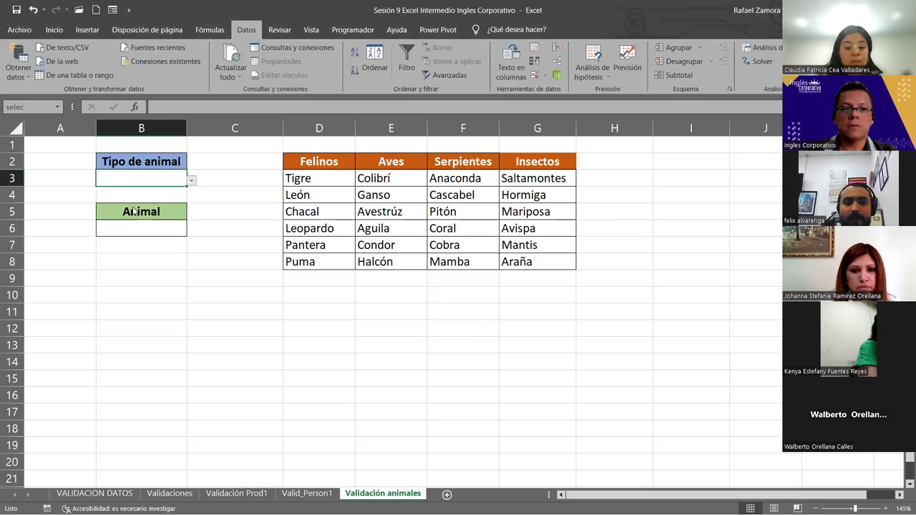
pyautogui.click(170, 229)
pyautogui.click(193, 232)
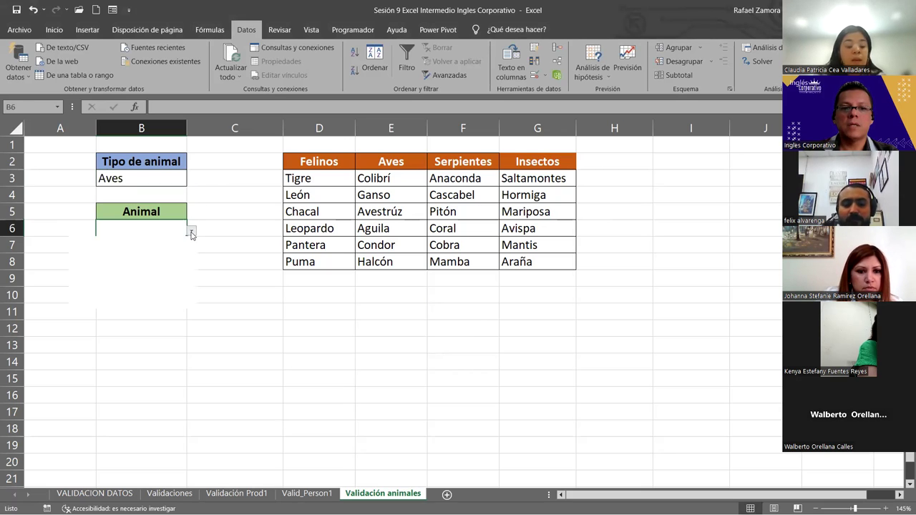
pyautogui.click(147, 279)
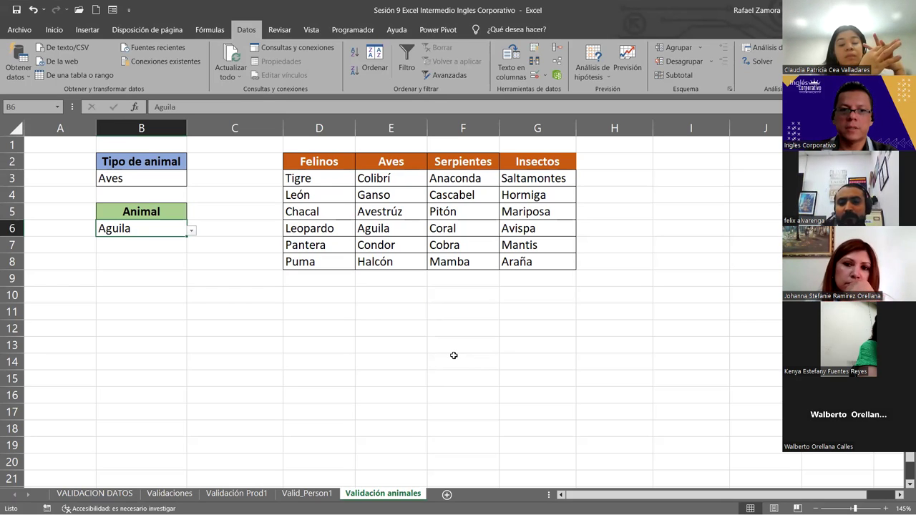
# - Switch B3 to Felinos and pick Leopardo in B6
pyautogui.click(143, 184)
pyautogui.click(191, 180)
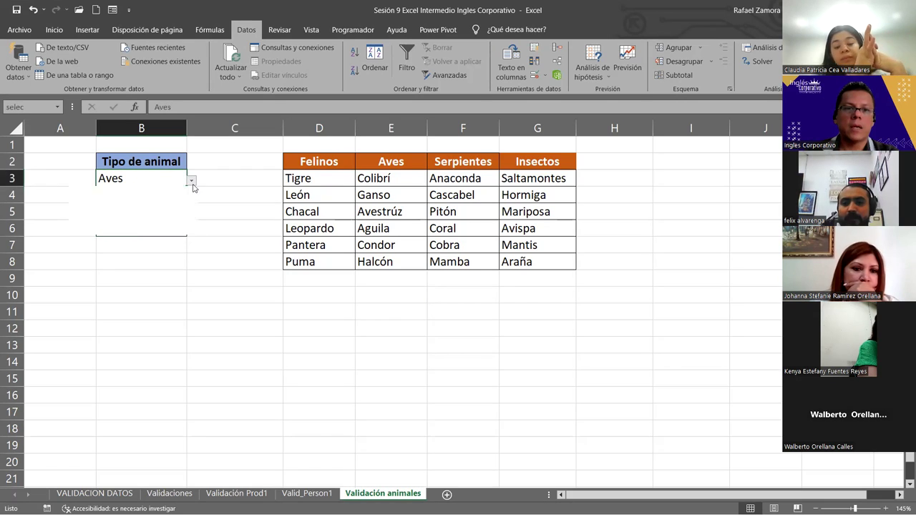
pyautogui.click(143, 198)
pyautogui.click(152, 228)
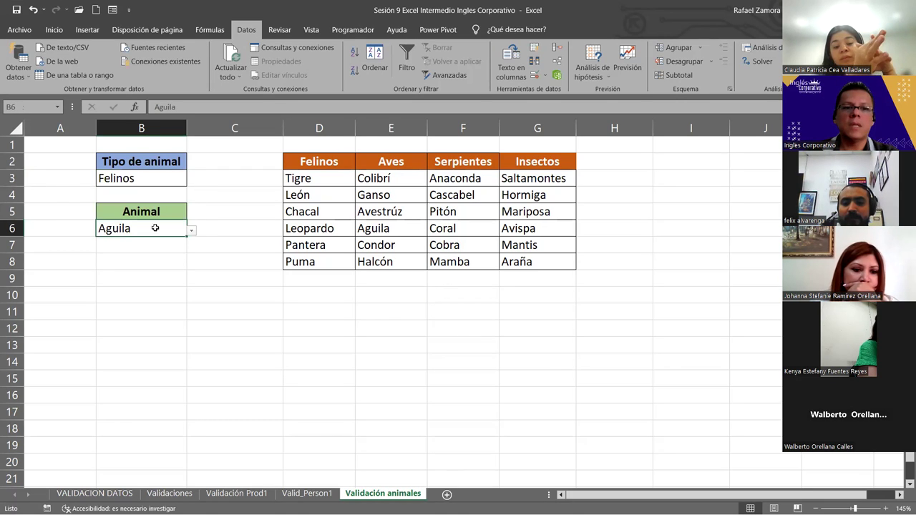
pyautogui.click(192, 231)
pyautogui.click(161, 280)
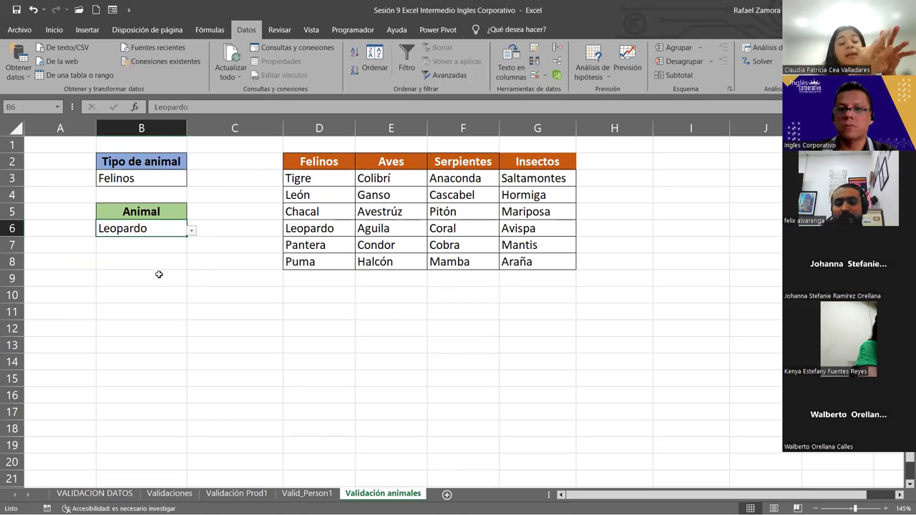
pyautogui.click(248, 255)
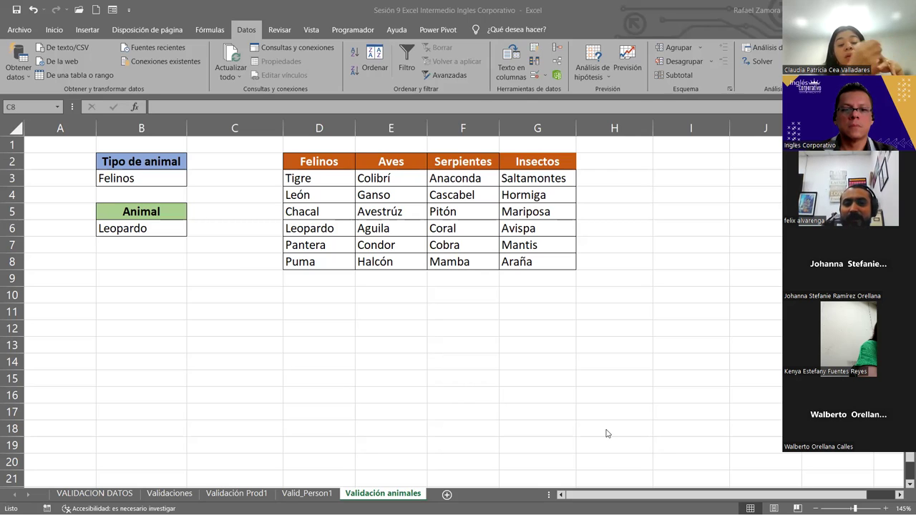
pyautogui.click(449, 327)
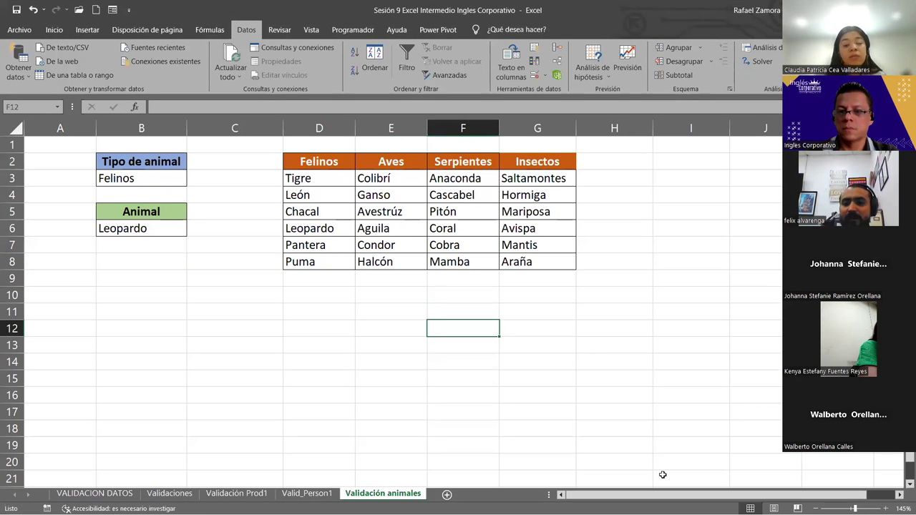
pyautogui.click(419, 381)
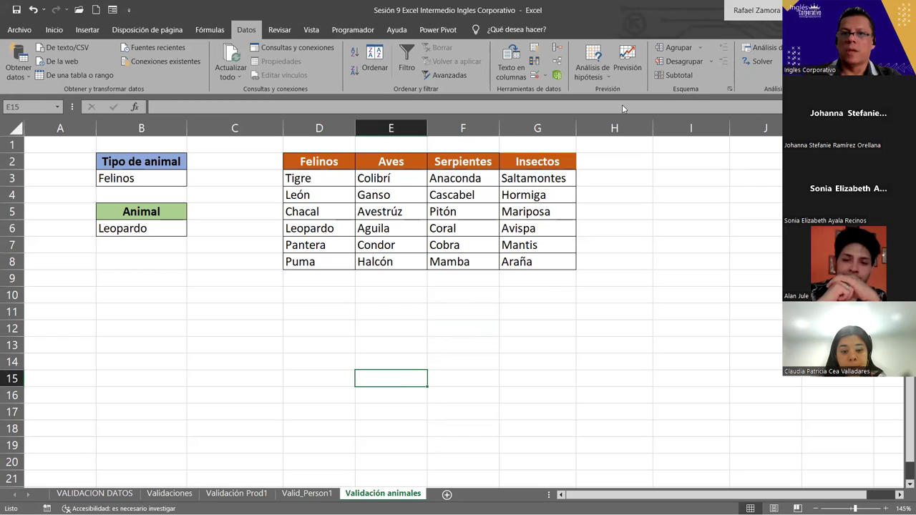
pyautogui.click(757, 11)
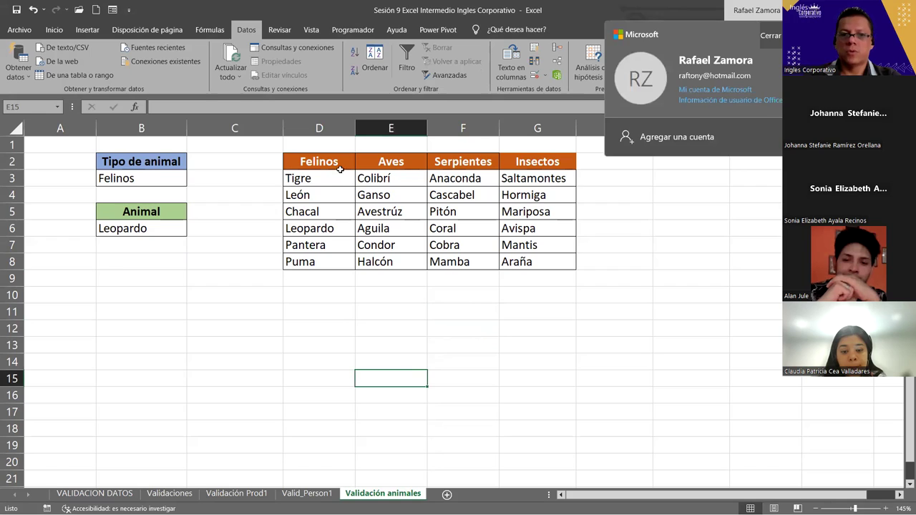
pyautogui.click(501, 279)
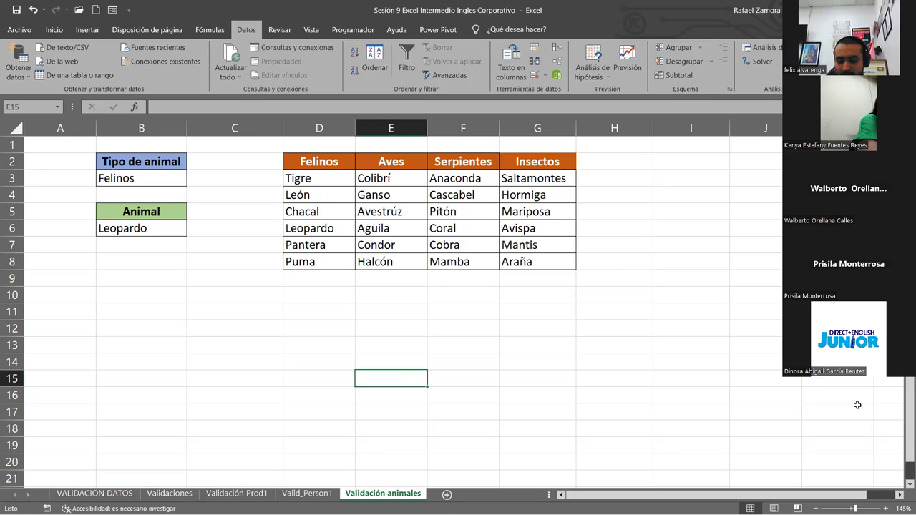
pyautogui.click(693, 300)
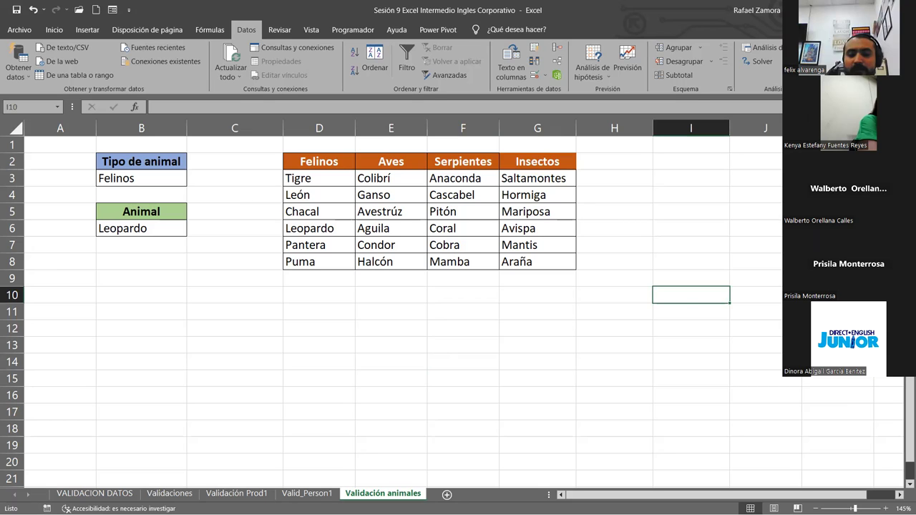
pyautogui.click(331, 390)
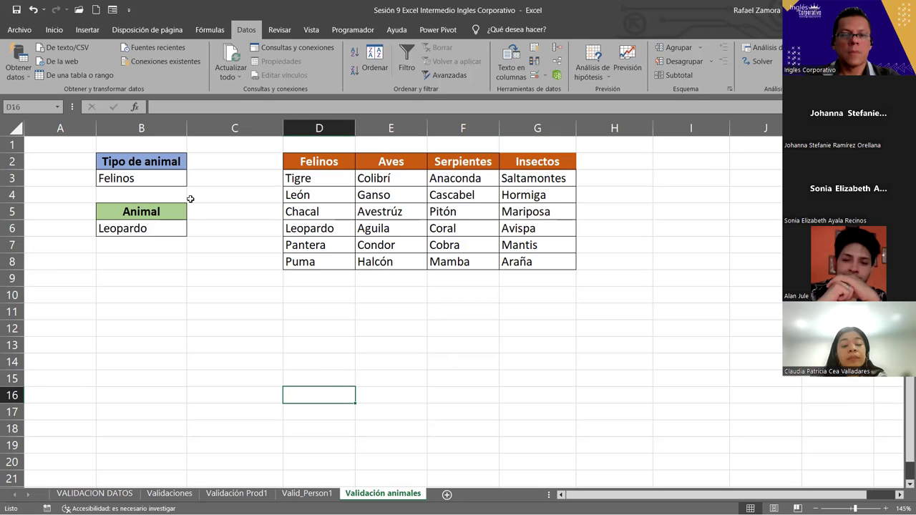
pyautogui.click(161, 229)
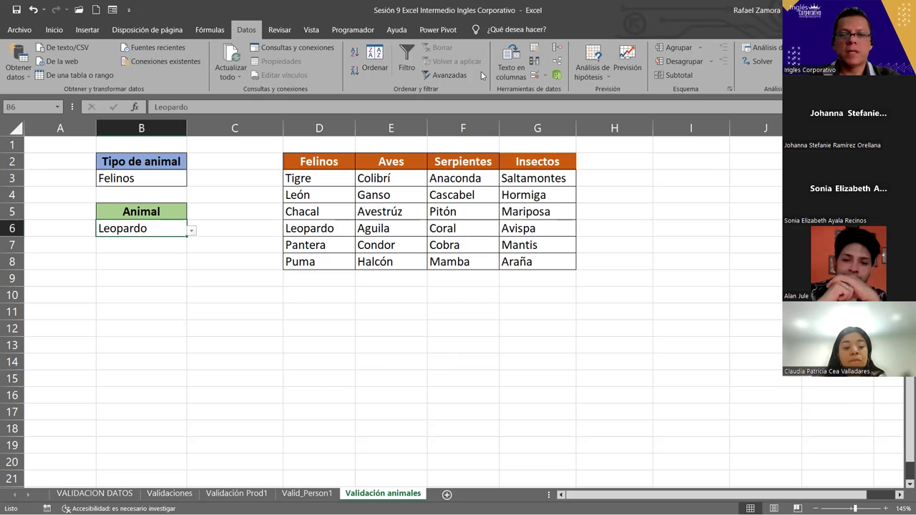
pyautogui.click(535, 77)
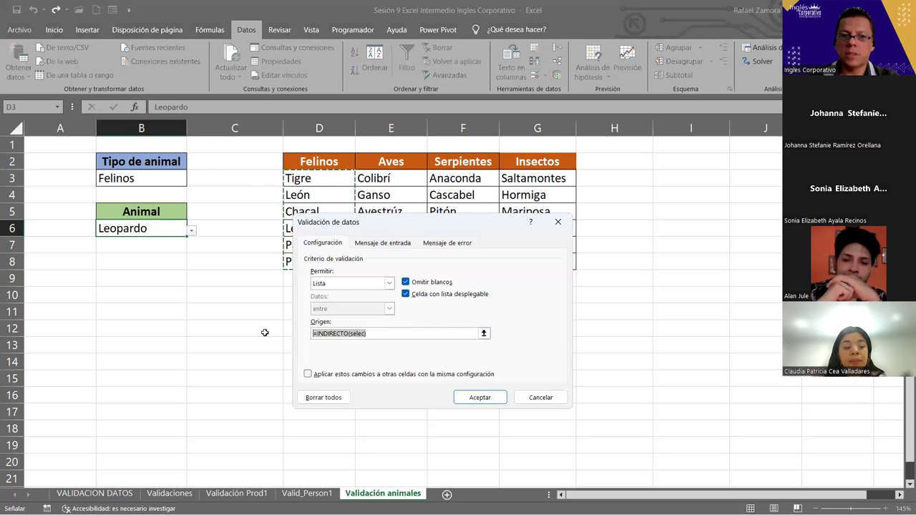
pyautogui.click(408, 334)
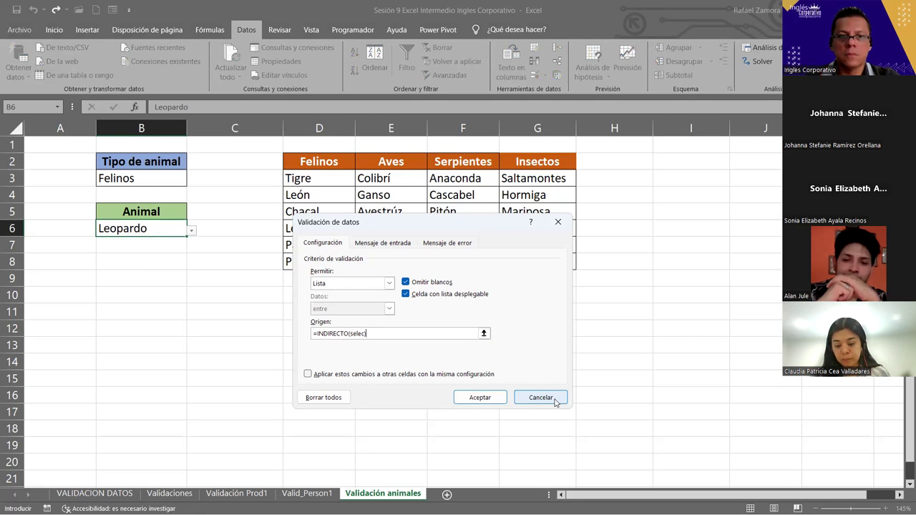
pyautogui.click(555, 402)
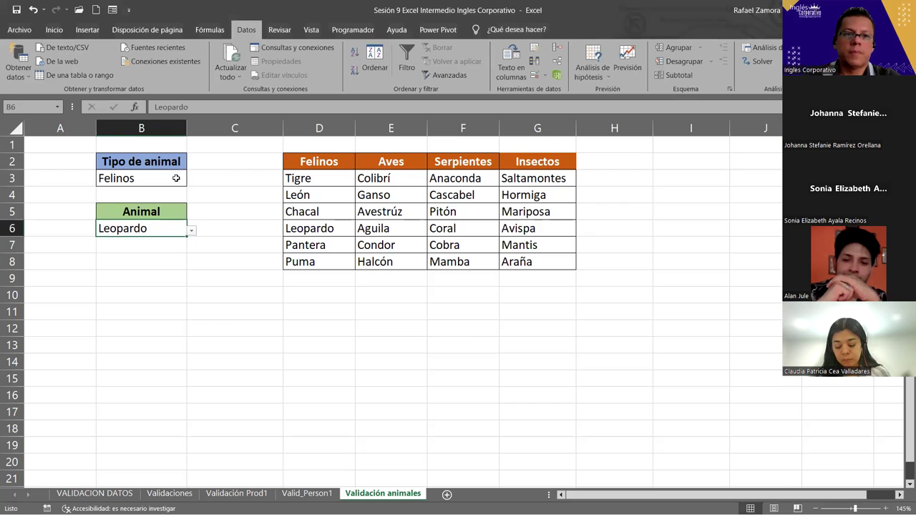
pyautogui.click(176, 178)
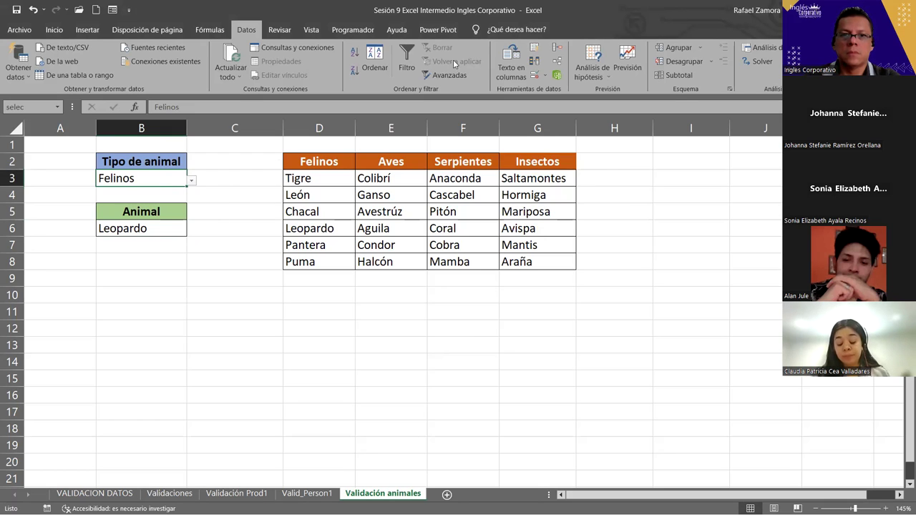
pyautogui.click(535, 76)
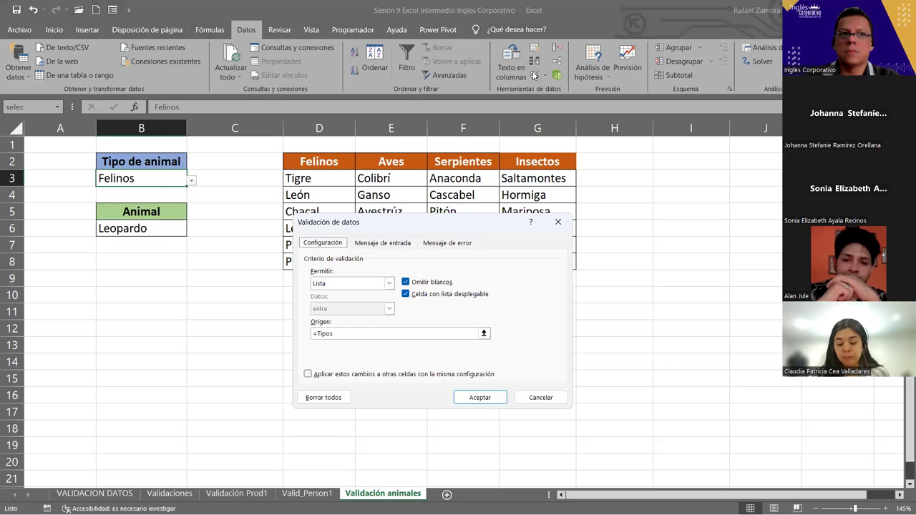
pyautogui.click(540, 398)
pyautogui.click(540, 398)
pyautogui.click(144, 229)
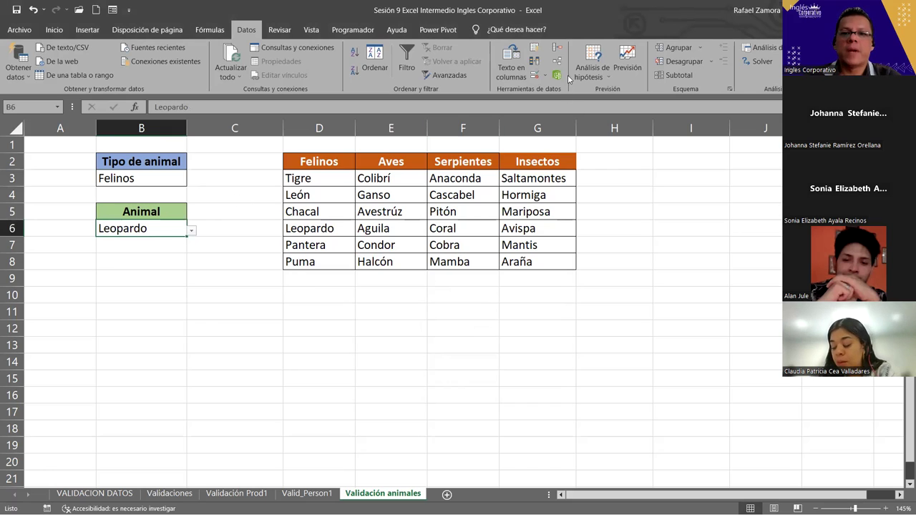
pyautogui.click(536, 80)
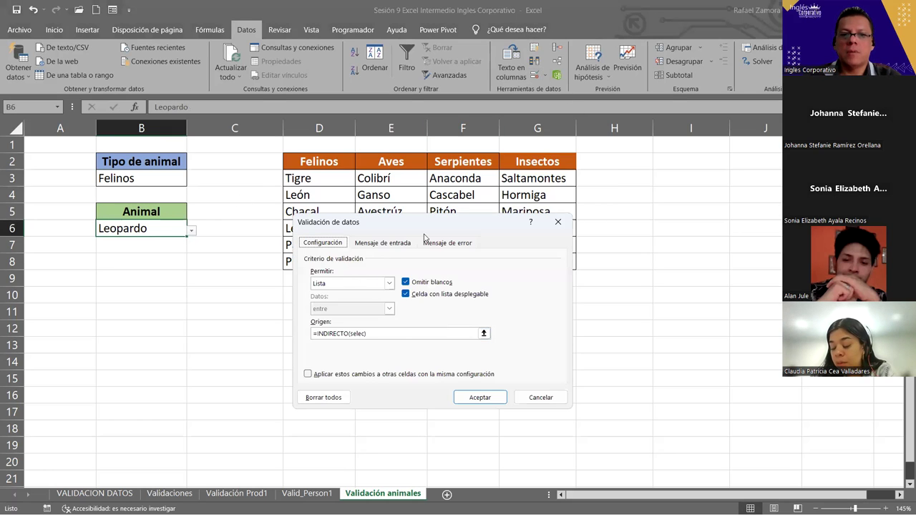
pyautogui.moveTo(426, 228); pyautogui.dragTo(483, 85)
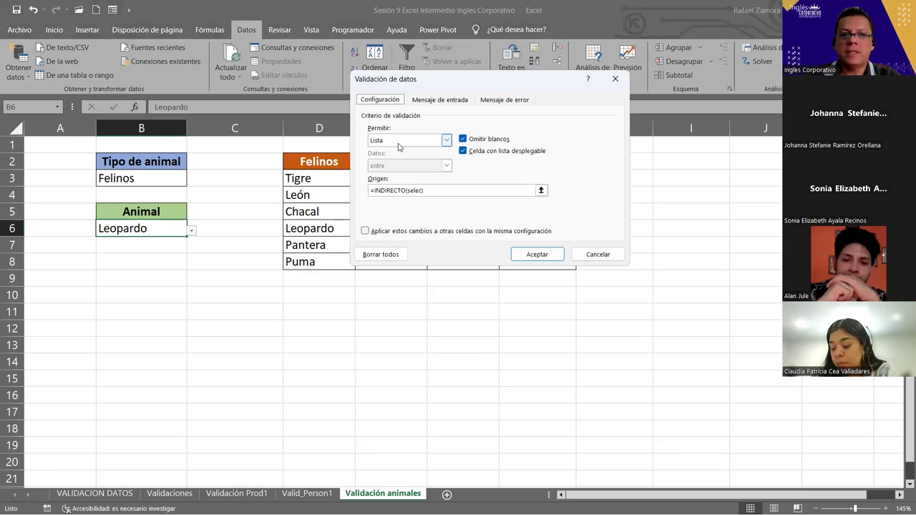
pyautogui.click(398, 141)
pyautogui.click(392, 176)
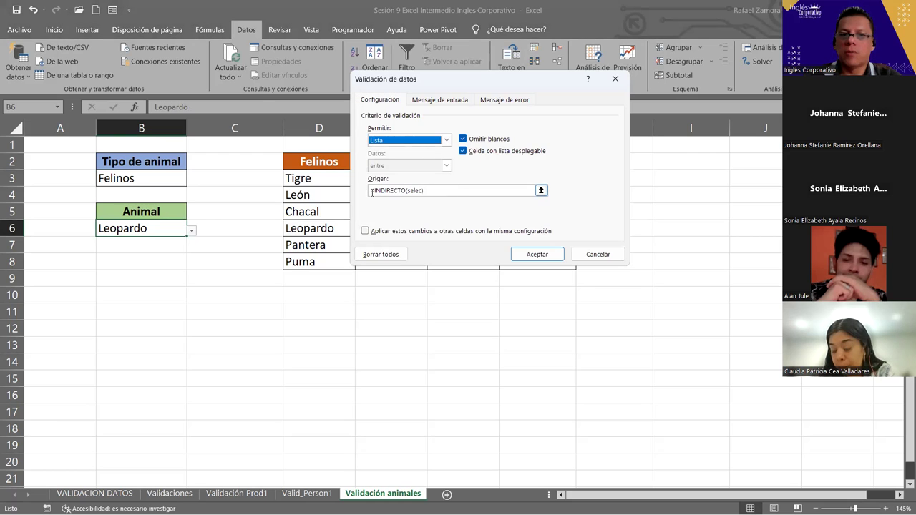
pyautogui.click(371, 191)
pyautogui.click(372, 190)
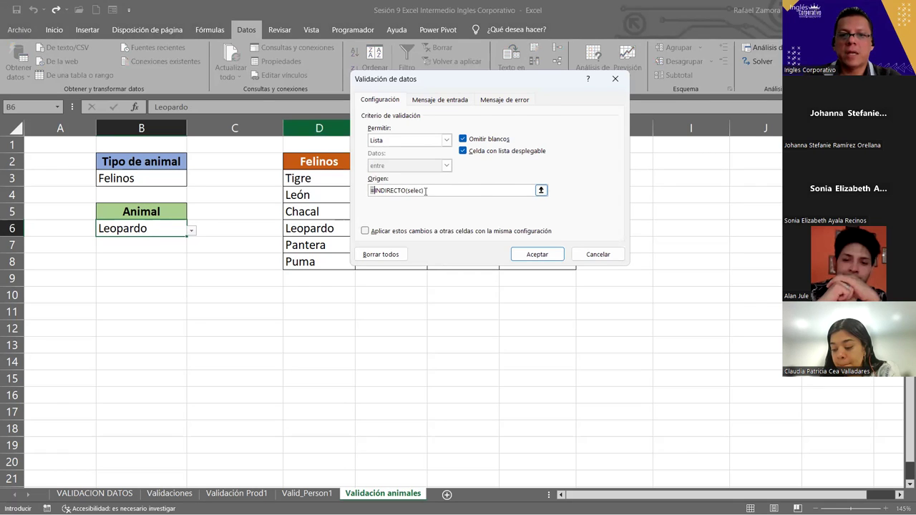
pyautogui.click(605, 257)
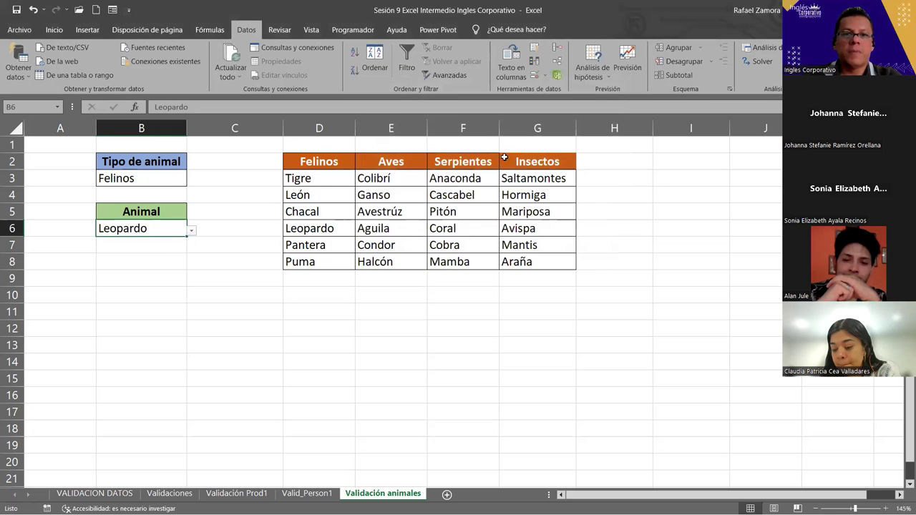
pyautogui.click(172, 322)
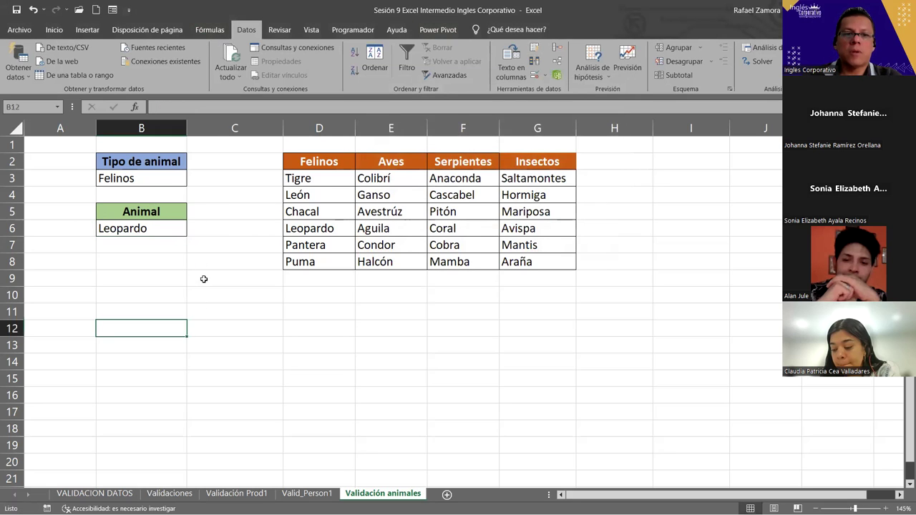
pyautogui.click(158, 183)
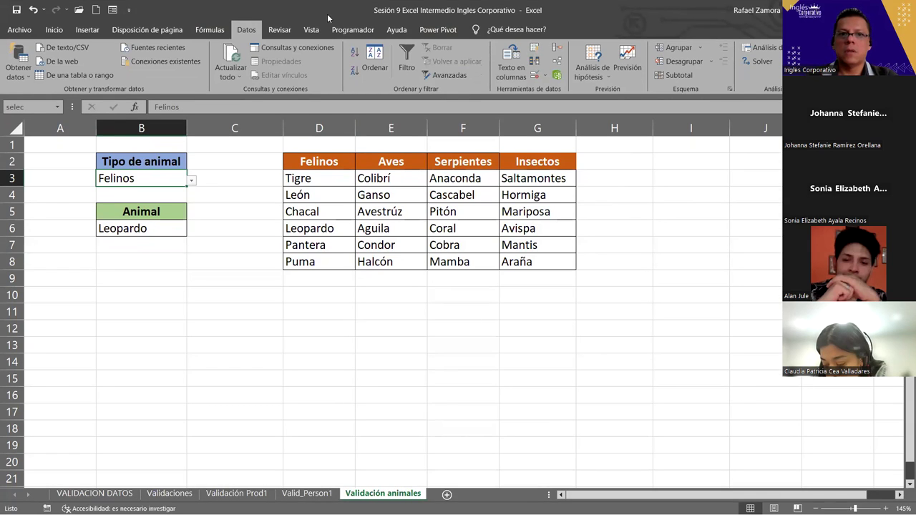
pyautogui.click(209, 29)
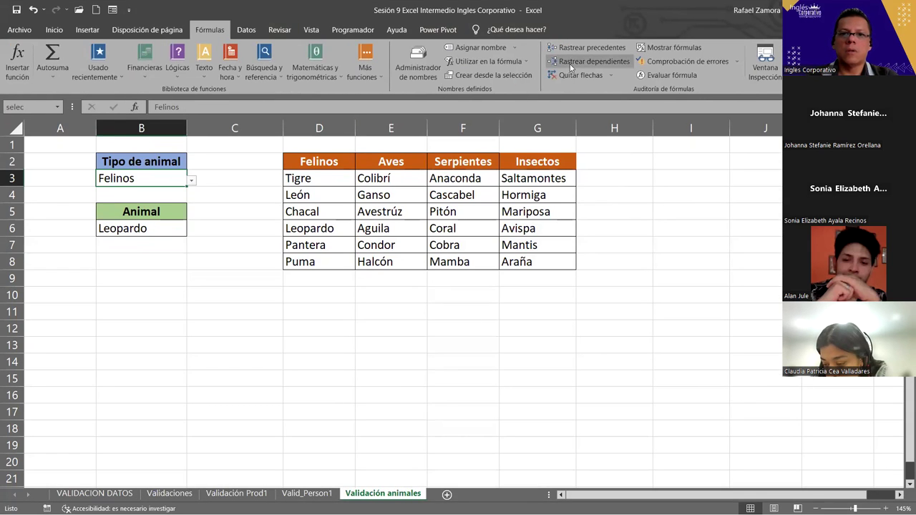
# - Delete the existing name selec in the Name Manager
pyautogui.click(416, 65)
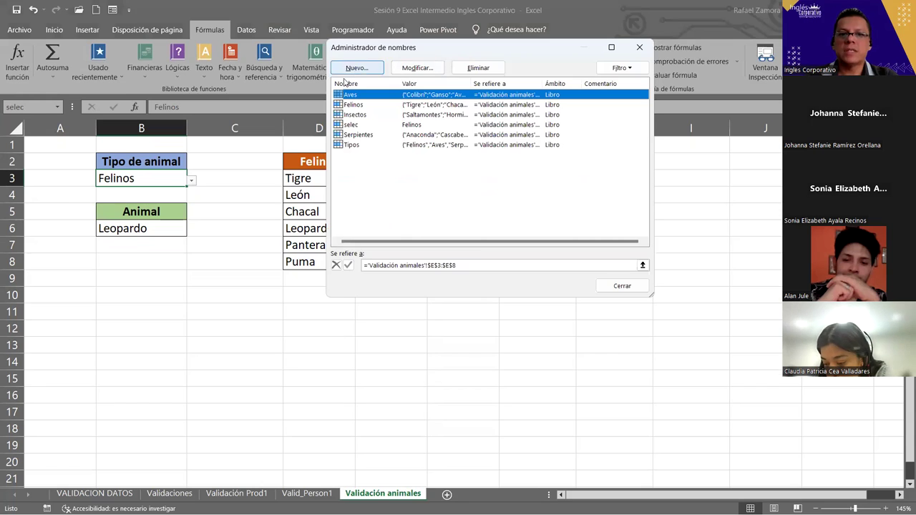
pyautogui.click(358, 126)
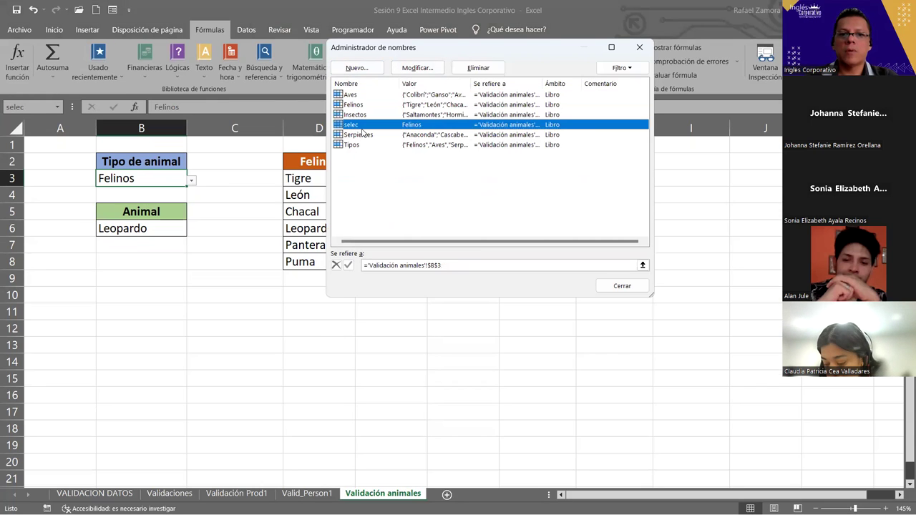
pyautogui.click(478, 68)
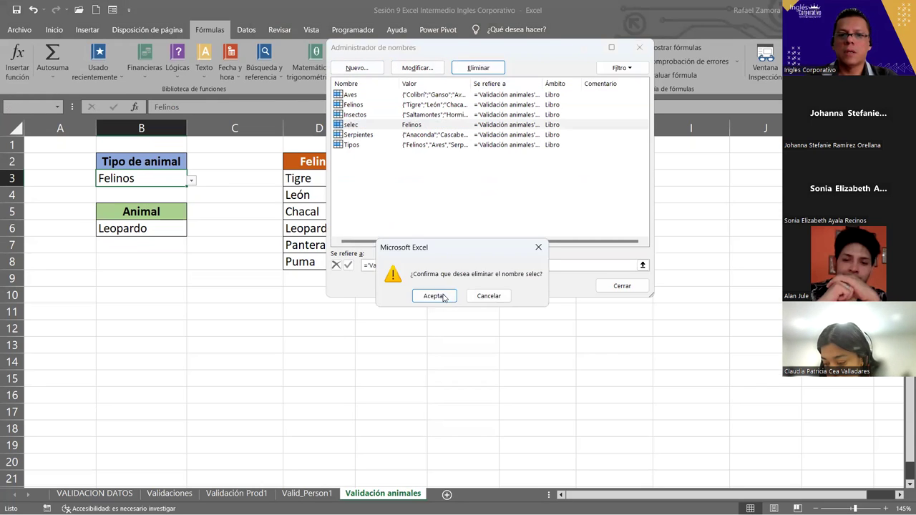
pyautogui.click(434, 296)
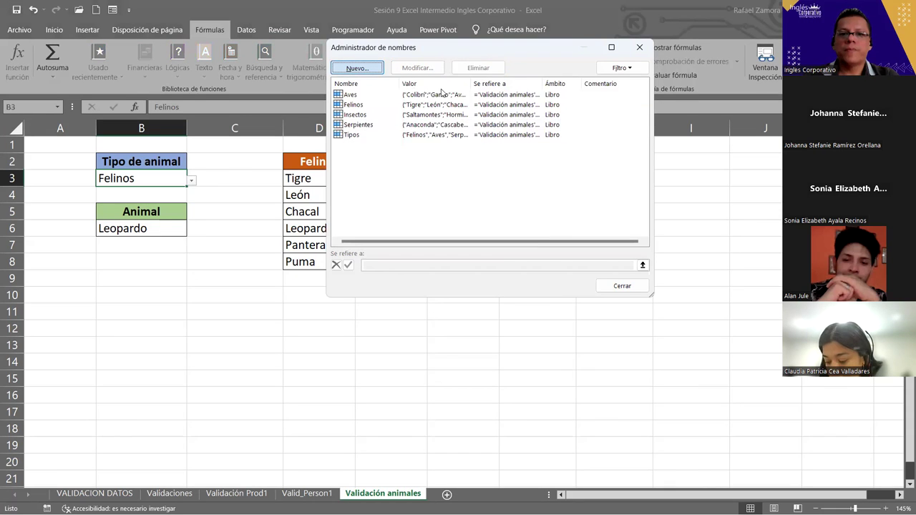
# - Create a new name selec referring to cell B3 and close the Name Manager
pyautogui.click(368, 68)
pyautogui.write('elec')
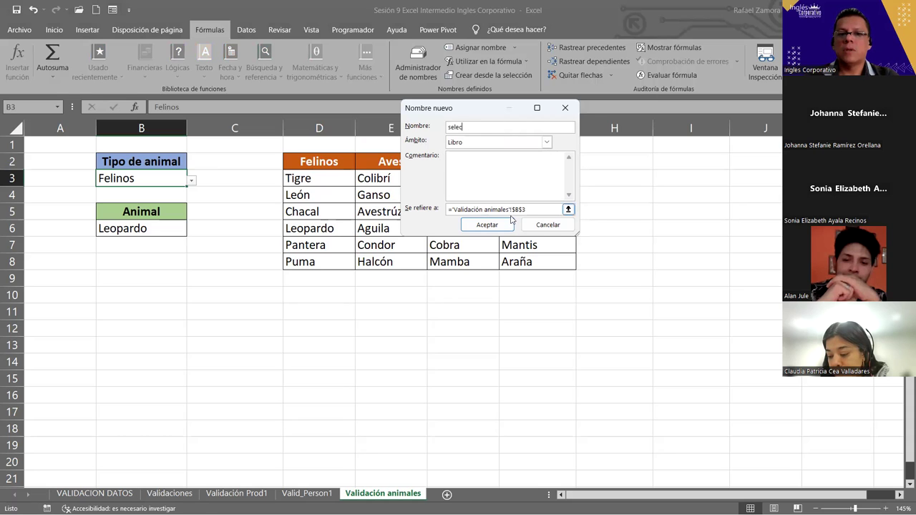
pyautogui.click(568, 213)
pyautogui.click(567, 210)
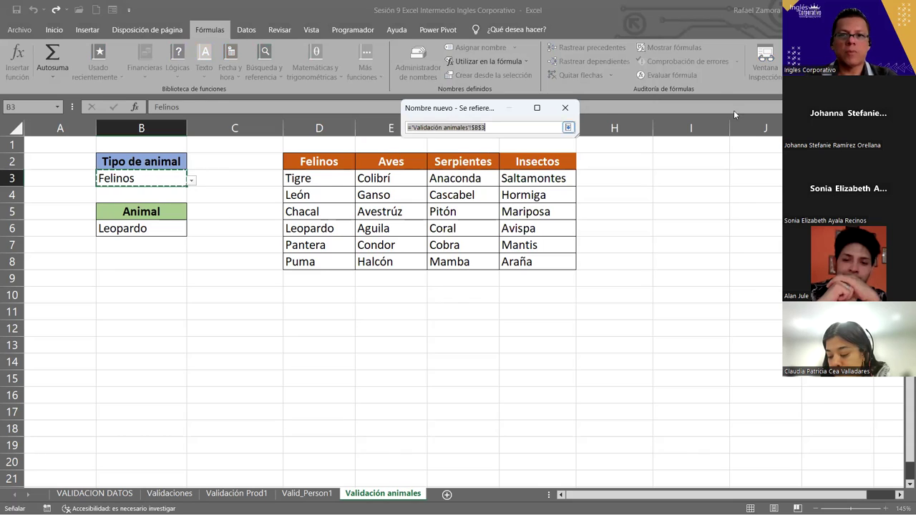
pyautogui.click(567, 127)
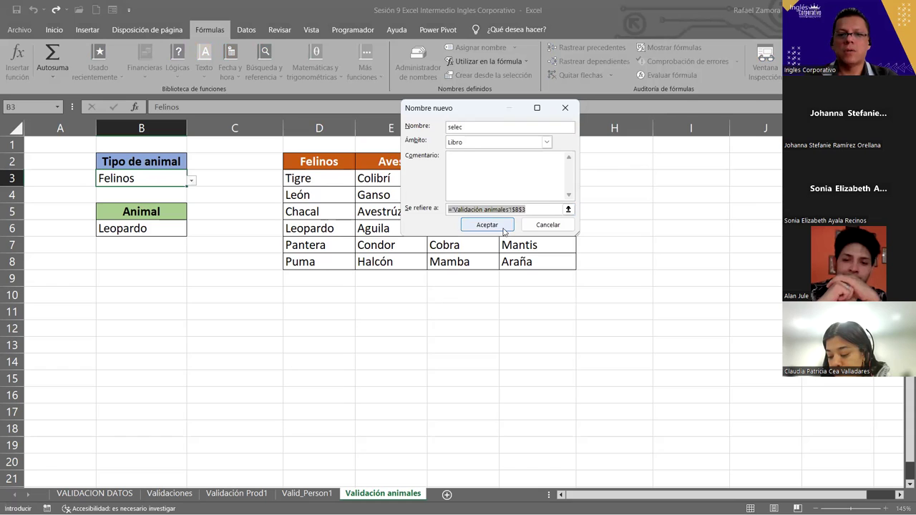
pyautogui.click(502, 220)
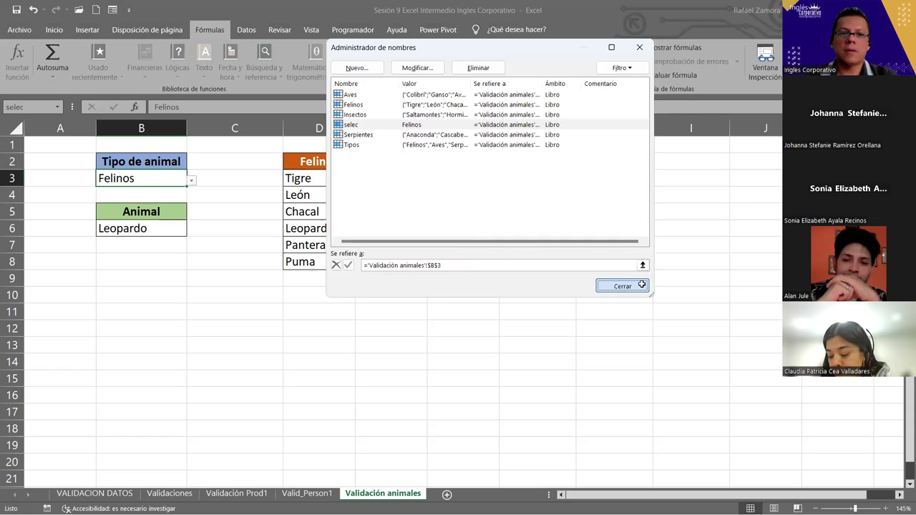
pyautogui.click(642, 285)
# - Click around the sheet, selecting cell C11
pyautogui.click(60, 345)
pyautogui.click(57, 107)
pyautogui.click(57, 107)
pyautogui.click(265, 316)
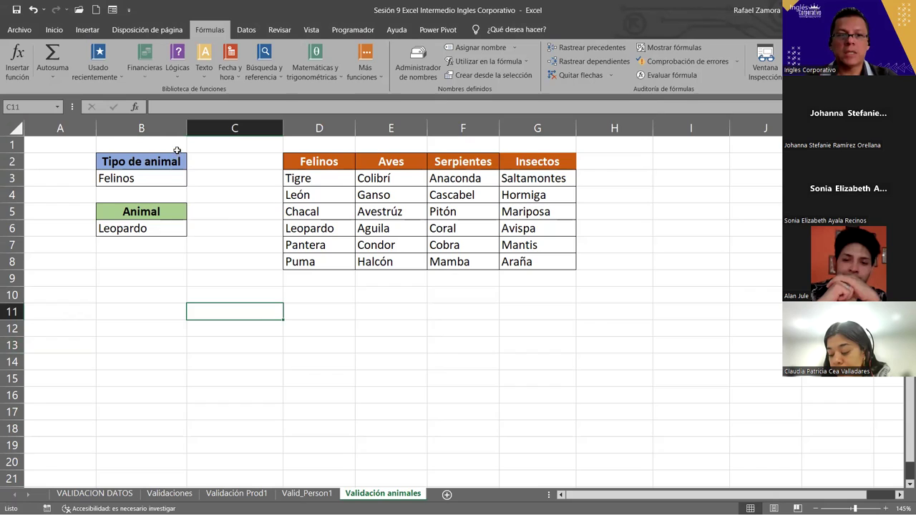
# - After checking B3 and a few cells, switch to the Sesión 10 Excel Intermedio workbook
pyautogui.click(134, 179)
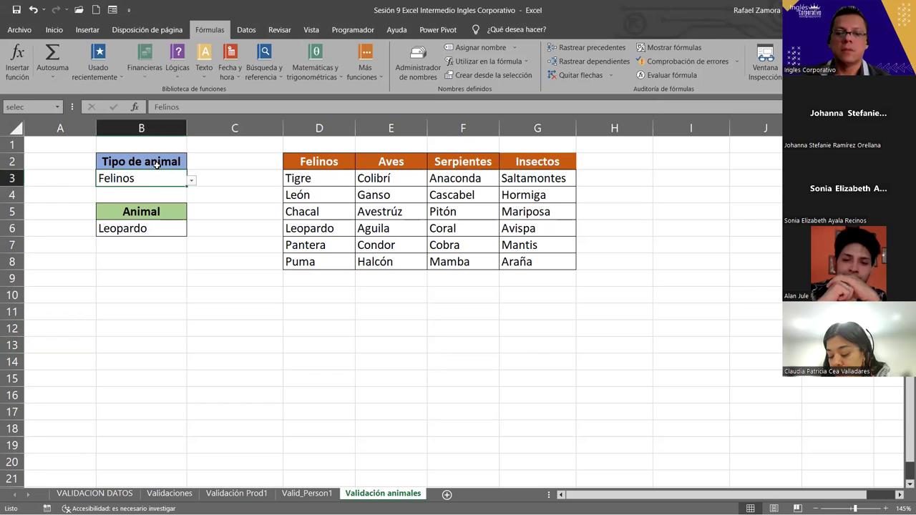
pyautogui.click(270, 292)
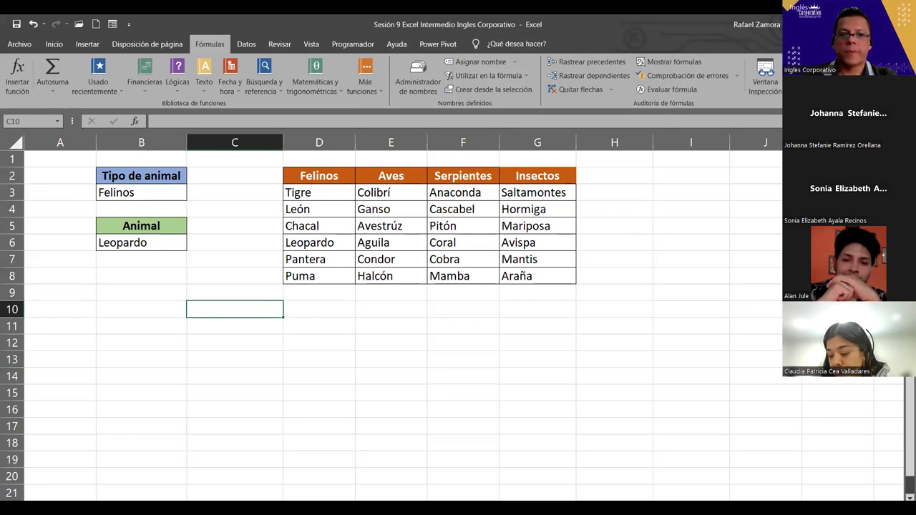
pyautogui.click(614, 362)
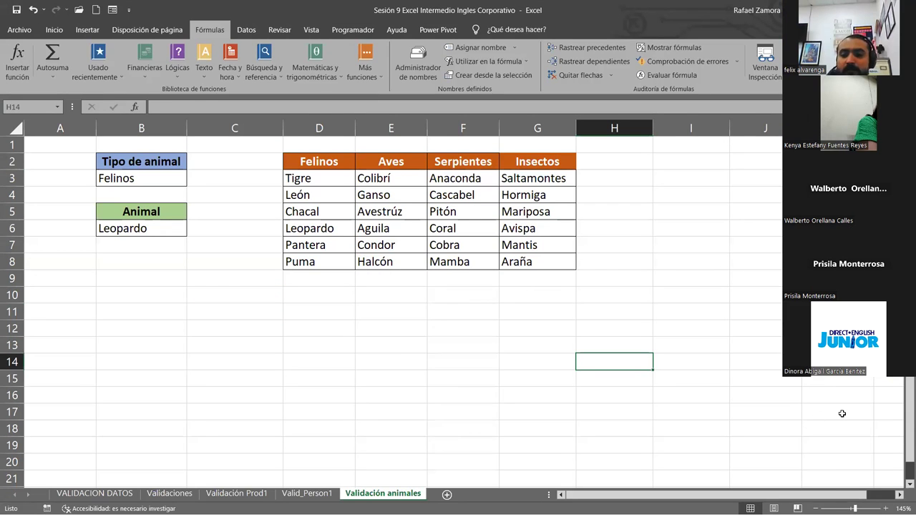
pyautogui.click(511, 380)
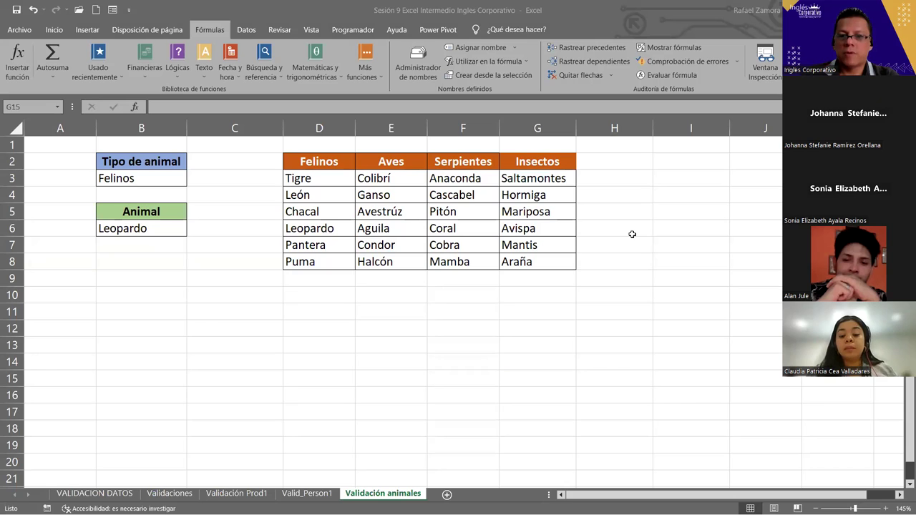
pyautogui.hotkey('alt', 'Tab')
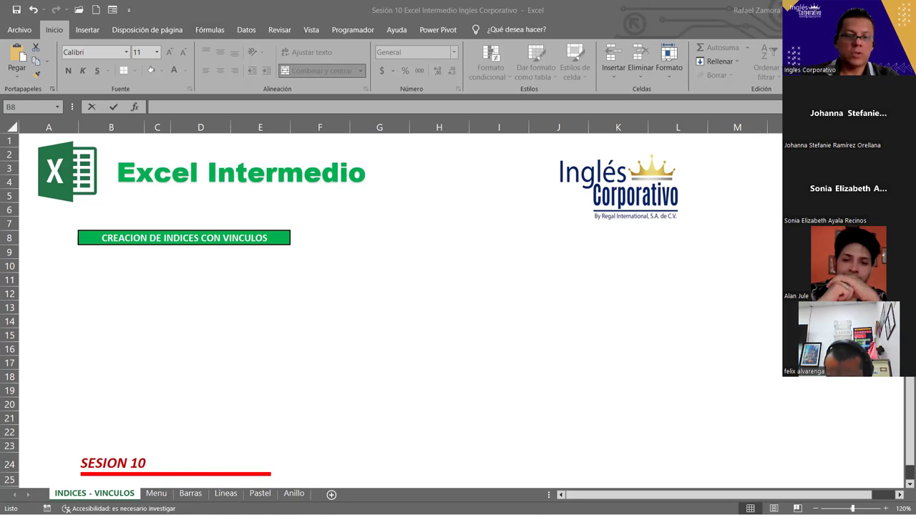
# - Browse the Menu, Barras, Lineas and Pastel sheets, finishing on the Anillo sheet
pyautogui.click(156, 493)
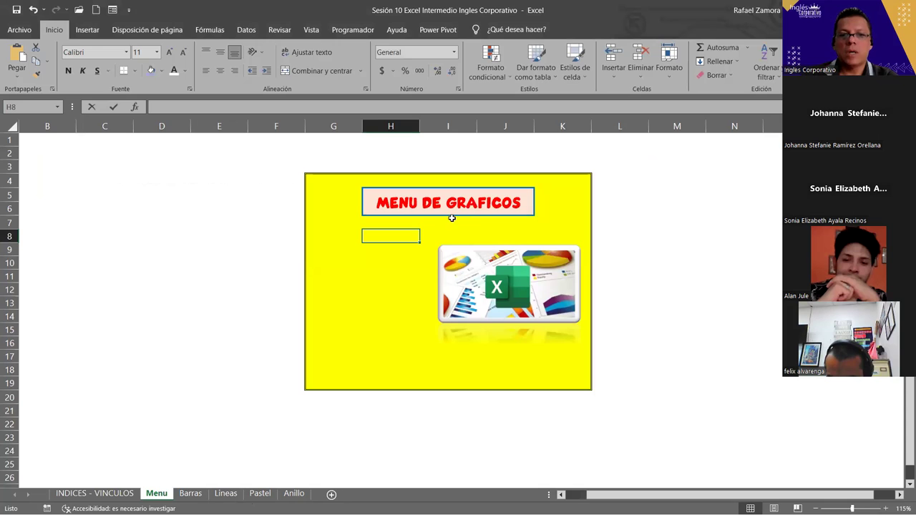
pyautogui.click(372, 259)
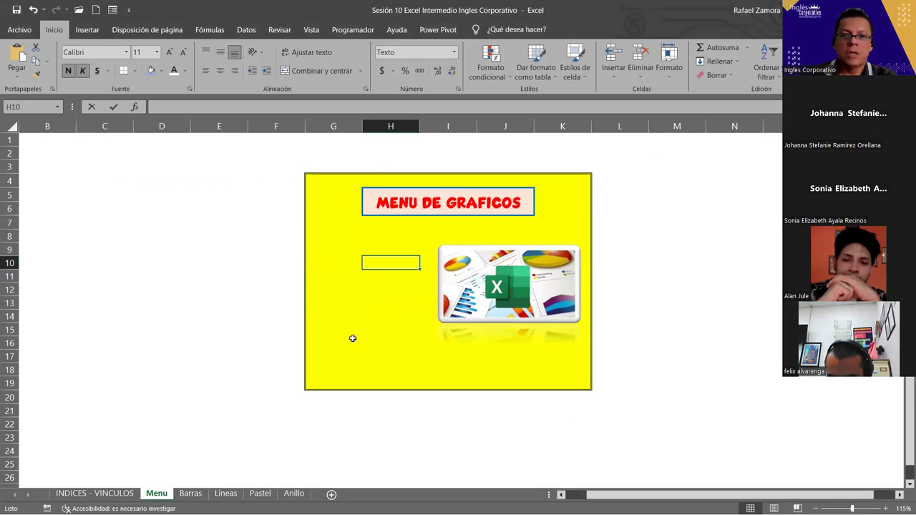
pyautogui.click(190, 494)
pyautogui.click(225, 493)
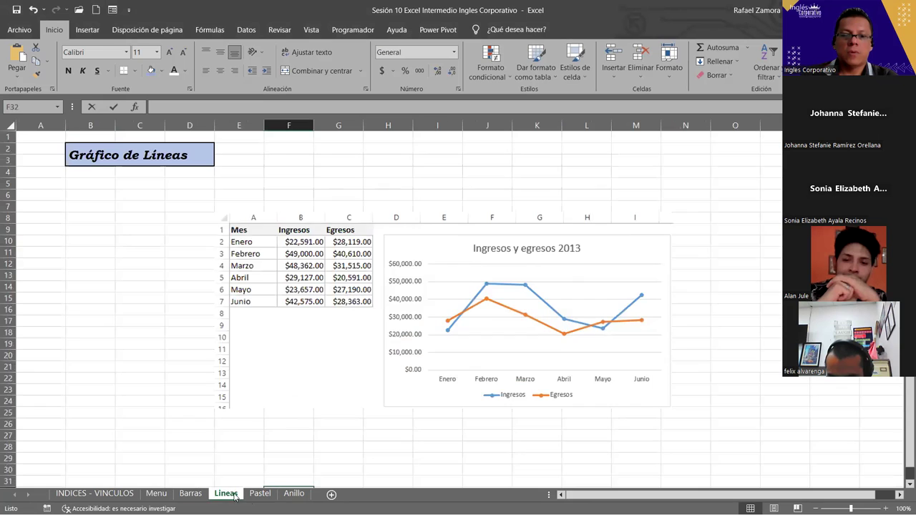
pyautogui.click(259, 494)
pyautogui.click(294, 493)
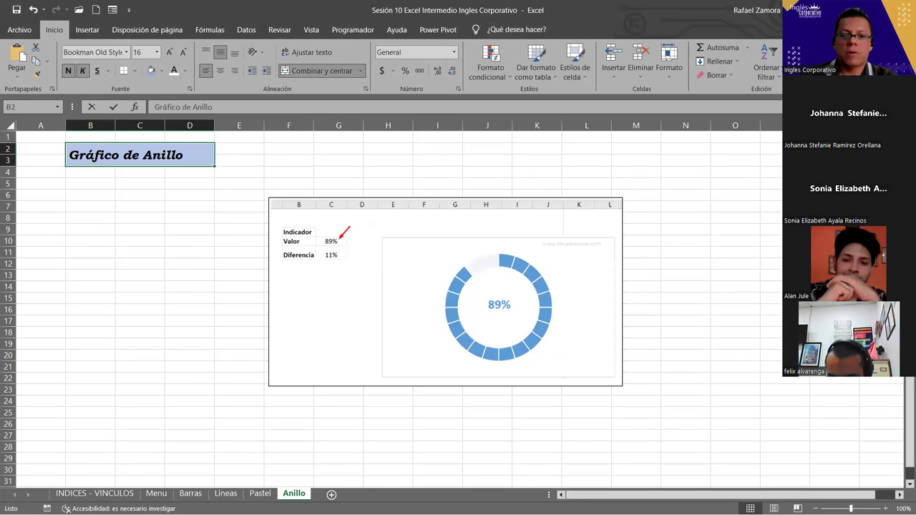
pyautogui.click(190, 494)
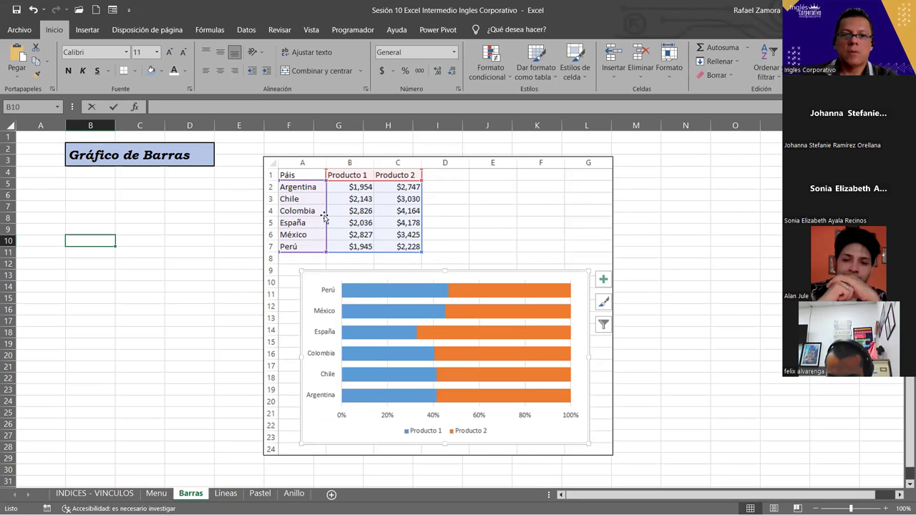
pyautogui.click(225, 493)
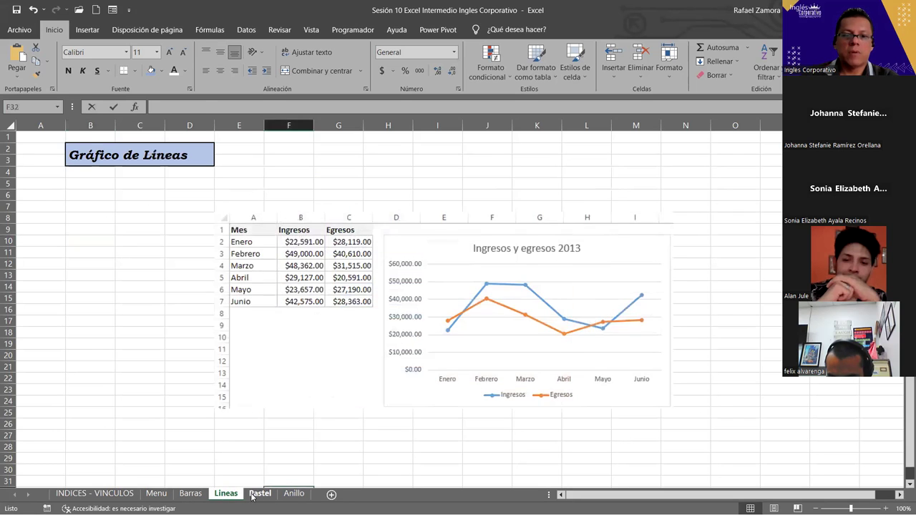
pyautogui.click(260, 493)
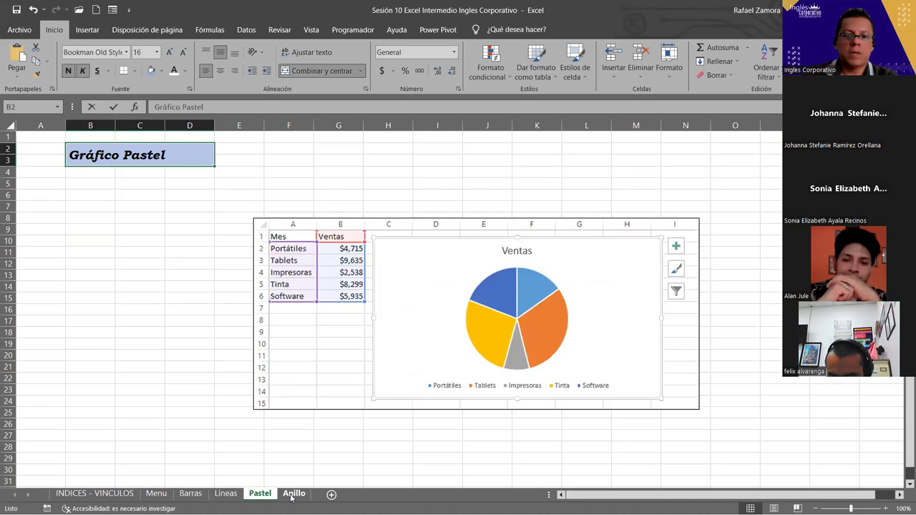
pyautogui.click(293, 493)
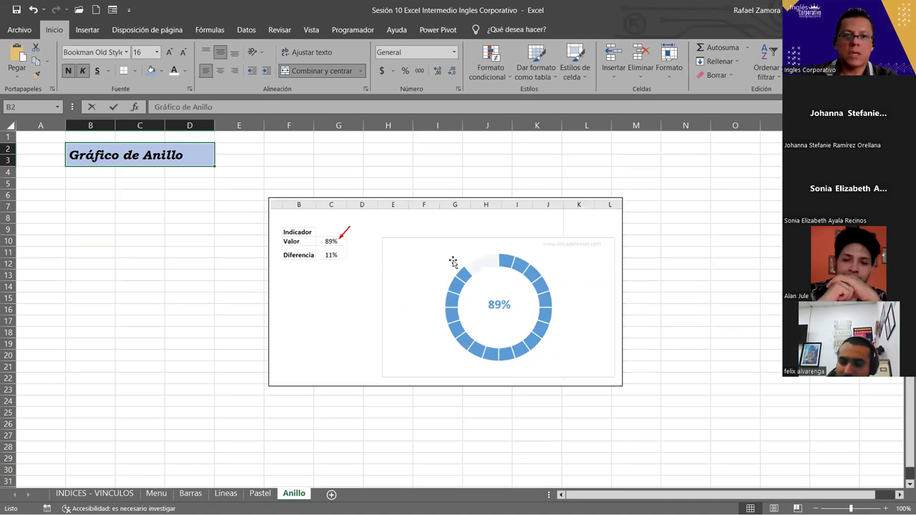
pyautogui.click(191, 493)
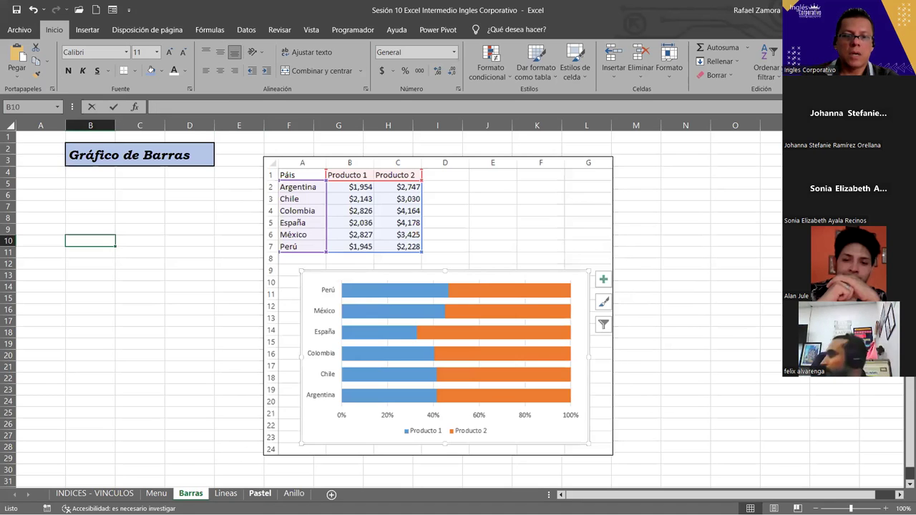
pyautogui.click(260, 493)
pyautogui.click(157, 493)
pyautogui.click(190, 493)
pyautogui.click(225, 493)
pyautogui.click(260, 493)
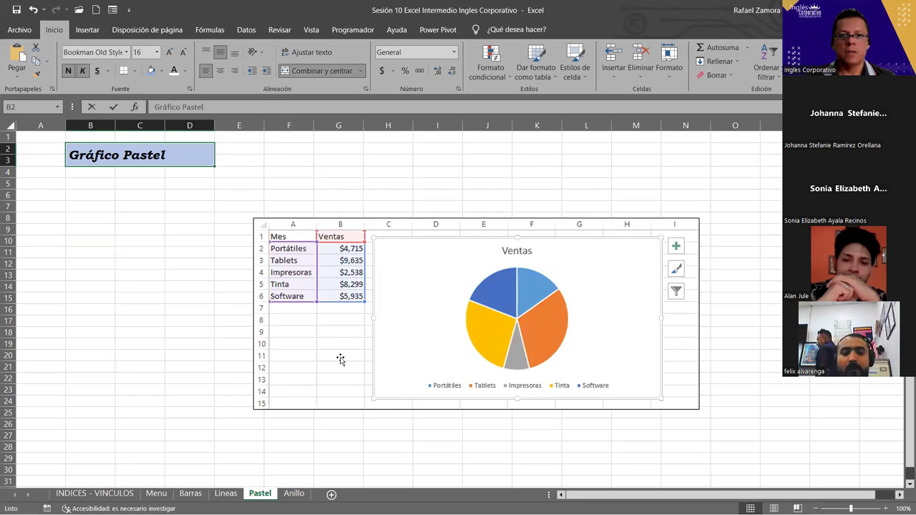
pyautogui.click(292, 495)
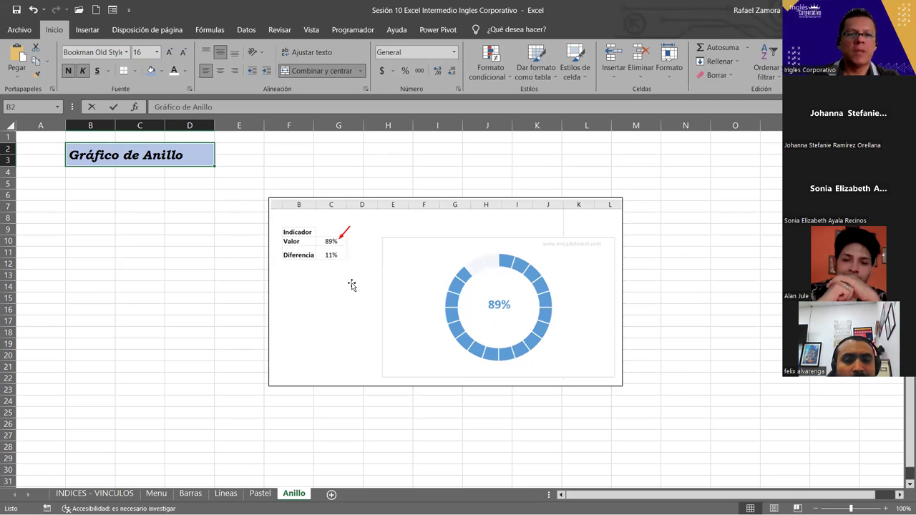
# - Move the doughnut chart picture aside and enter ENERO in cell B5
pyautogui.moveTo(352, 285); pyautogui.dragTo(480, 250)
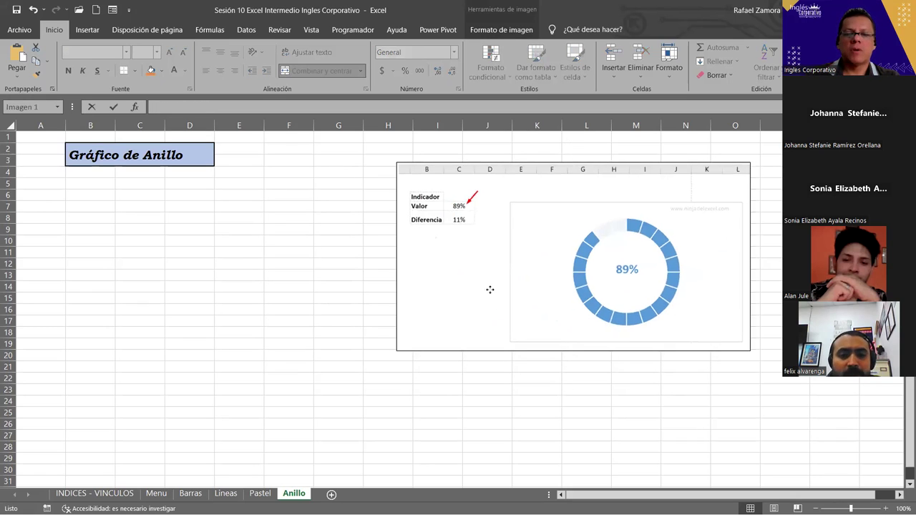
pyautogui.moveTo(490, 289); pyautogui.dragTo(474, 298)
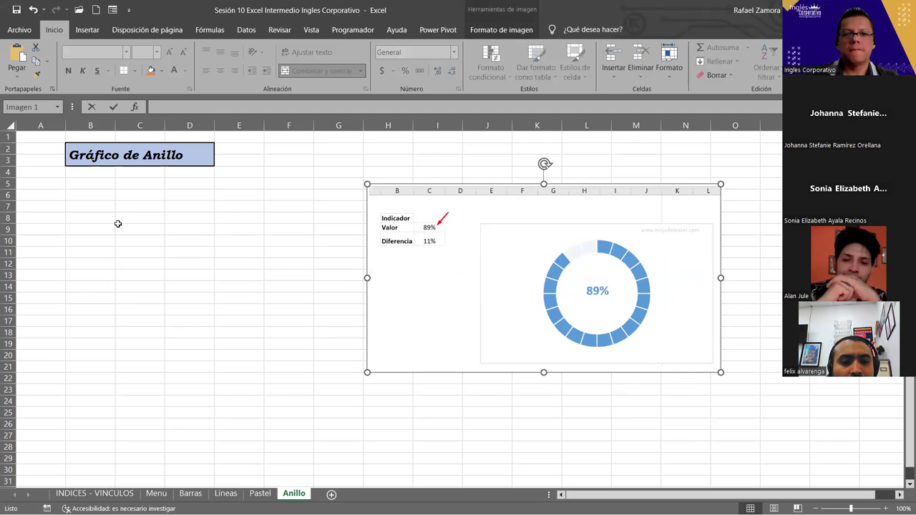
pyautogui.click(104, 189)
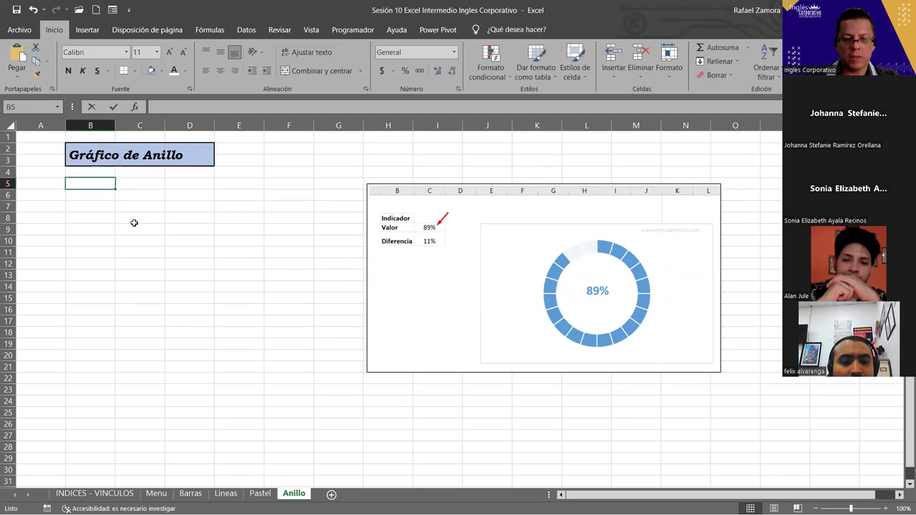
pyautogui.write('ENERO')
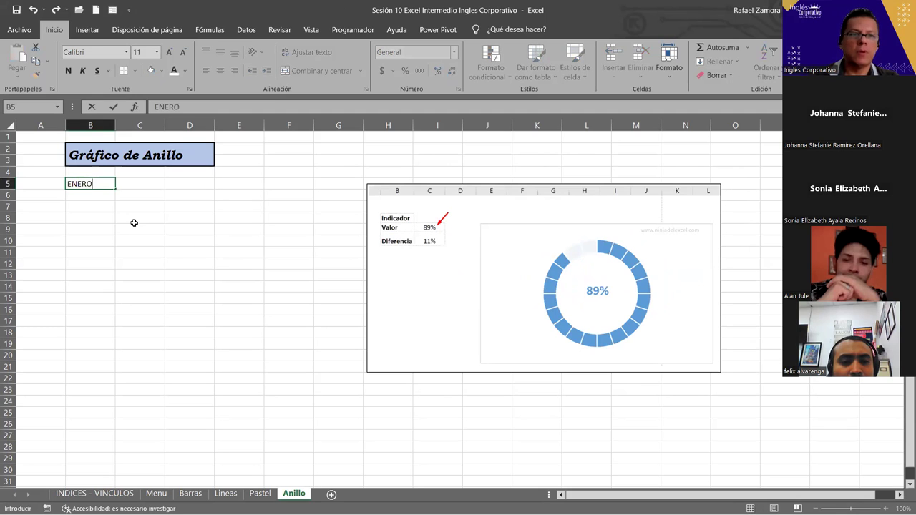
pyautogui.press('Return')
# - Delete the sample doughnut chart picture
pyautogui.click(628, 287)
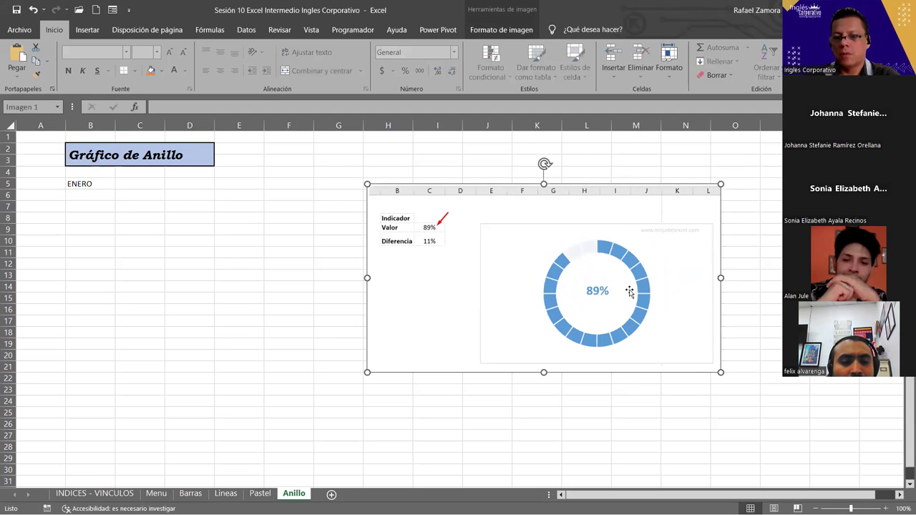
pyautogui.press('Delete')
pyautogui.keyDown('ctrl'); pyautogui.scroll(1, 225, 266); pyautogui.keyUp('ctrl')
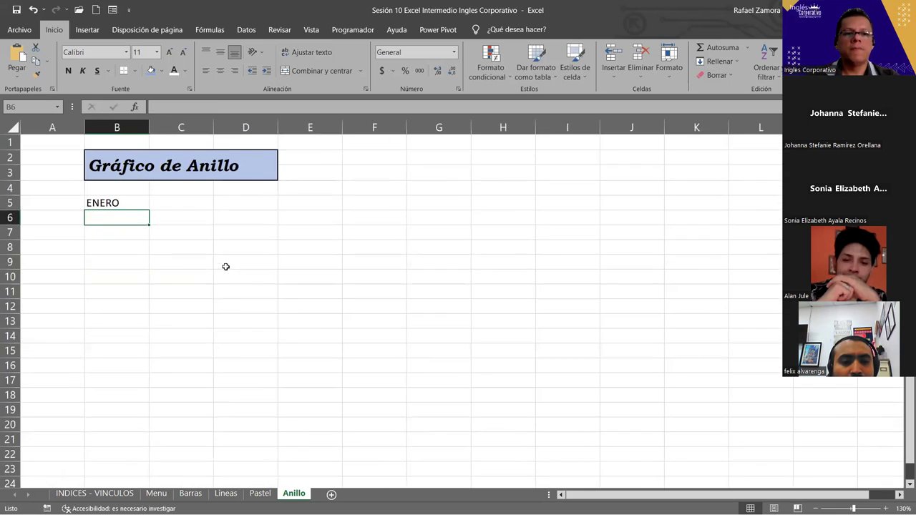
pyautogui.keyDown('ctrl'); pyautogui.scroll(1, 226, 267); pyautogui.keyUp('ctrl')
# - Put all borders on B5:C5, bold ENERO and fill B5 light orange
pyautogui.moveTo(134, 213); pyautogui.dragTo(190, 213)
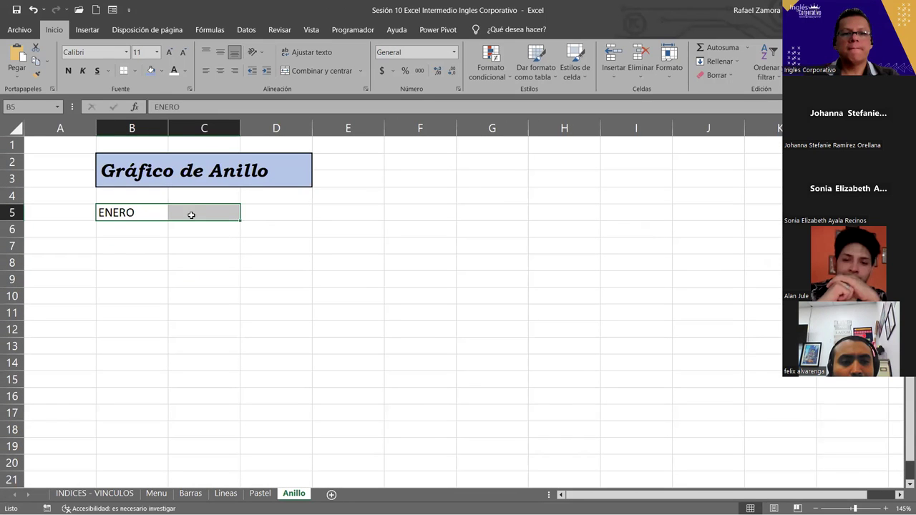
pyautogui.click(134, 70)
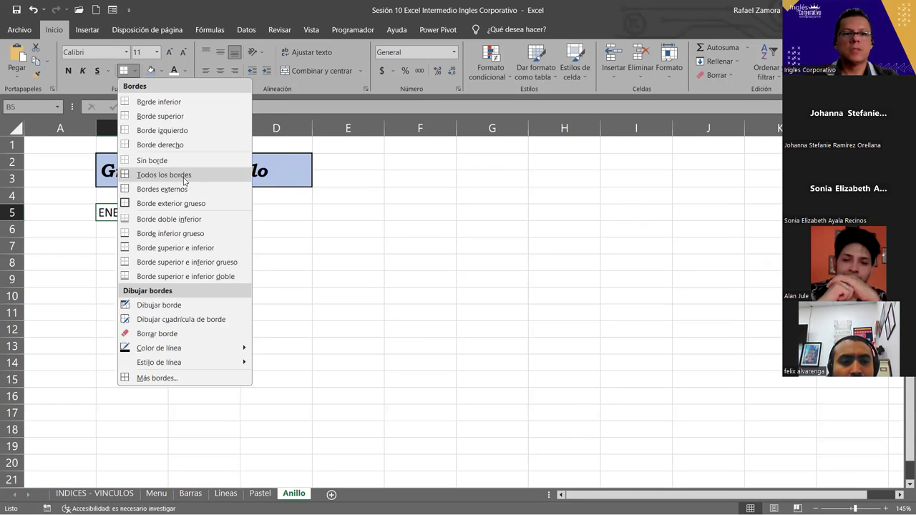
pyautogui.click(184, 175)
pyautogui.click(68, 70)
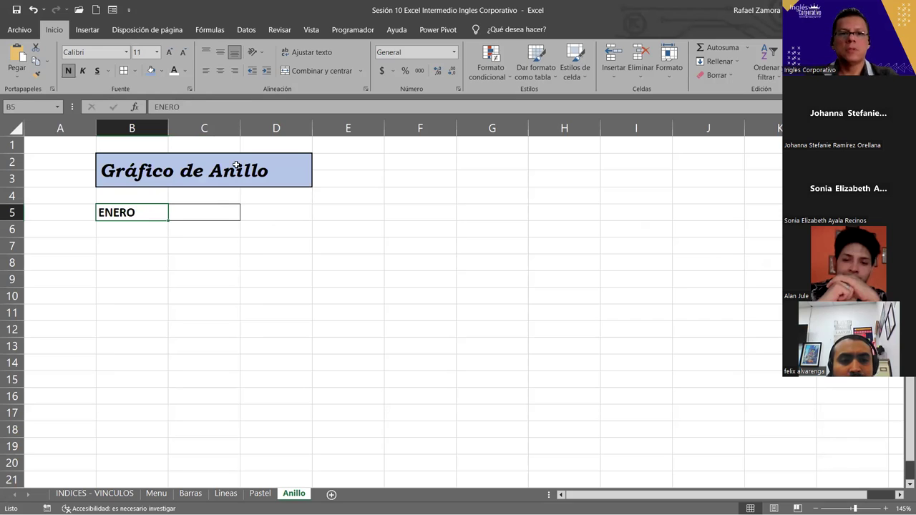
pyautogui.click(161, 70)
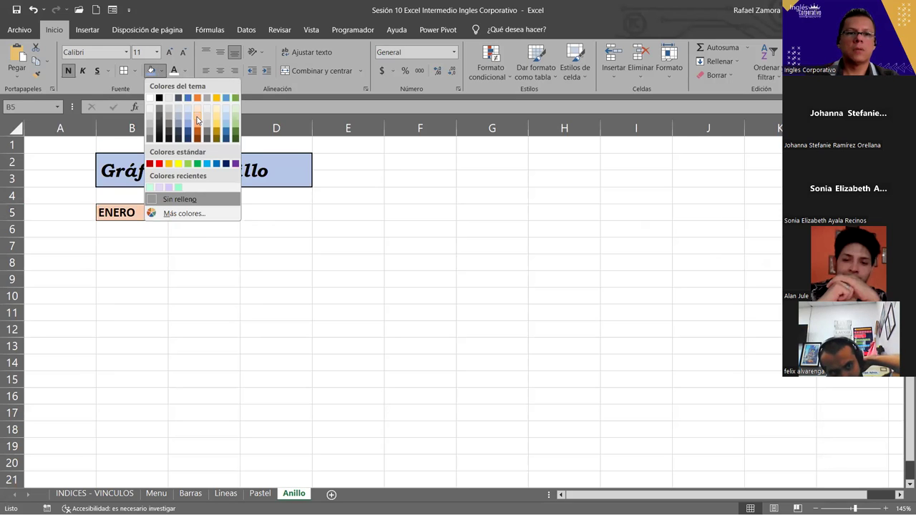
pyautogui.click(232, 215)
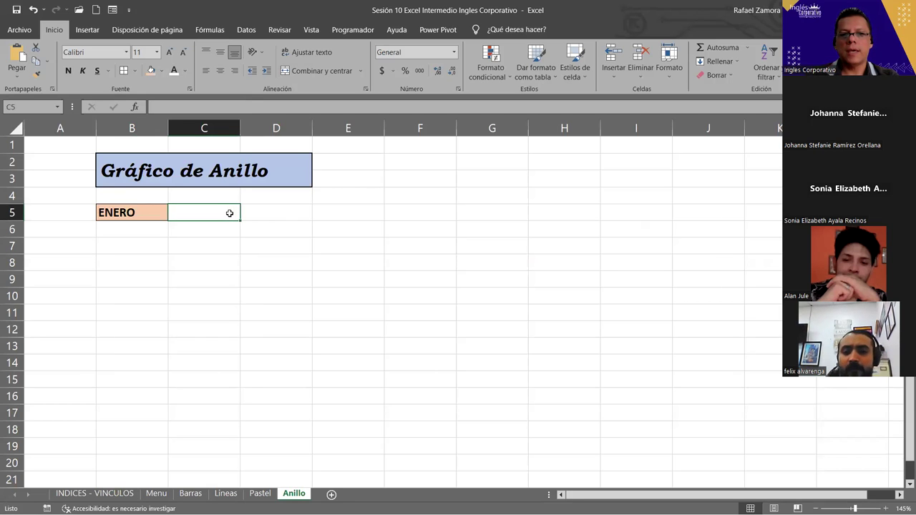
# - Format C5:C6 with Percent Style
pyautogui.moveTo(229, 213); pyautogui.dragTo(226, 225)
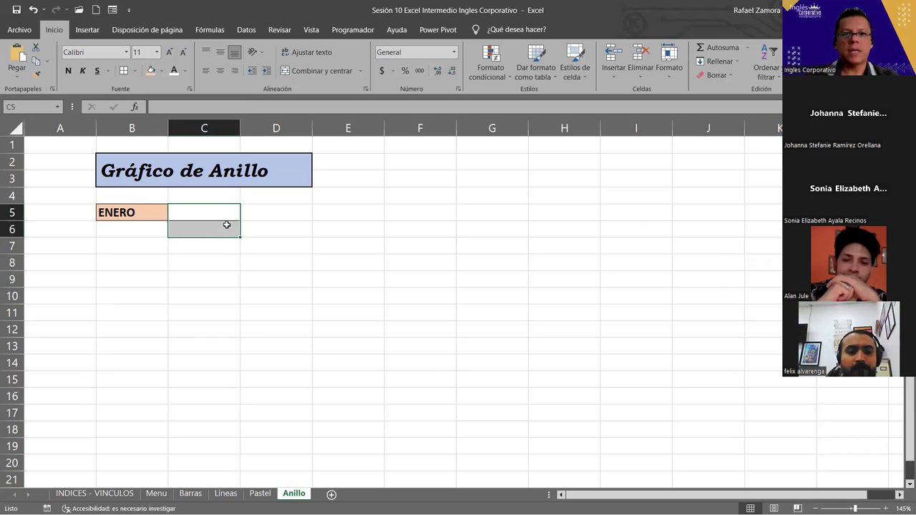
pyautogui.click(405, 70)
pyautogui.click(317, 265)
pyautogui.click(218, 219)
pyautogui.click(213, 226)
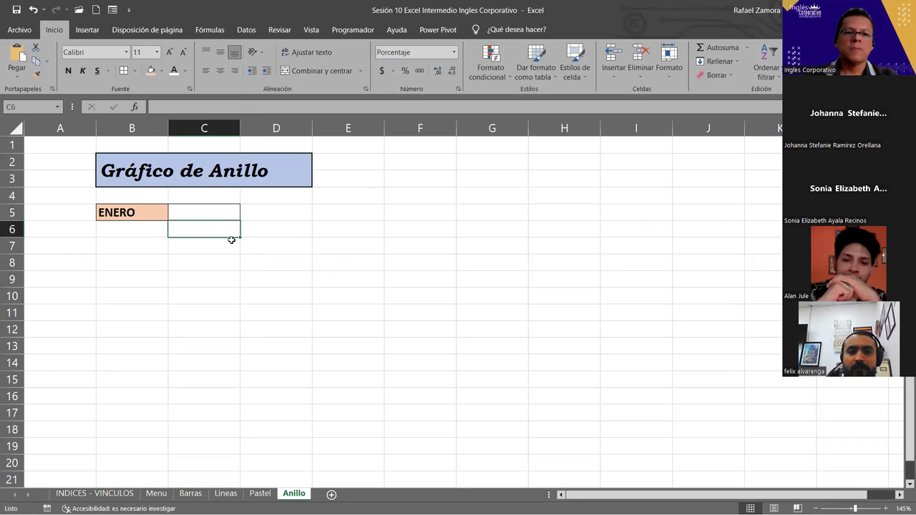
pyautogui.click(212, 215)
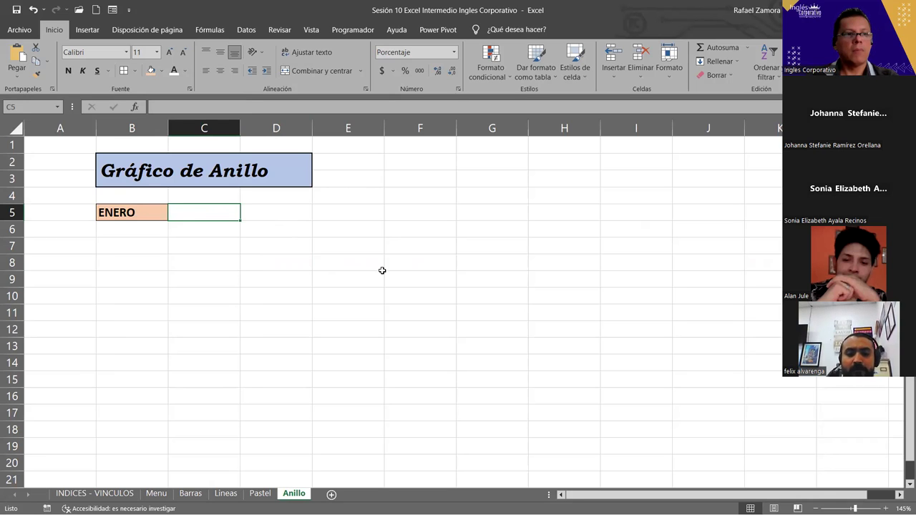
# - Enter 5% and 10% in B9:B10 and fill the series down to 100% in B28
pyautogui.click(134, 282)
pyautogui.write('5/')
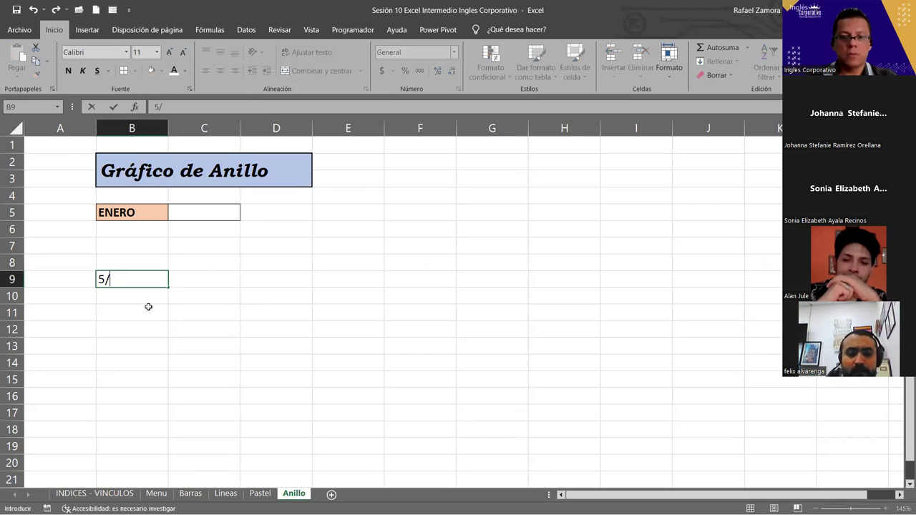
pyautogui.write('%')
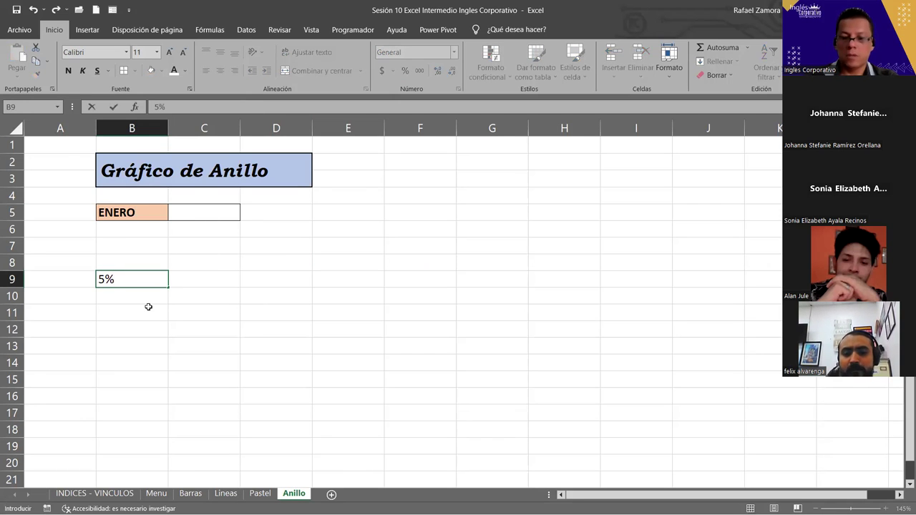
pyautogui.press('Return')
pyautogui.write('10%')
pyautogui.press('Return')
pyautogui.scroll(-2, 158, 256)
pyautogui.scroll(-2, 159, 255)
pyautogui.scroll(2, 162, 179)
pyautogui.moveTo(157, 179)
pyautogui.mouseDown()
pyautogui.moveTo(153, 197)
pyautogui.moveTo(167, 205)
pyautogui.mouseUp()
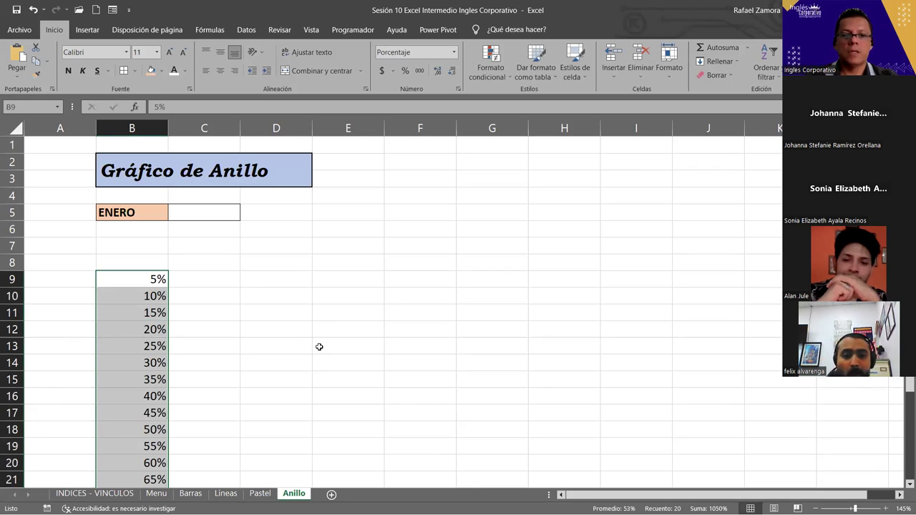
# - Select B9:B28 and name the range 'porcentaje' in the Name Box
pyautogui.moveTo(207, 328)
pyautogui.mouseDown()
pyautogui.moveTo(239, 337)
pyautogui.moveTo(286, 329)
pyautogui.mouseUp()
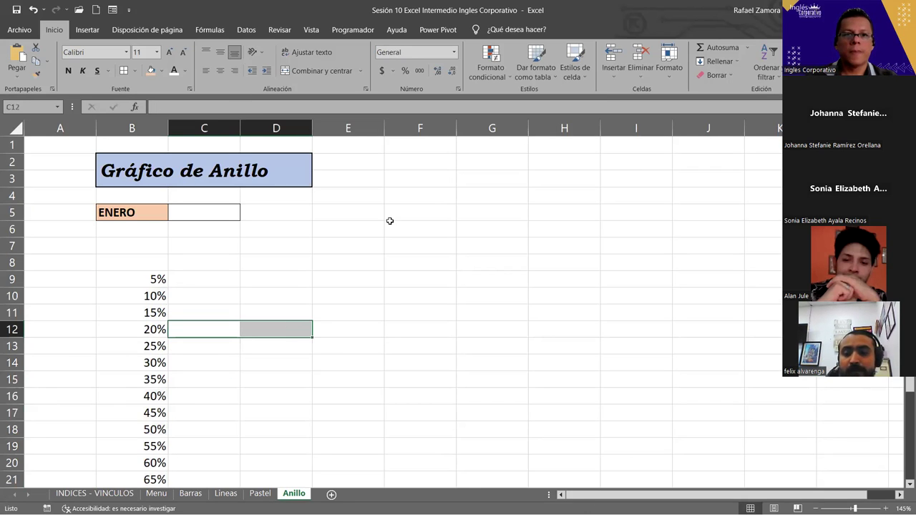
pyautogui.click(140, 279)
pyautogui.hotkey('ctrl', 'shift', 'Down')
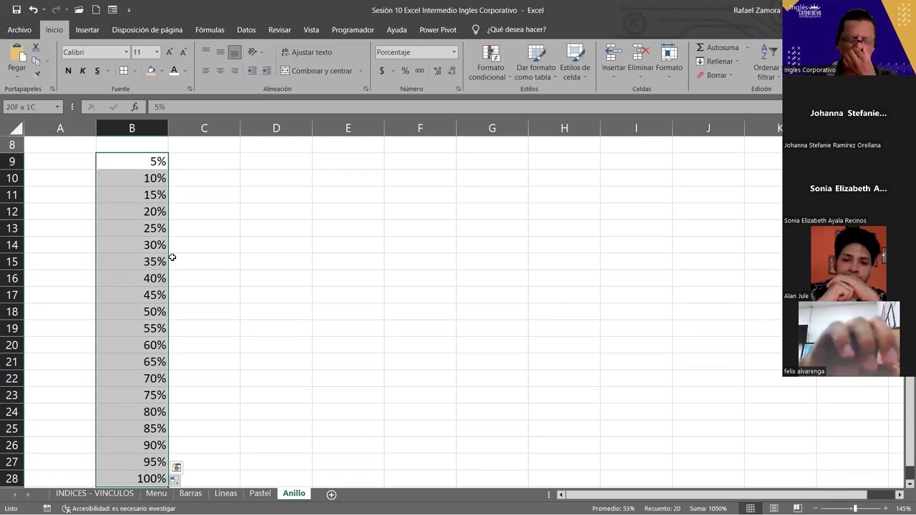
pyautogui.scroll(1, 172, 247)
pyautogui.scroll(2, 118, 191)
pyautogui.click(43, 106)
pyautogui.write('porcentajew')
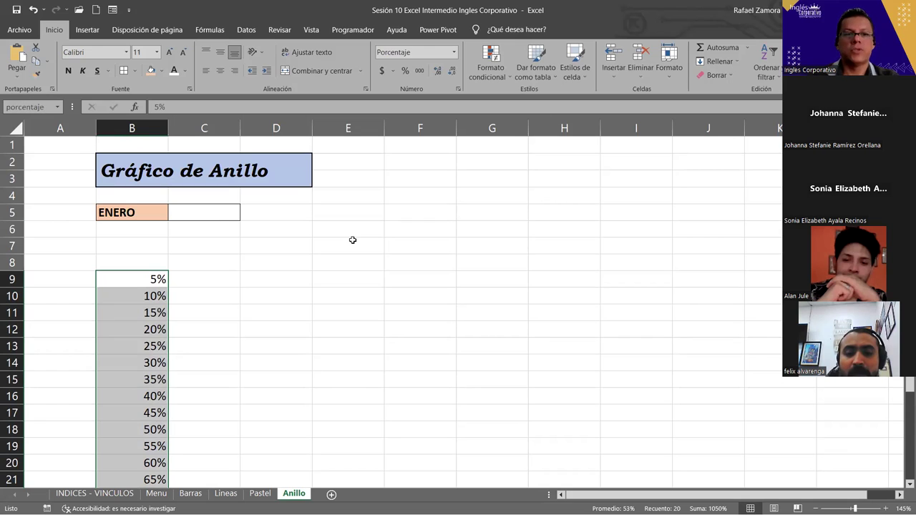
# - Bring up Validación de datos under Datos for cell C5
pyautogui.click(212, 218)
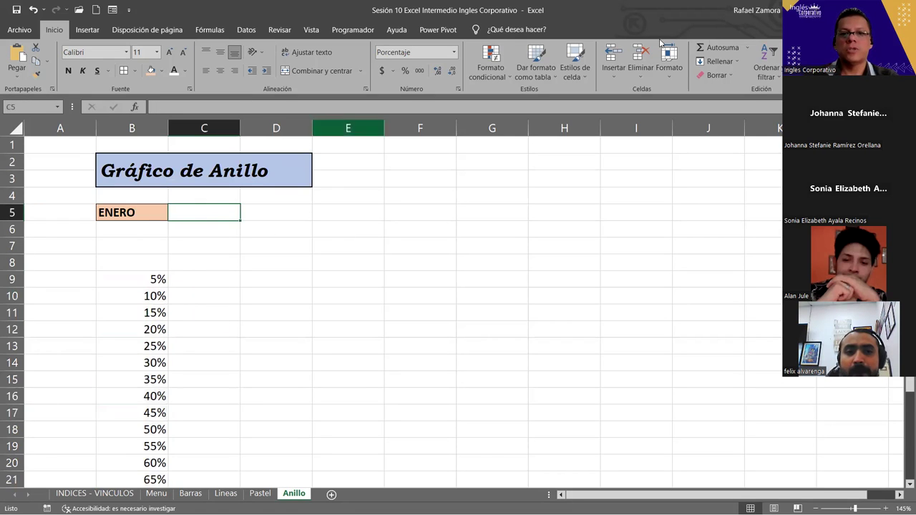
pyautogui.click(252, 29)
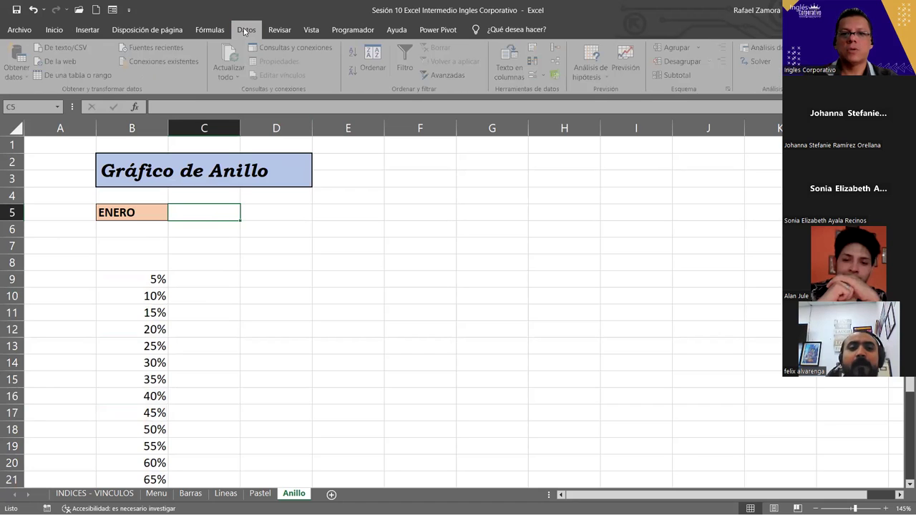
pyautogui.click(532, 77)
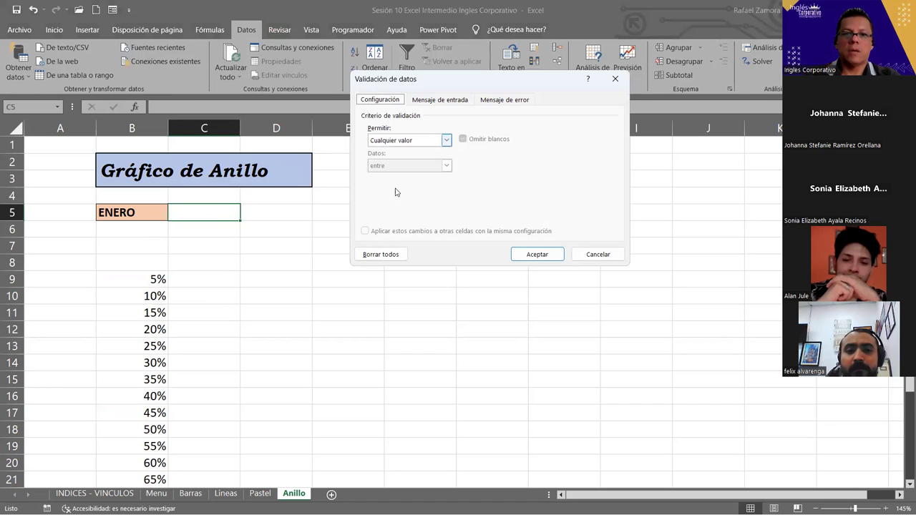
# - Give C5 a Lista validation with source =porcentaje and check its drop-down
pyautogui.click(429, 140)
pyautogui.click(394, 177)
pyautogui.click(424, 189)
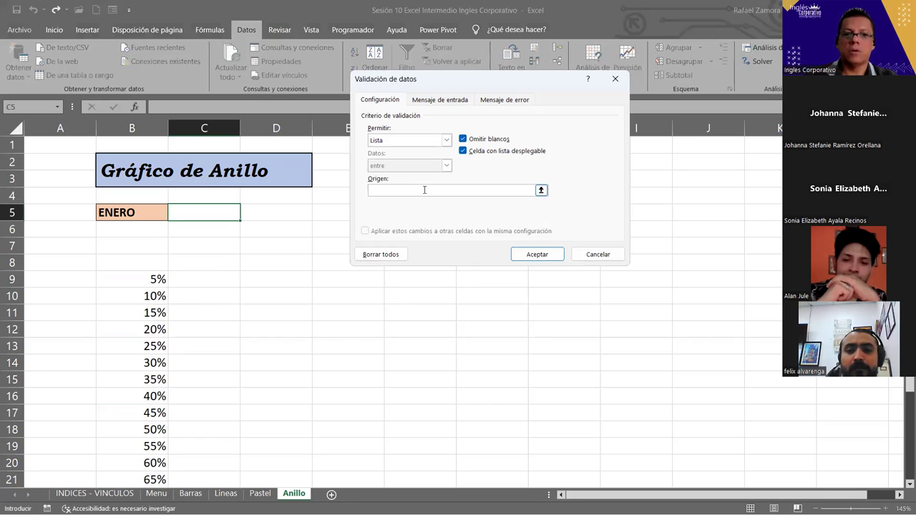
pyautogui.write('=porcentaje')
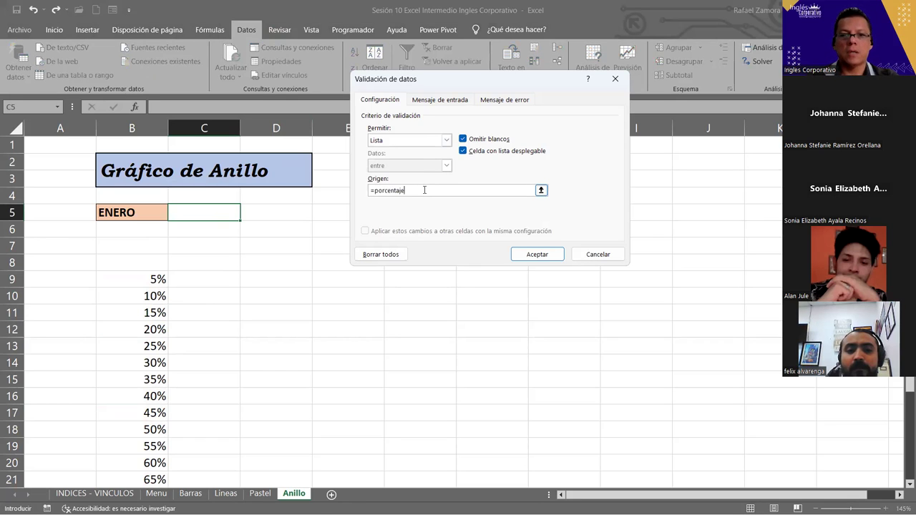
pyautogui.press('Return')
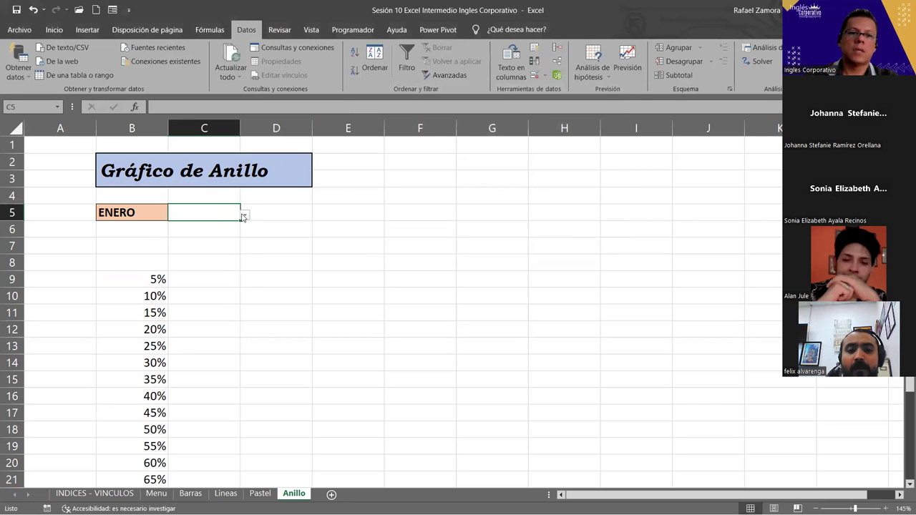
pyautogui.click(245, 214)
pyautogui.moveTo(241, 249); pyautogui.dragTo(237, 304)
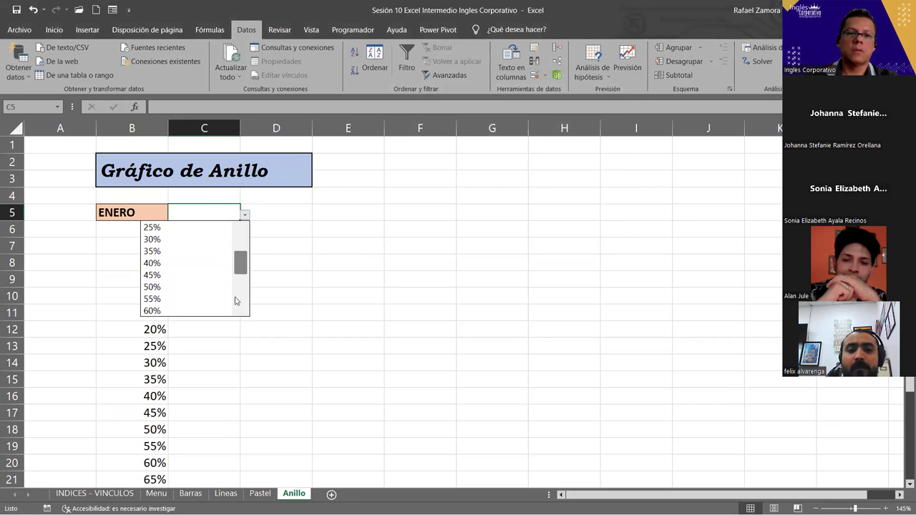
pyautogui.click(324, 257)
# - Hide the B9:B28 percentage list by setting its font colour to white
pyautogui.click(158, 280)
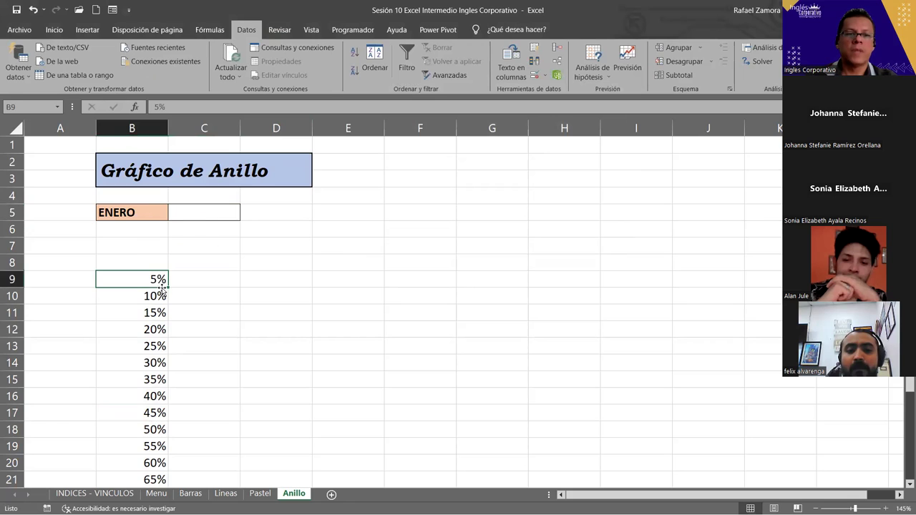
pyautogui.scroll(-5, 164, 286)
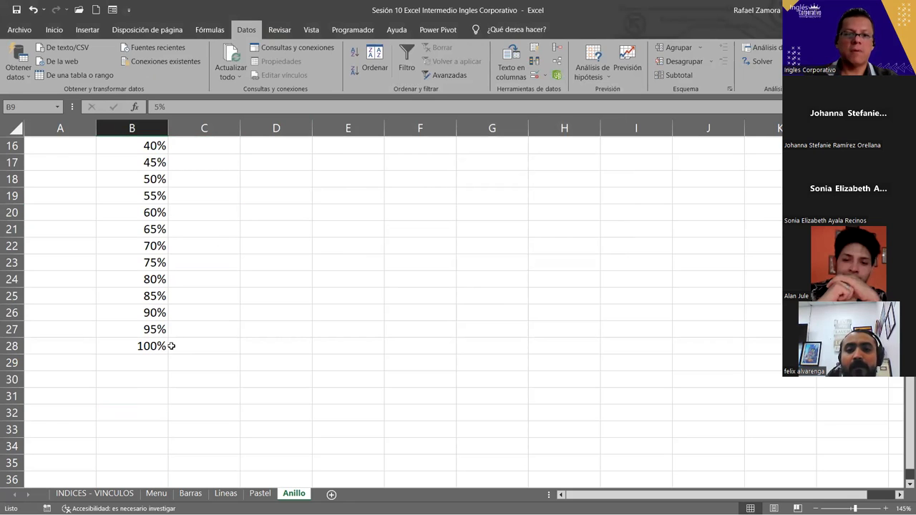
pyautogui.hotkey('ctrl', 'shift', 'End')
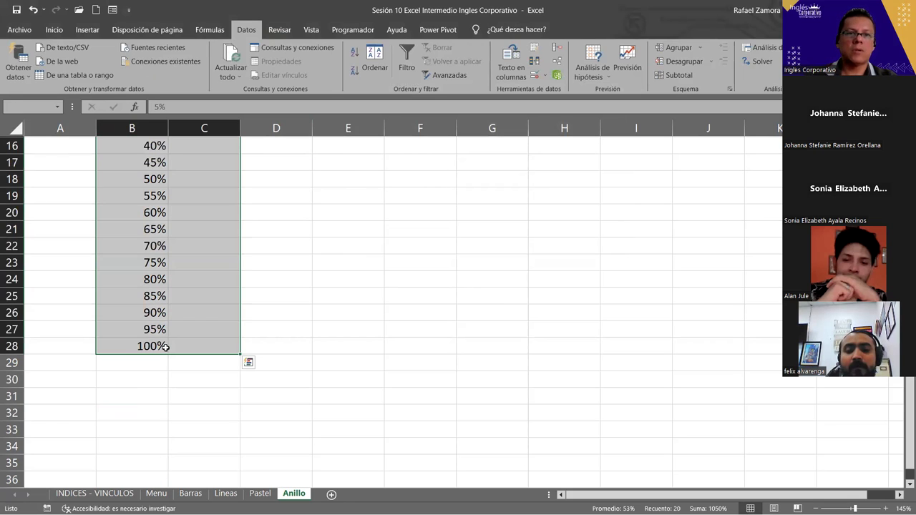
pyautogui.keyDown('shift'); pyautogui.click(165, 346); pyautogui.keyUp('shift')
pyautogui.click(53, 30)
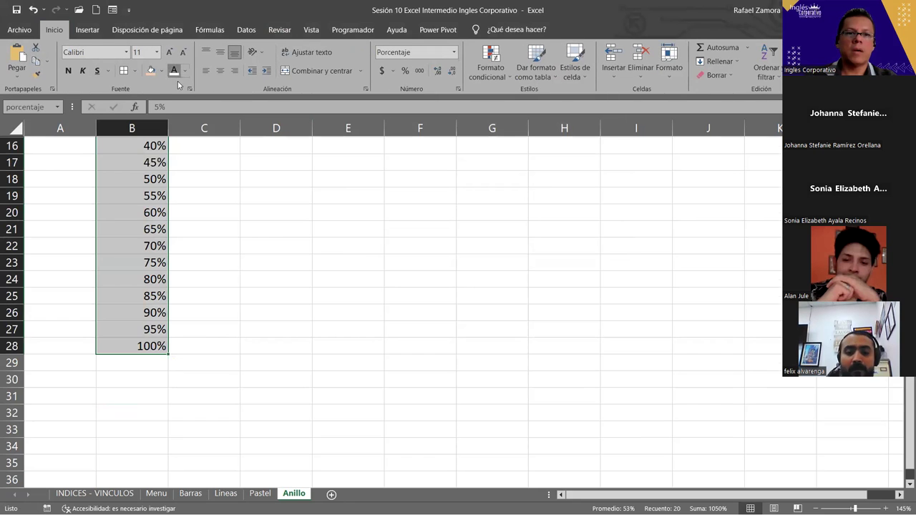
pyautogui.scroll(5, 308, 307)
pyautogui.click(311, 309)
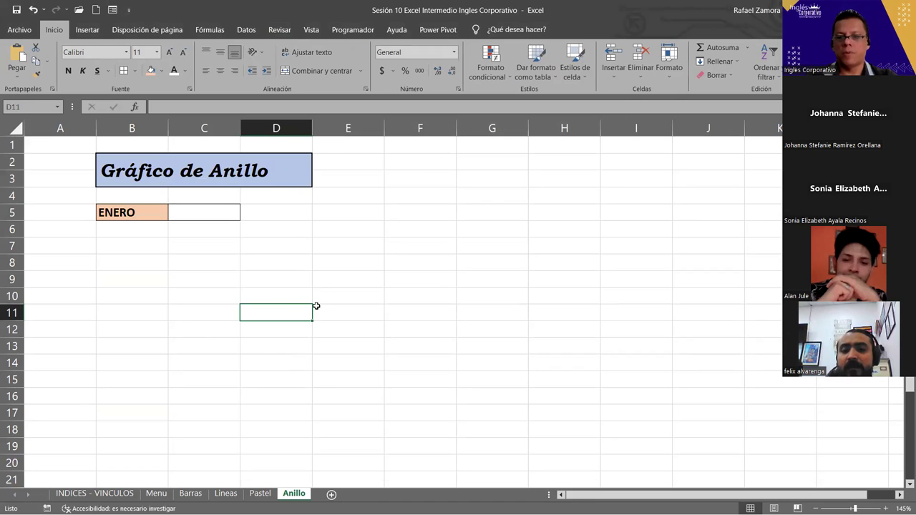
pyautogui.scroll(-1, 313, 312)
pyautogui.scroll(-1, 313, 314)
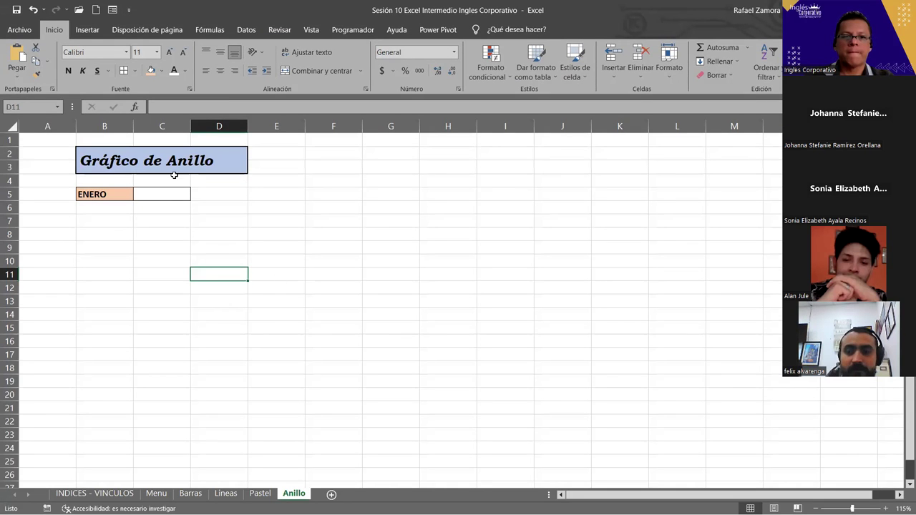
pyautogui.click(164, 195)
# - Pick 25% for ENERO from C5's drop-down and centre it
pyautogui.click(196, 196)
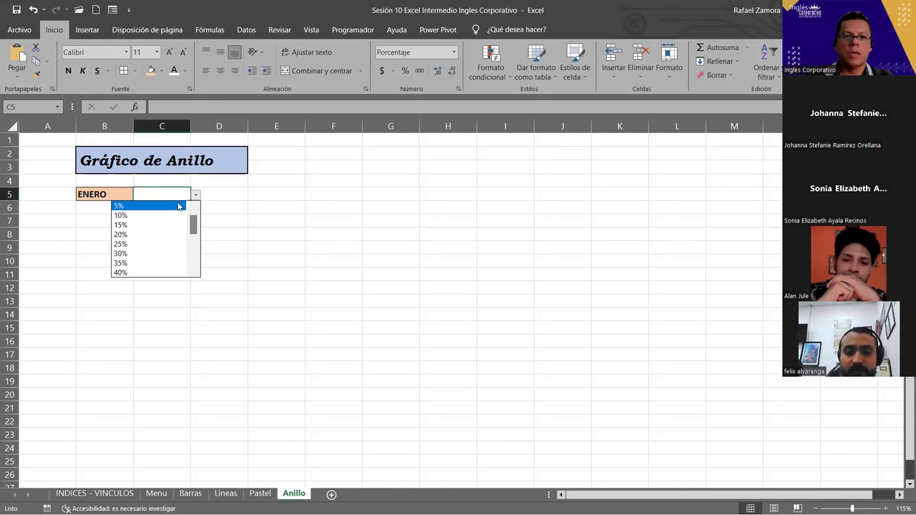
pyautogui.click(156, 244)
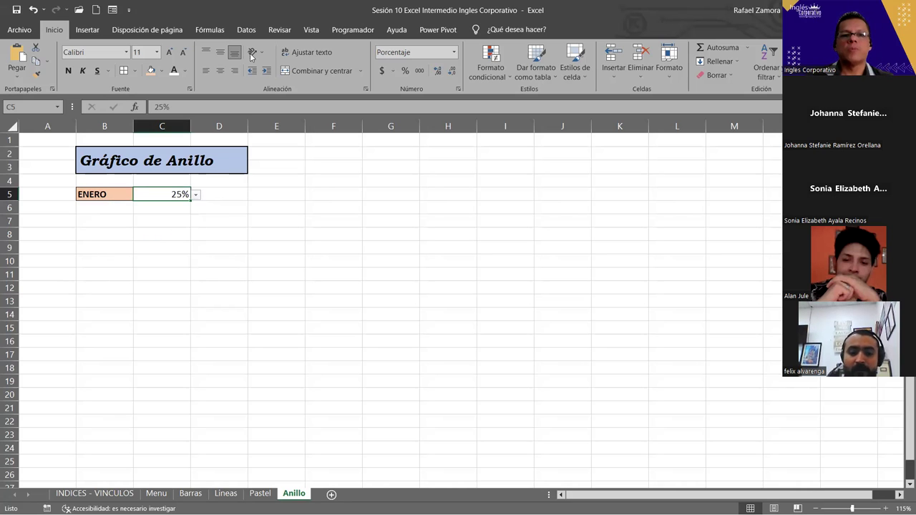
pyautogui.click(220, 71)
# - Enter =100%-C5 in C6 and centre the resulting 75%
pyautogui.click(176, 204)
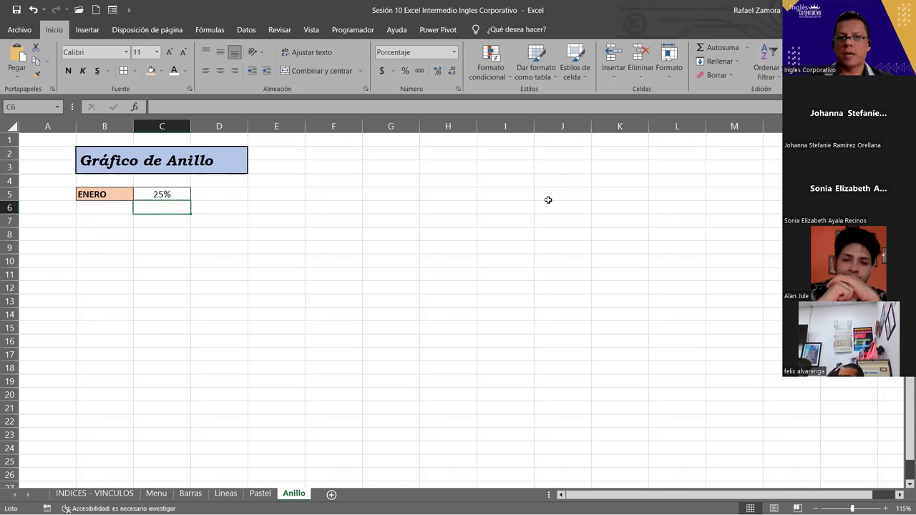
pyautogui.write('=')
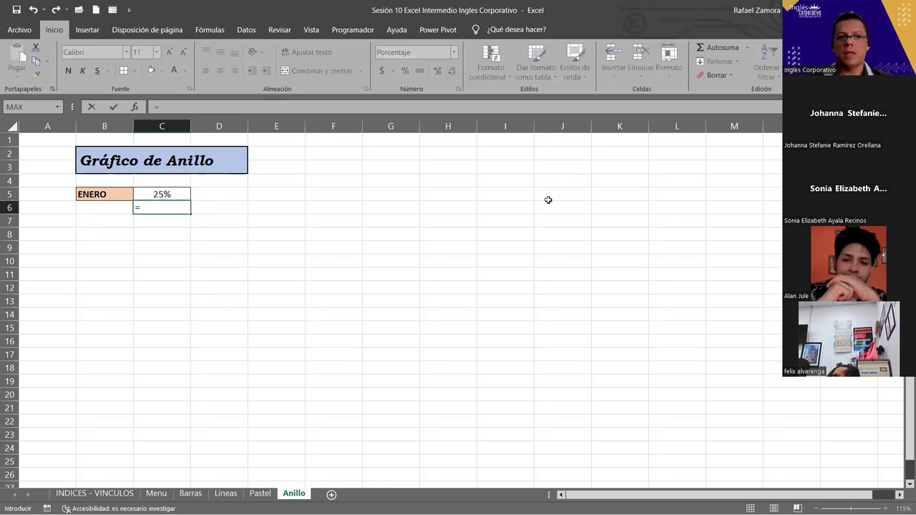
pyautogui.write('100')
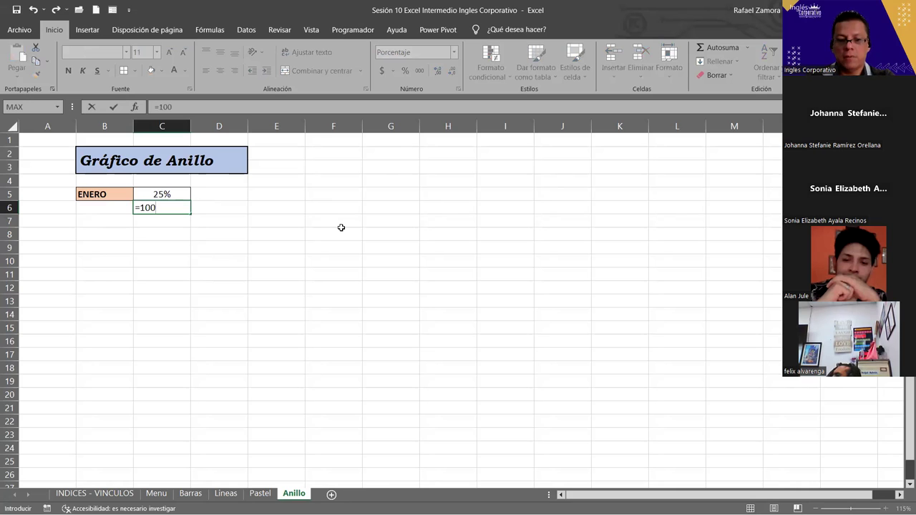
pyautogui.write('%-')
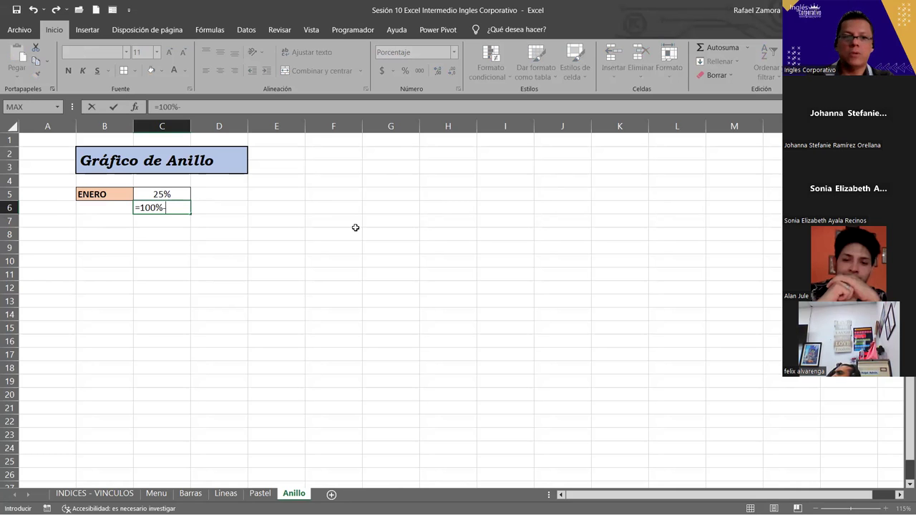
pyautogui.click(169, 194)
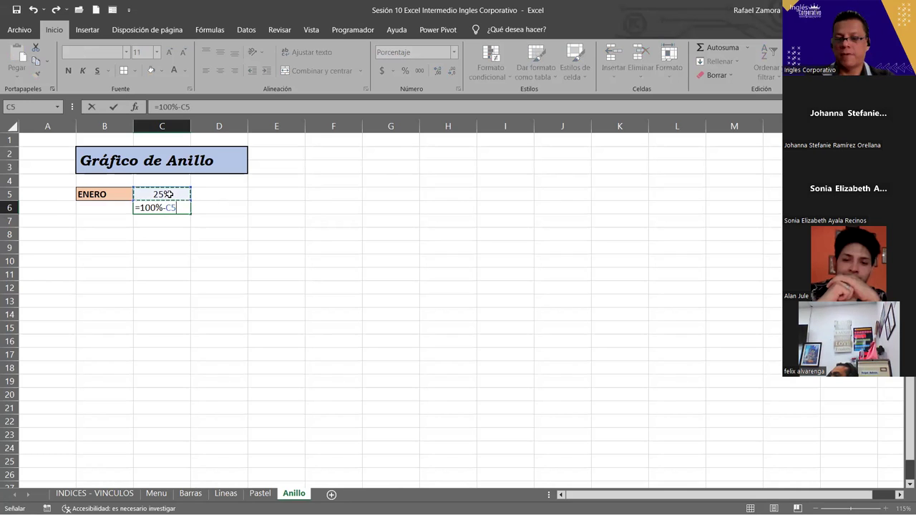
pyautogui.press('Return')
pyautogui.click(182, 207)
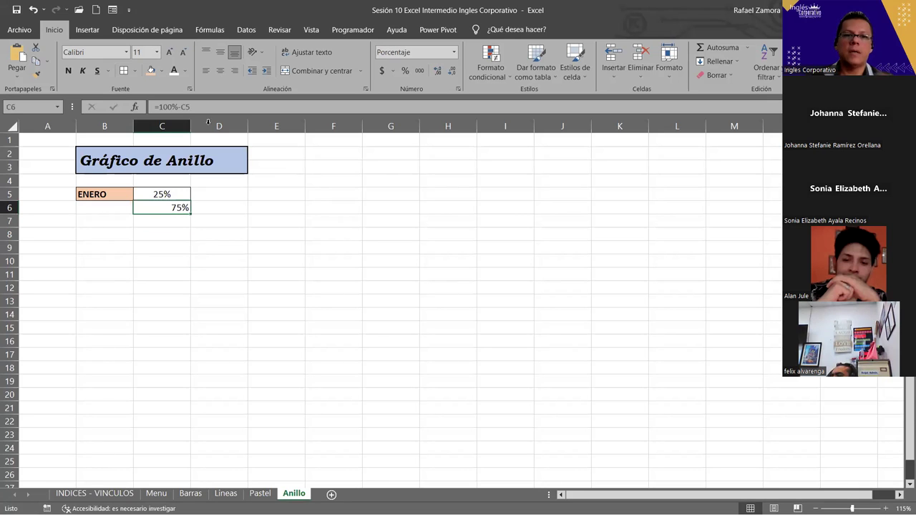
pyautogui.click(220, 70)
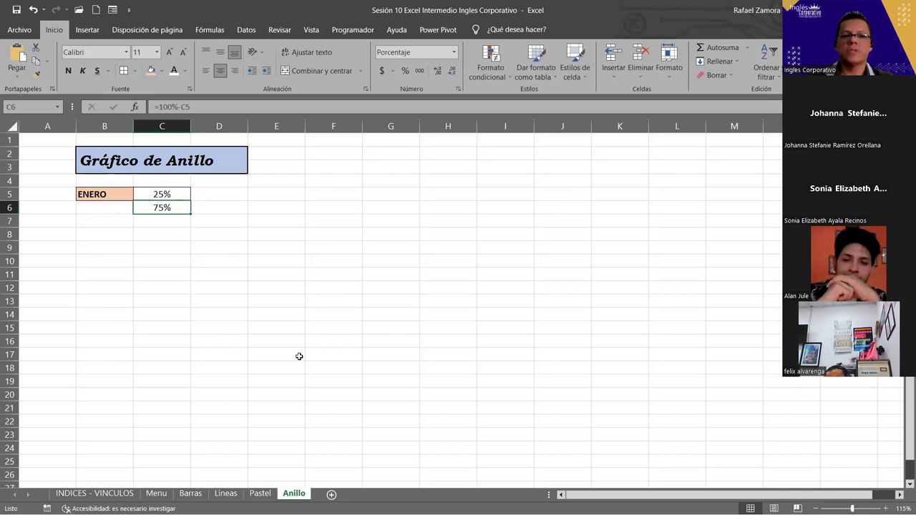
pyautogui.click(265, 246)
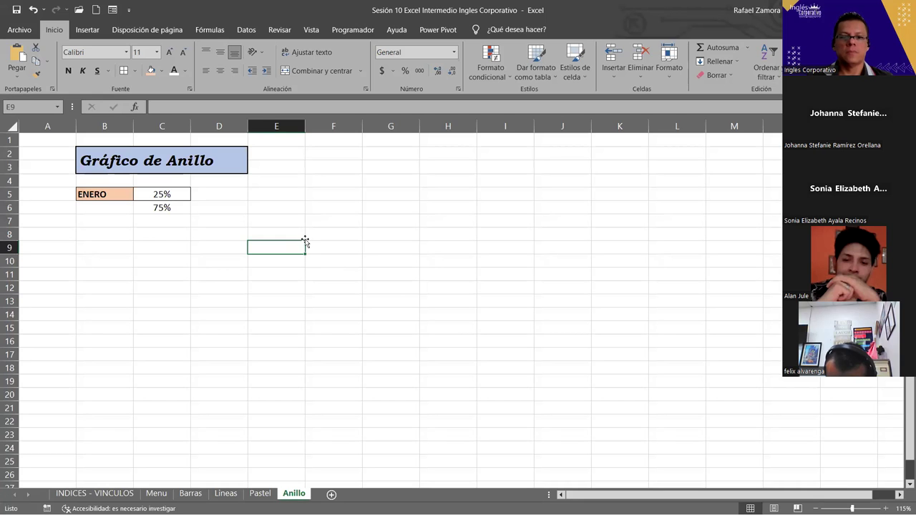
pyautogui.click(258, 494)
pyautogui.click(226, 493)
pyautogui.click(190, 494)
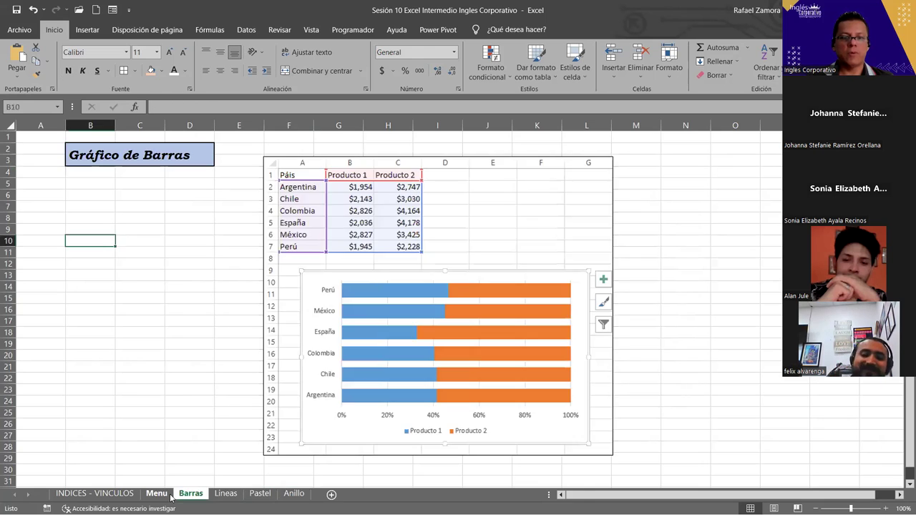
pyautogui.click(156, 493)
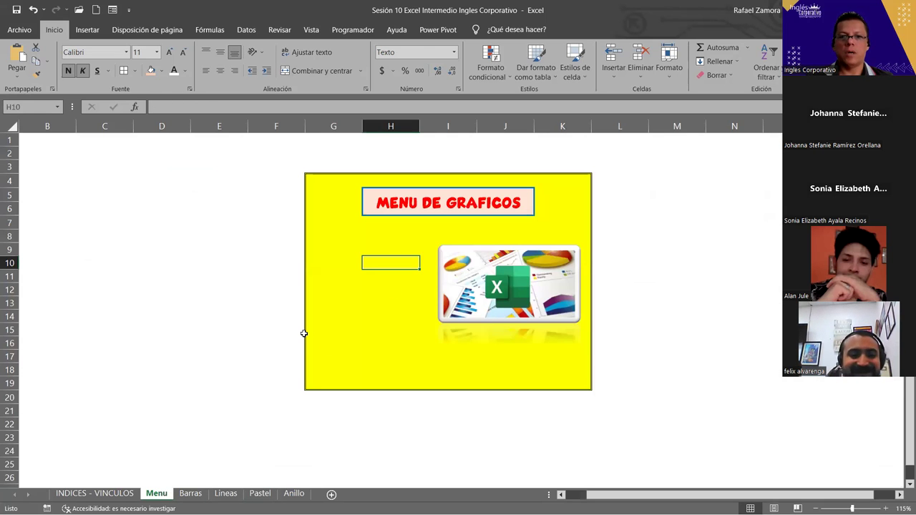
pyautogui.click(226, 494)
pyautogui.click(252, 495)
pyautogui.click(198, 495)
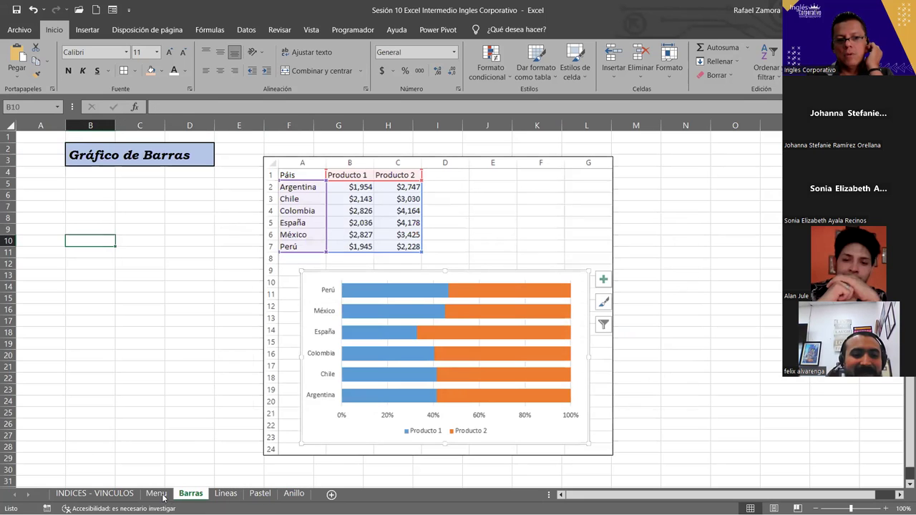
pyautogui.click(225, 494)
pyautogui.click(260, 494)
pyautogui.click(293, 494)
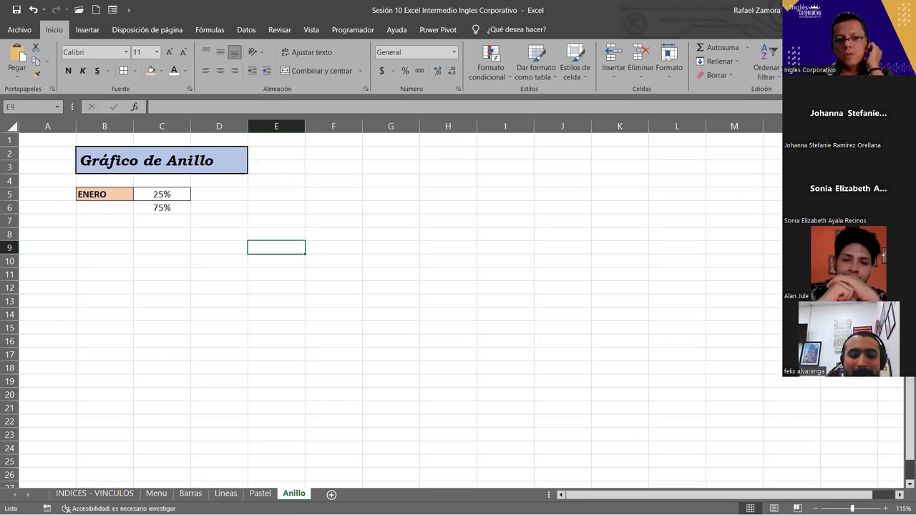
pyautogui.click(239, 373)
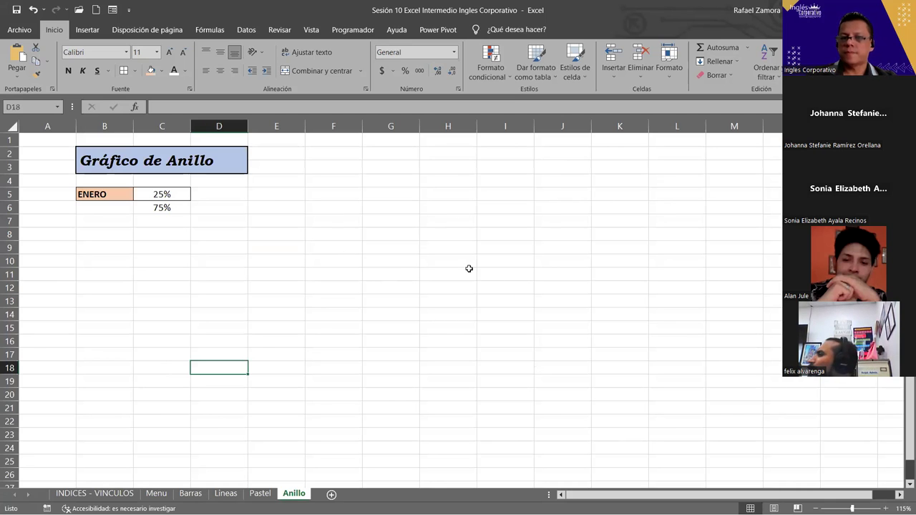
pyautogui.click(251, 272)
pyautogui.click(255, 249)
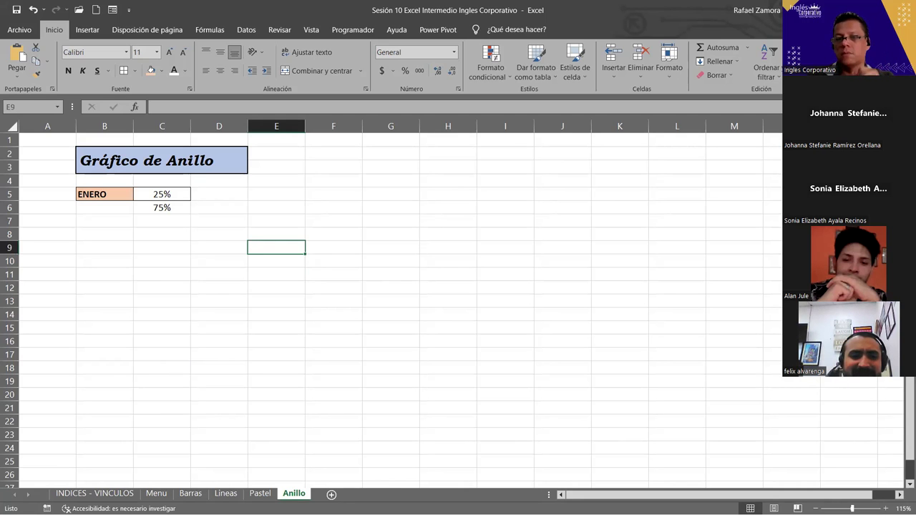
pyautogui.click(179, 194)
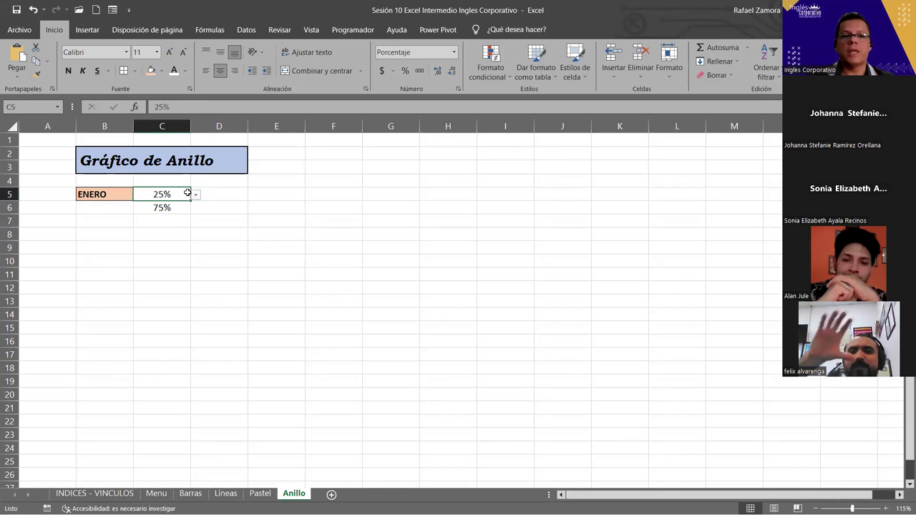
pyautogui.click(196, 194)
pyautogui.click(165, 233)
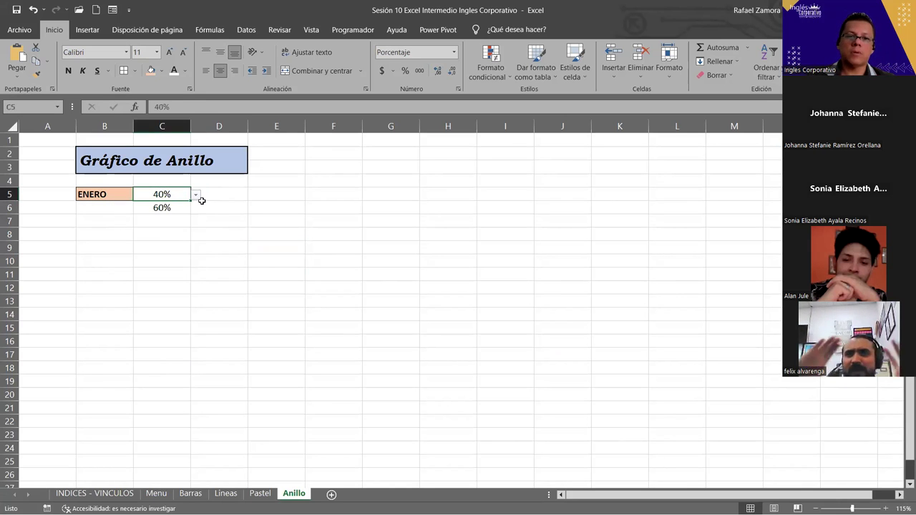
pyautogui.click(196, 196)
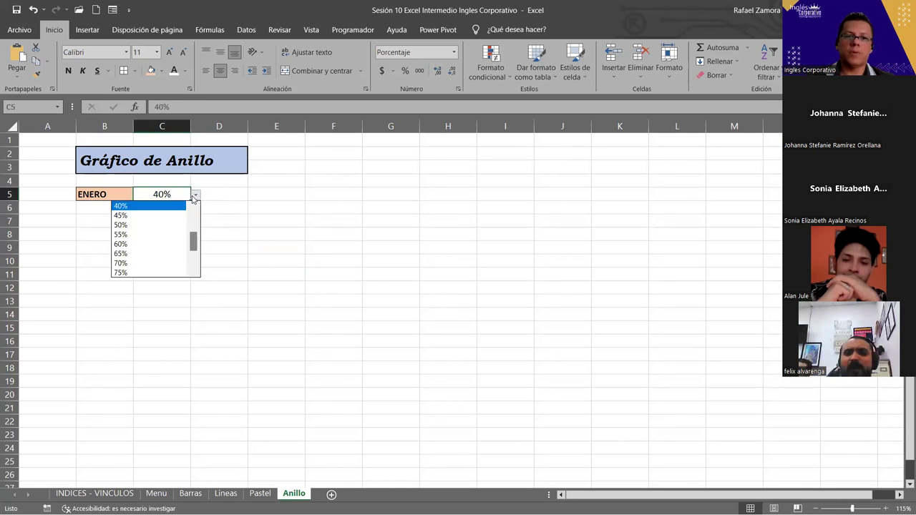
pyautogui.click(150, 206)
pyautogui.click(195, 195)
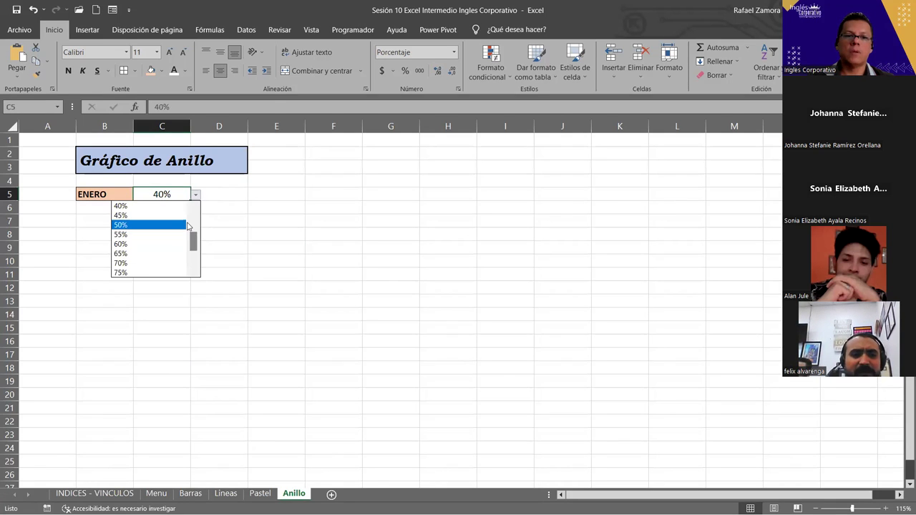
pyautogui.scroll(2, 193, 244)
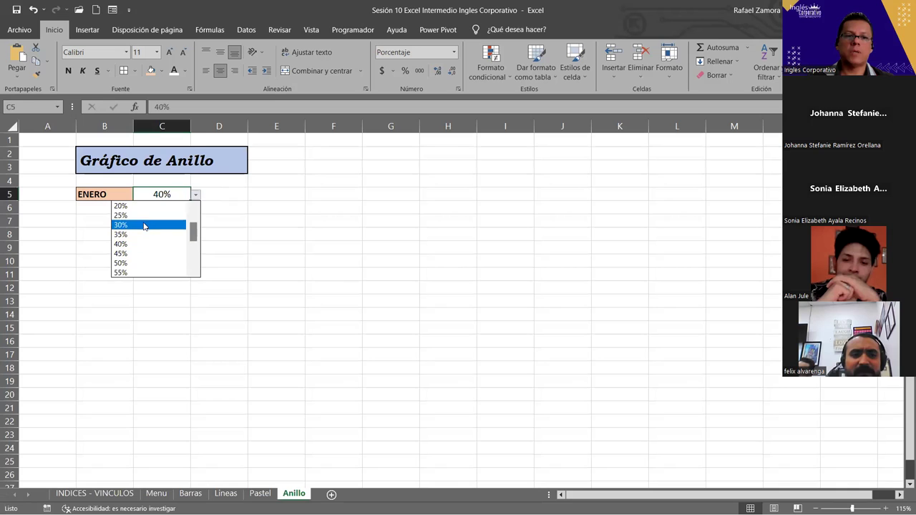
pyautogui.click(150, 234)
pyautogui.click(369, 250)
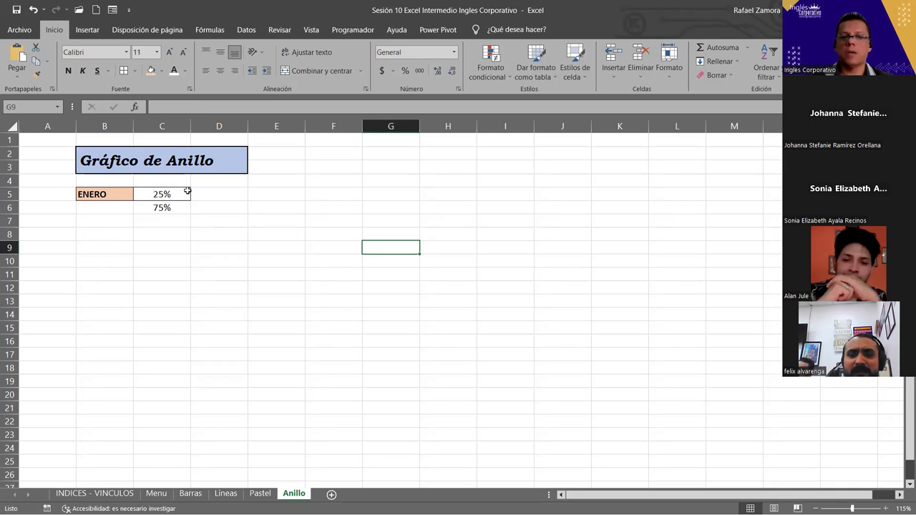
pyautogui.click(266, 185)
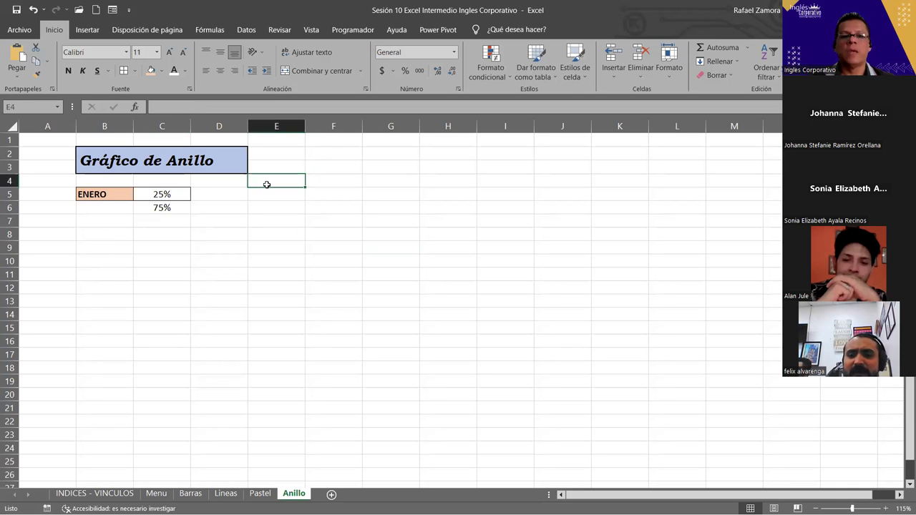
pyautogui.click(270, 226)
pyautogui.click(176, 207)
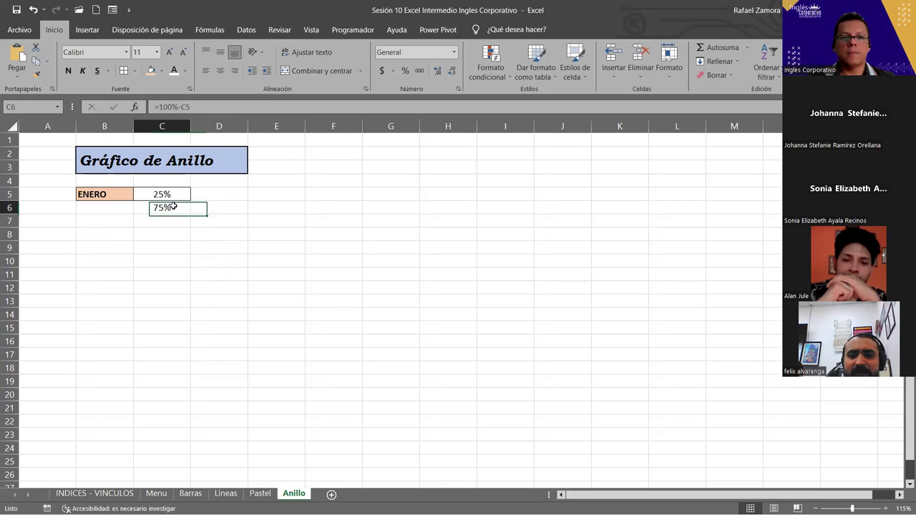
pyautogui.doubleClick(176, 206)
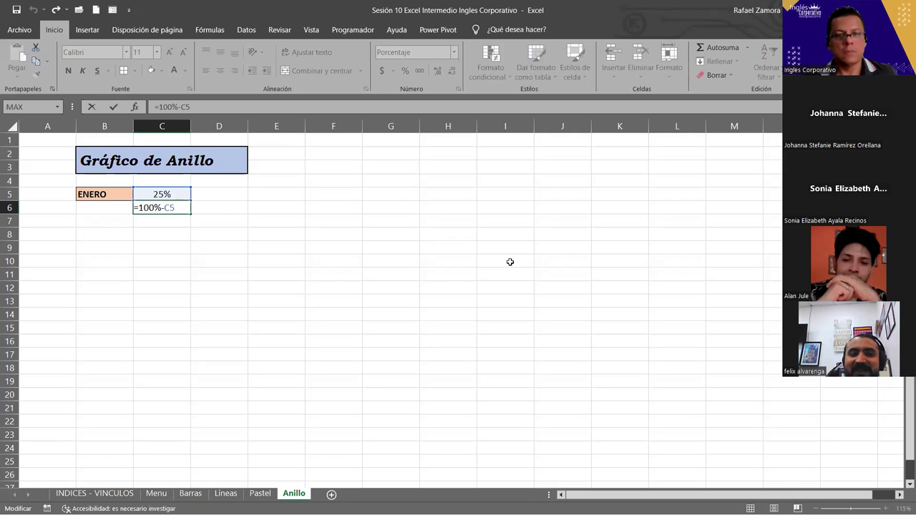
pyautogui.press('Return')
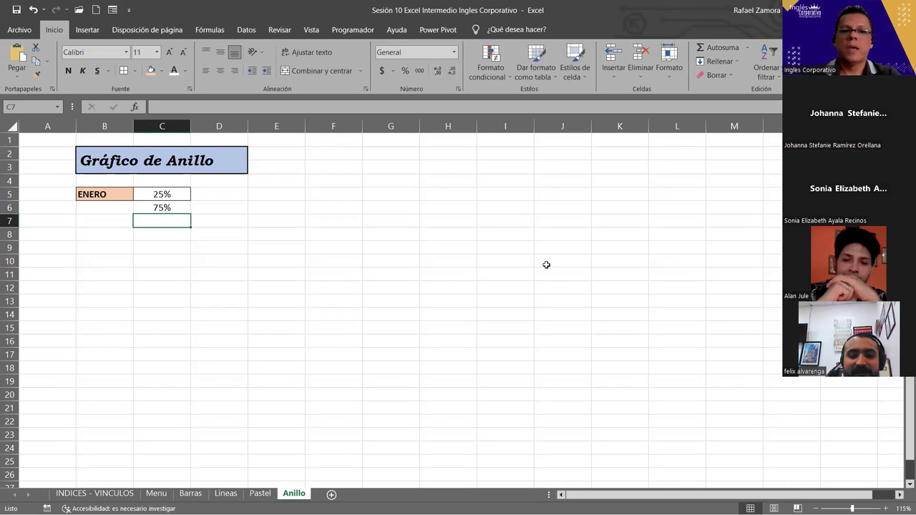
pyautogui.click(246, 221)
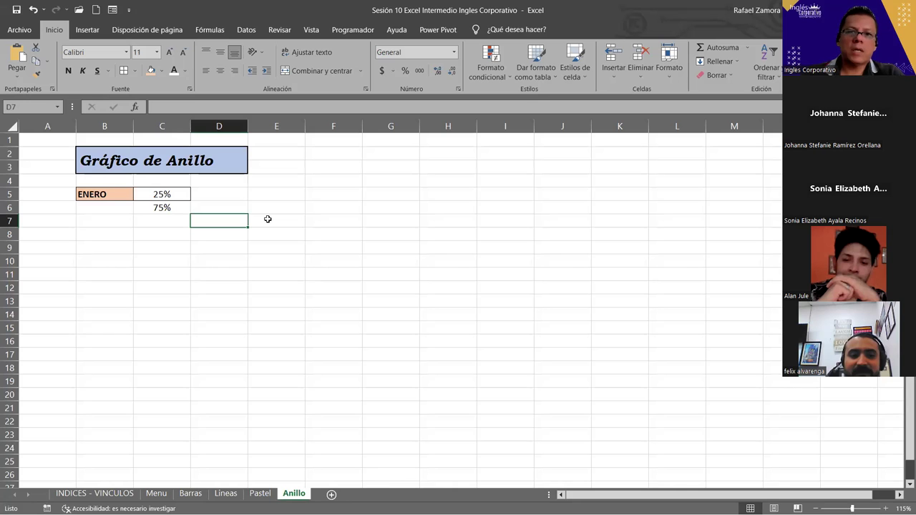
# - Insert an Anillos doughnut chart from the pie chart menu on Insertar
pyautogui.click(82, 32)
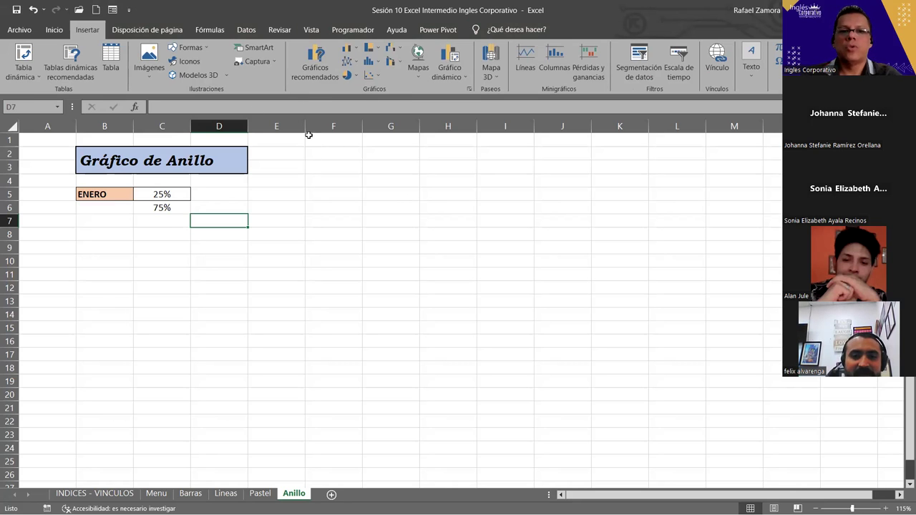
pyautogui.click(355, 75)
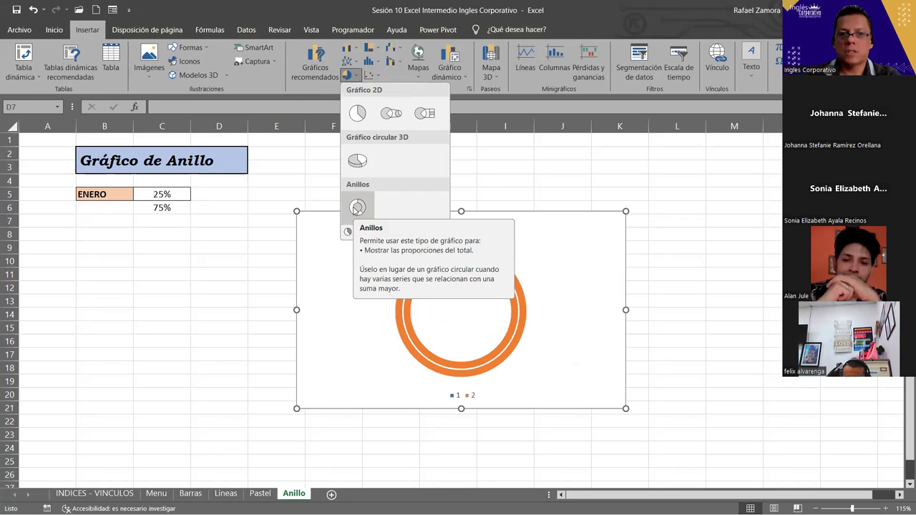
pyautogui.click(356, 207)
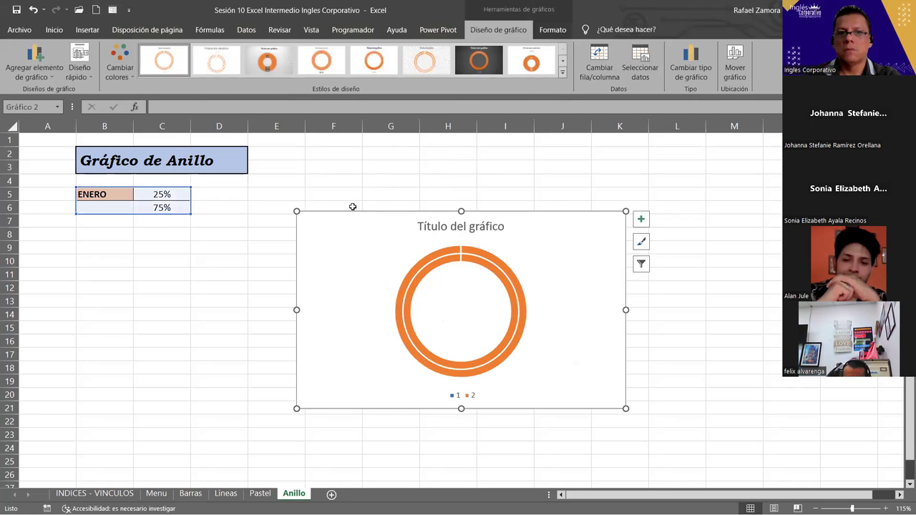
# - Try Diseño de gráfico styles, settling on one with data labels, and browse the full gallery
pyautogui.click(267, 61)
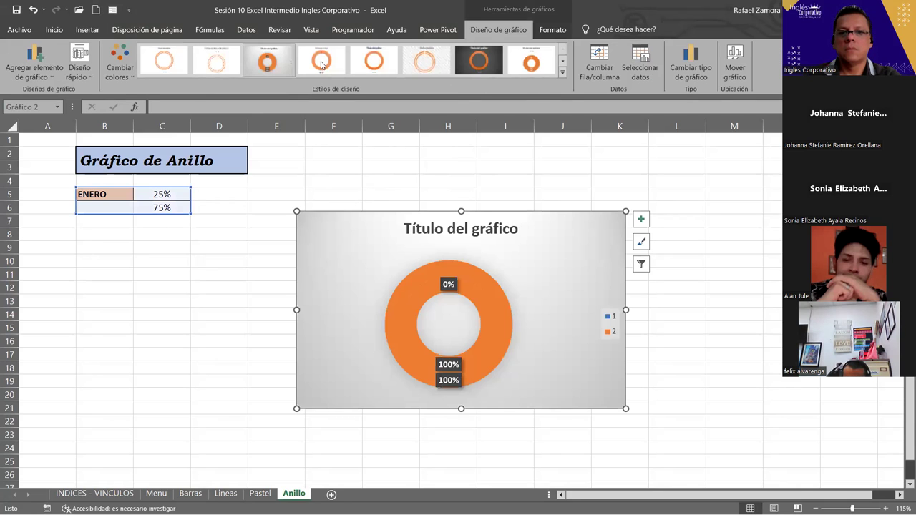
pyautogui.click(374, 61)
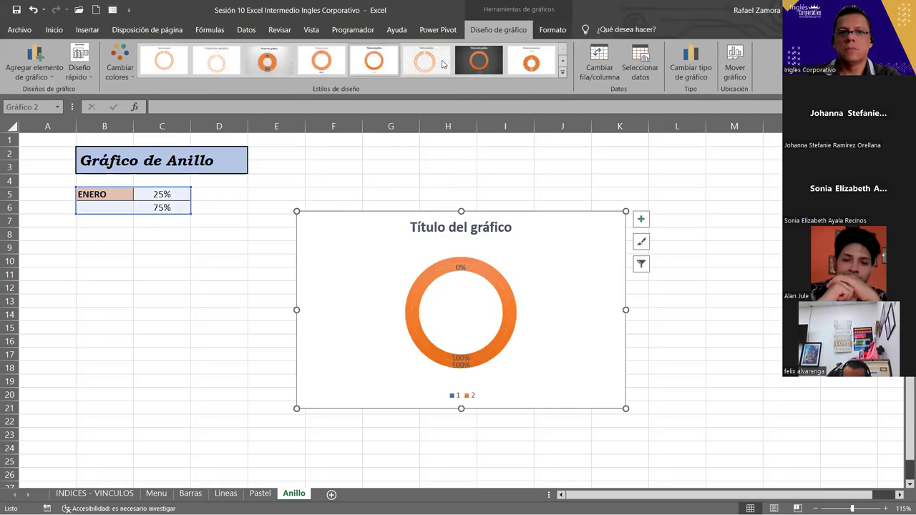
pyautogui.click(564, 75)
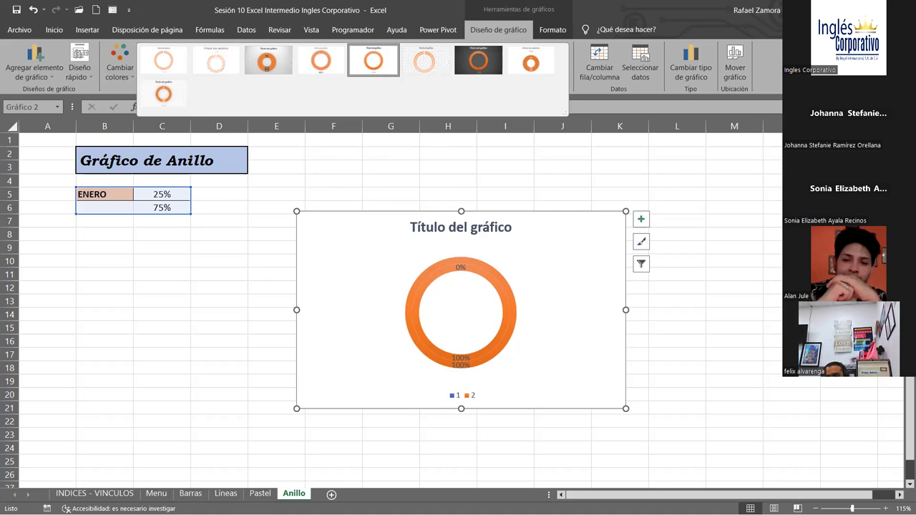
pyautogui.hotkey('alt', 'Tab')
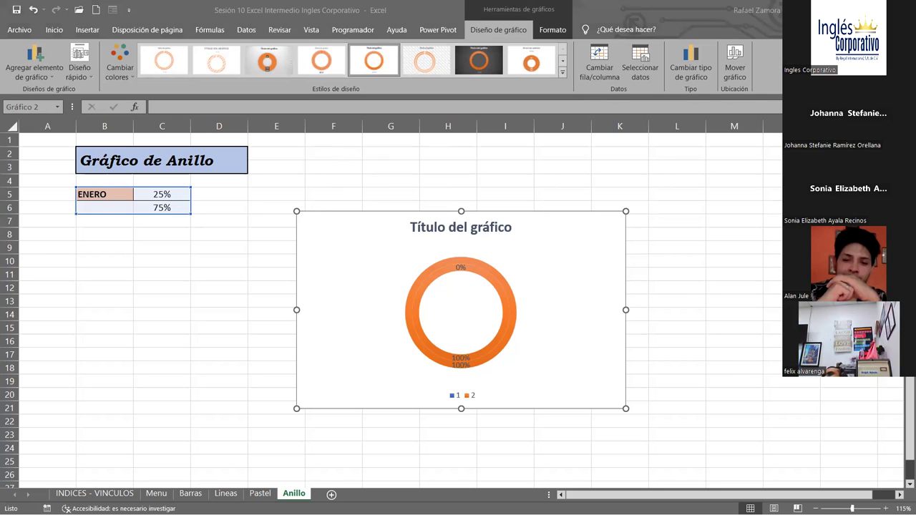
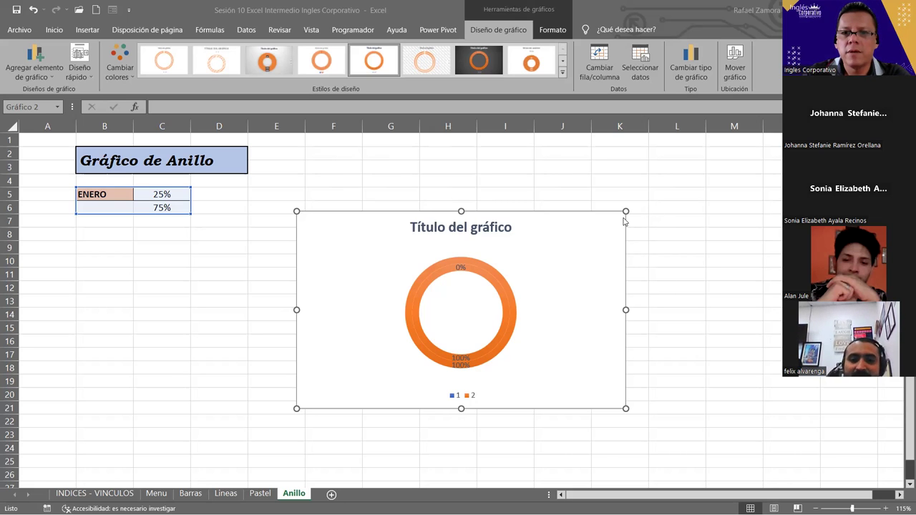
# - Uncheck Etiquetas de datos and Leyenda for the orange doughnut chart, leaving only title and ring
pyautogui.click(623, 235)
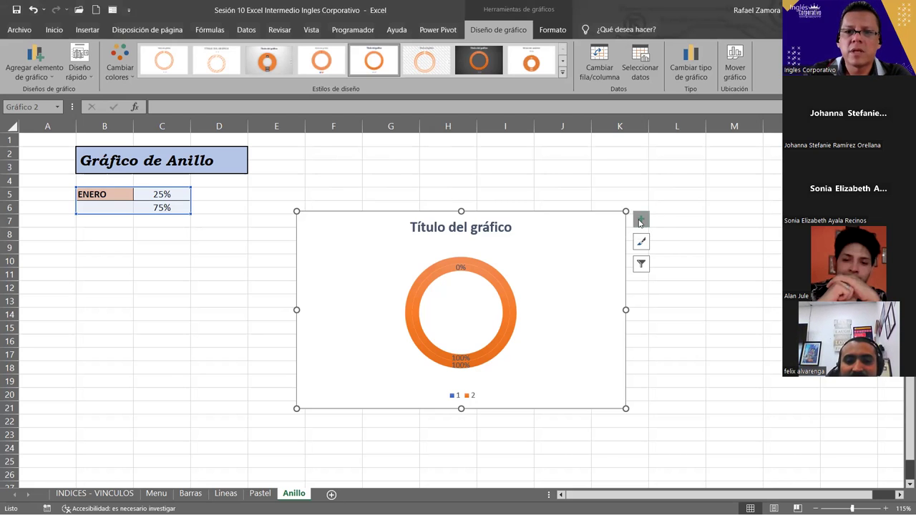
pyautogui.click(640, 223)
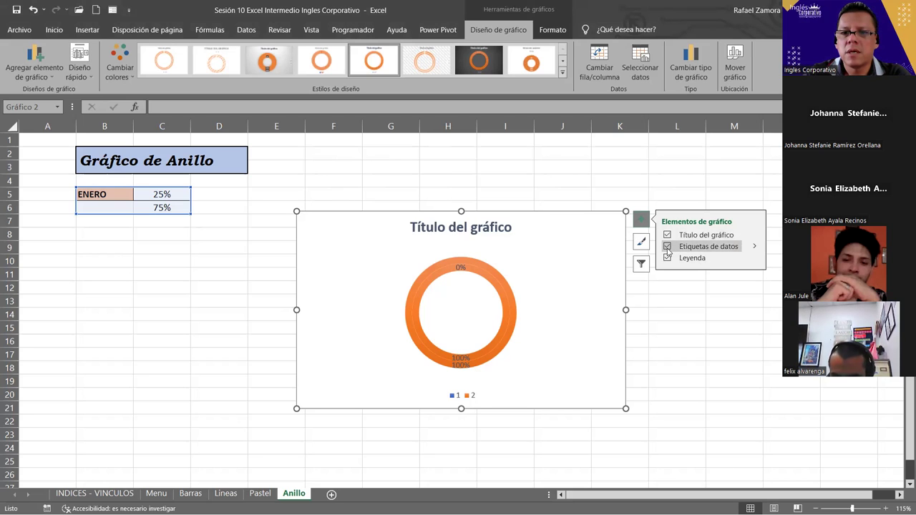
pyautogui.click(667, 247)
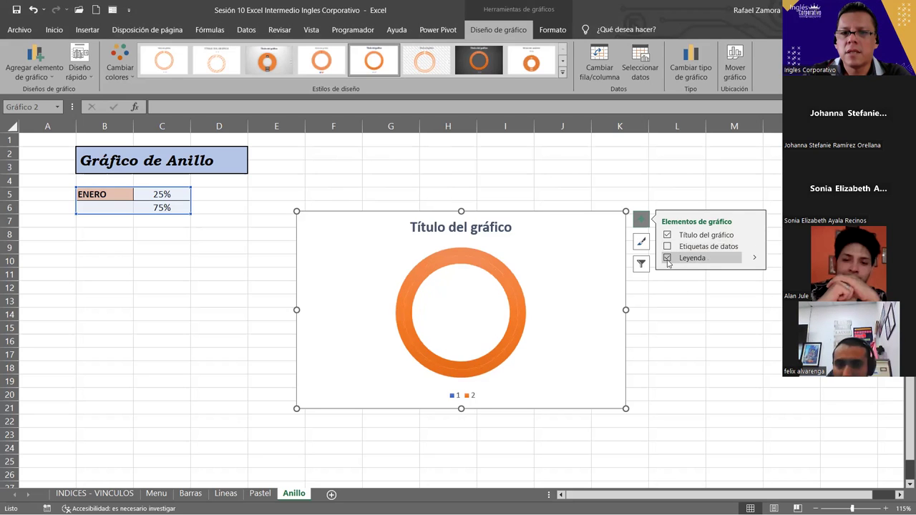
pyautogui.click(667, 258)
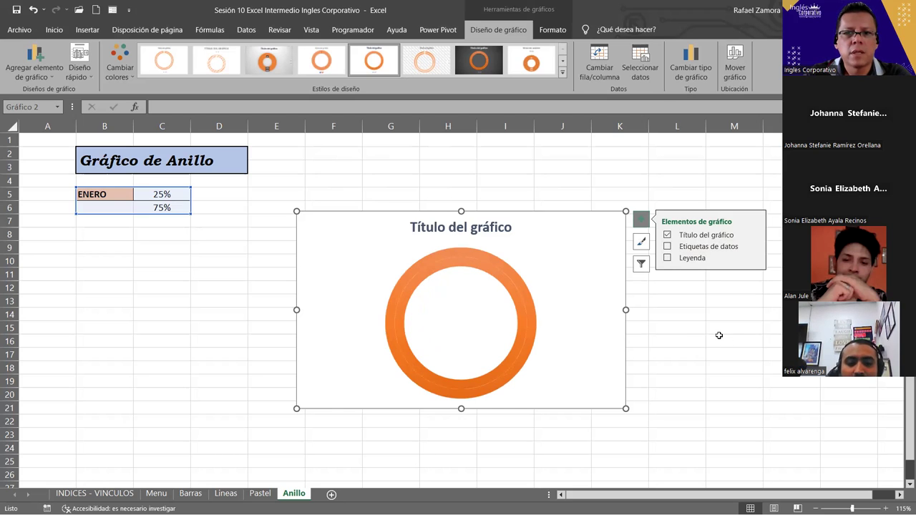
pyautogui.click(727, 342)
pyautogui.click(560, 256)
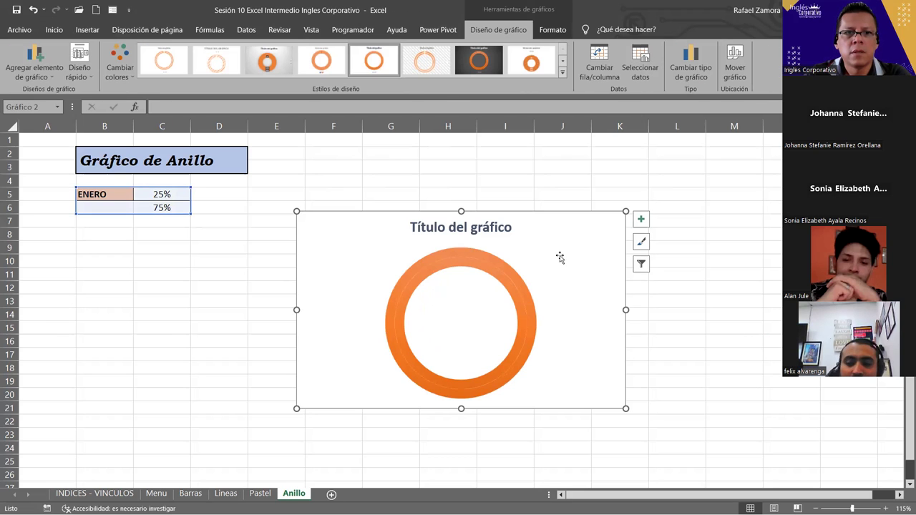
pyautogui.click(484, 171)
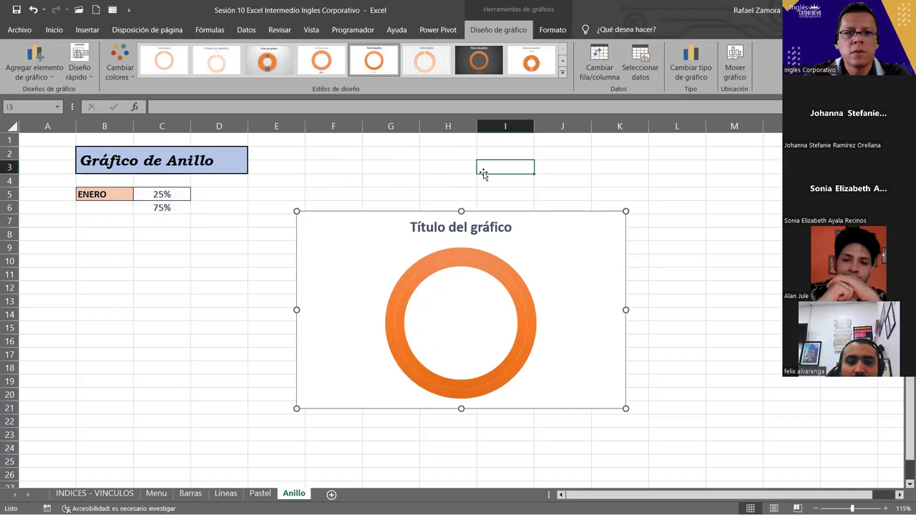
pyautogui.click(585, 260)
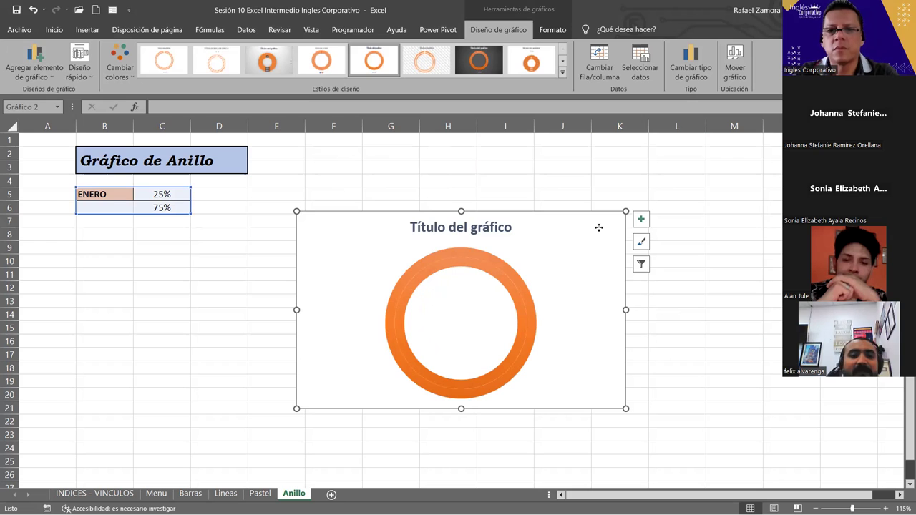
# - Delete the old doughnut chart from the Anillo sheet
pyautogui.press('Delete')
pyautogui.click(451, 233)
pyautogui.click(381, 229)
# - With cell F6 selected, insert a new empty Anillos doughnut chart
pyautogui.click(319, 212)
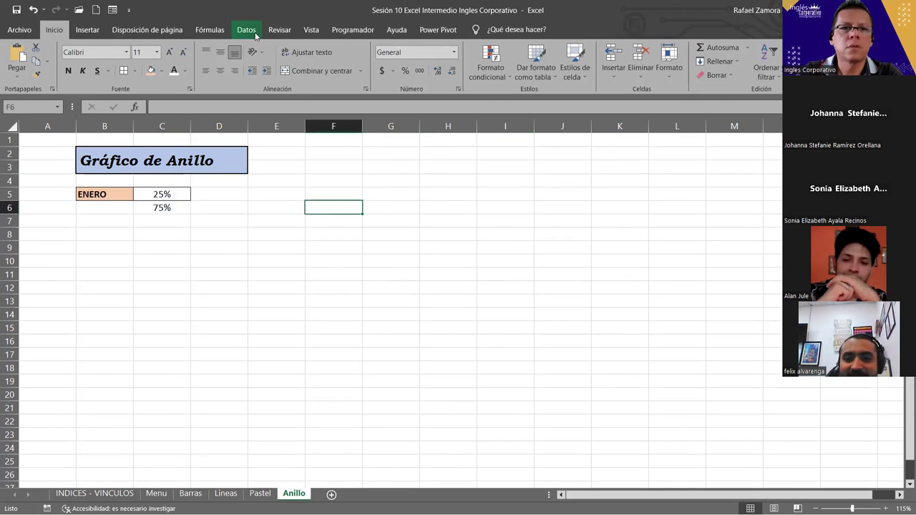
pyautogui.click(88, 29)
pyautogui.click(349, 74)
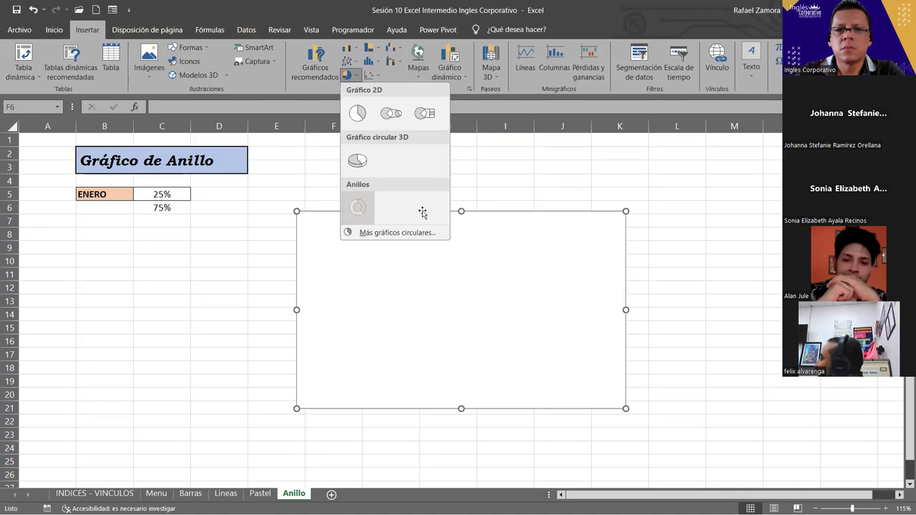
pyautogui.click(366, 207)
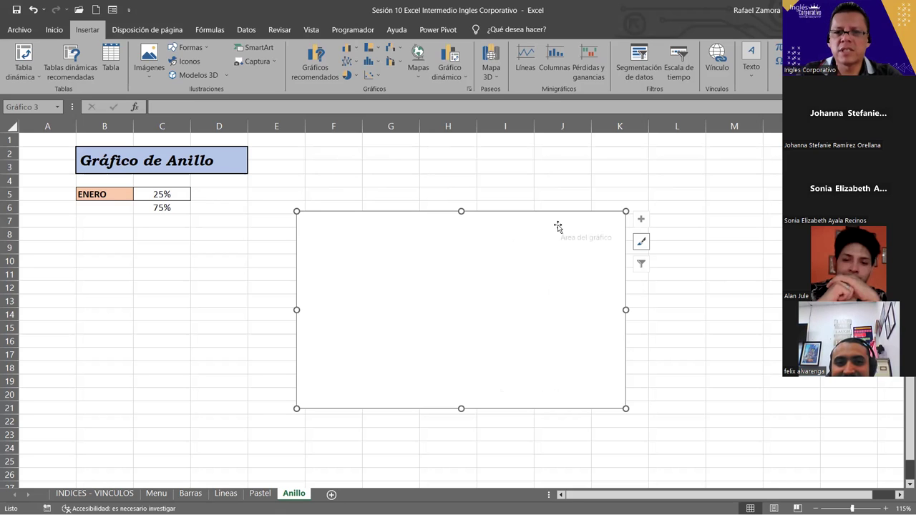
pyautogui.click(559, 227)
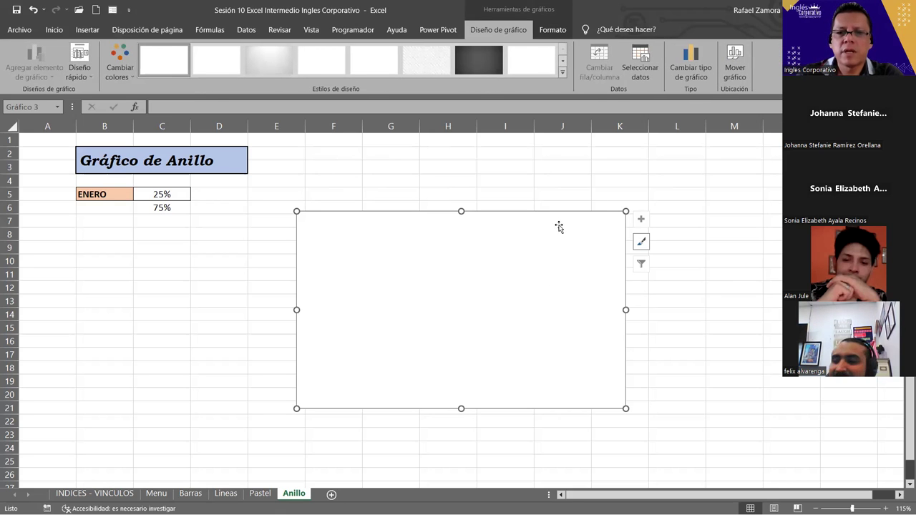
# - Open Seleccionar datos for the new chart and add a new series
pyautogui.rightClick(560, 229)
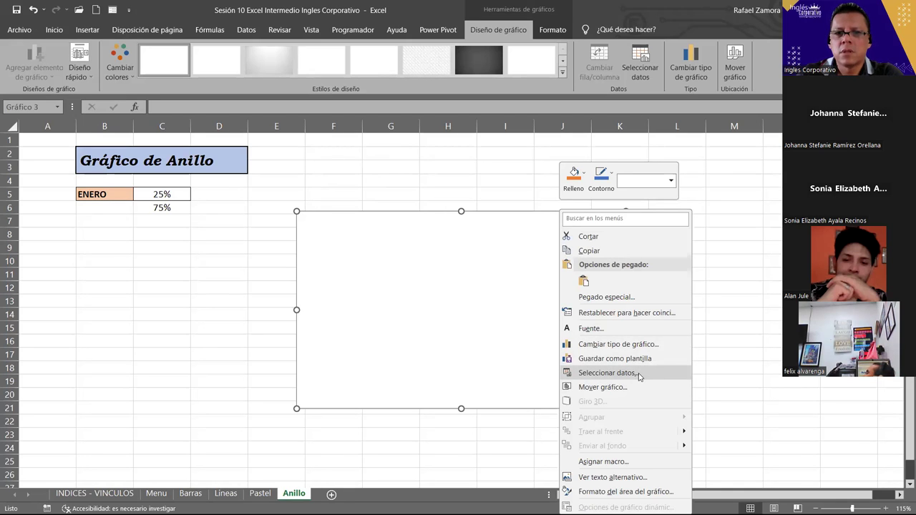
pyautogui.click(639, 375)
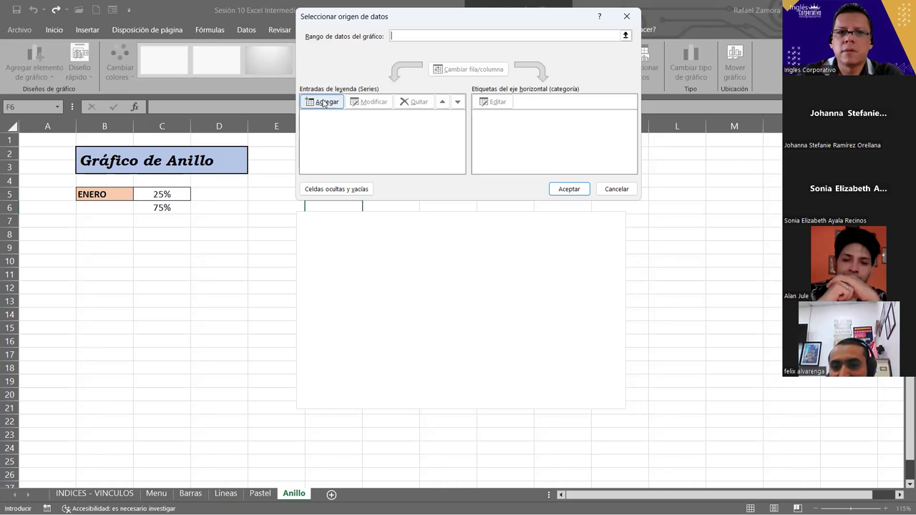
pyautogui.click(324, 103)
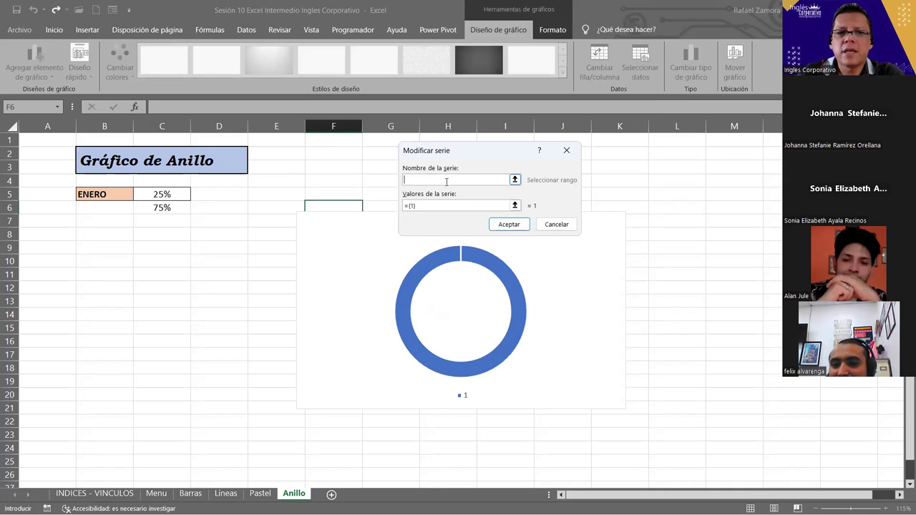
# - Set the series name to =Anillo!$B$5 (ENERO) and start its values with ={1}
pyautogui.click(106, 193)
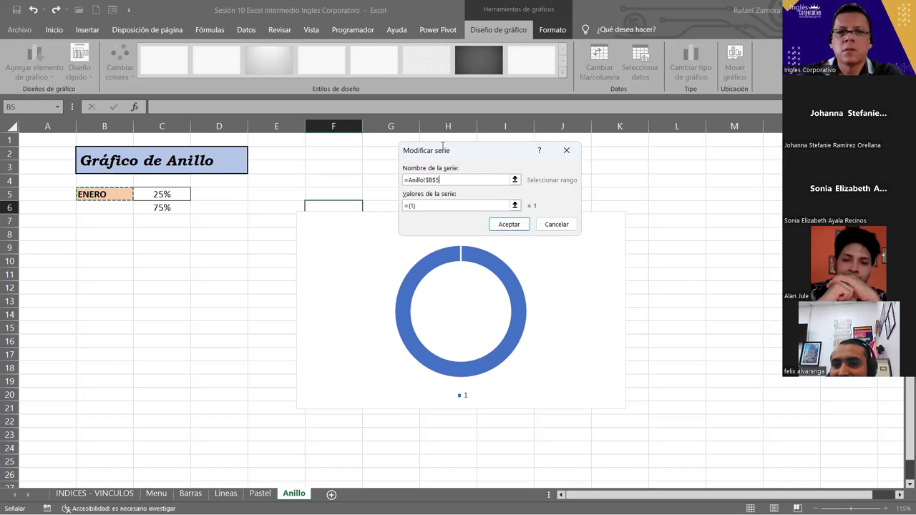
pyautogui.moveTo(486, 153); pyautogui.dragTo(458, 124)
pyautogui.click(389, 176)
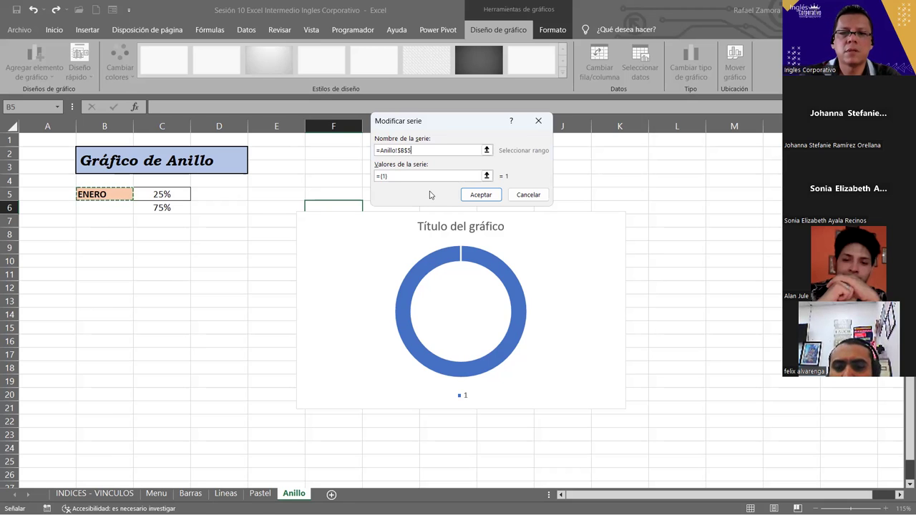
pyautogui.click(379, 177)
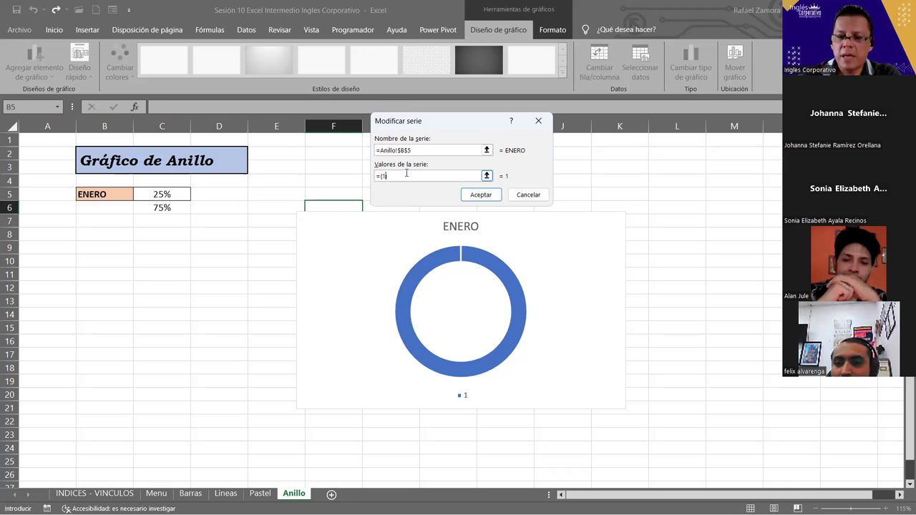
# - Extend the series values to twenty 1s in braces and confirm the data source
pyautogui.write(',1')
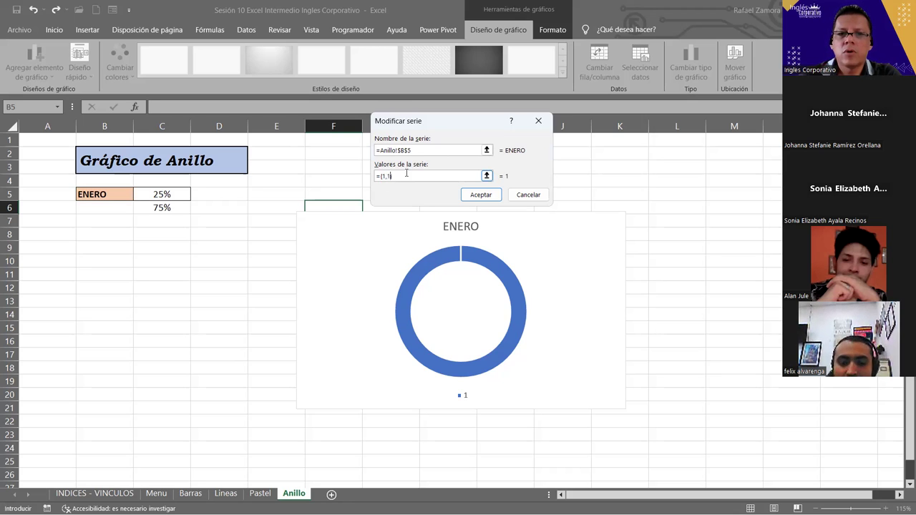
pyautogui.write(',1,1,1,1,1,1')
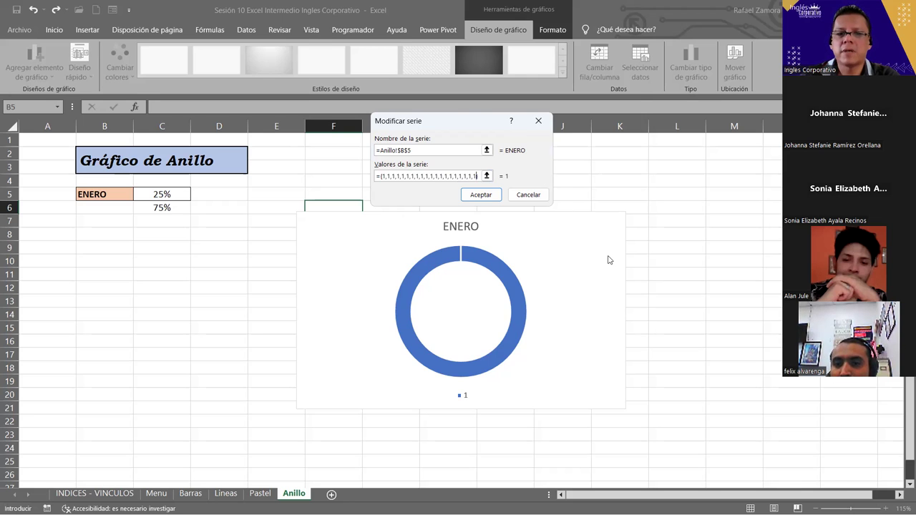
pyautogui.press('Return')
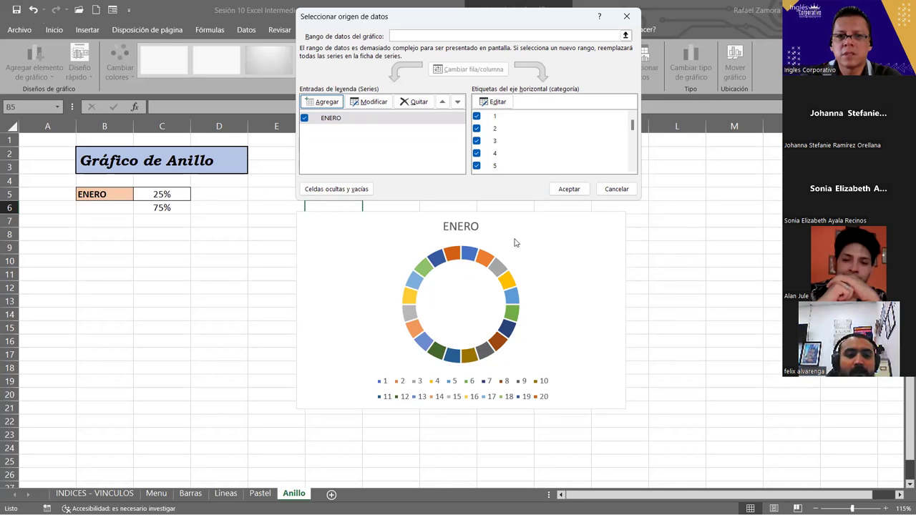
pyautogui.click(570, 191)
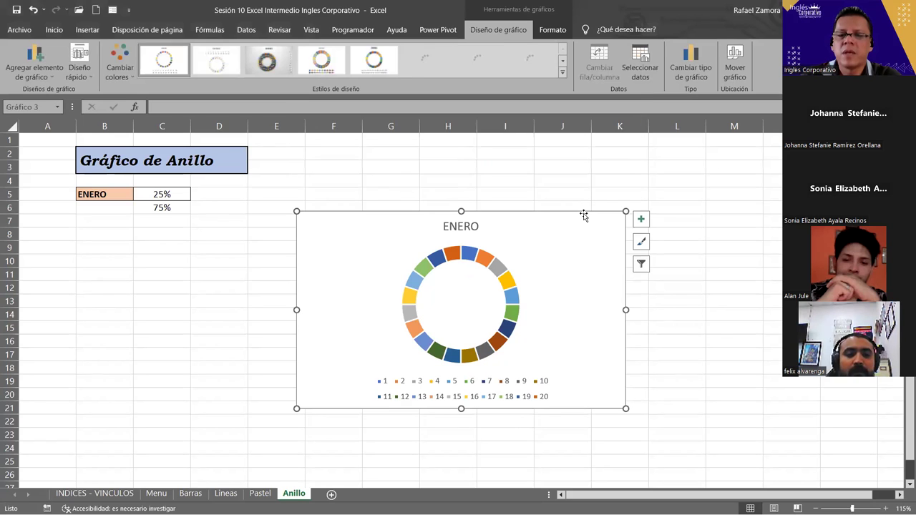
# - Uncheck Leyenda for the ENERO chart and drag the chart higher on the sheet
pyautogui.click(644, 220)
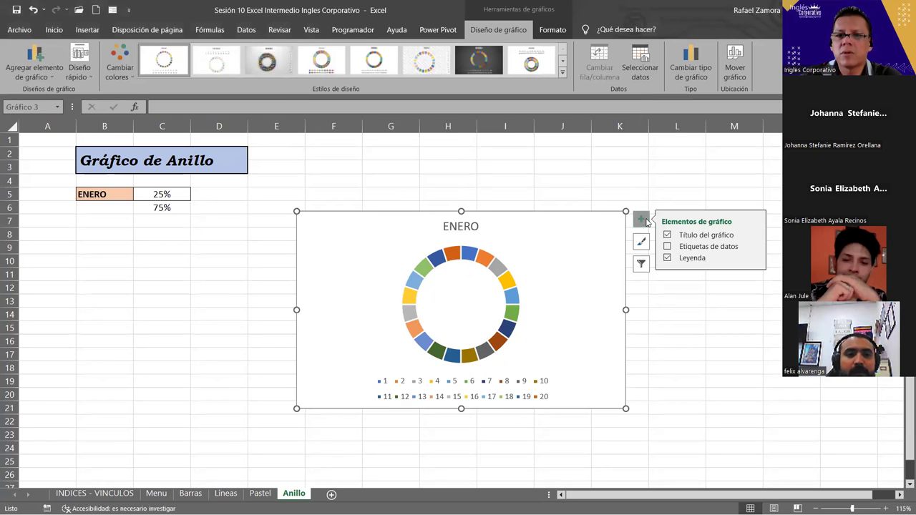
pyautogui.click(667, 257)
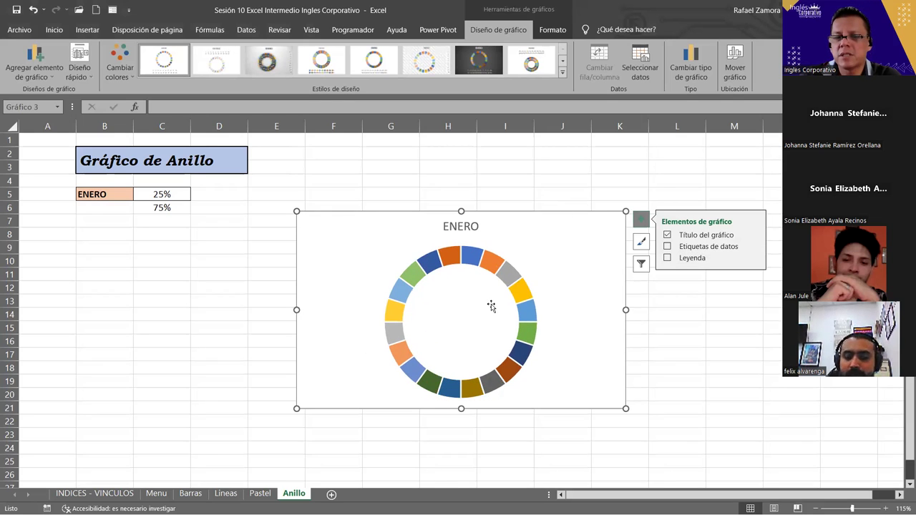
pyautogui.moveTo(519, 214); pyautogui.dragTo(527, 147)
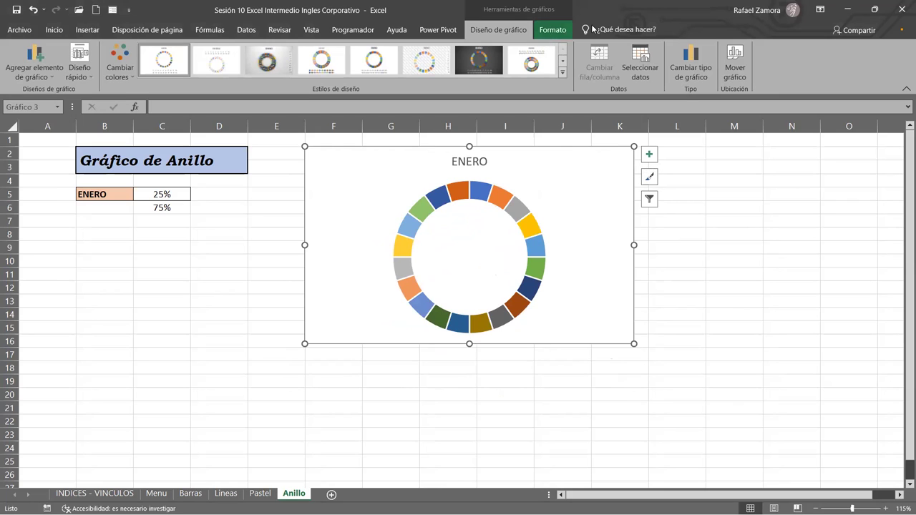
# - Give the chart area Sin relleno and Sin contorno from the Formato tab
pyautogui.click(562, 37)
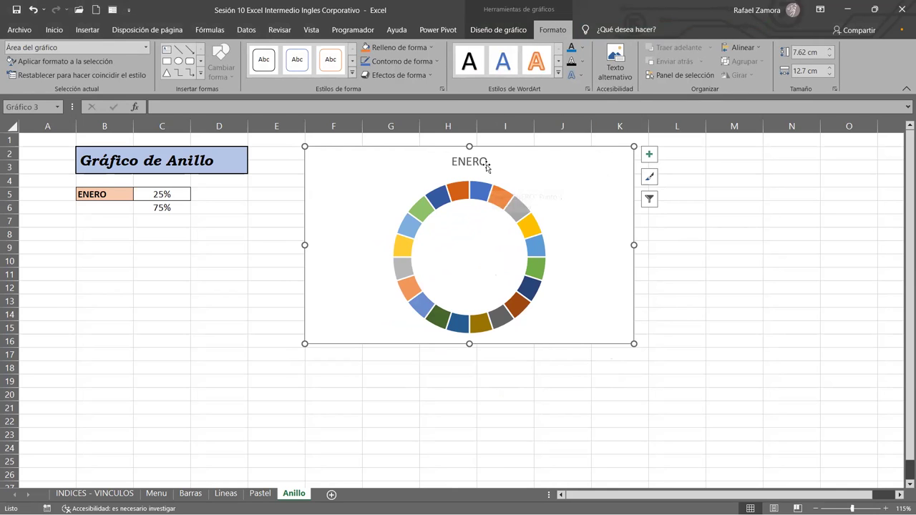
pyautogui.click(429, 48)
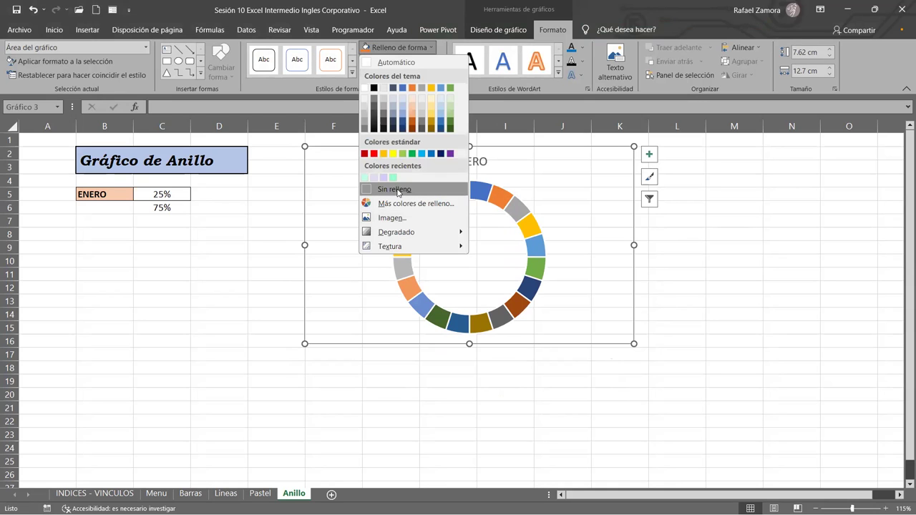
pyautogui.click(397, 189)
pyautogui.click(402, 61)
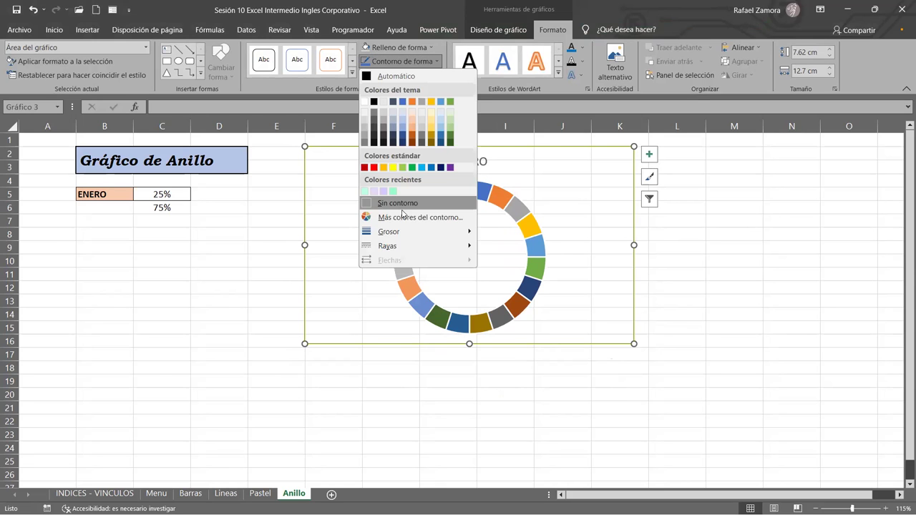
pyautogui.click(715, 285)
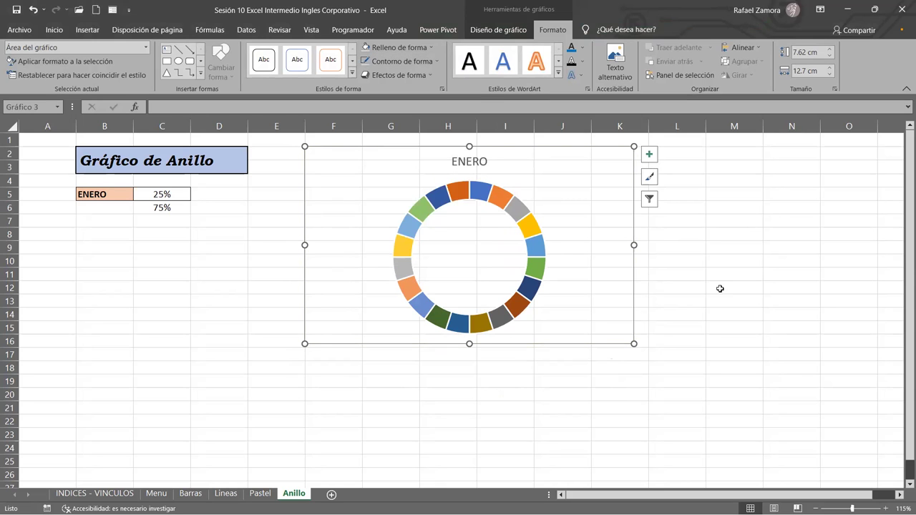
pyautogui.click(747, 284)
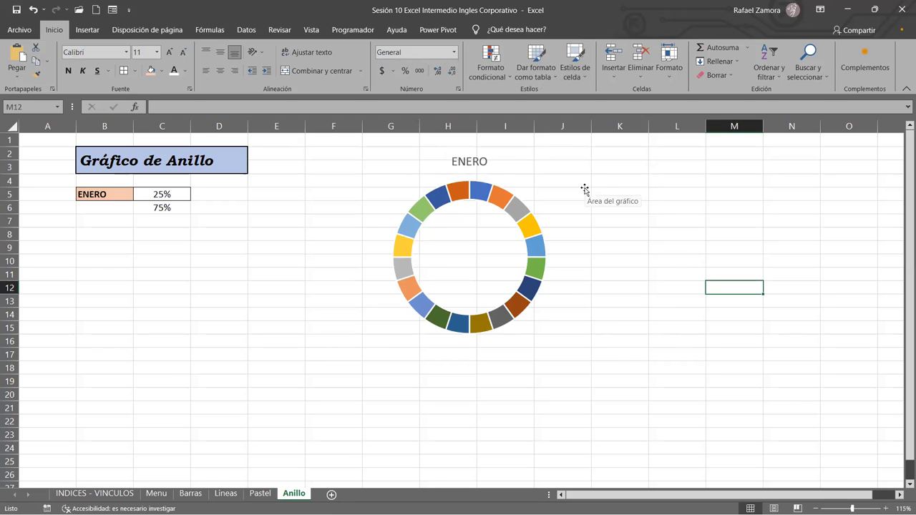
# - Drag the ENERO doughnut chart left to around column G and deselect it
pyautogui.moveTo(582, 151); pyautogui.dragTo(523, 150)
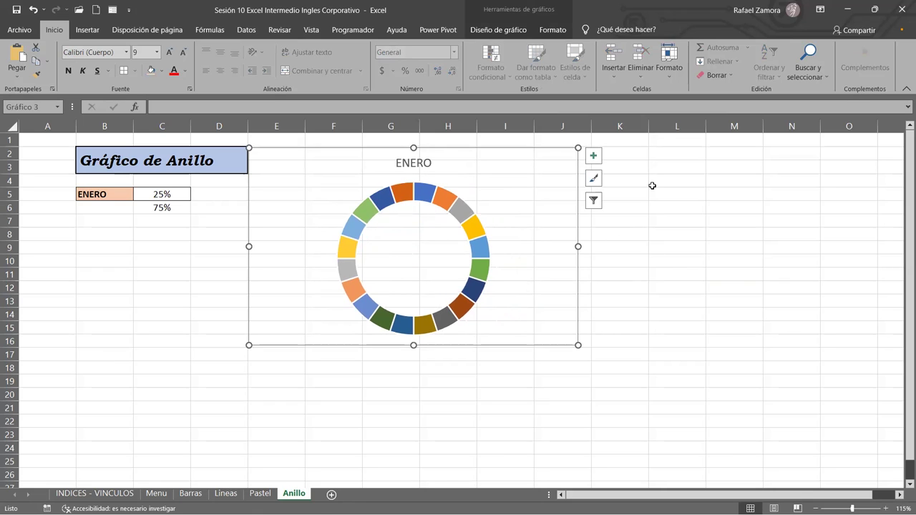
pyautogui.click(769, 376)
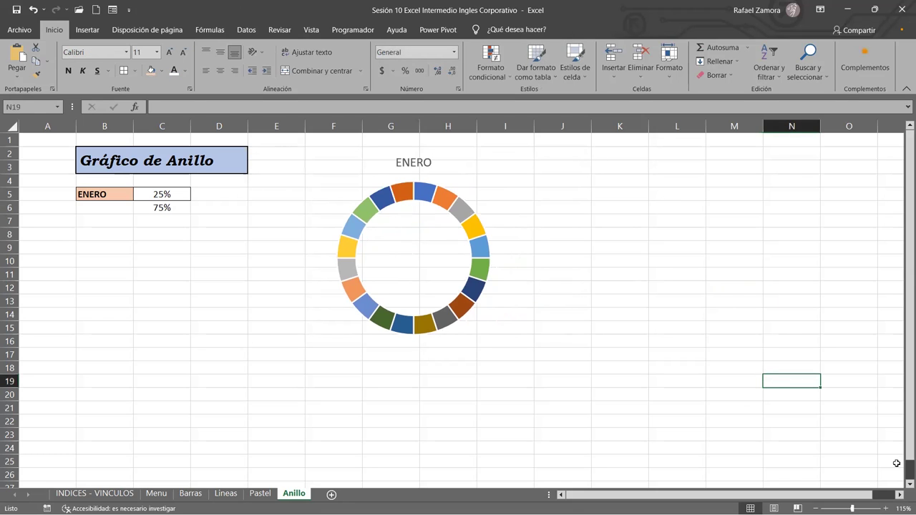
pyautogui.click(514, 205)
pyautogui.click(656, 279)
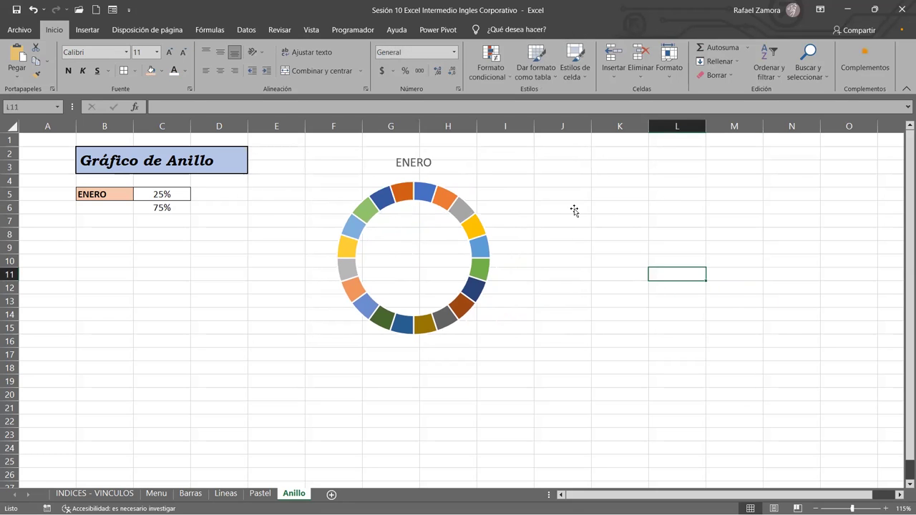
pyautogui.click(574, 210)
pyautogui.click(697, 208)
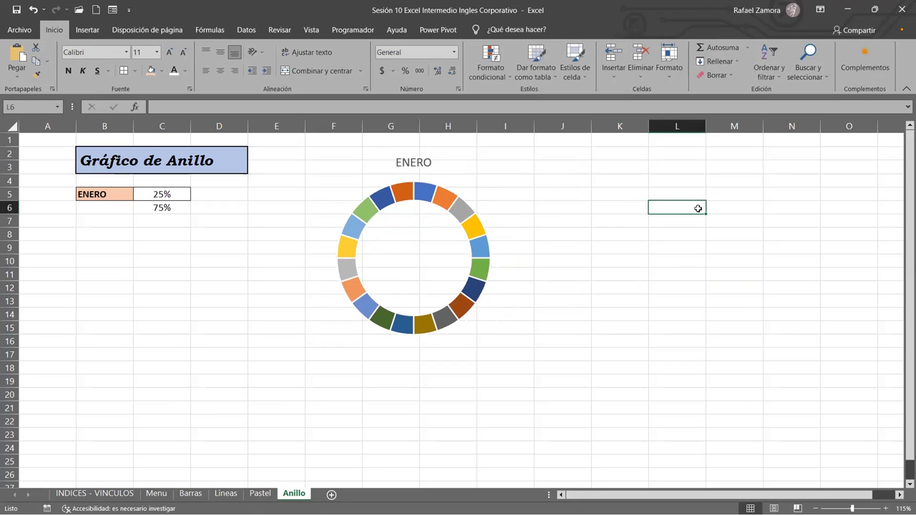